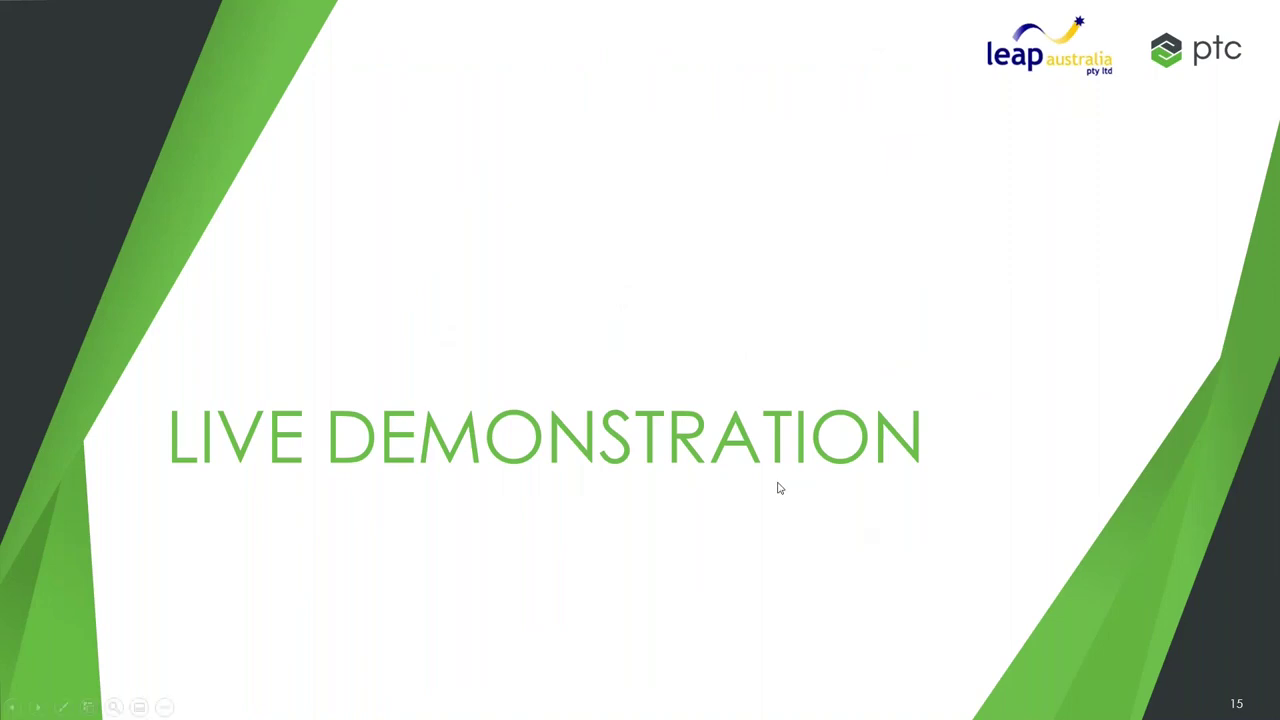
- Switch to Windchill Risk and Reliability, review the sample project templates offered by the Create File Wizard, and discard the wizard
{"action": "key", "text": "alt+Tab"}
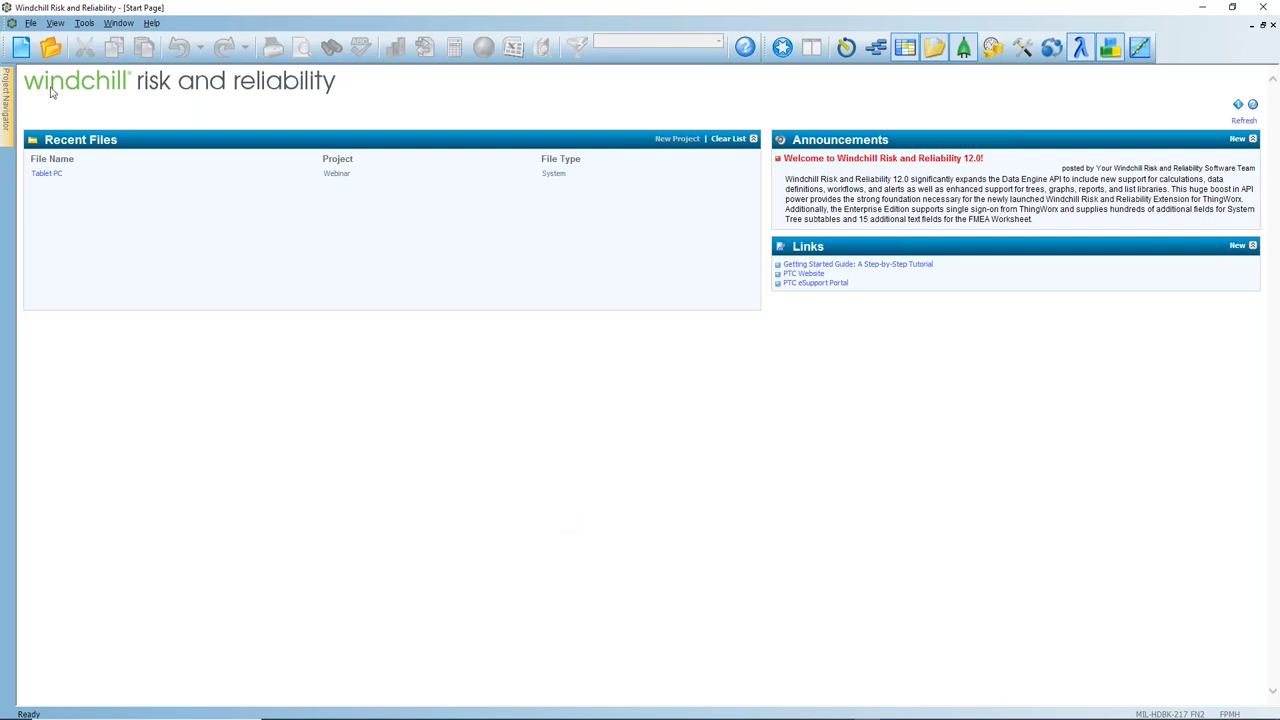
{"action": "left_click", "coordinate": [35, 24]}
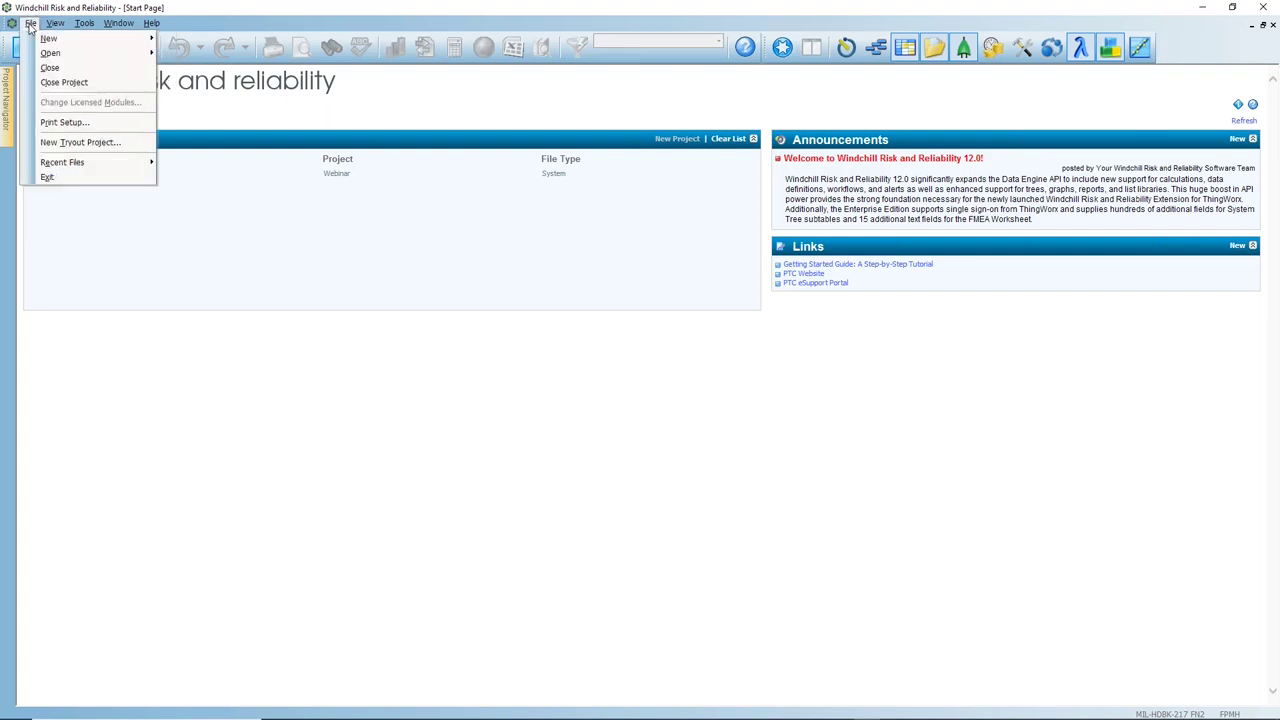
{"action": "mouse_move", "coordinate": [45, 38]}
{"action": "left_click", "coordinate": [193, 52]}
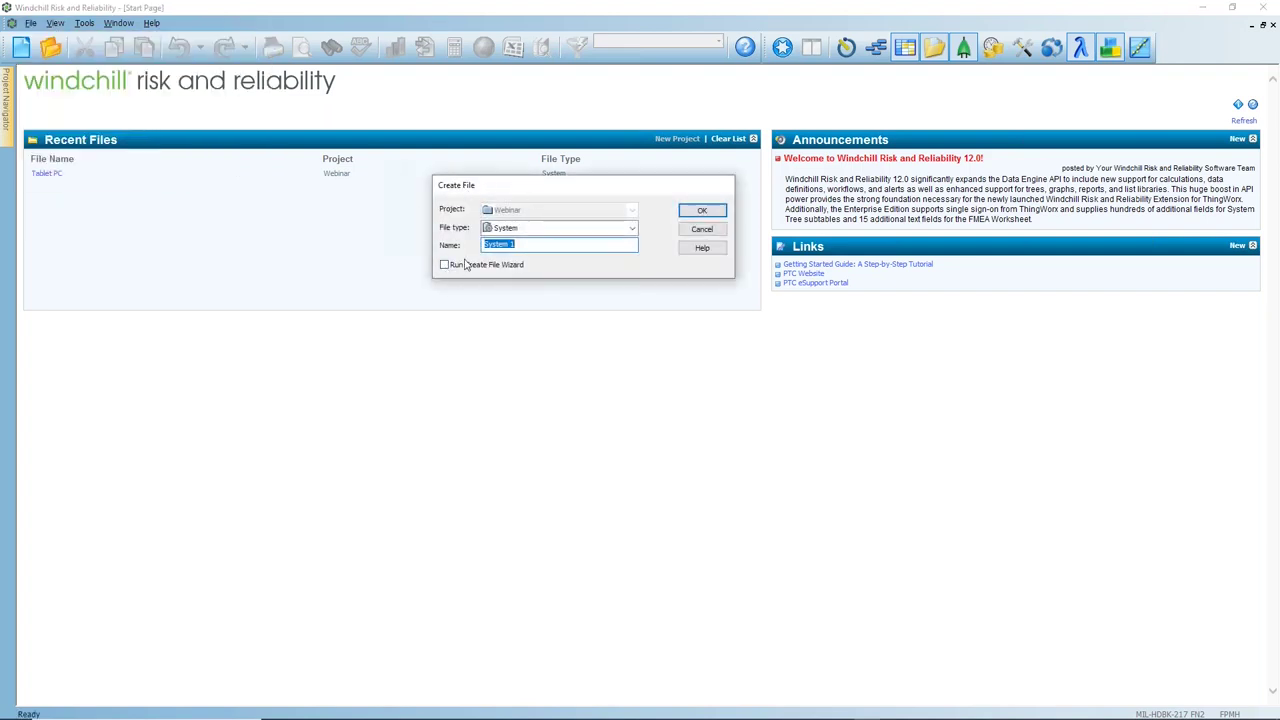
{"action": "left_click", "coordinate": [486, 266]}
{"action": "left_click", "coordinate": [702, 212]}
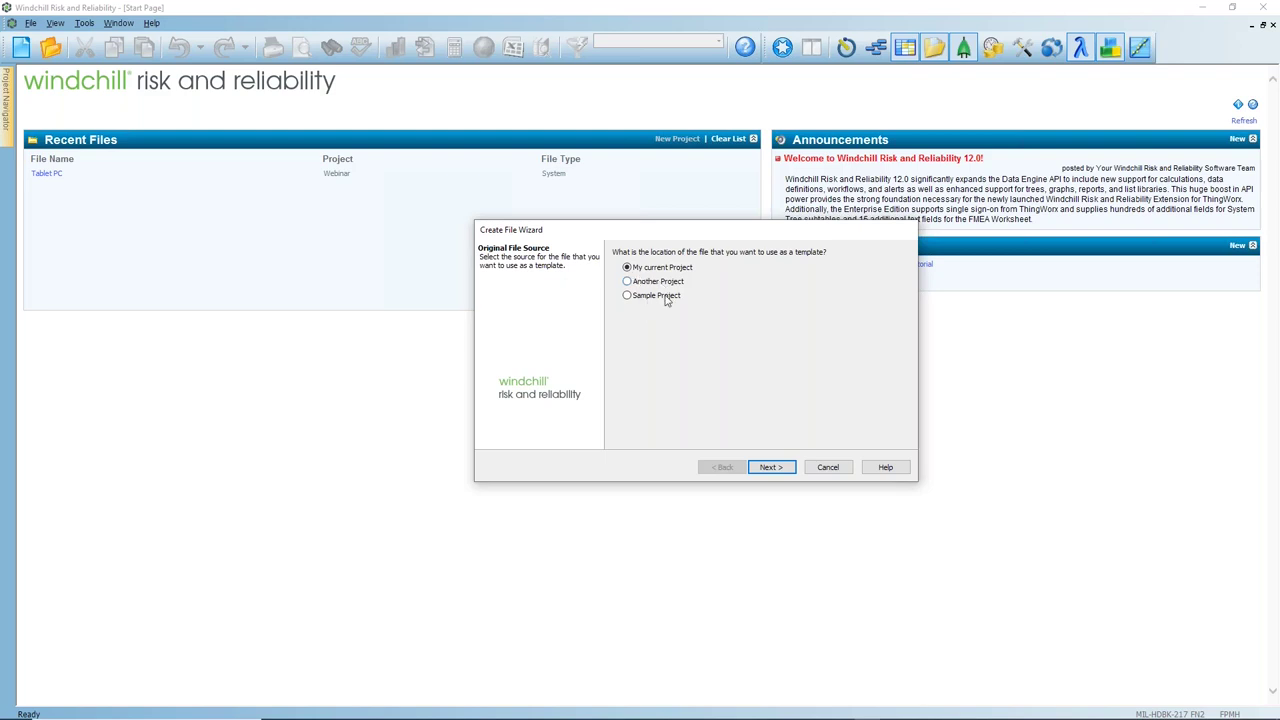
{"action": "left_click", "coordinate": [666, 298]}
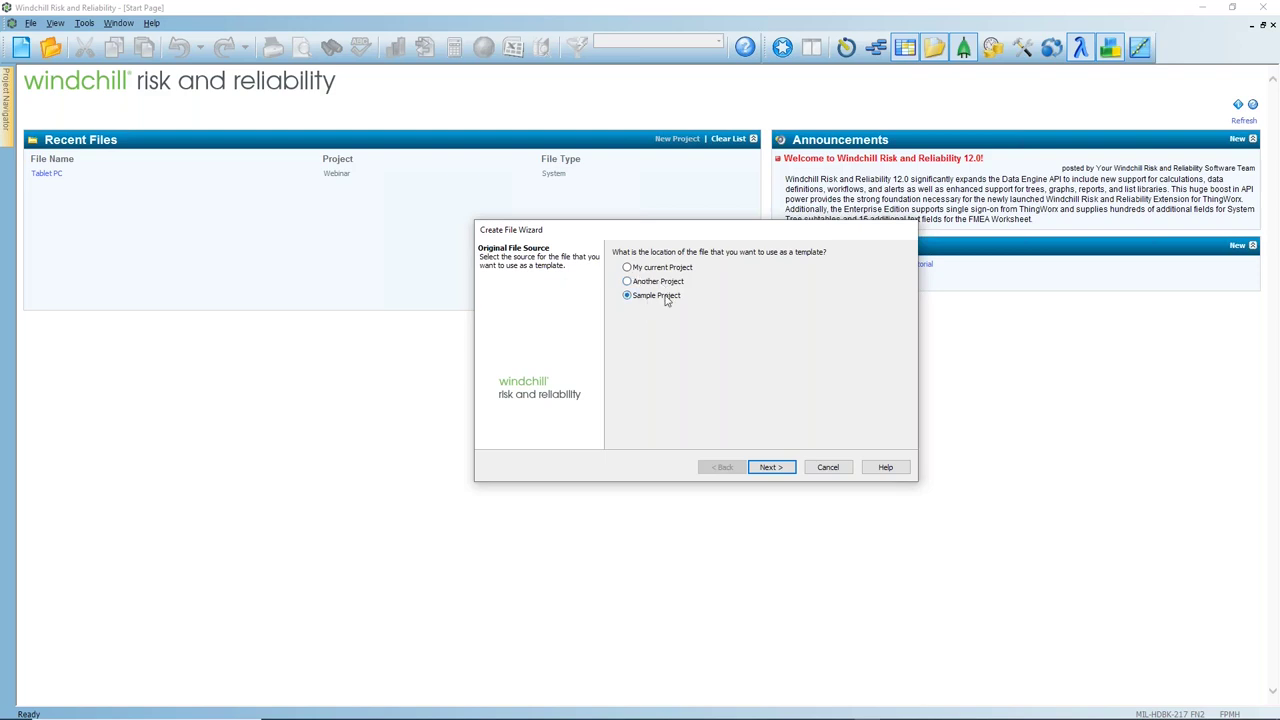
{"action": "left_click", "coordinate": [777, 467]}
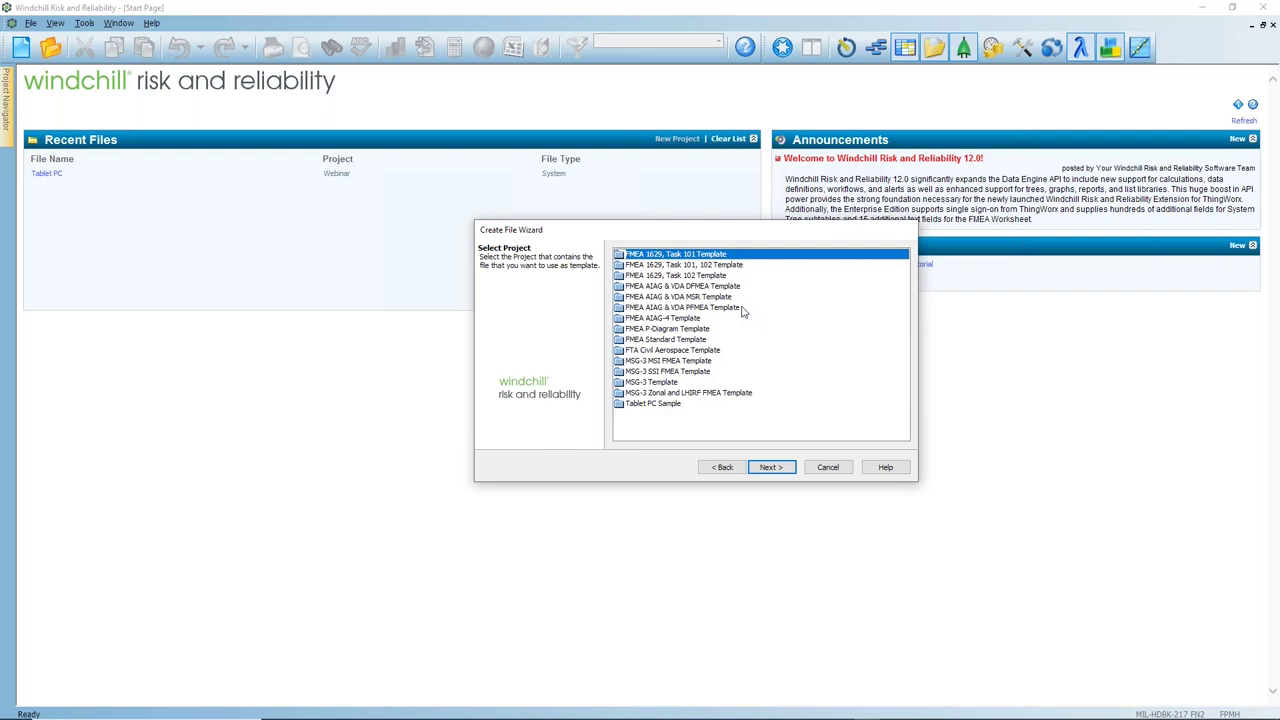
{"action": "left_click", "coordinate": [829, 467]}
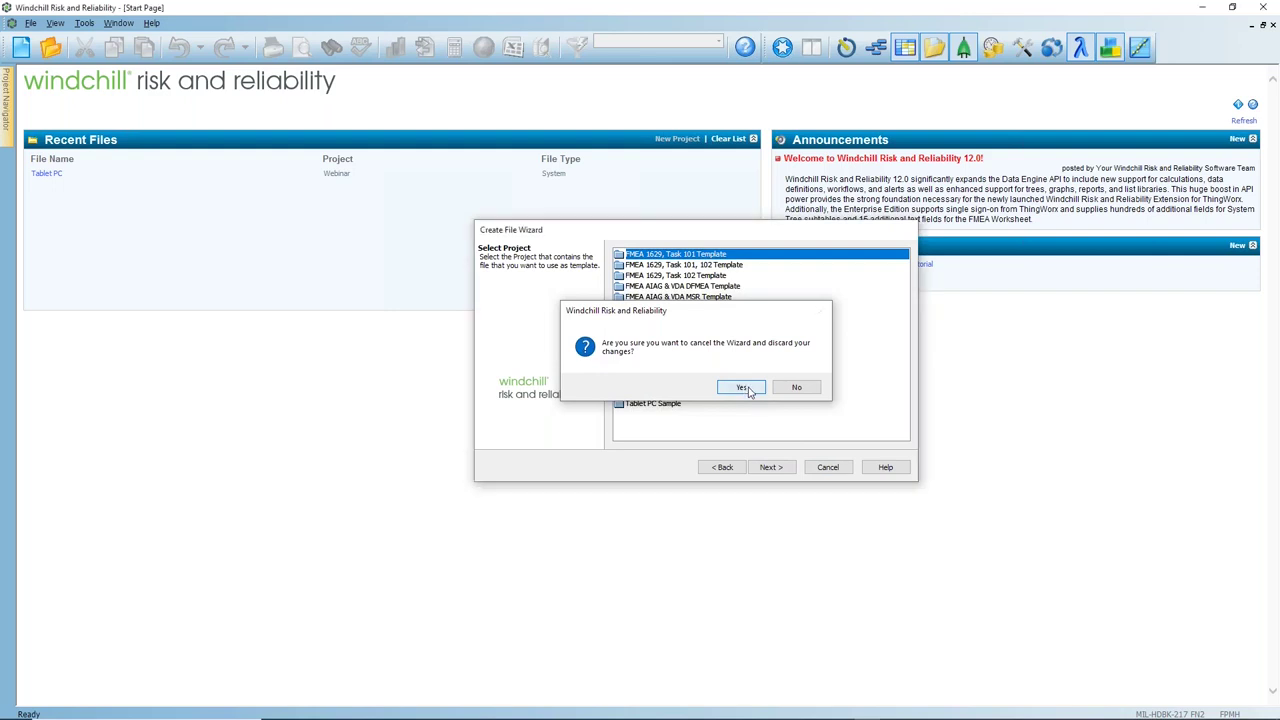
{"action": "left_click", "coordinate": [748, 388]}
- Open the recent Tablet PC system file and enlarge the System Tree Items area to show the whole tree
{"action": "left_click", "coordinate": [46, 174]}
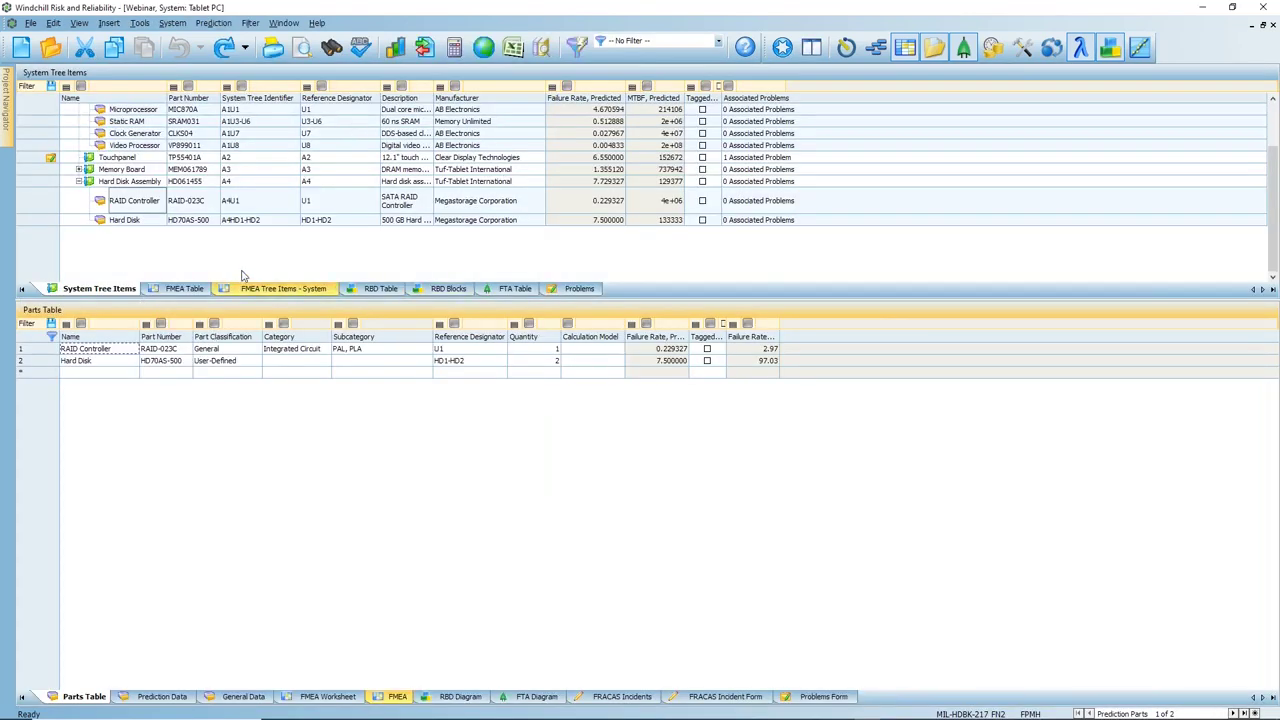
{"action": "scroll", "coordinate": [245, 262], "scroll_direction": "up", "scroll_amount": 1}
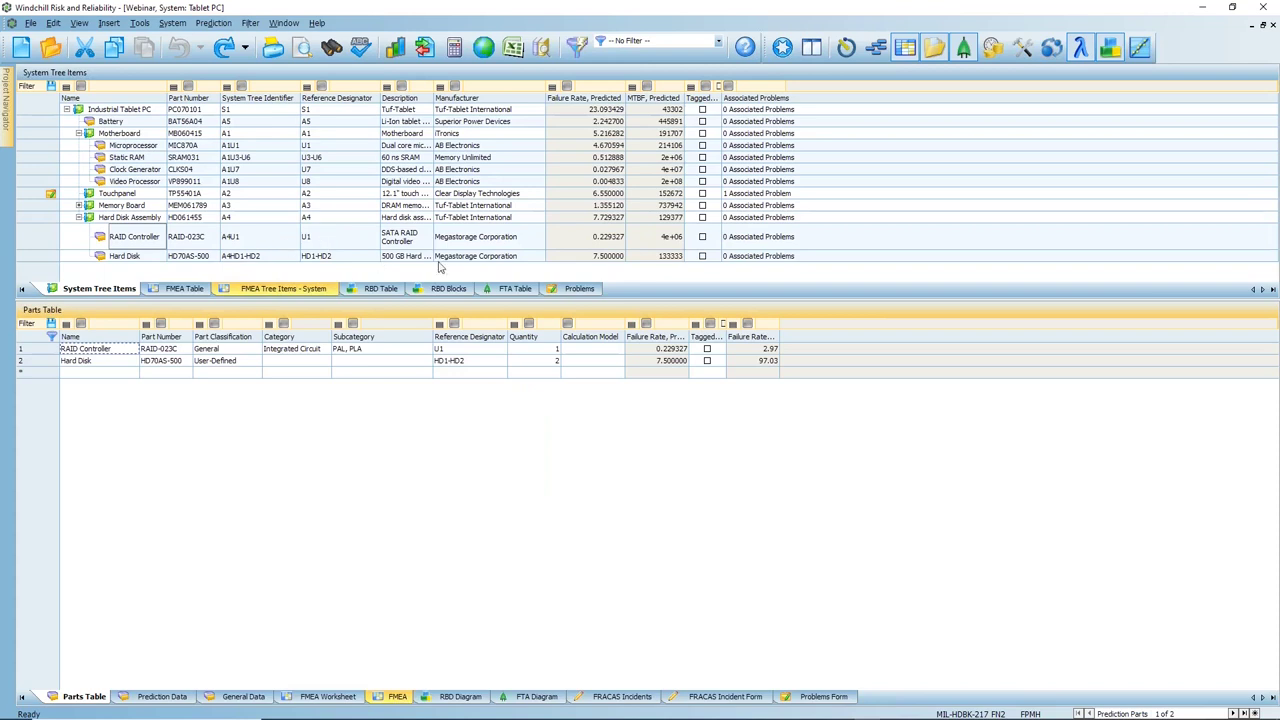
{"action": "left_click_drag", "start_coordinate": [530, 300], "coordinate": [531, 345]}
- Review which analysis modules can be enabled, including Prediction, and cancel the module selection
{"action": "left_click", "coordinate": [784, 48]}
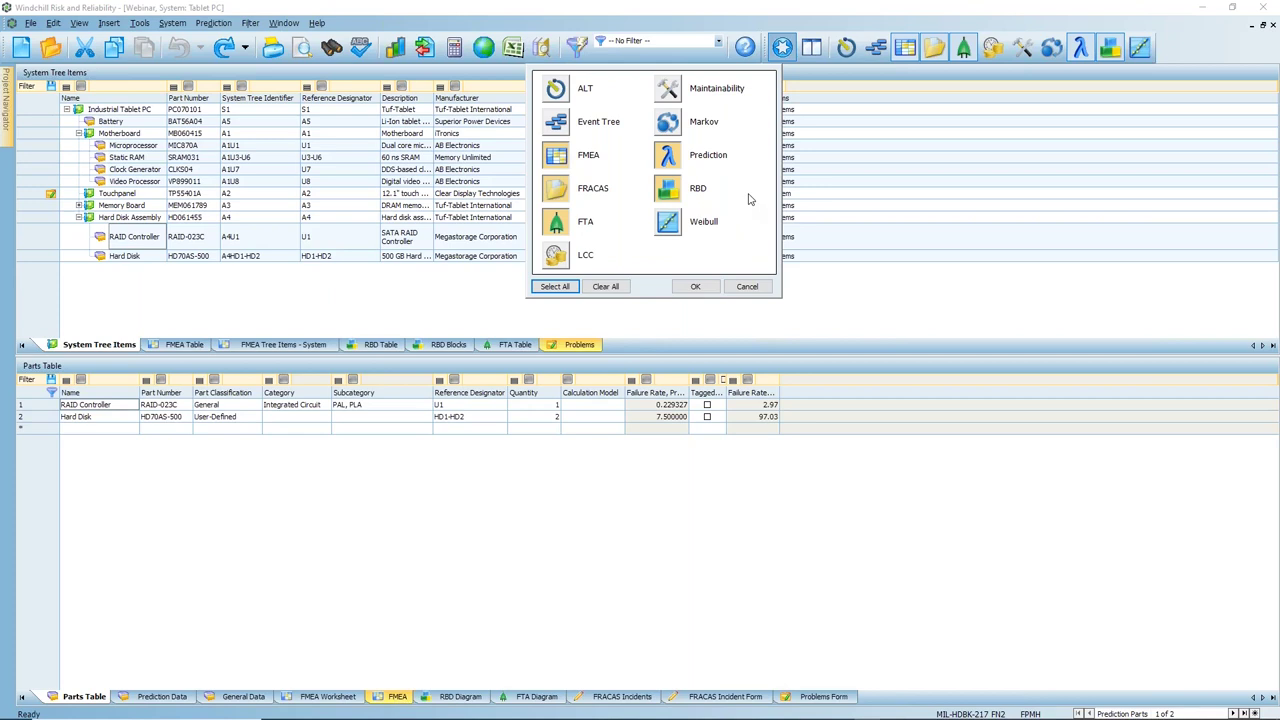
{"action": "left_click", "coordinate": [668, 155]}
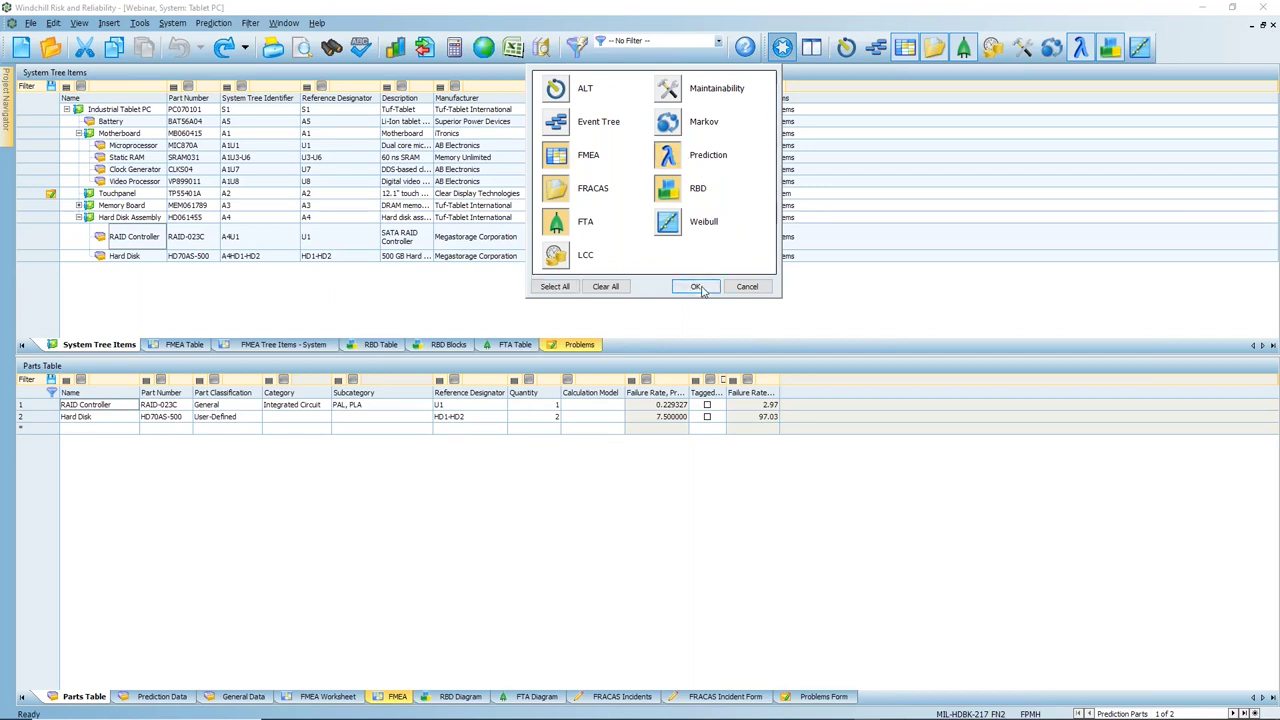
{"action": "left_click", "coordinate": [747, 286]}
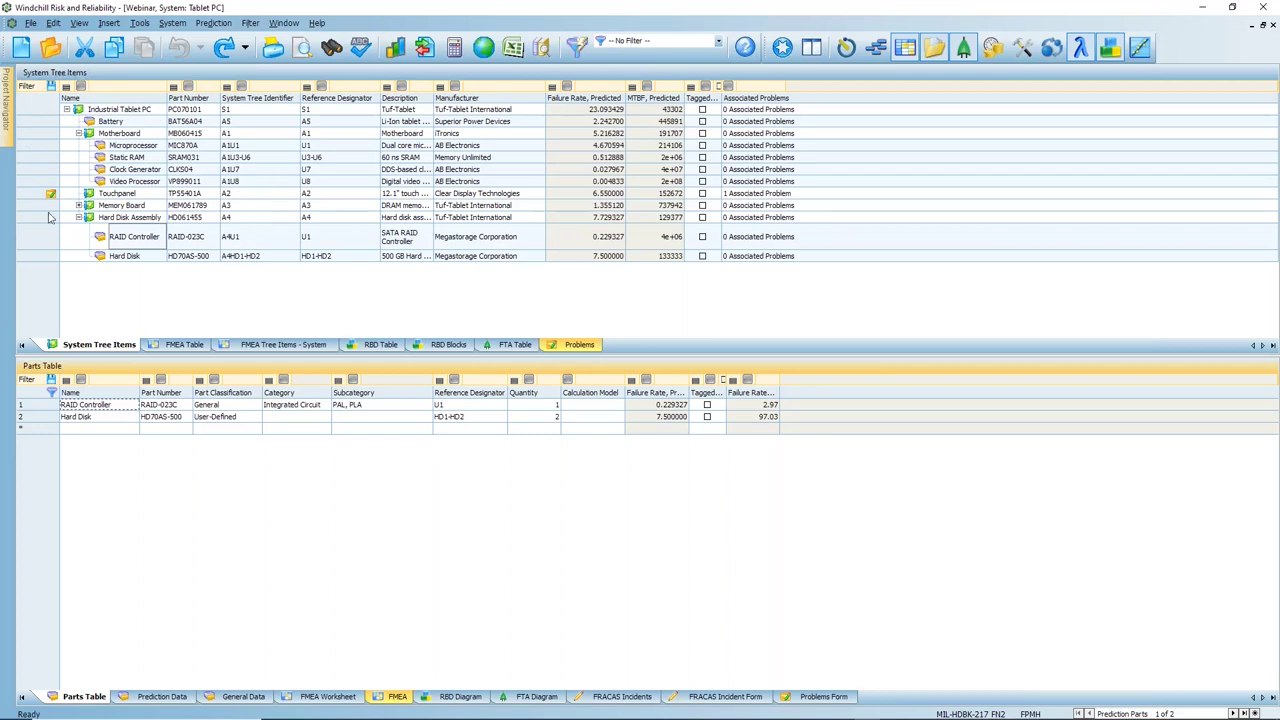
- Check the options for inserting assemblies and parts under the Industrial Tablet PC item
{"action": "left_click", "coordinate": [146, 291]}
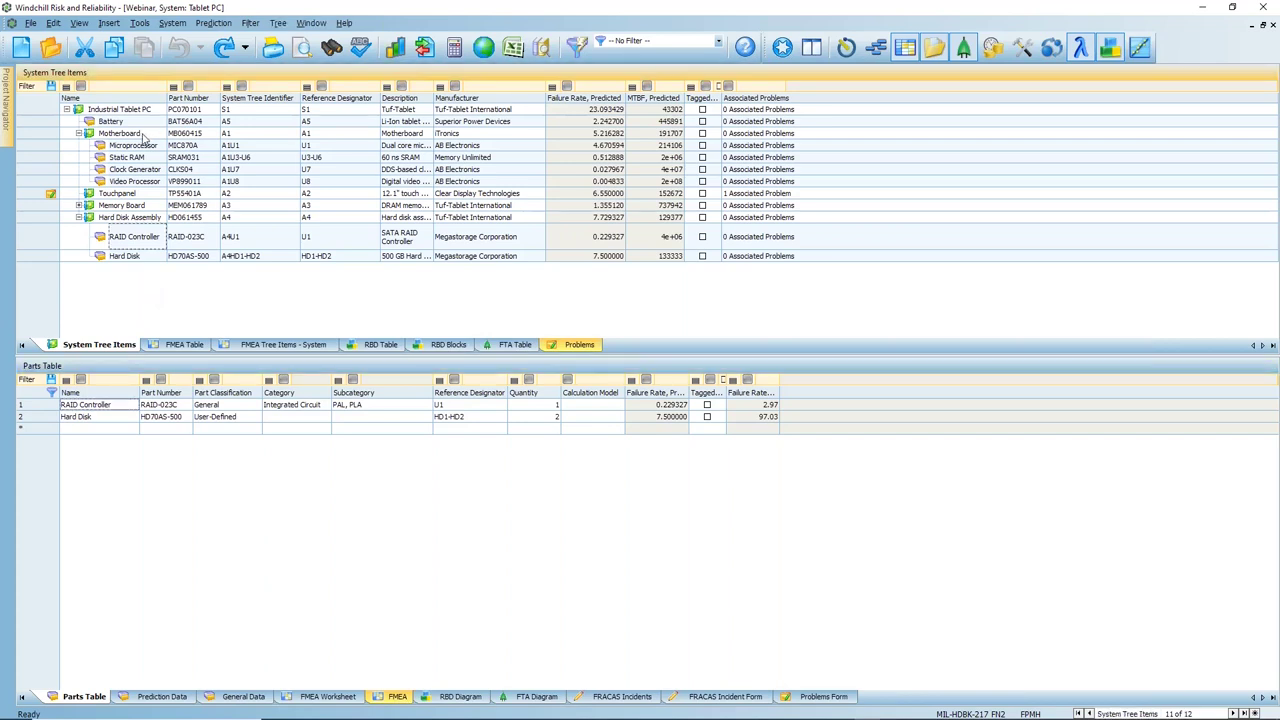
{"action": "right_click", "coordinate": [107, 107]}
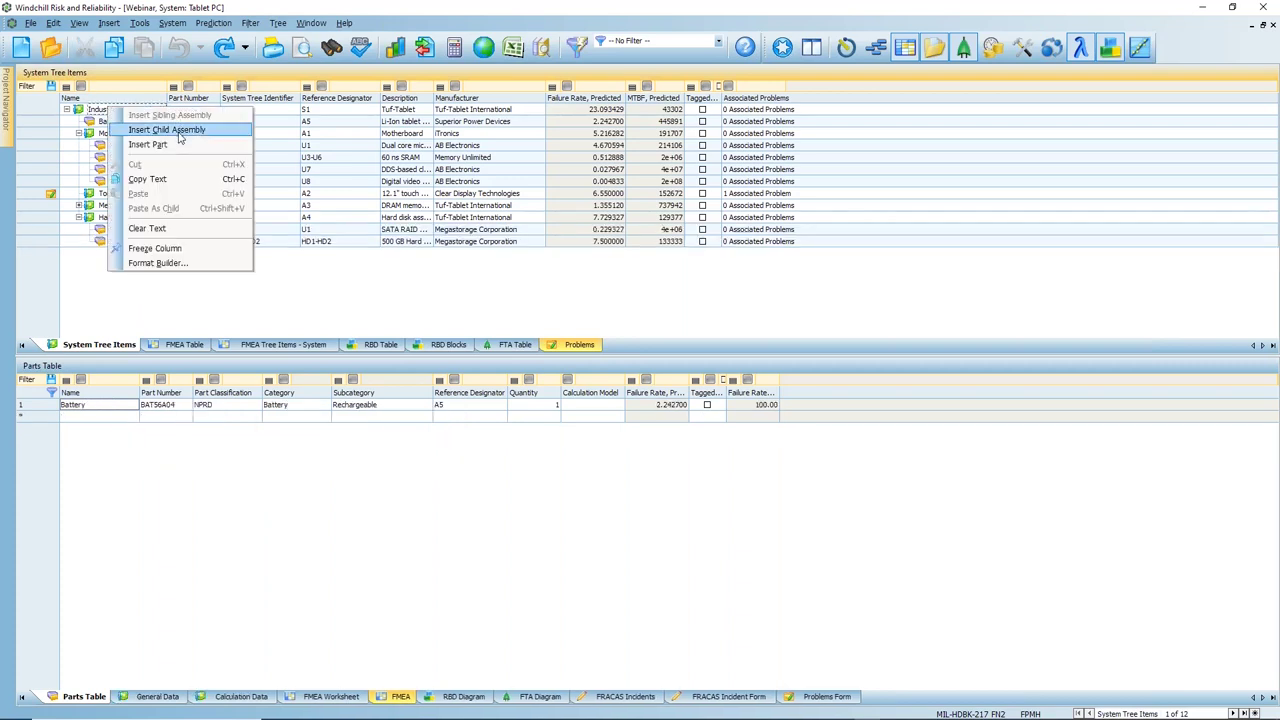
{"action": "left_click", "coordinate": [136, 292]}
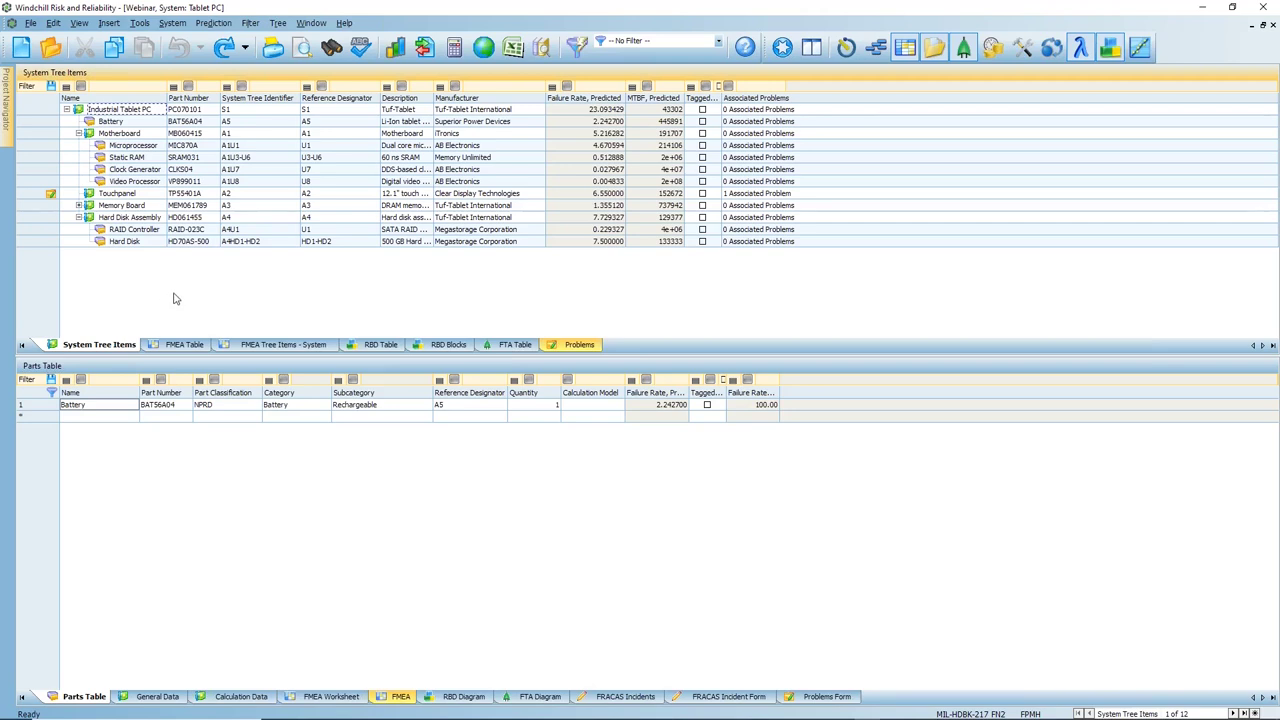
- Examine the calculation data of the Industrial Tablet PC and the Hard Disk Assembly, including the available calculation models
{"action": "left_click", "coordinate": [232, 697]}
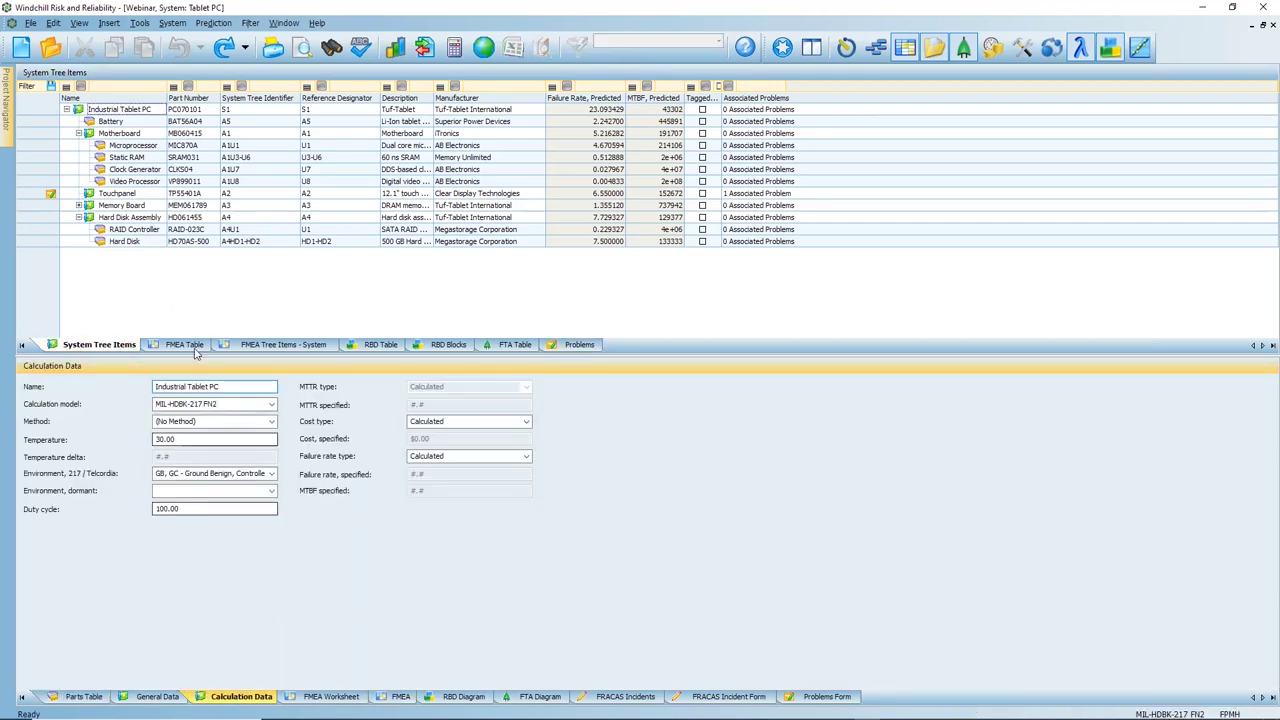
{"action": "left_click", "coordinate": [125, 217]}
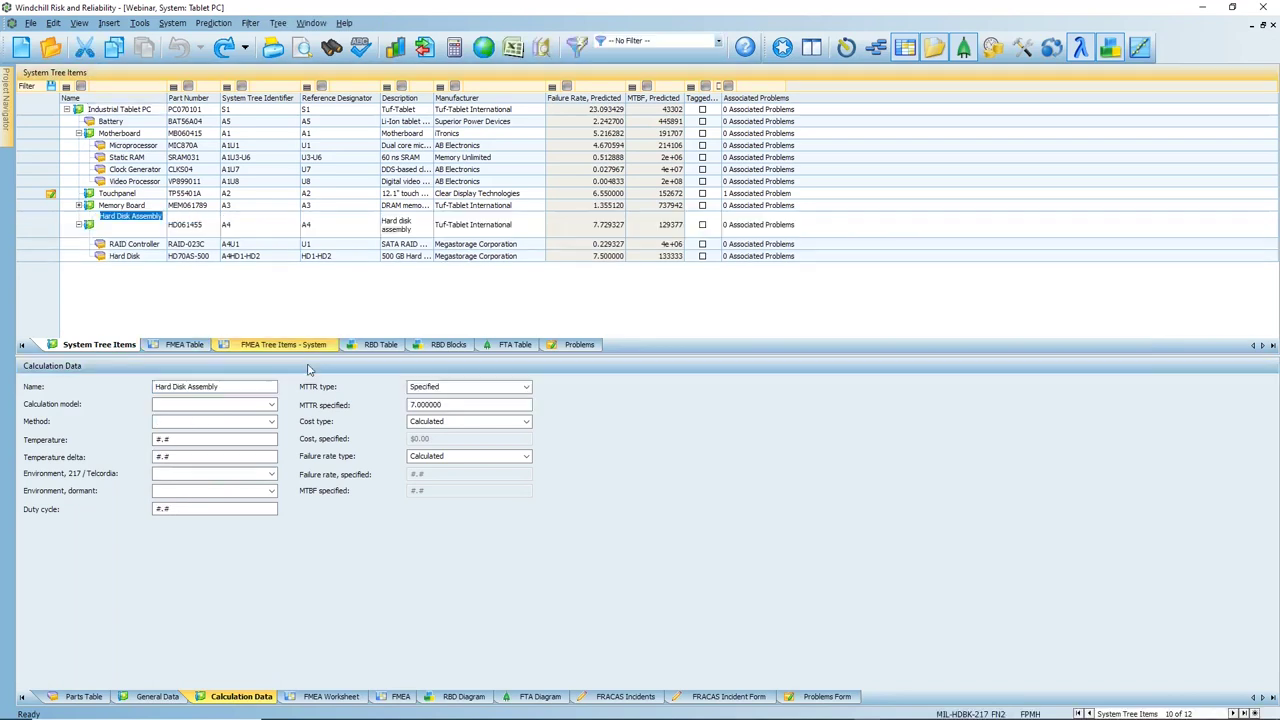
{"action": "left_click", "coordinate": [271, 404]}
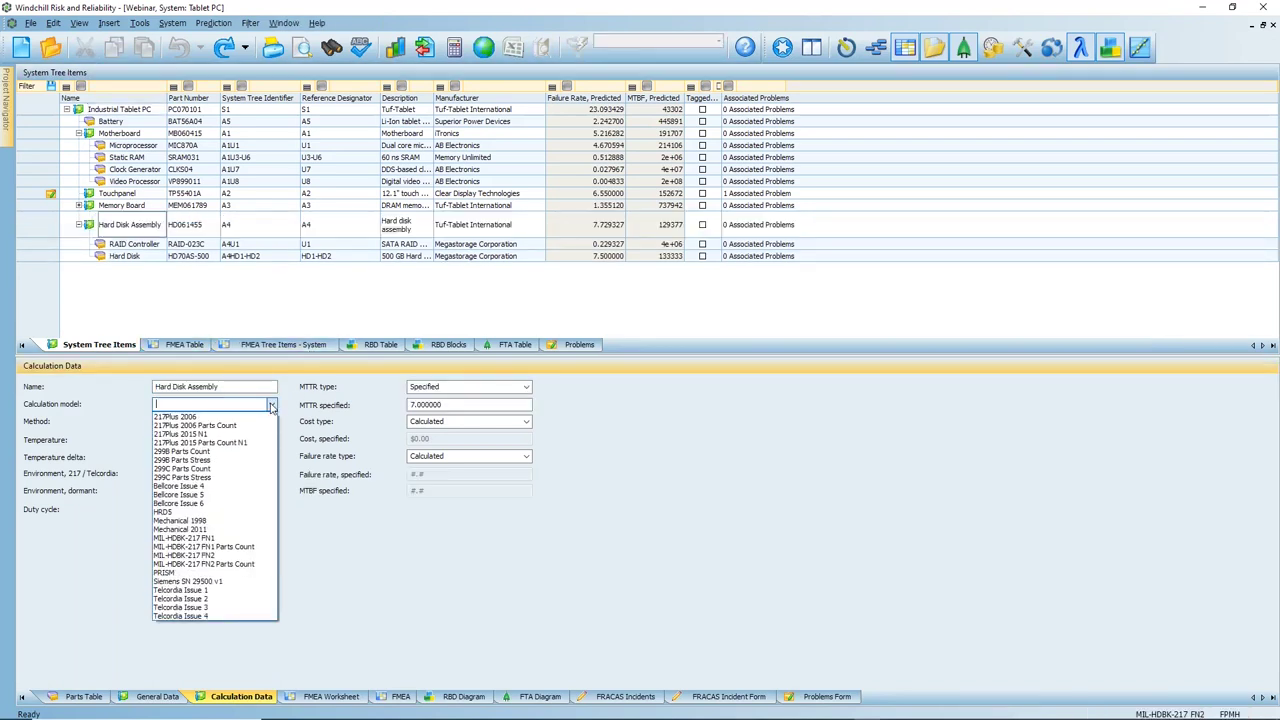
{"action": "left_click", "coordinate": [222, 443]}
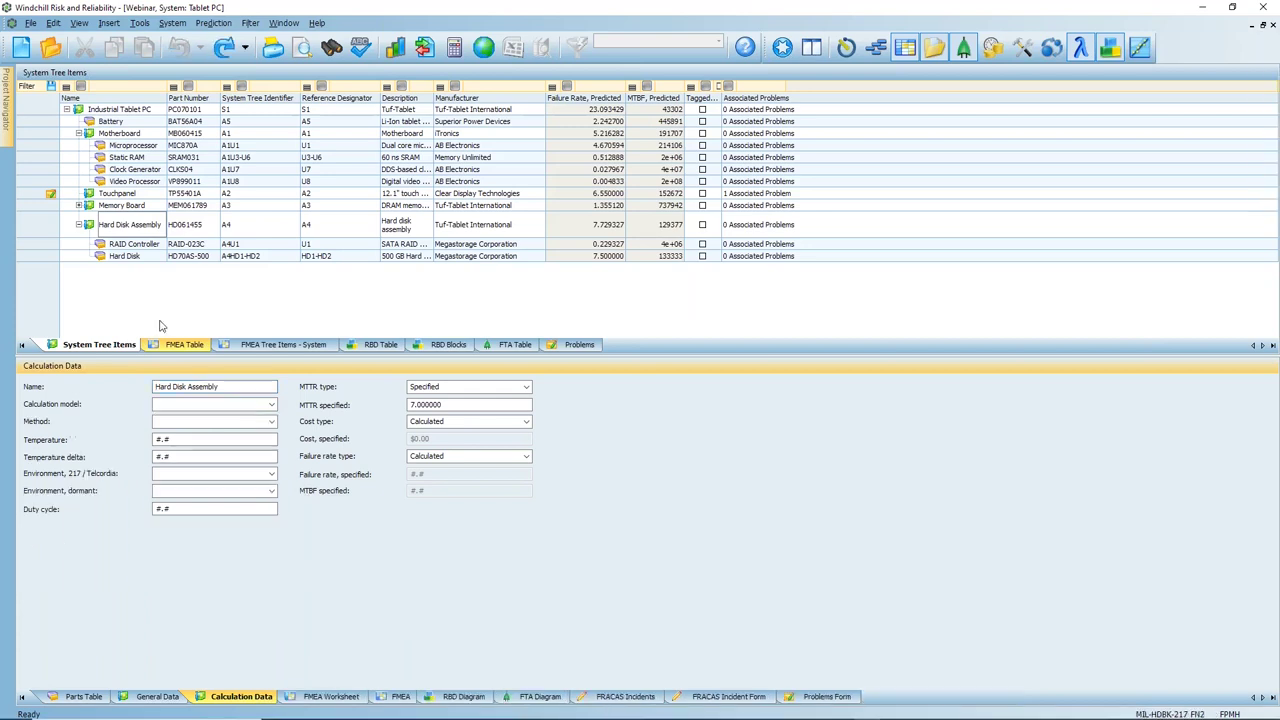
- Insert a part named Logic Board under the Hard Disk Assembly, with the description Printed Circuit Board
{"action": "right_click", "coordinate": [150, 226]}
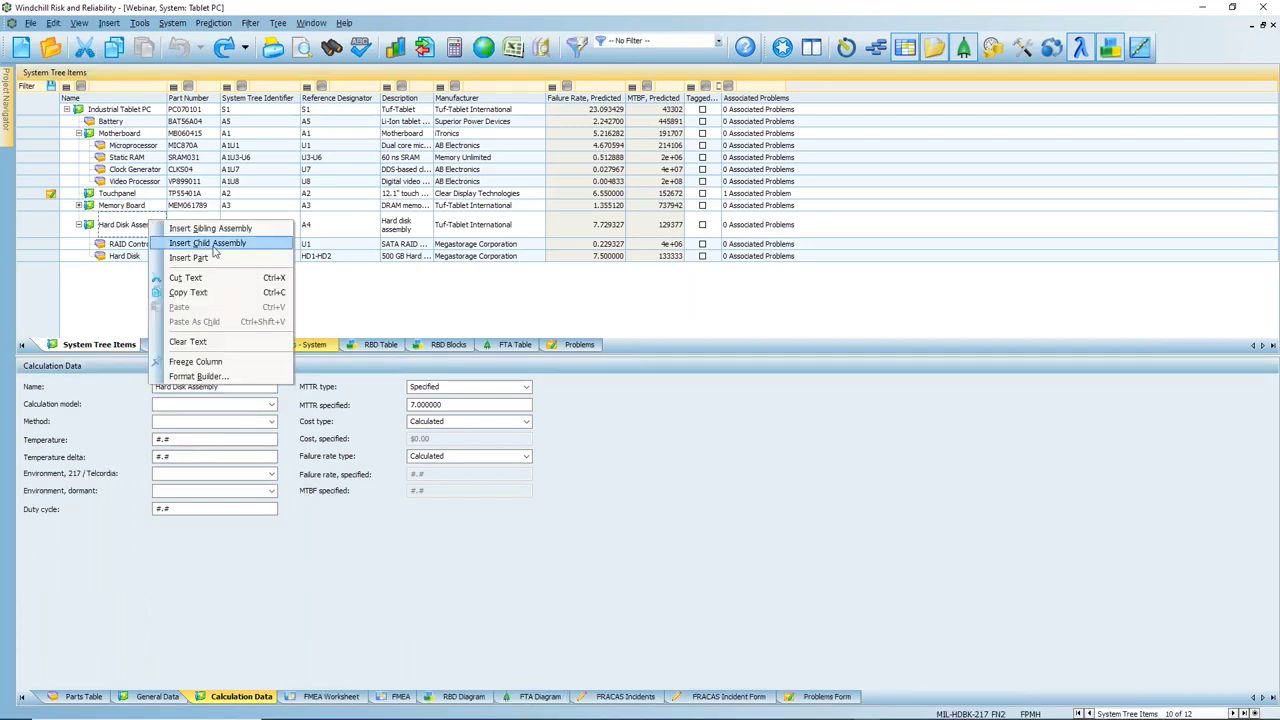
{"action": "left_click", "coordinate": [186, 289]}
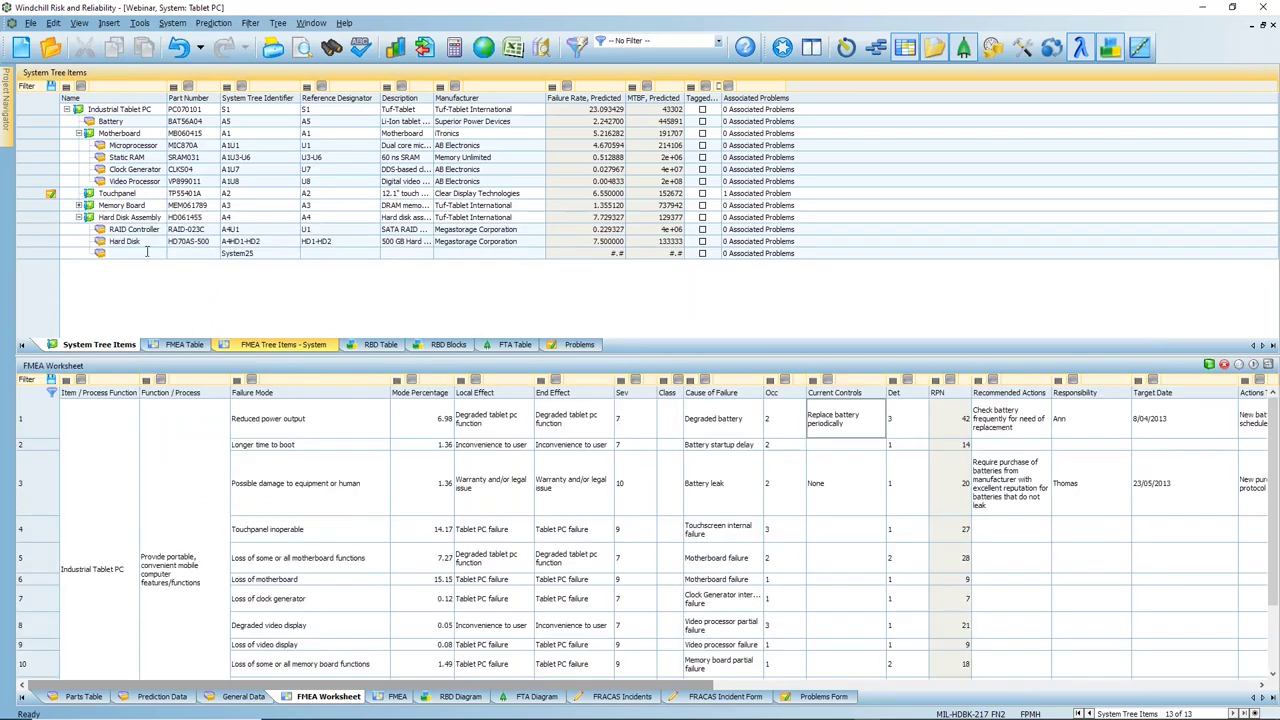
{"action": "type", "text": "Logic Board"}
{"action": "key", "text": "Return"}
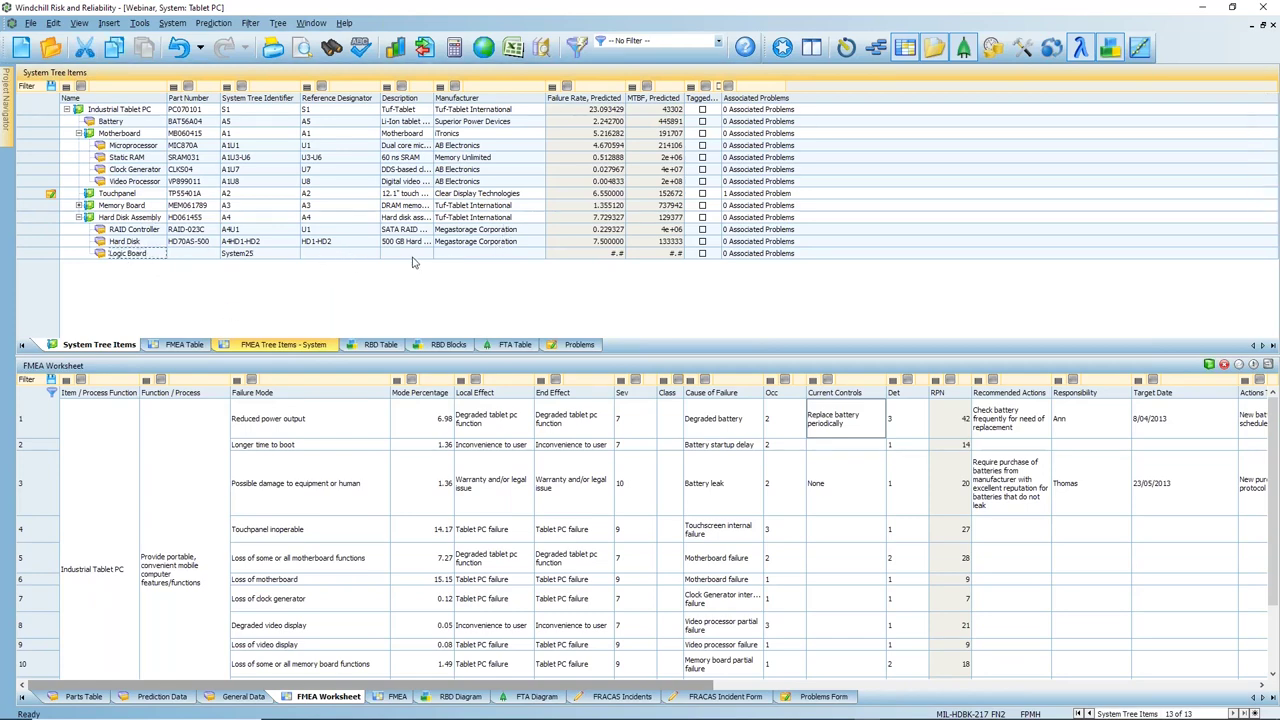
{"action": "left_click", "coordinate": [408, 253]}
{"action": "type", "text": "P"}
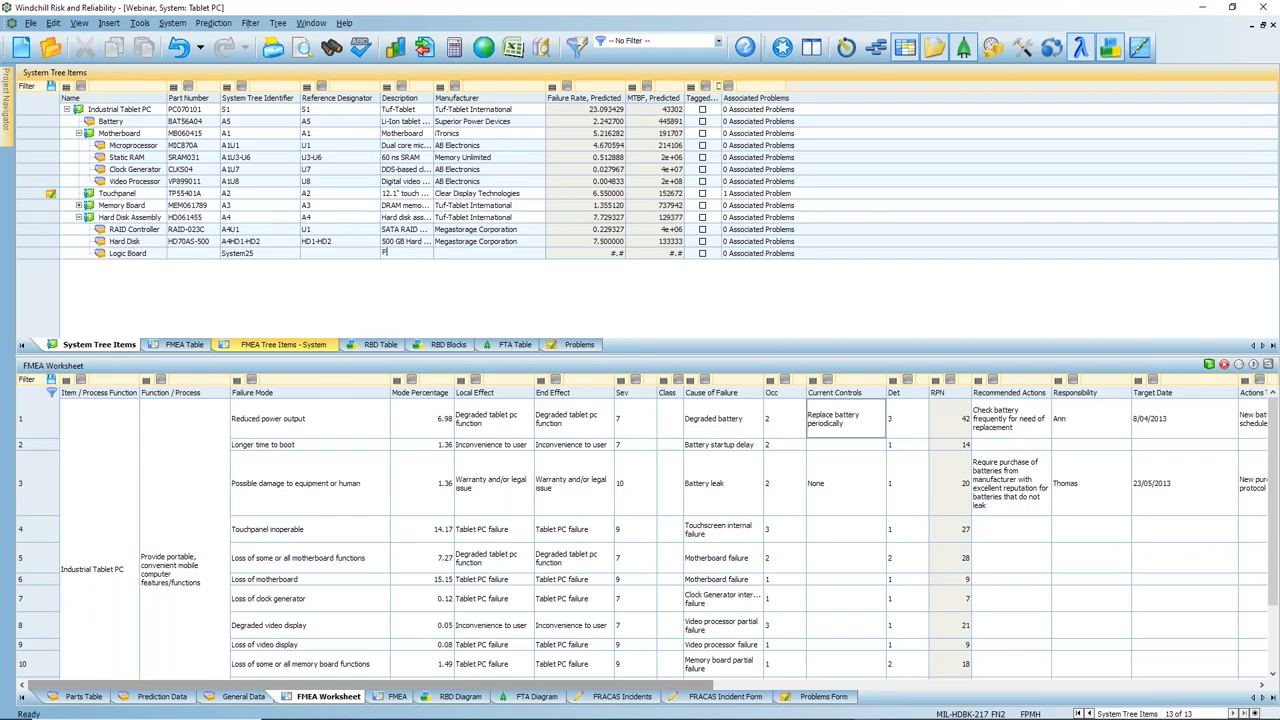
{"action": "type", "text": "rinted Circuit Board"}
{"action": "key", "text": "Return"}
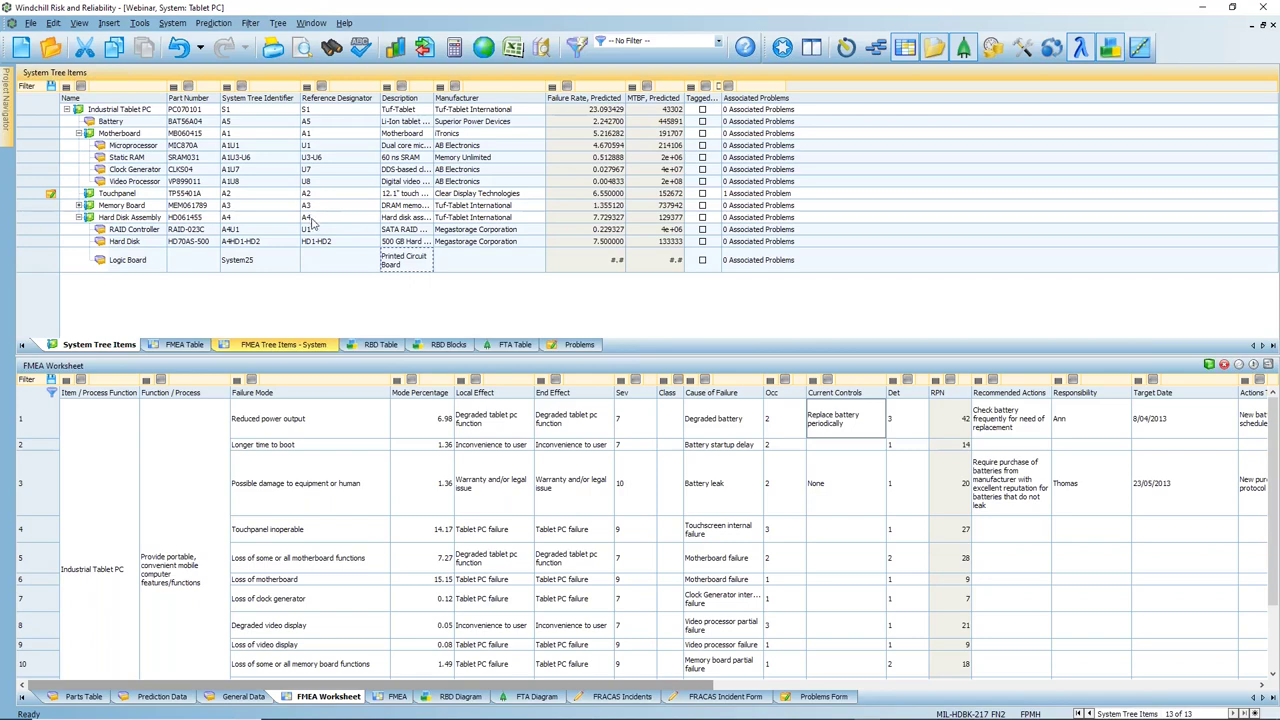
- Set the Logic Board's category to Integrated Circuit, subcategory to Logic, CGA or ASIC, and calculation model to Telcordia Issue 3
{"action": "double_click", "coordinate": [125, 260]}
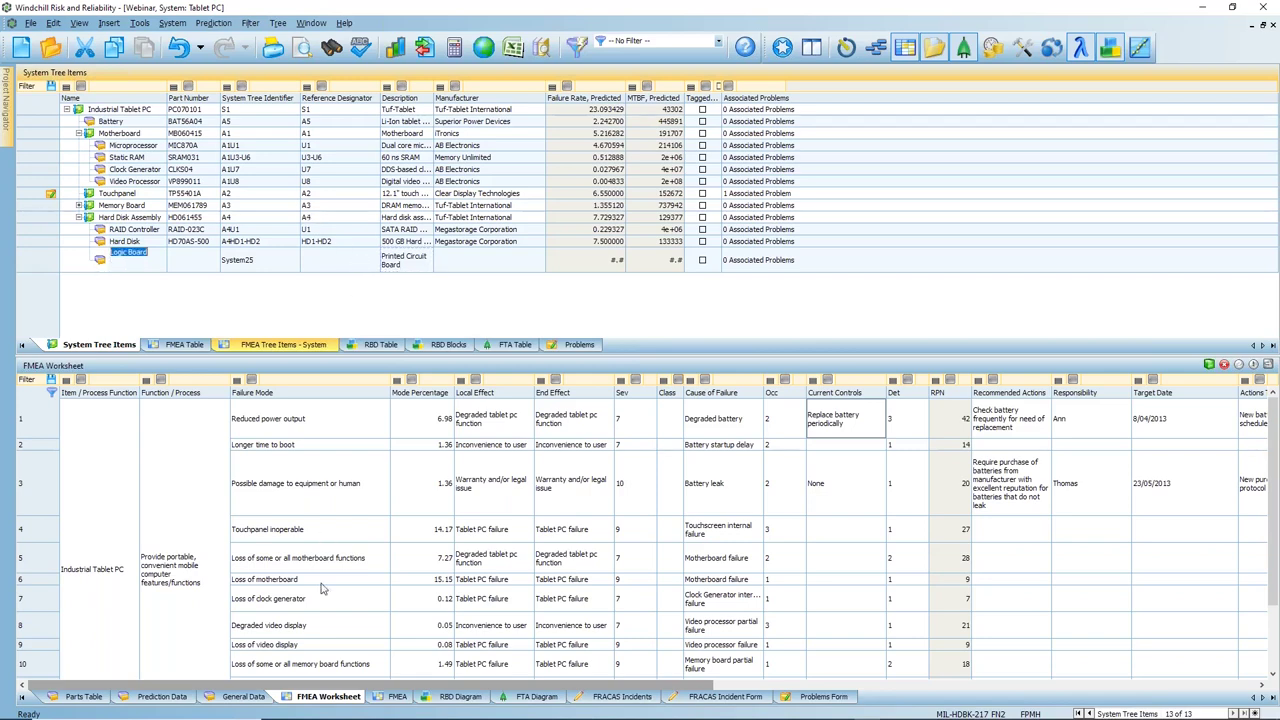
{"action": "left_click", "coordinate": [243, 696]}
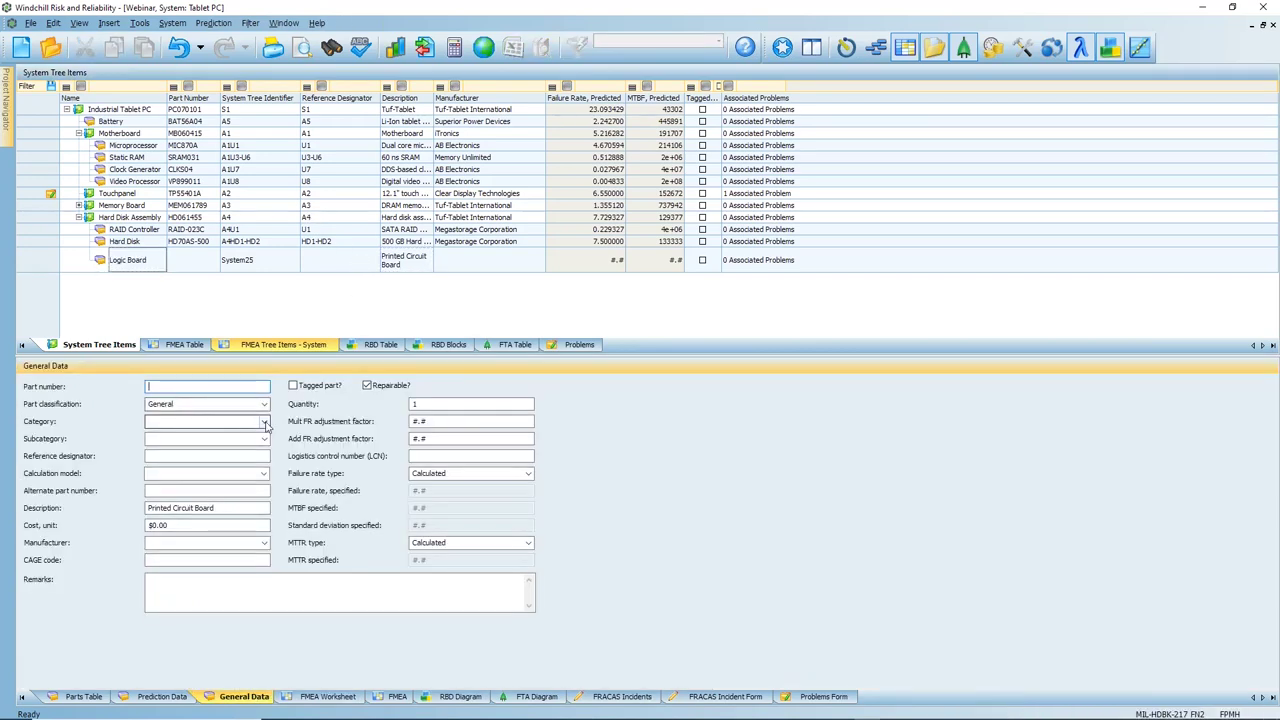
{"action": "left_click", "coordinate": [264, 422]}
{"action": "left_click", "coordinate": [203, 463]}
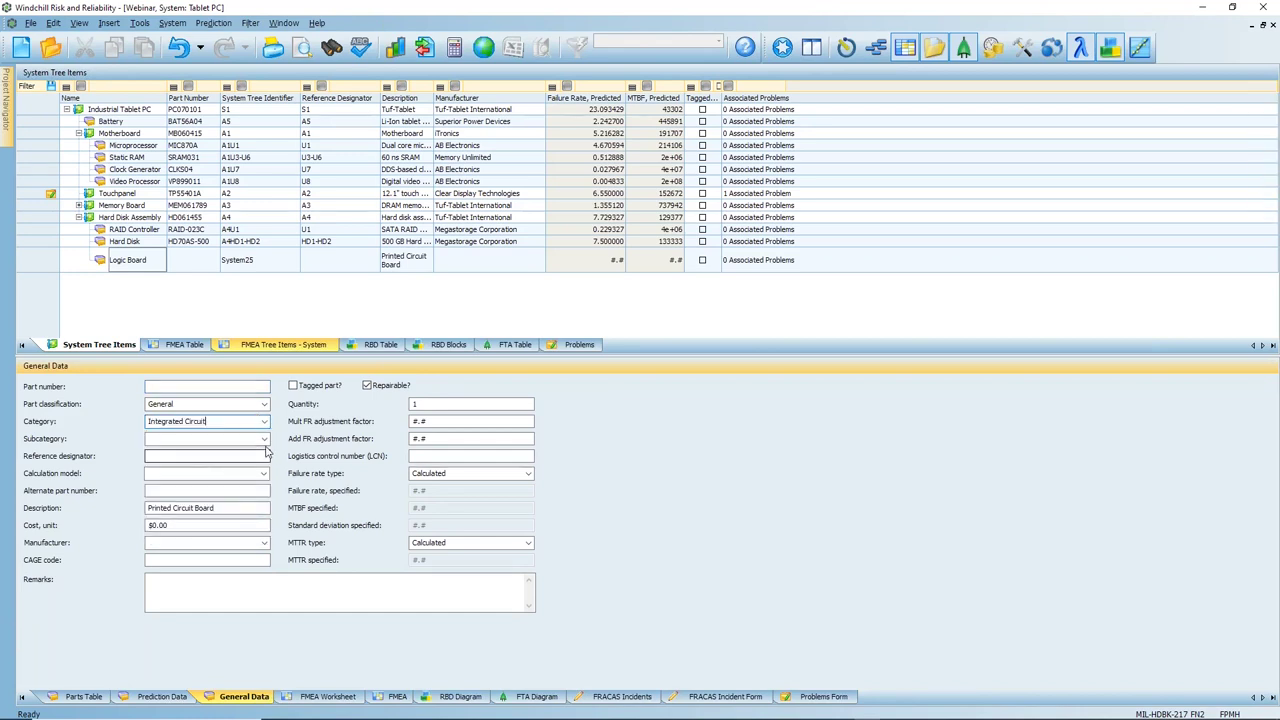
{"action": "left_click", "coordinate": [265, 439]}
{"action": "left_click", "coordinate": [197, 509]}
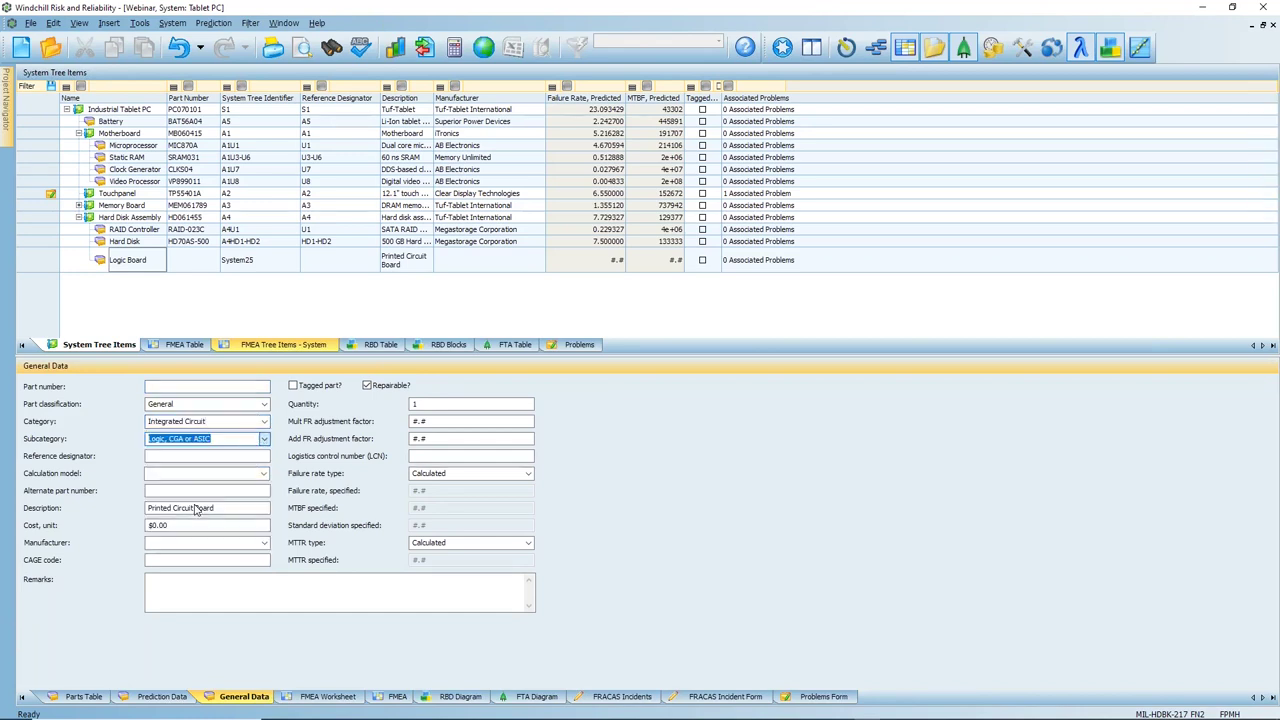
{"action": "left_click", "coordinate": [264, 475]}
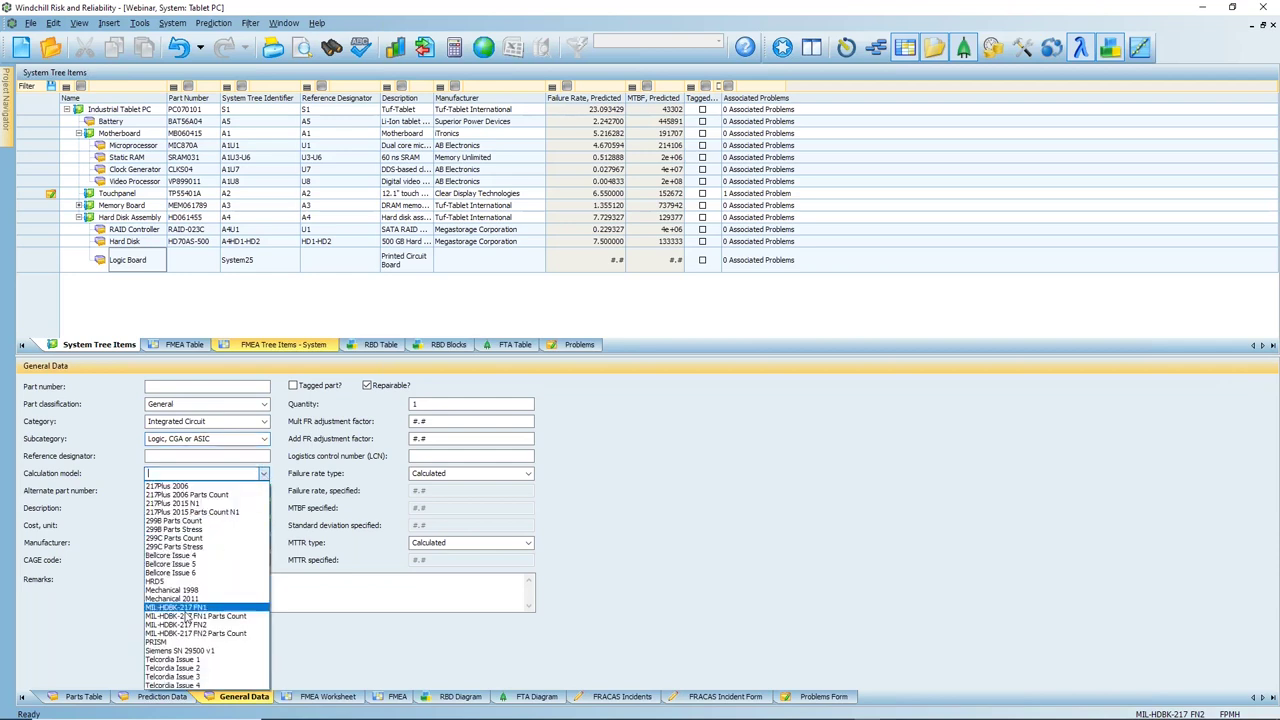
{"action": "left_click", "coordinate": [187, 684]}
- Set the Logic Board's prediction data to quality level Level 0, technology type CMOS and 10 gates
{"action": "left_click", "coordinate": [185, 694]}
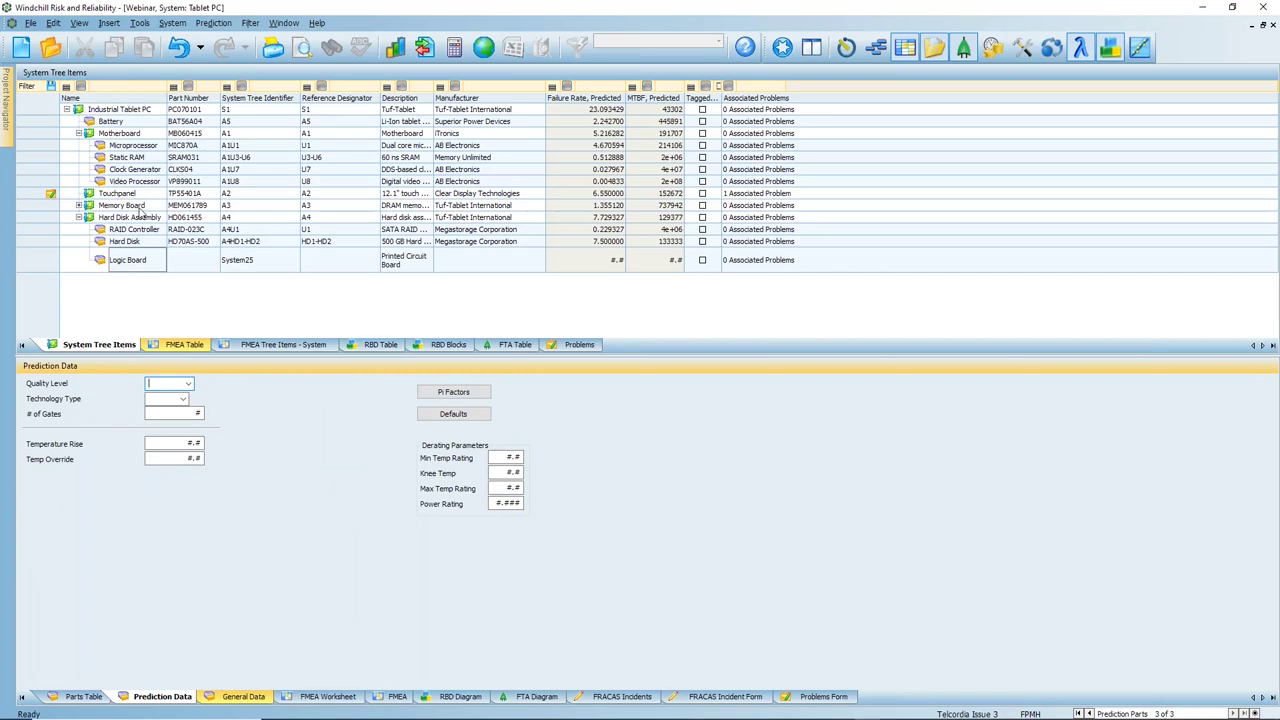
{"action": "left_click", "coordinate": [188, 384]}
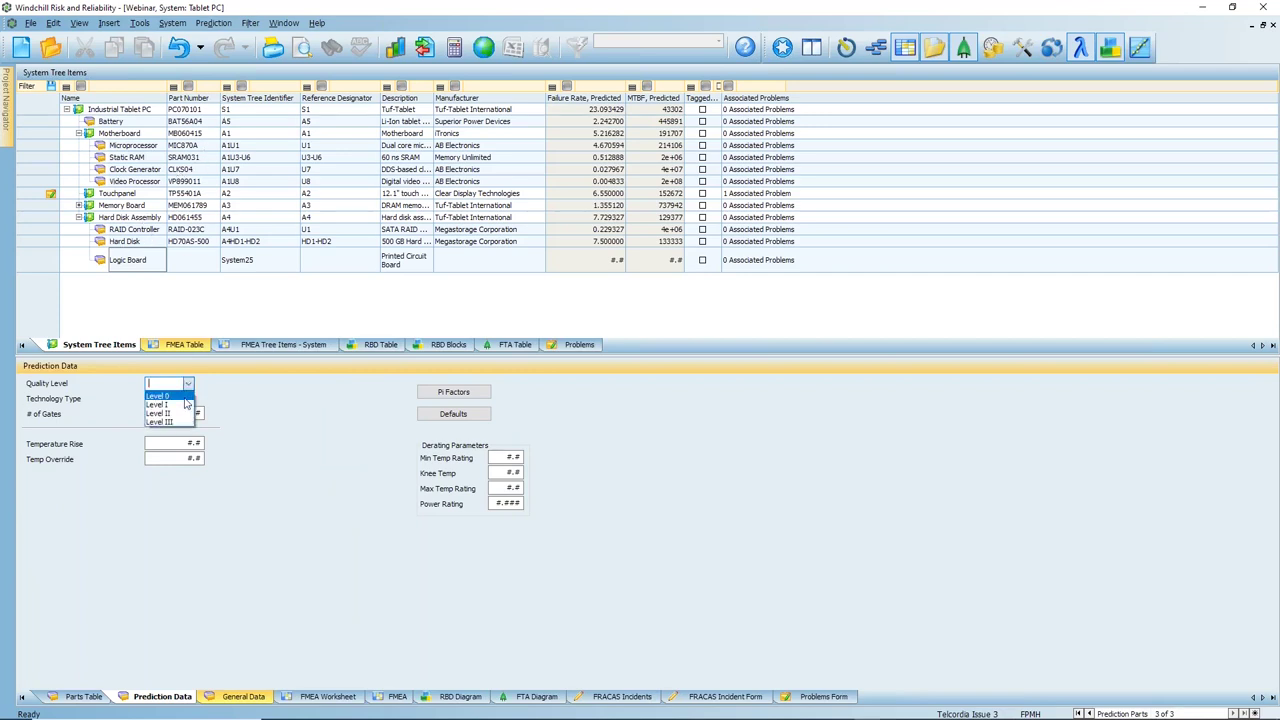
{"action": "left_click", "coordinate": [186, 397]}
{"action": "left_click", "coordinate": [188, 384]}
{"action": "left_click", "coordinate": [160, 393]}
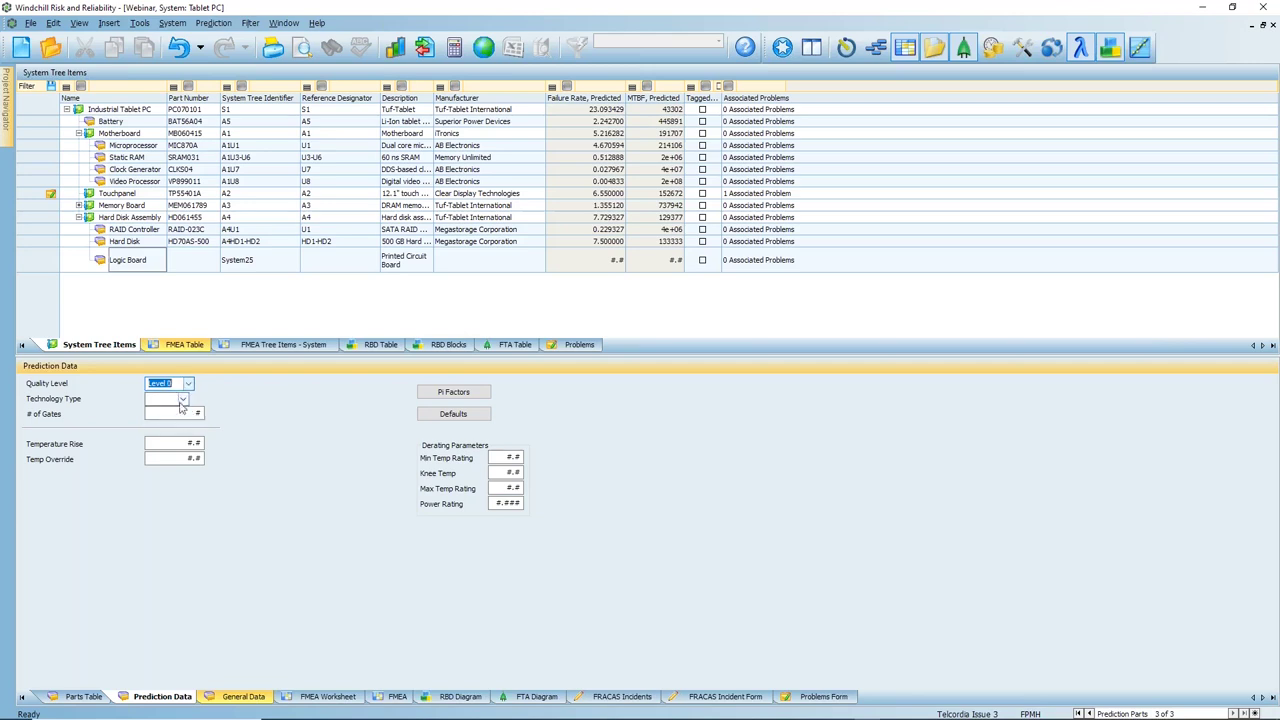
{"action": "left_click", "coordinate": [183, 398]}
{"action": "left_click", "coordinate": [170, 420]}
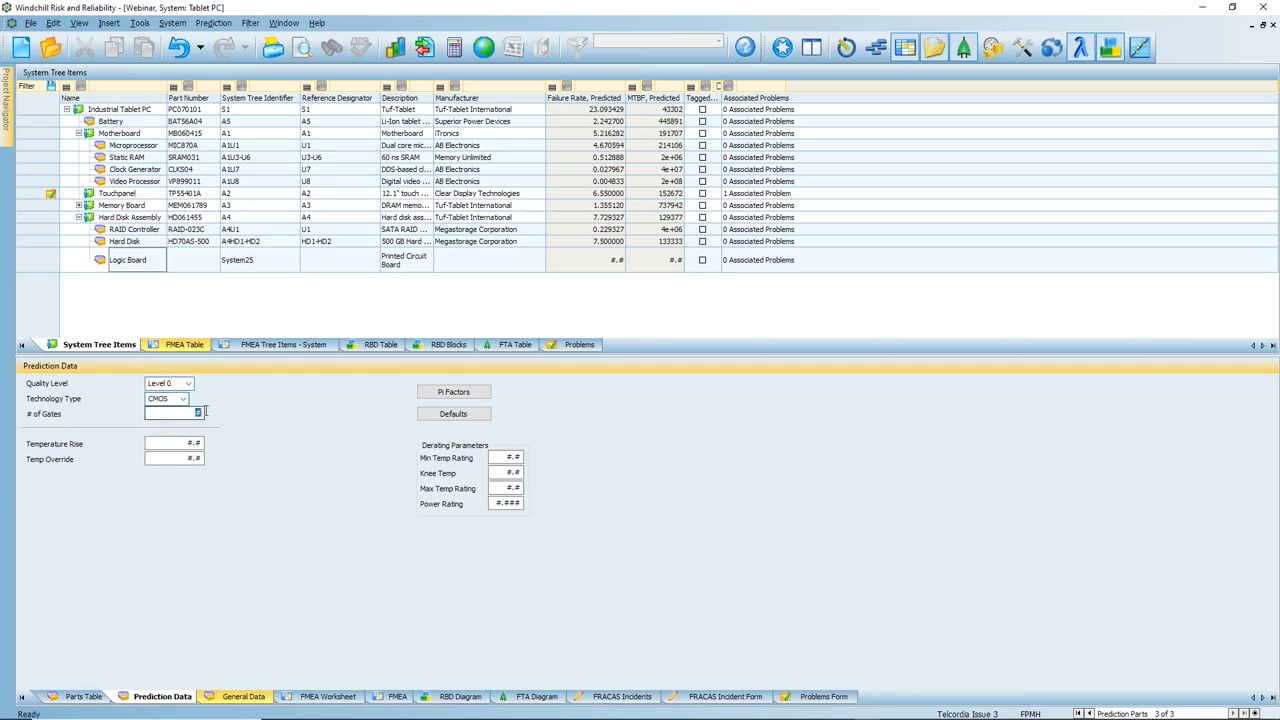
{"action": "type", "text": "10"}
- Review the Logic Board's Pi factors, close them, and open its temperature rise value for editing
{"action": "left_click", "coordinate": [450, 392]}
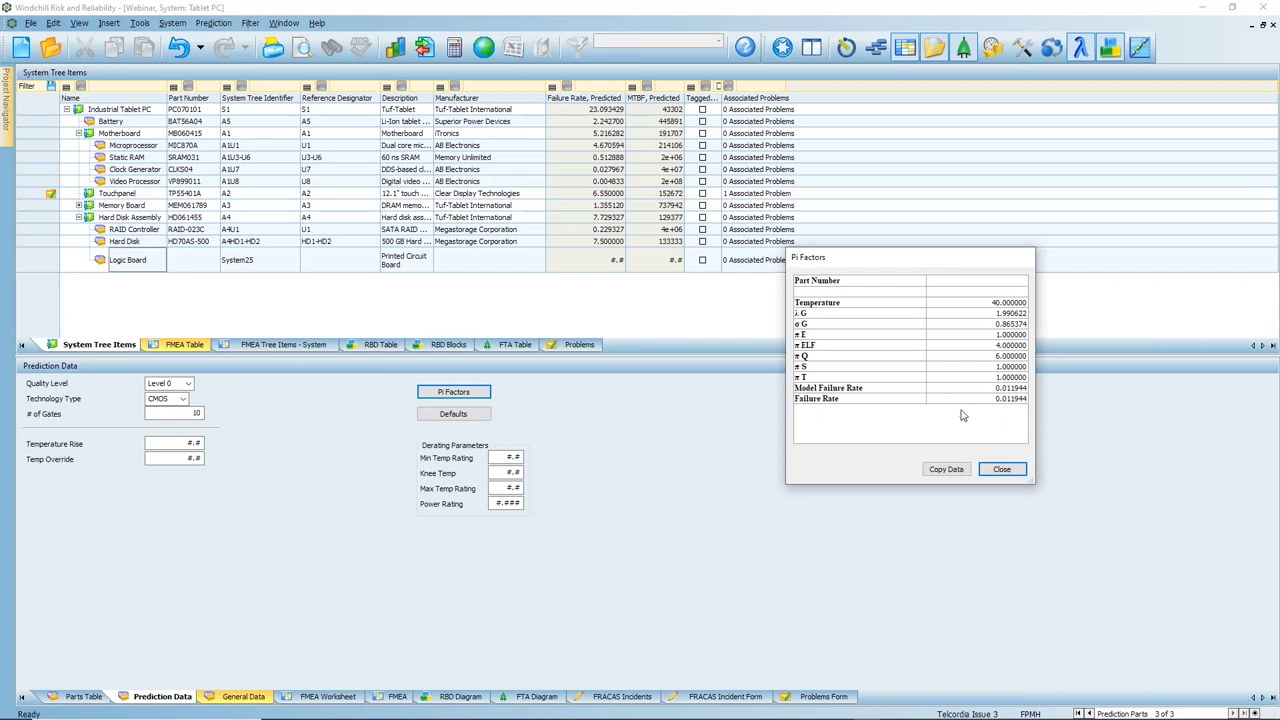
{"action": "left_click", "coordinate": [1002, 469]}
{"action": "left_click", "coordinate": [187, 442]}
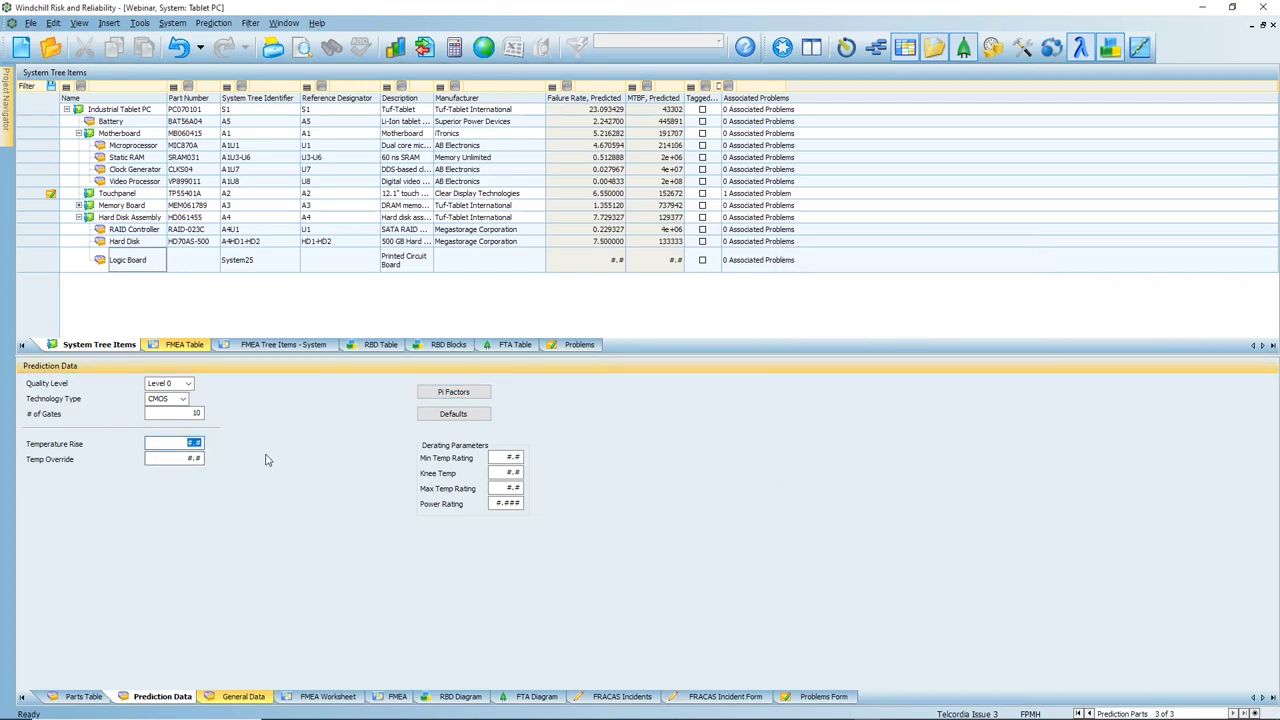
- Set the Logic Board's temperature rise to 1, quality level to Level II, technology type to CMOS and gates to 75, and review its Pi factors
{"action": "type", "text": "1"}
{"action": "left_click", "coordinate": [187, 383]}
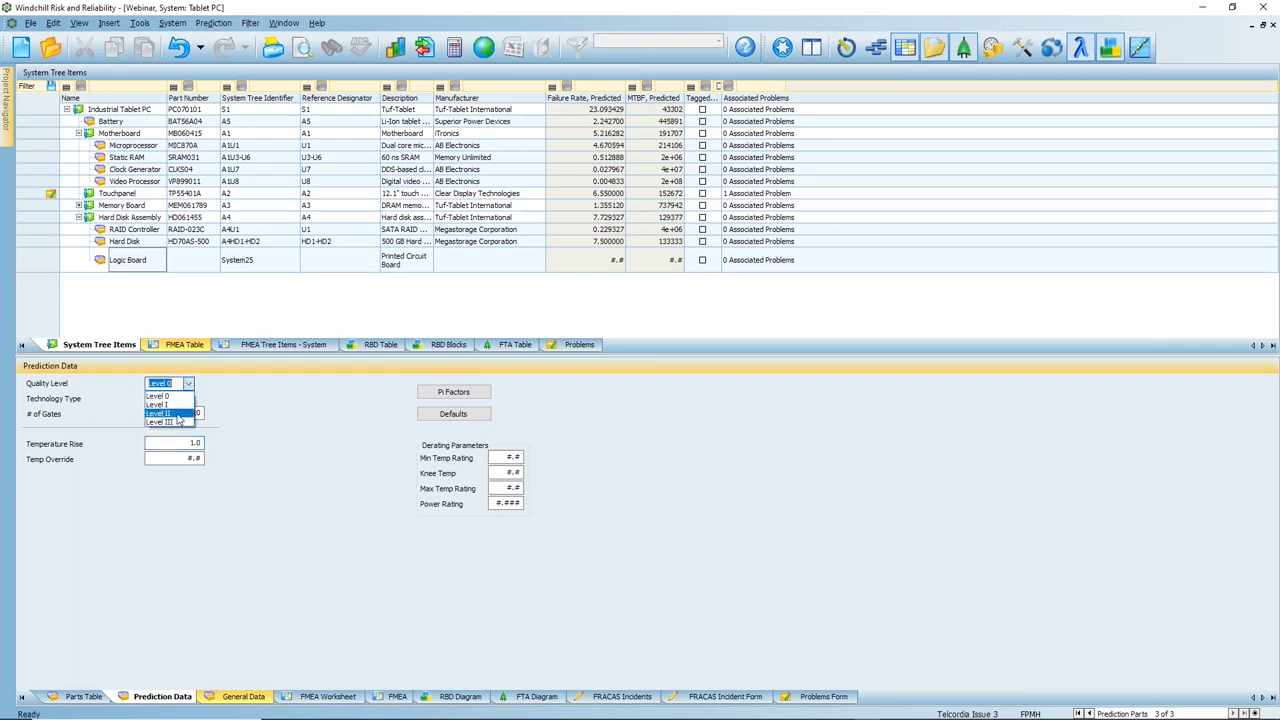
{"action": "left_click", "coordinate": [160, 413]}
{"action": "left_click", "coordinate": [170, 398]}
{"action": "left_click", "coordinate": [158, 413]}
{"action": "left_click", "coordinate": [196, 413]}
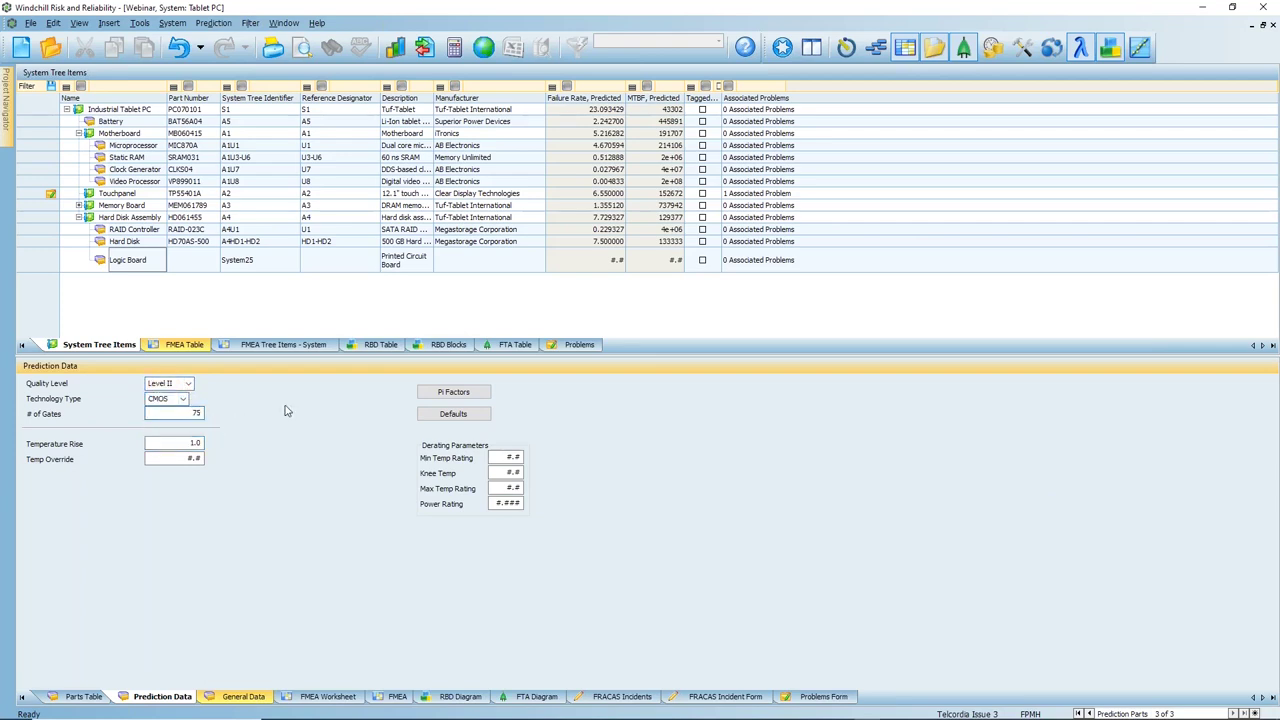
{"action": "left_click", "coordinate": [453, 392]}
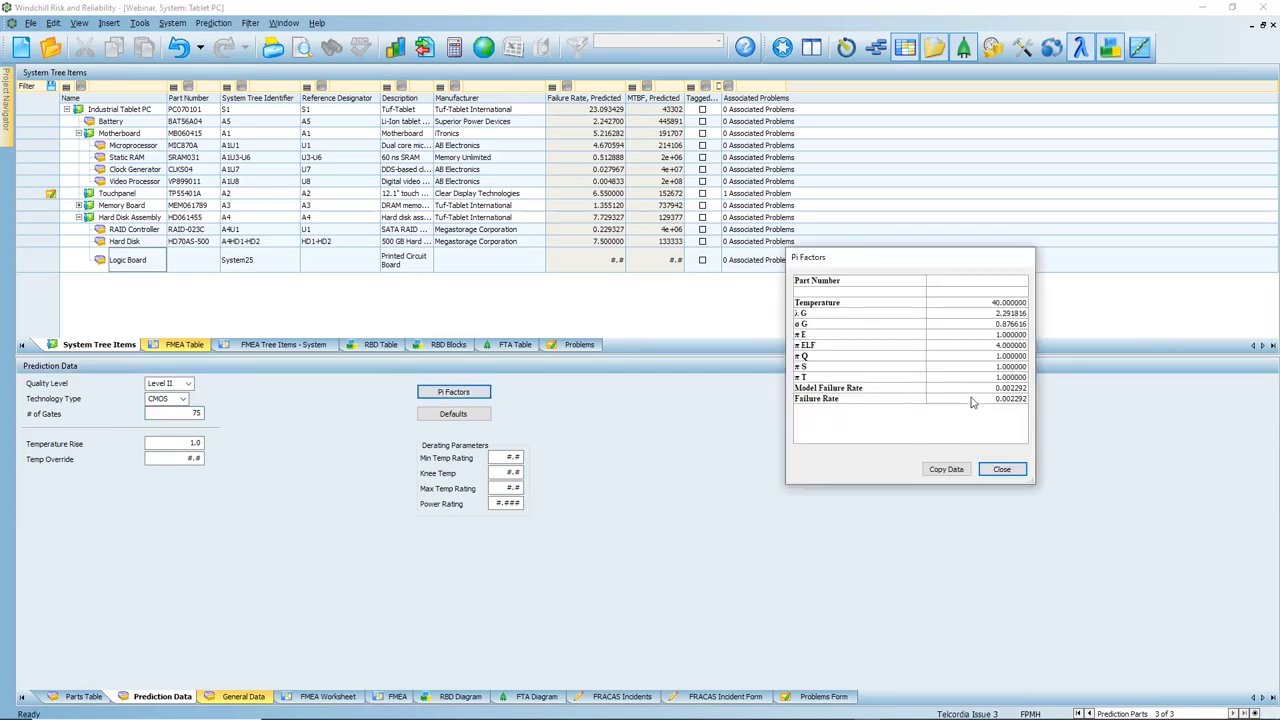
{"action": "left_click", "coordinate": [1015, 470]}
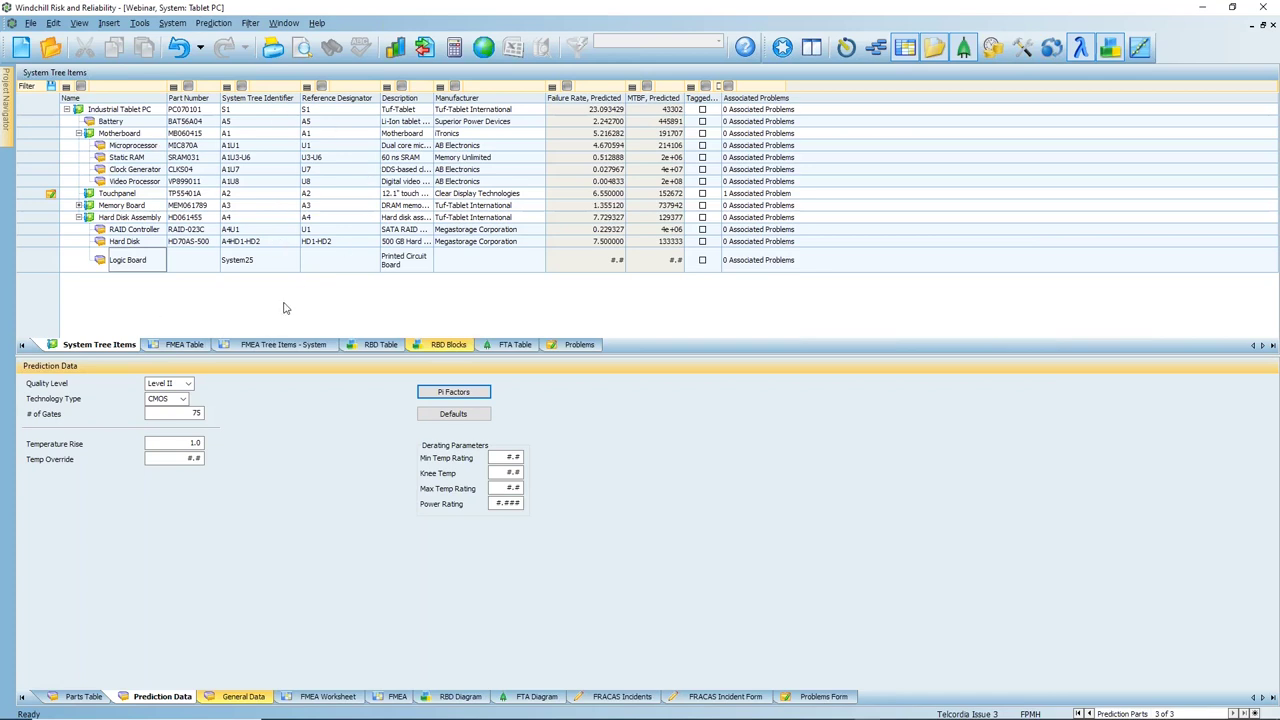
- Calculate the system with only the Prediction module selected, and close the prediction results
{"action": "left_click", "coordinate": [454, 47]}
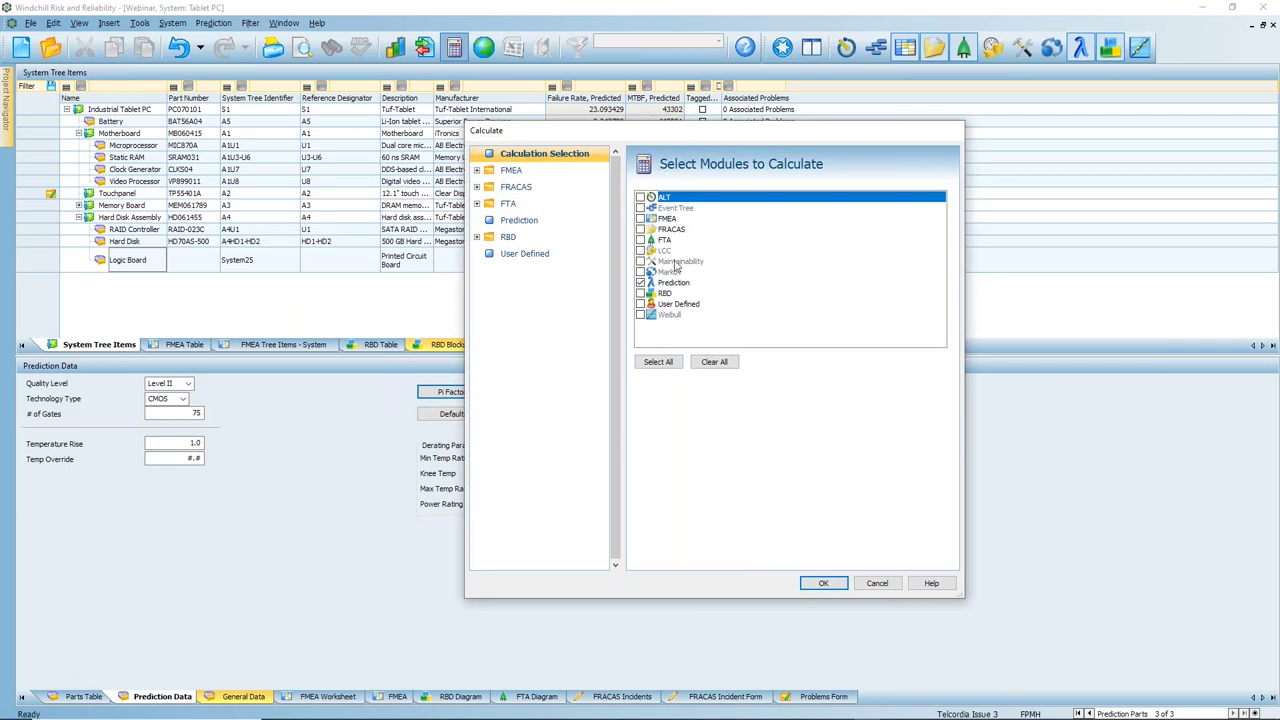
{"action": "left_click", "coordinate": [714, 361]}
{"action": "left_click", "coordinate": [641, 283]}
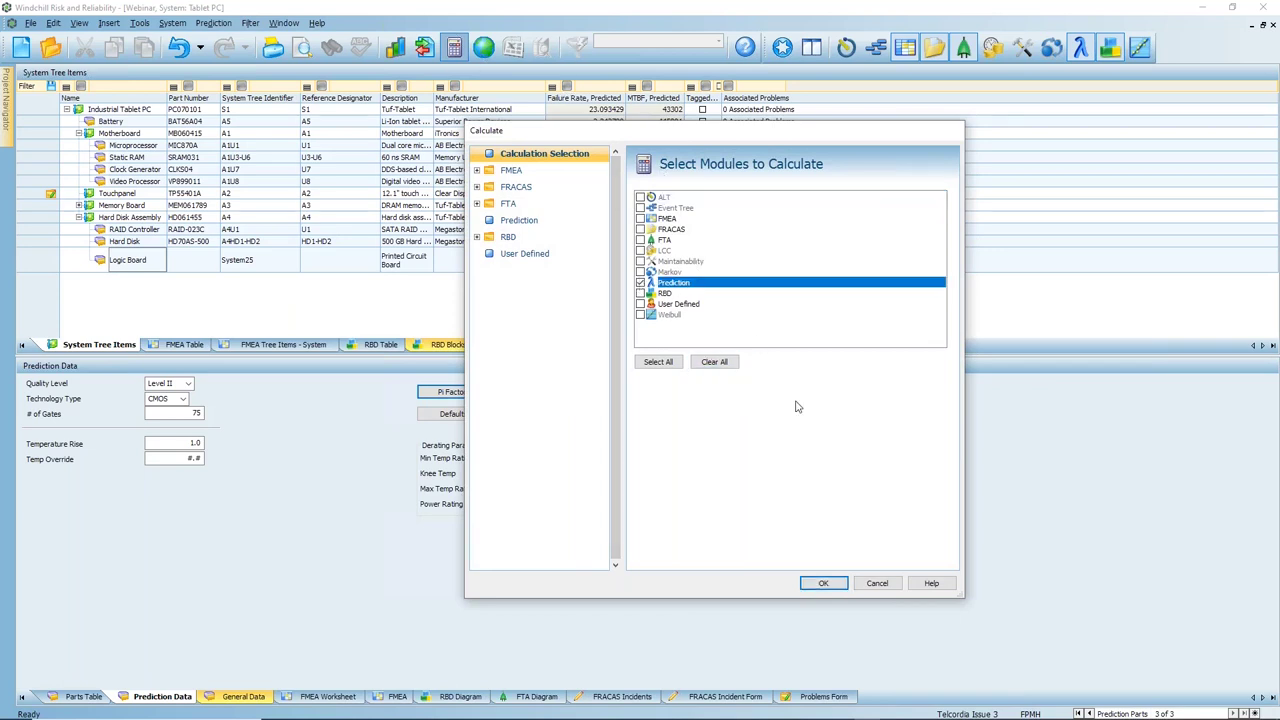
{"action": "left_click", "coordinate": [823, 584]}
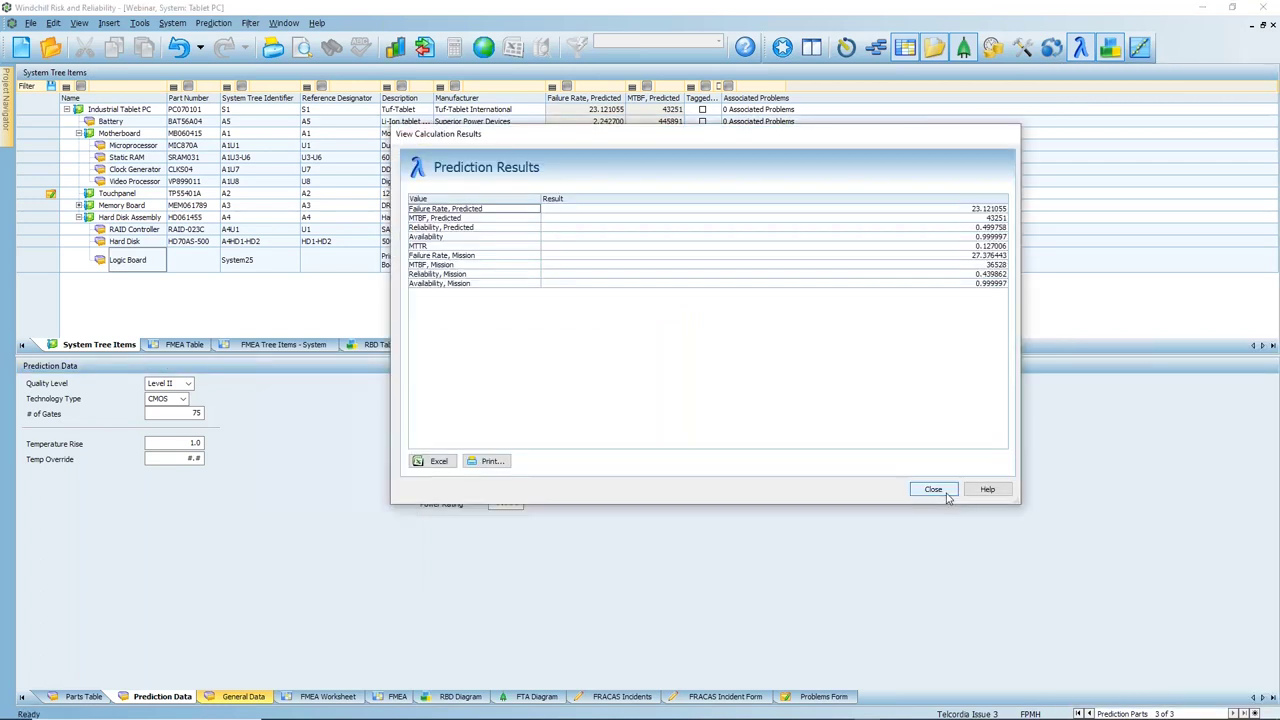
{"action": "left_click", "coordinate": [933, 489]}
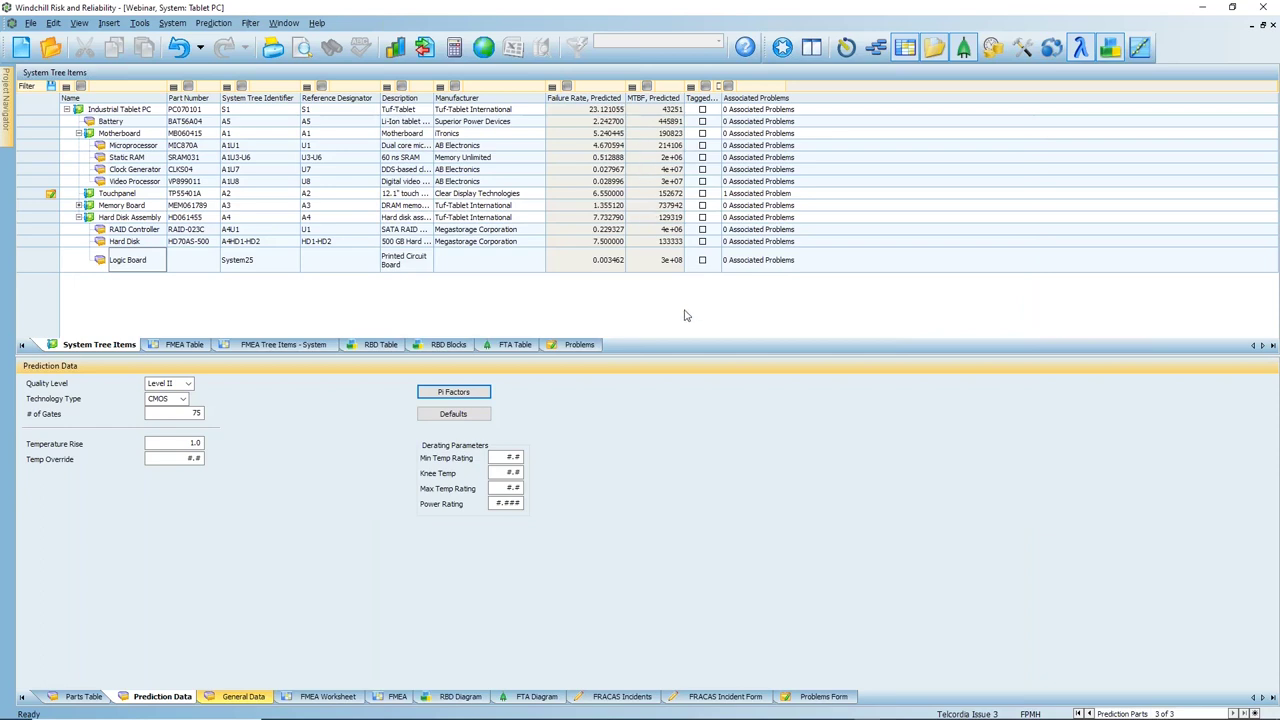
- Show the Parts Table, disable filtering by parent assembly selection to view all parts, and re-enable that filtering
{"action": "left_click", "coordinate": [514, 344]}
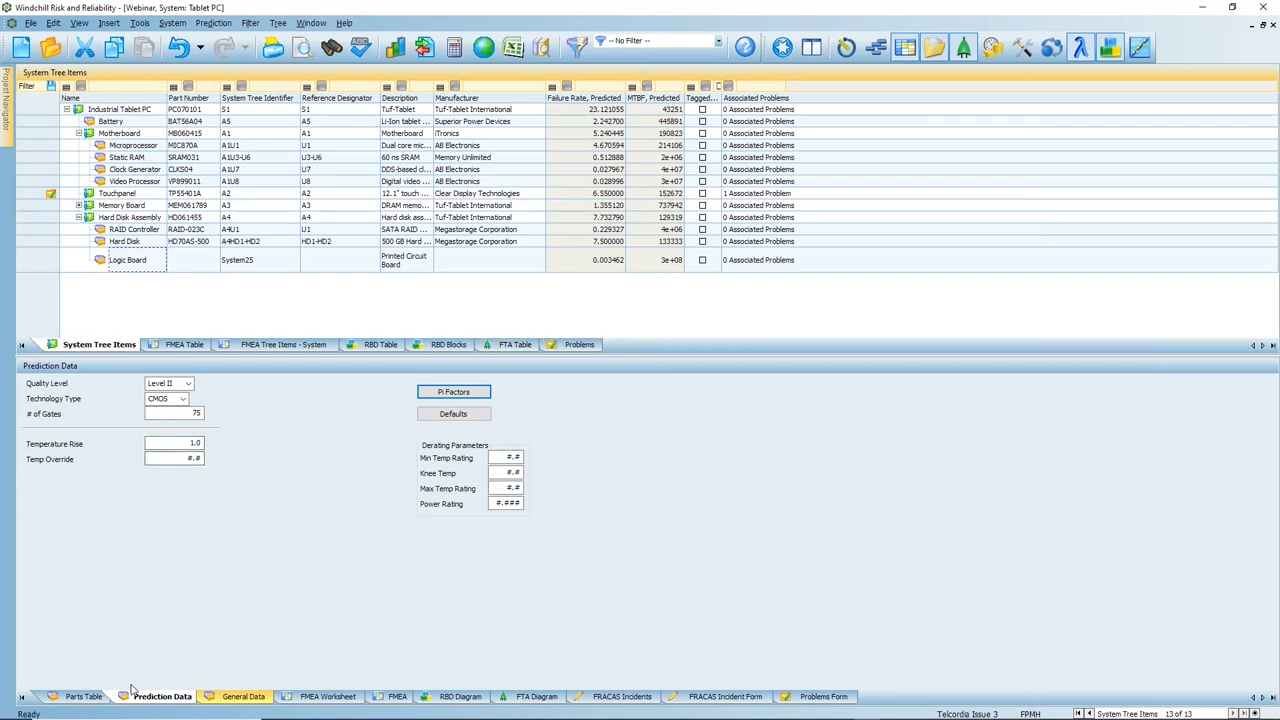
{"action": "left_click", "coordinate": [84, 697]}
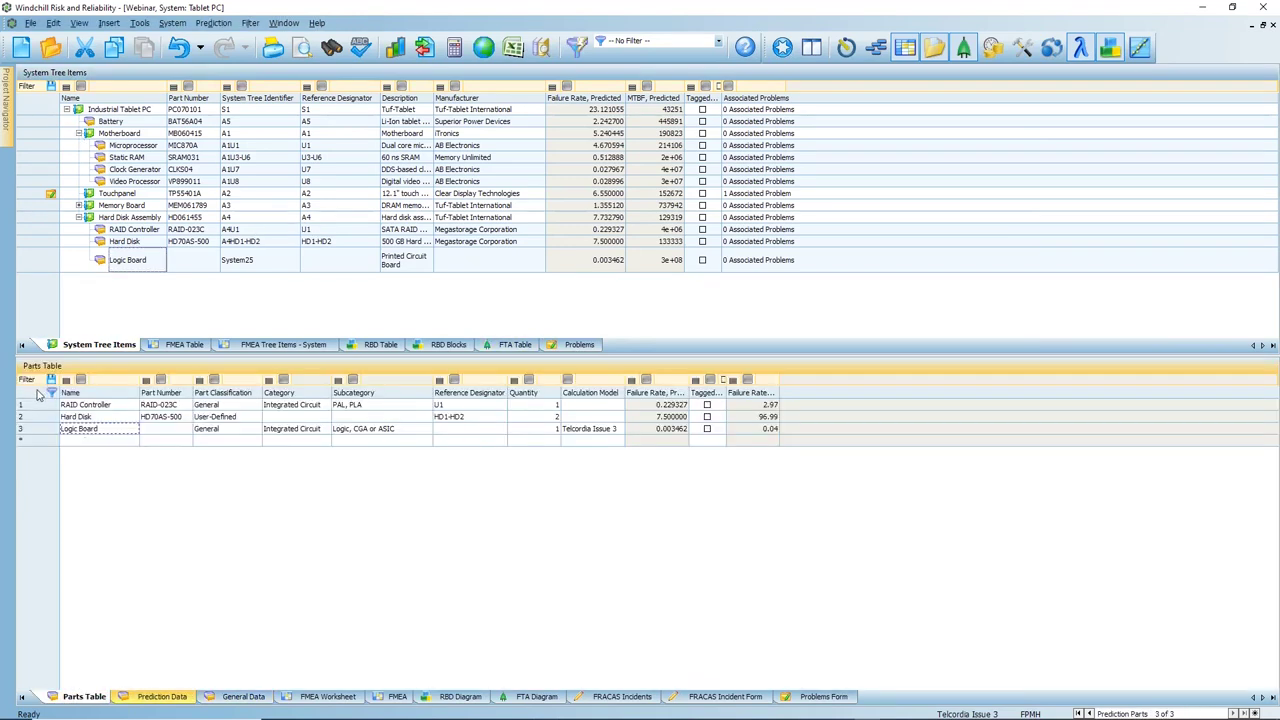
{"action": "right_click", "coordinate": [38, 396]}
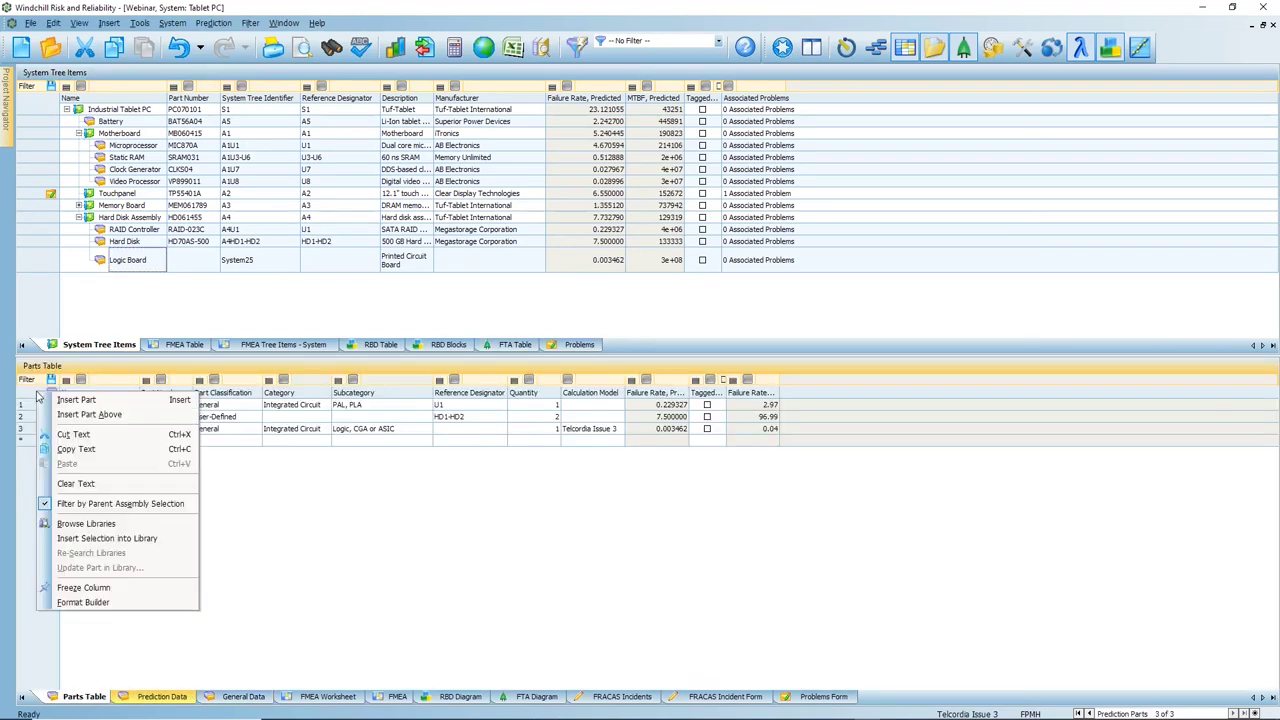
{"action": "left_click", "coordinate": [120, 504]}
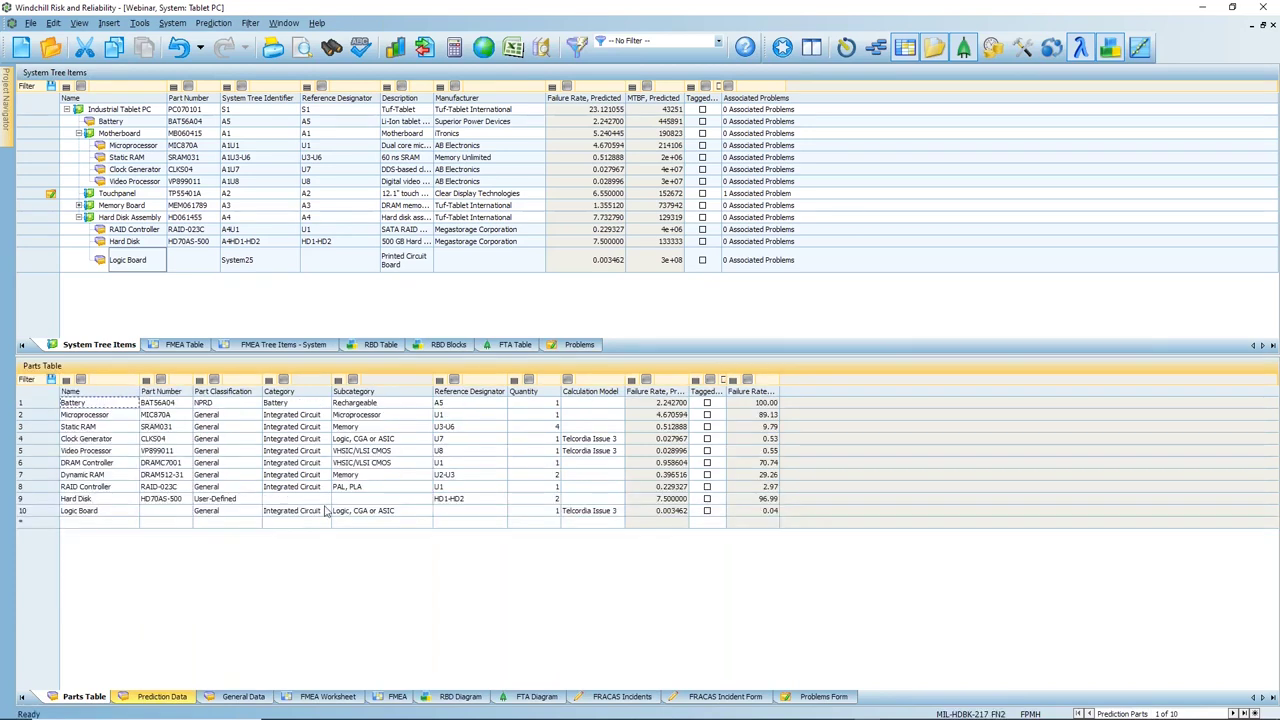
{"action": "right_click", "coordinate": [40, 403]}
{"action": "left_click", "coordinate": [82, 506]}
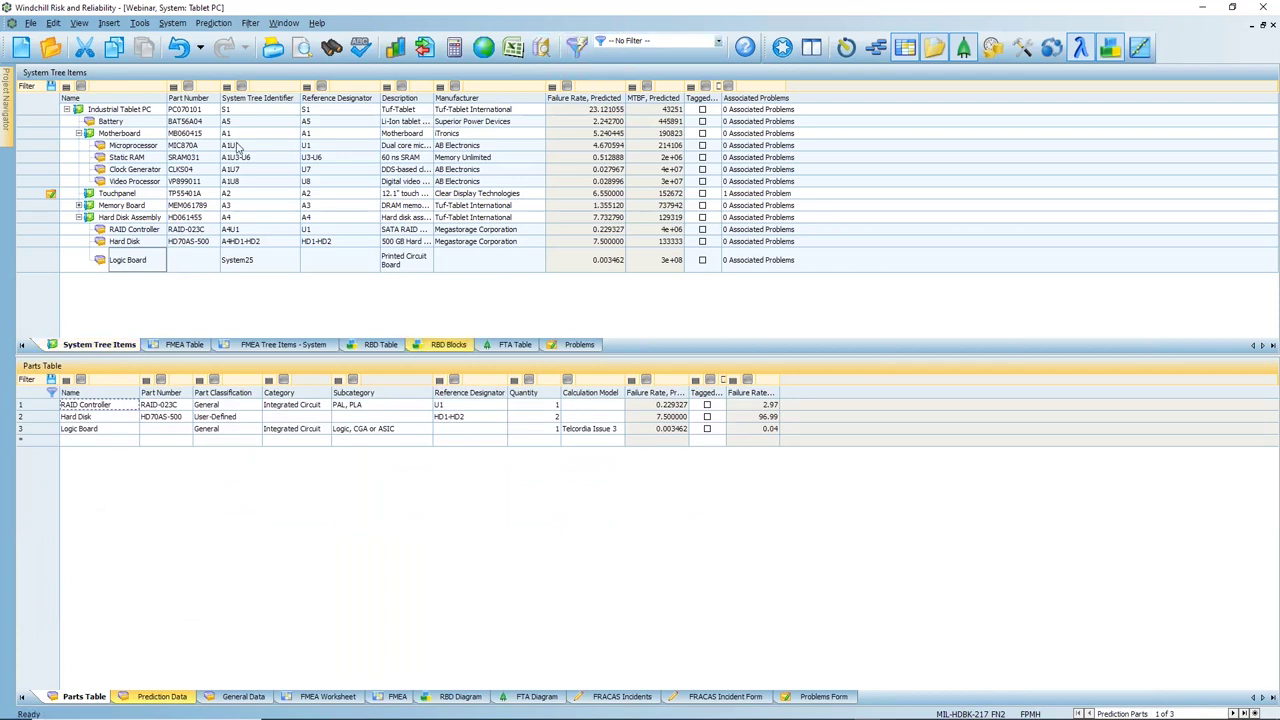
- Start a filter from Industrial Tablet PC that only selects records, based on the Name field of System Tree Items
{"action": "left_click", "coordinate": [119, 109]}
{"action": "left_click", "coordinate": [577, 47]}
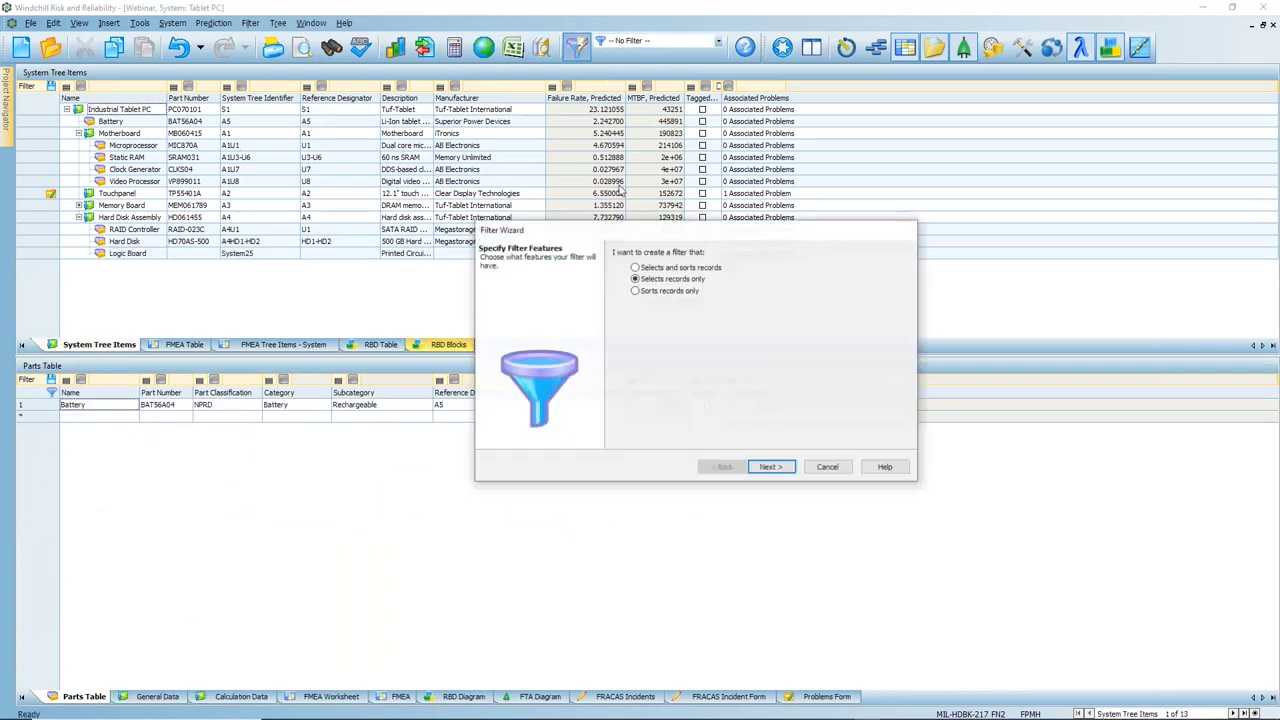
{"action": "left_click", "coordinate": [770, 467]}
{"action": "scroll", "coordinate": [678, 372], "scroll_direction": "down", "scroll_amount": 4}
{"action": "scroll", "coordinate": [678, 372], "scroll_direction": "down", "scroll_amount": 1}
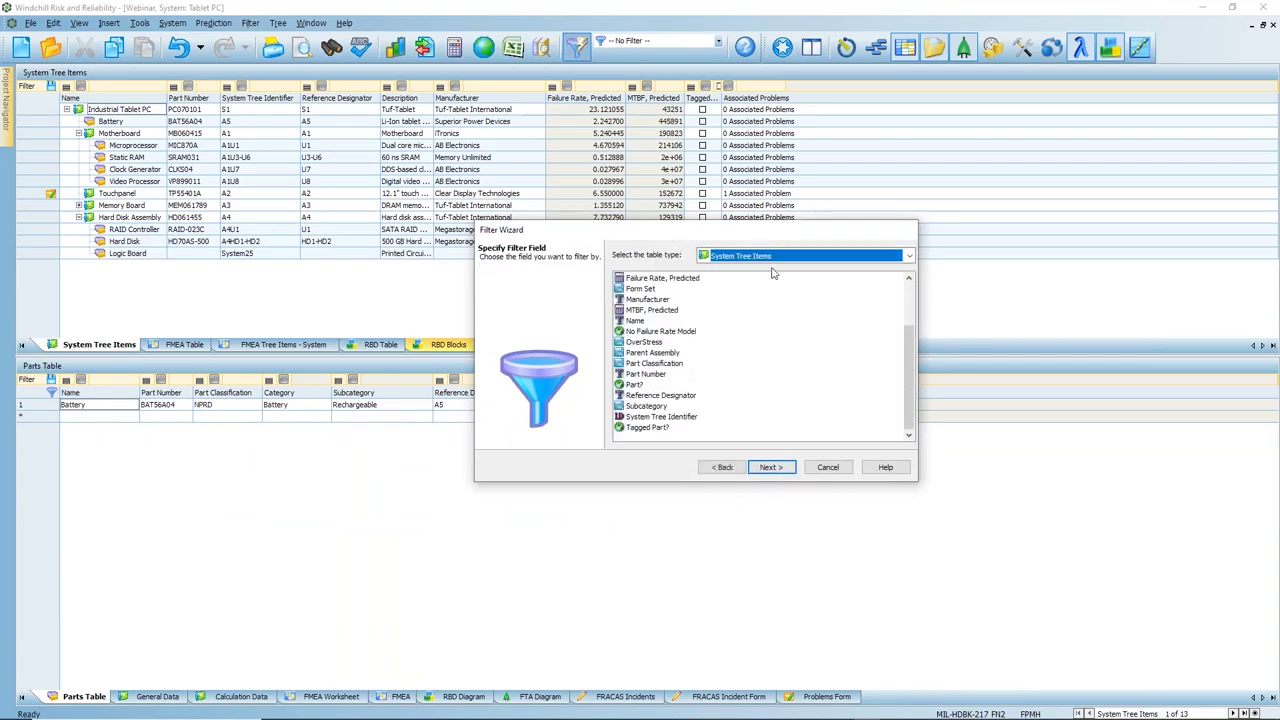
{"action": "left_click", "coordinate": [638, 321]}
{"action": "left_click", "coordinate": [768, 467]}
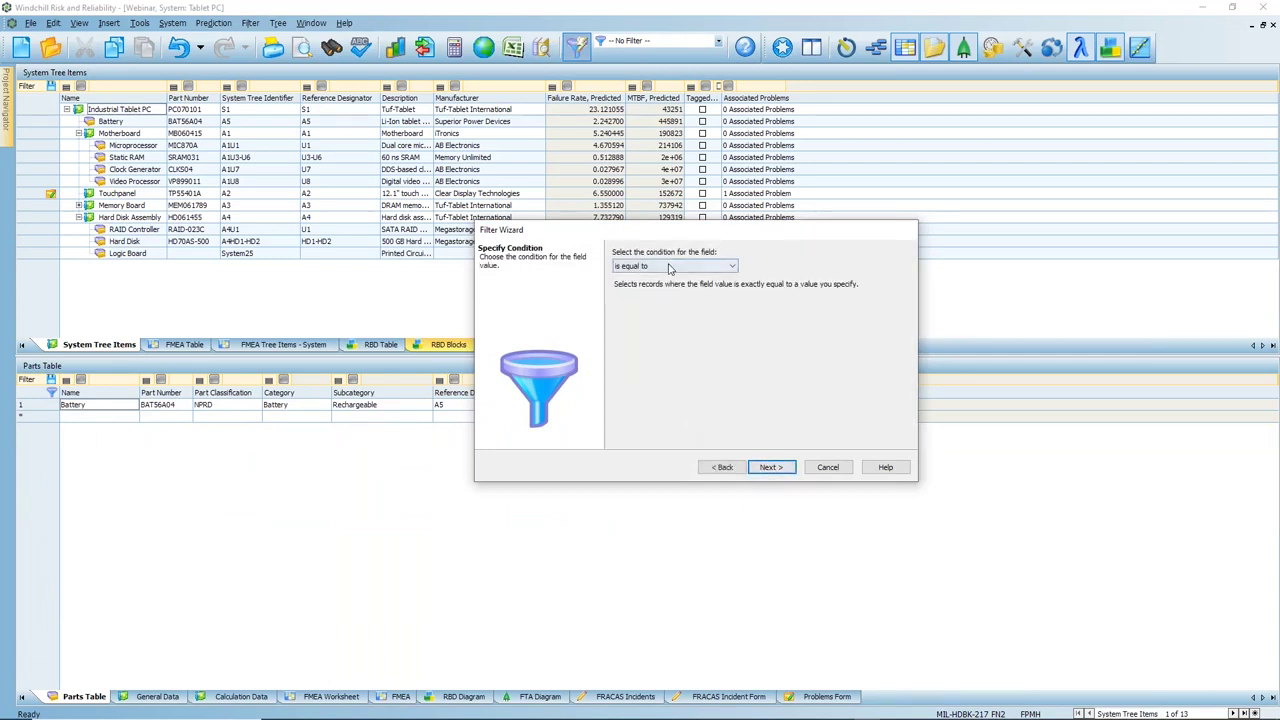
- Set the filter condition to names containing the fixed value ram, and apply the filter
{"action": "left_click", "coordinate": [680, 266]}
{"action": "left_click", "coordinate": [645, 308]}
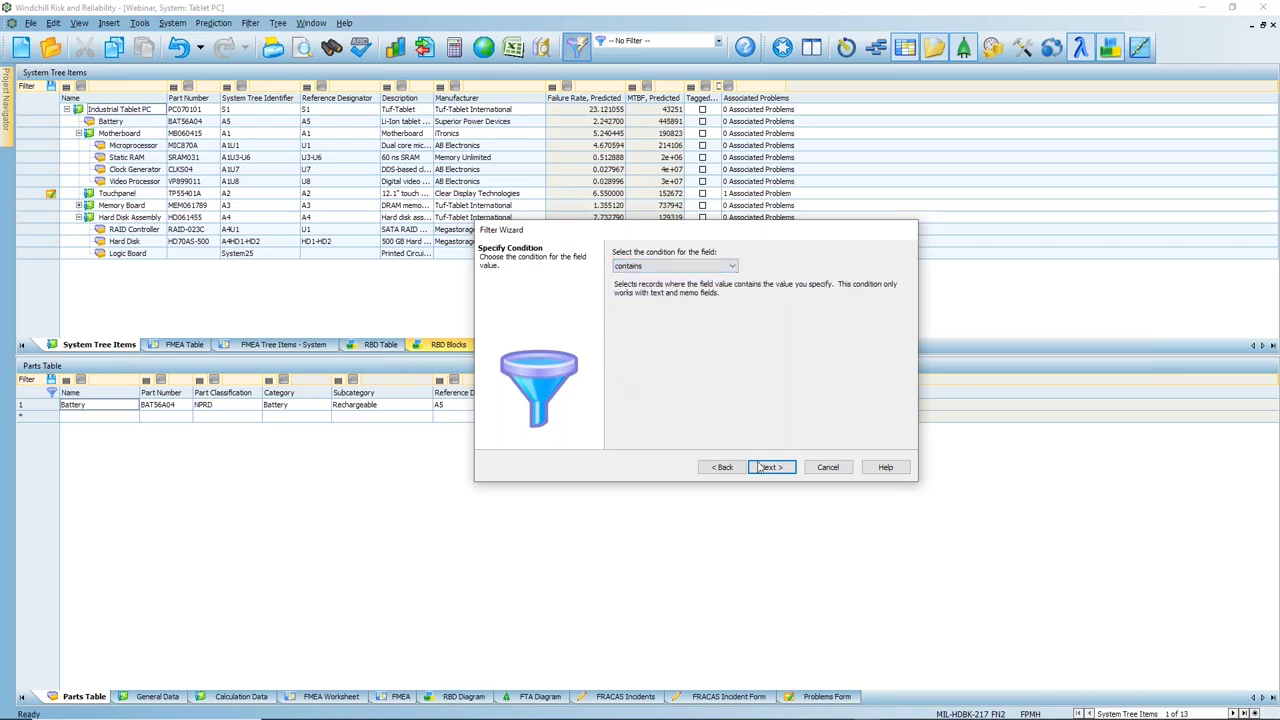
{"action": "left_click", "coordinate": [768, 467]}
{"action": "left_click", "coordinate": [650, 337]}
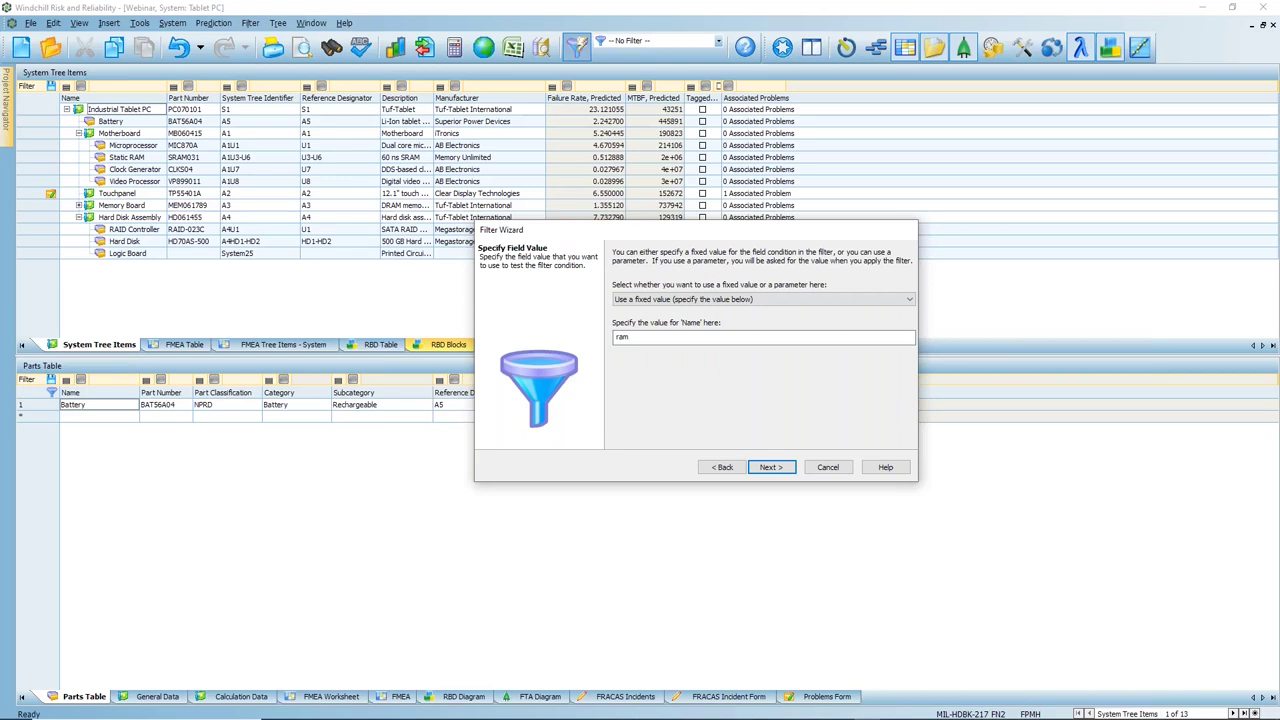
{"action": "type", "text": "ram"}
{"action": "left_click", "coordinate": [772, 467]}
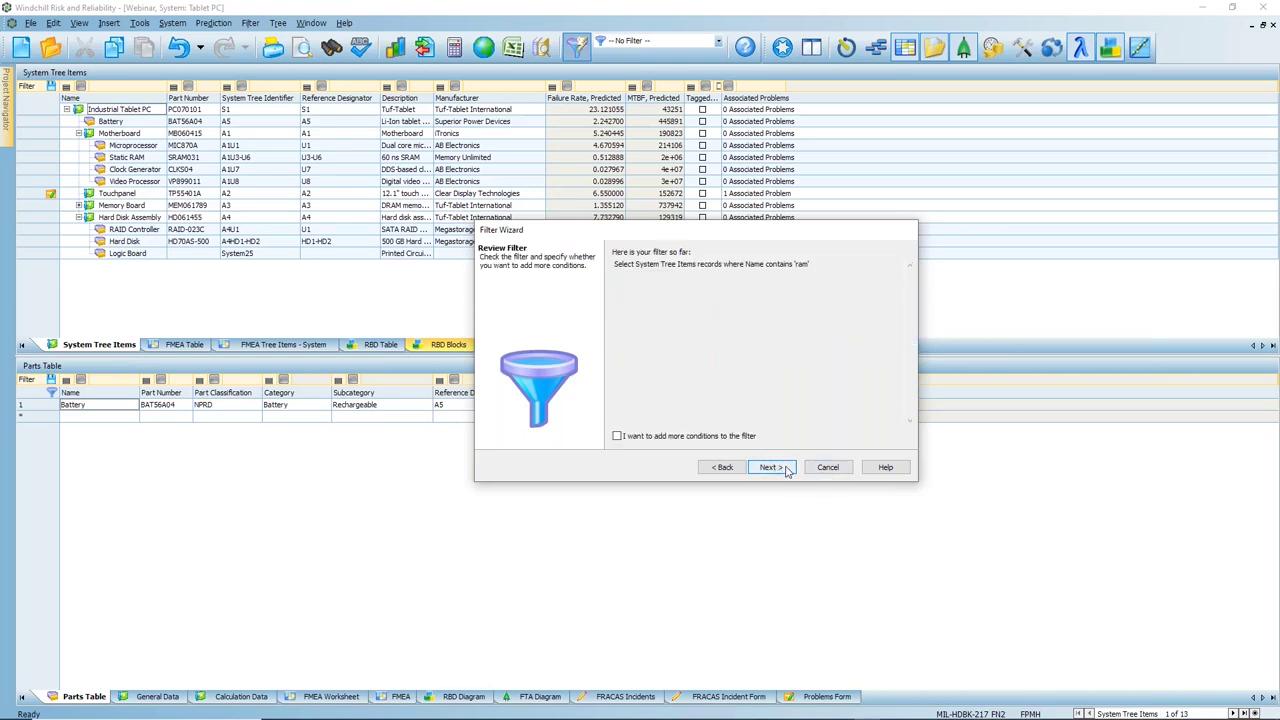
{"action": "left_click", "coordinate": [784, 468]}
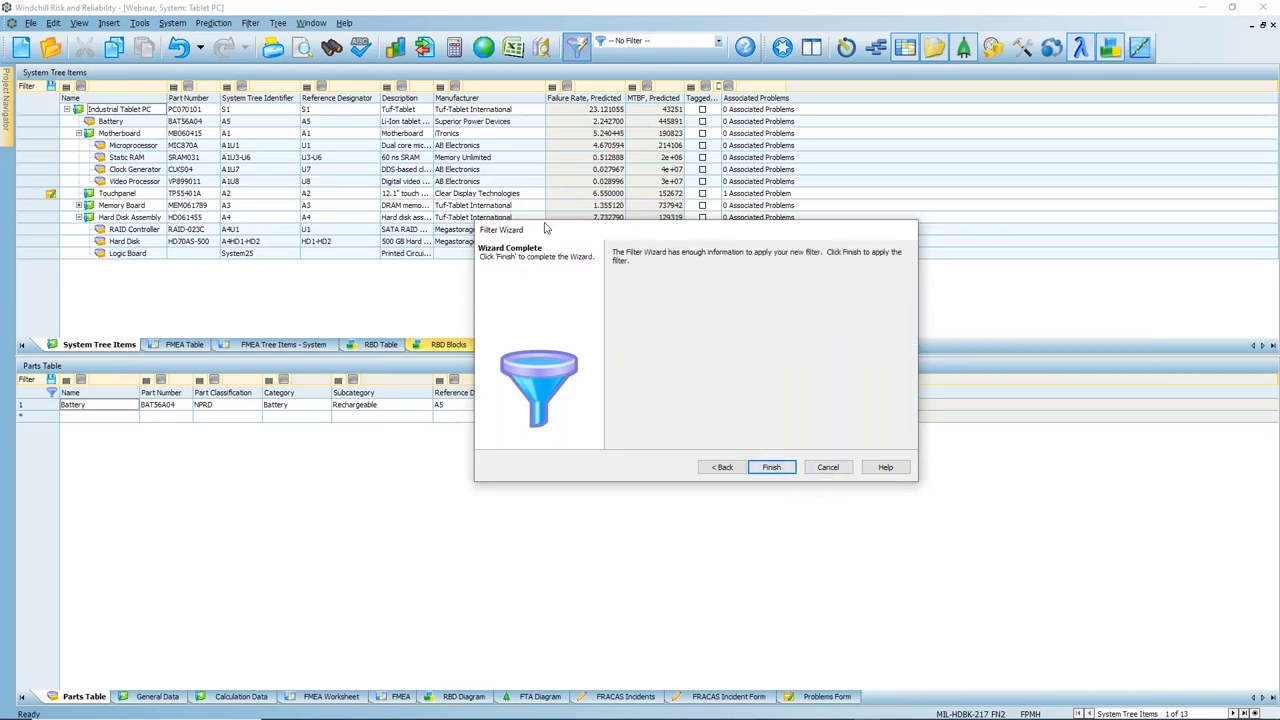
{"action": "left_click", "coordinate": [779, 478]}
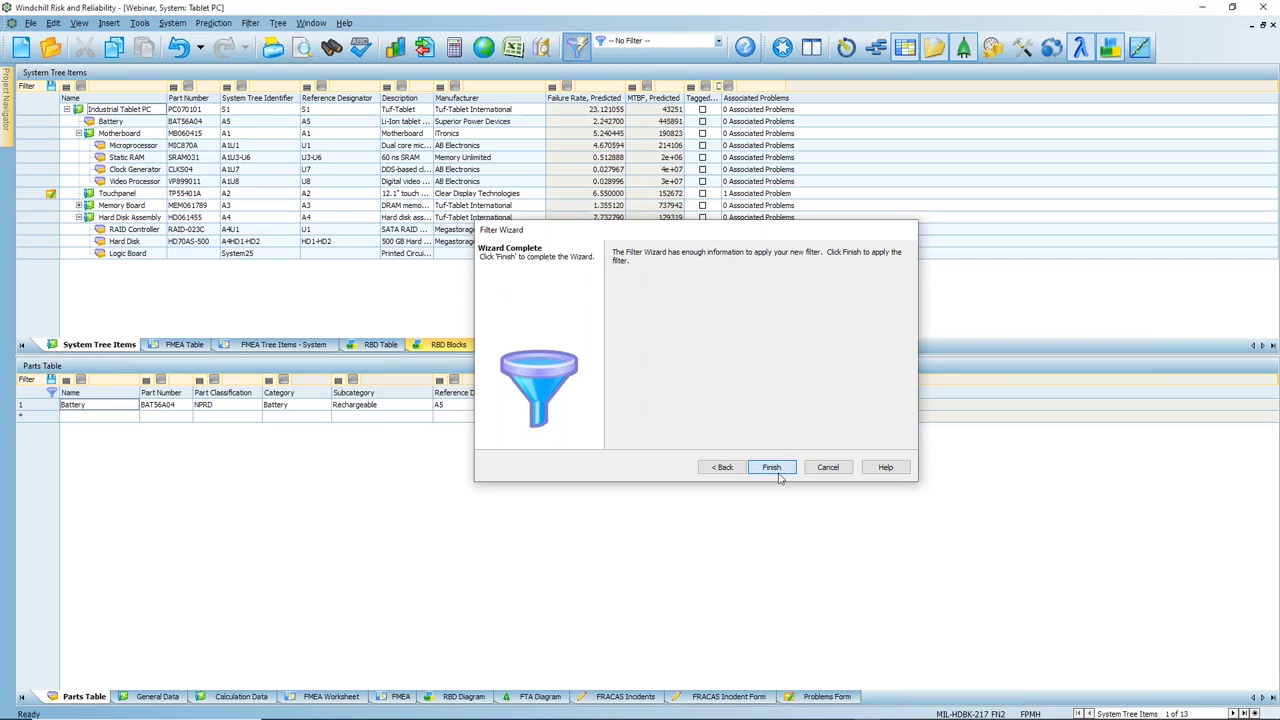
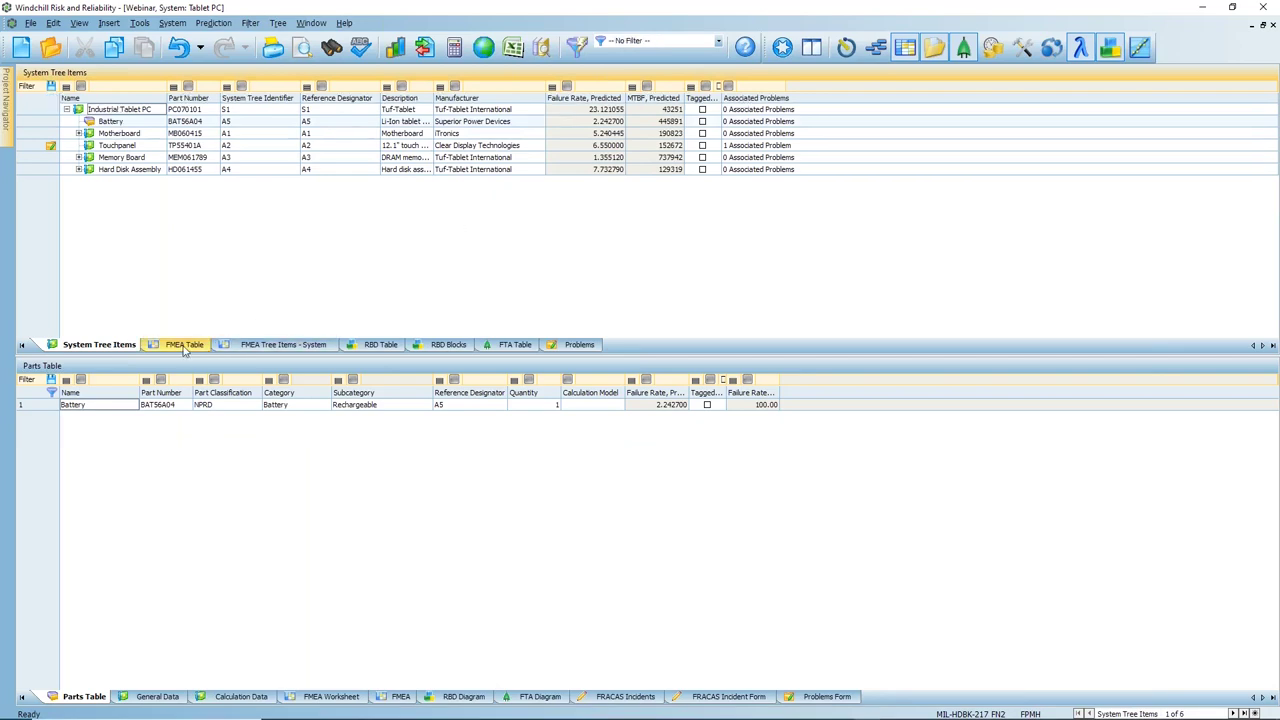
- Show the Tablet PC Component FMEA's worksheet together with the system's FMEA tree items, and enlarge the worksheet area
{"action": "left_click", "coordinate": [184, 345]}
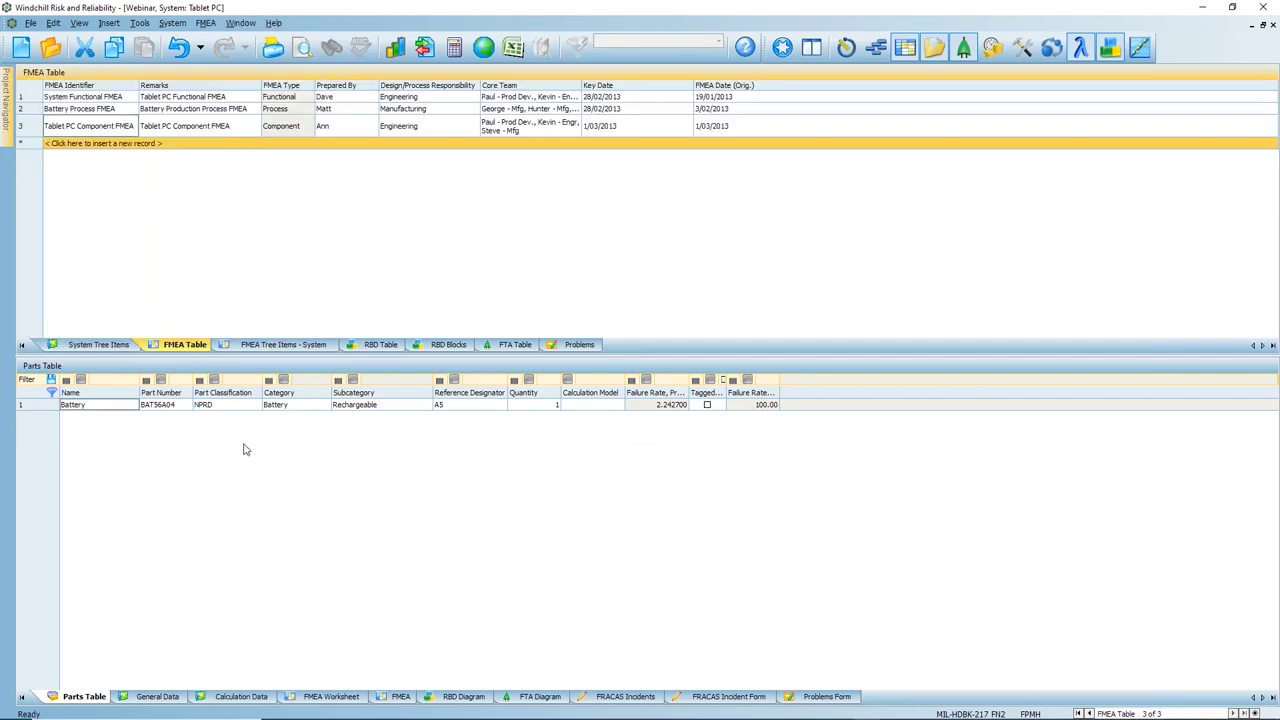
{"action": "left_click", "coordinate": [331, 699]}
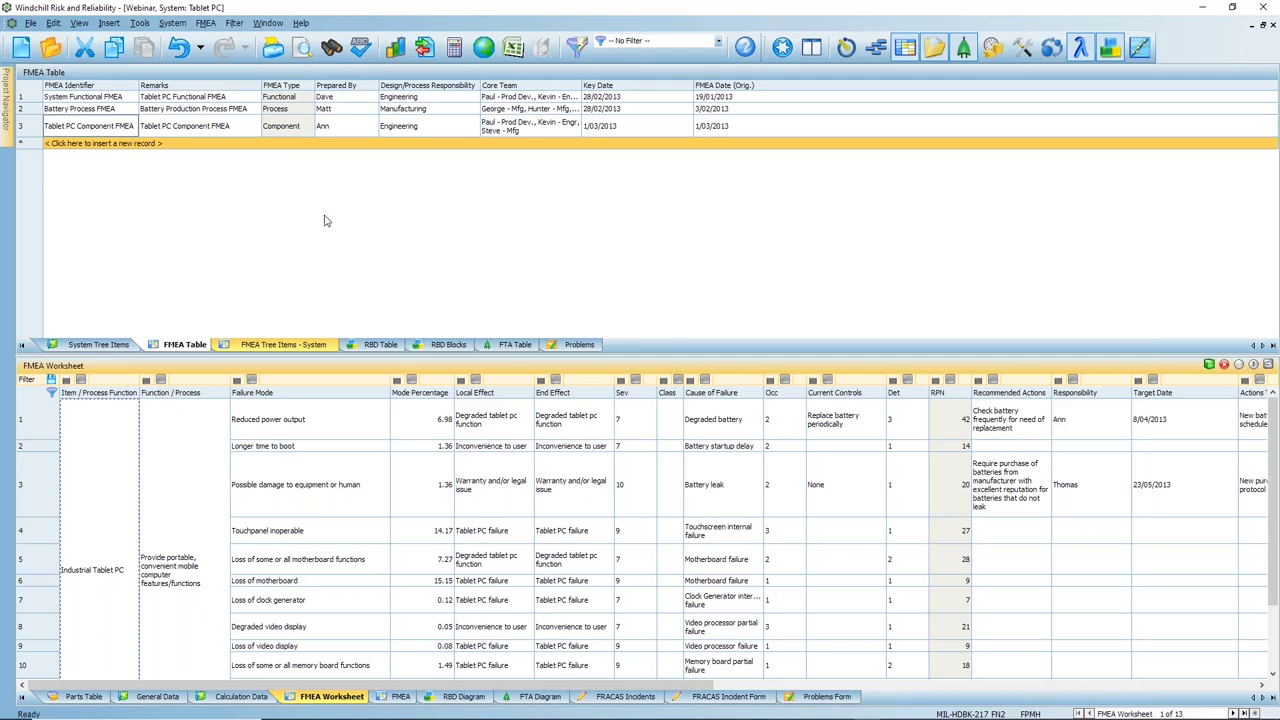
{"action": "left_click", "coordinate": [118, 132]}
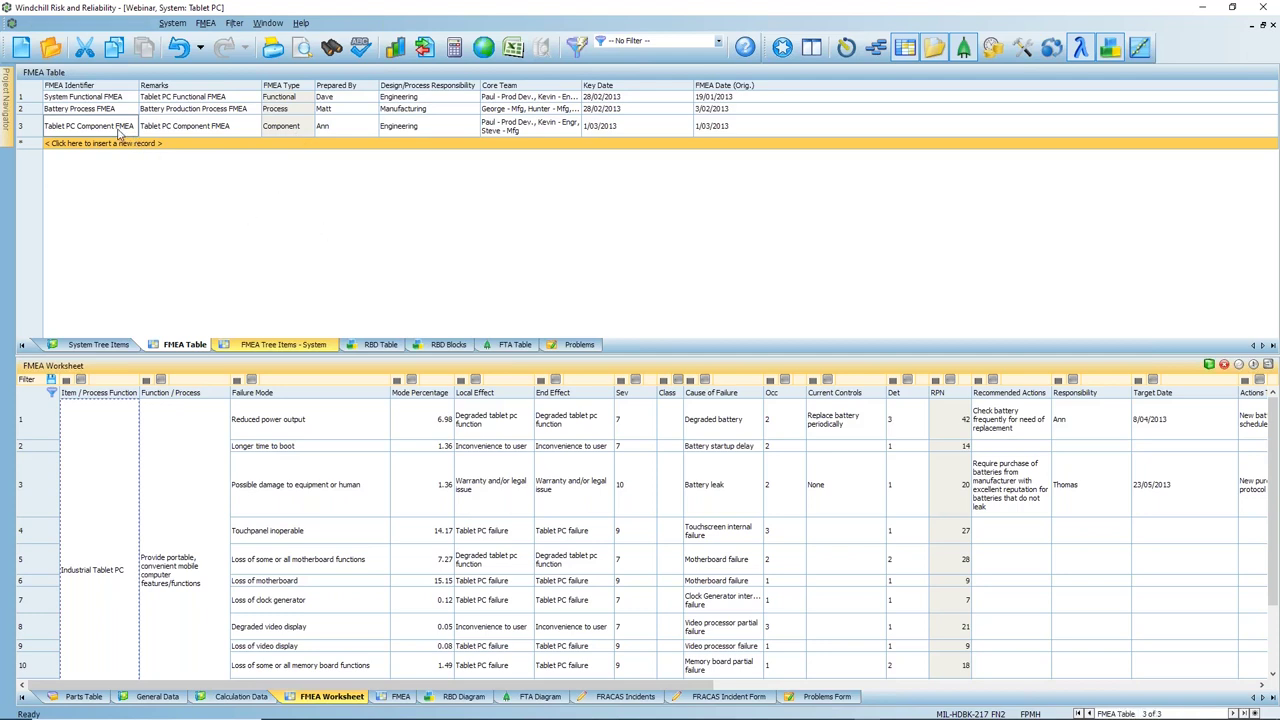
{"action": "left_click", "coordinate": [281, 345]}
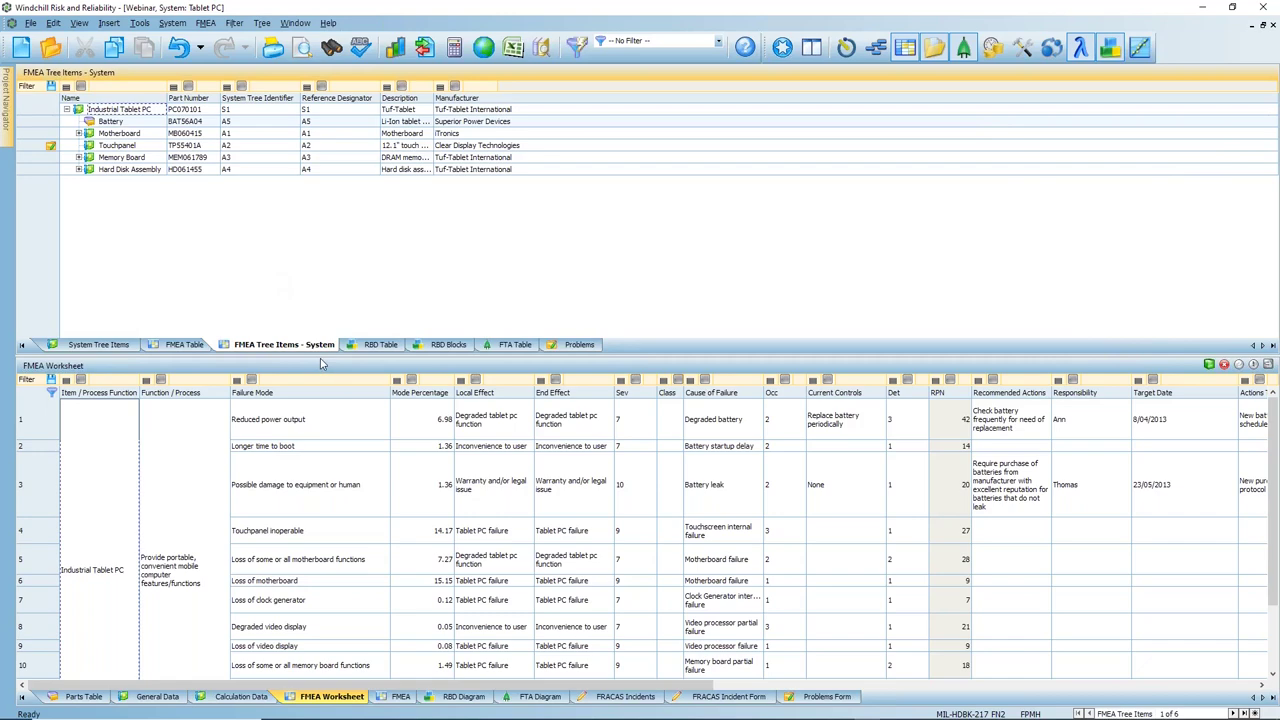
{"action": "left_click_drag", "start_coordinate": [320, 357], "coordinate": [360, 253]}
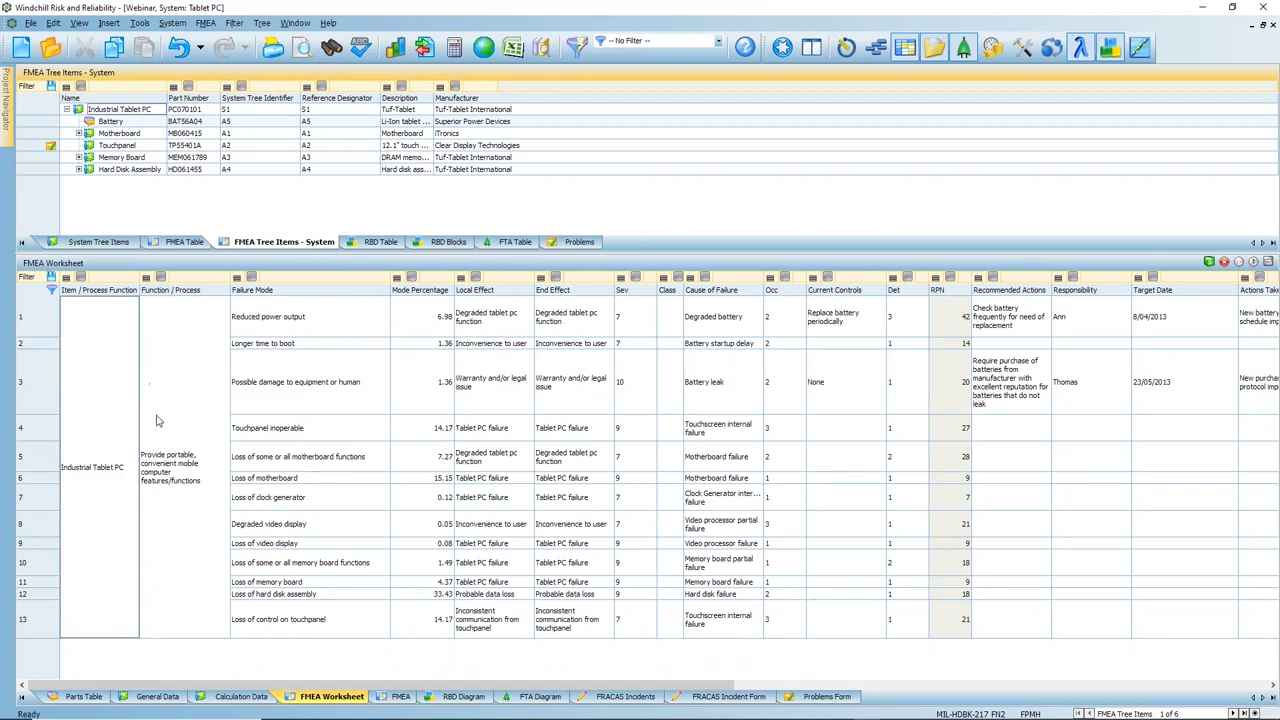
- Insert a blank failure mode below Longer time to boot in the FMEA worksheet
{"action": "left_click", "coordinate": [300, 343]}
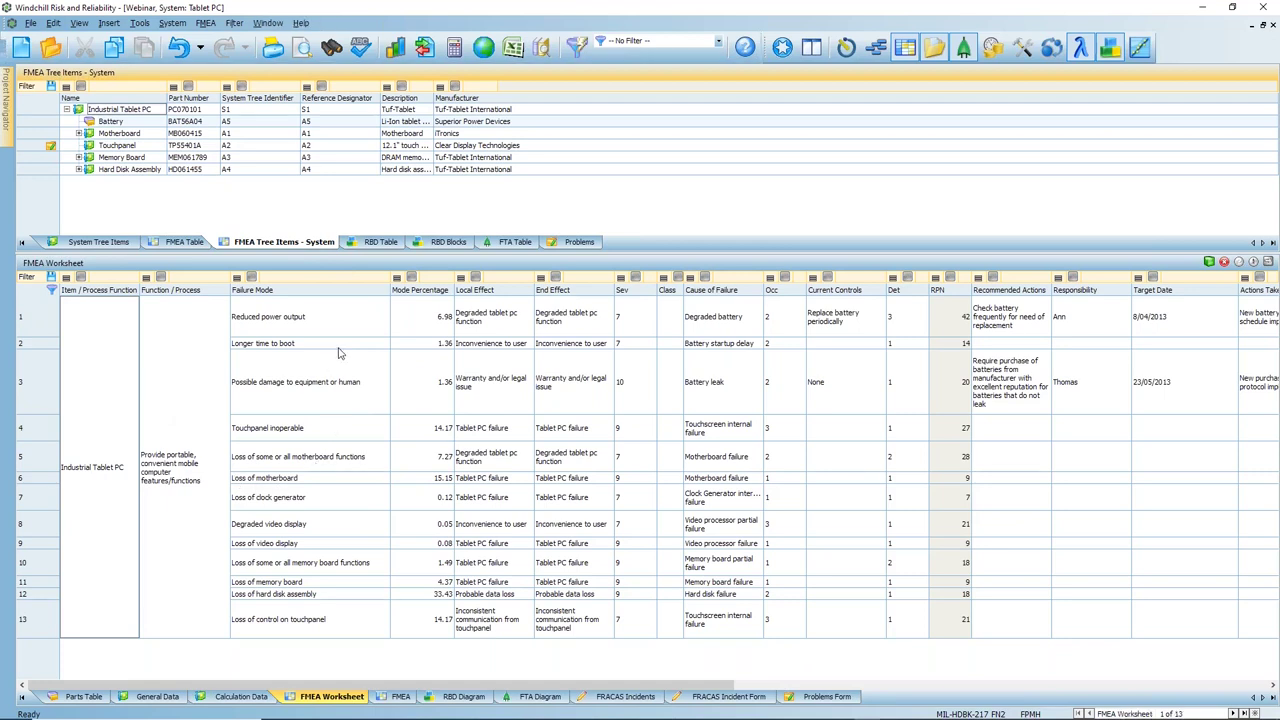
{"action": "left_click", "coordinate": [1226, 263]}
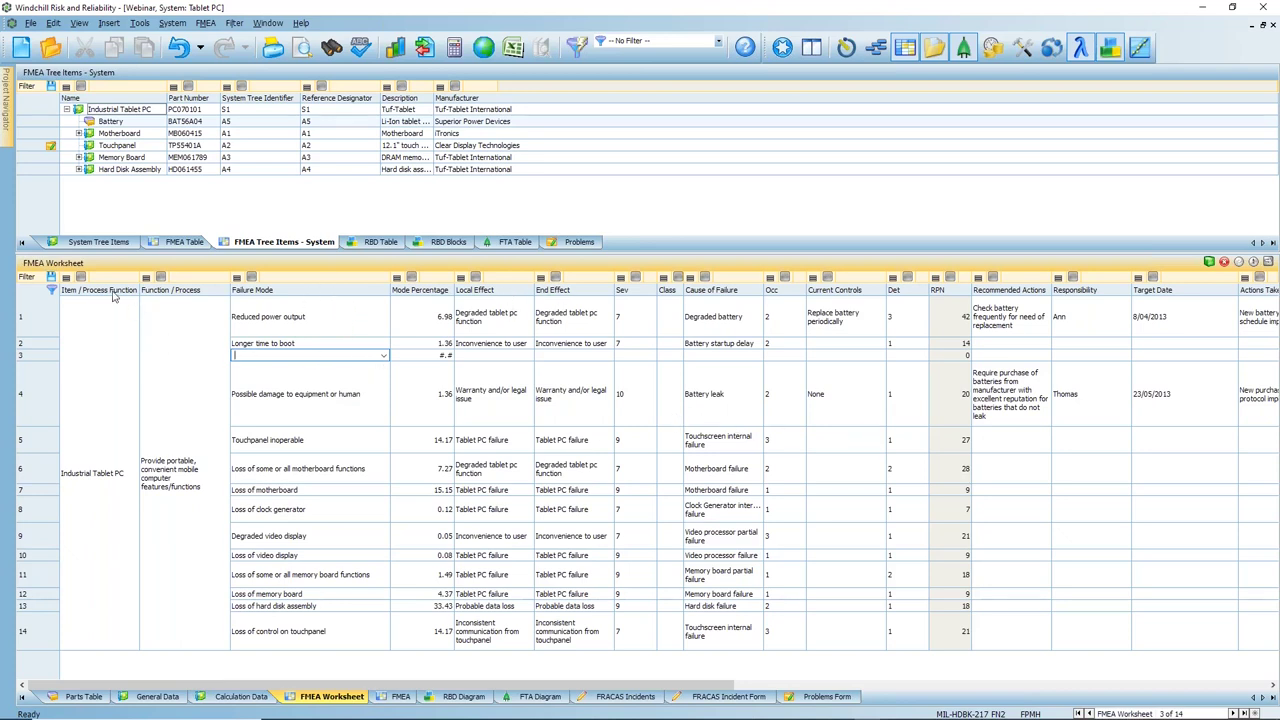
- Try adding two more blank failure modes, one below the blank row and one below Loss of some or all motherboard functions
{"action": "left_click", "coordinate": [1224, 263]}
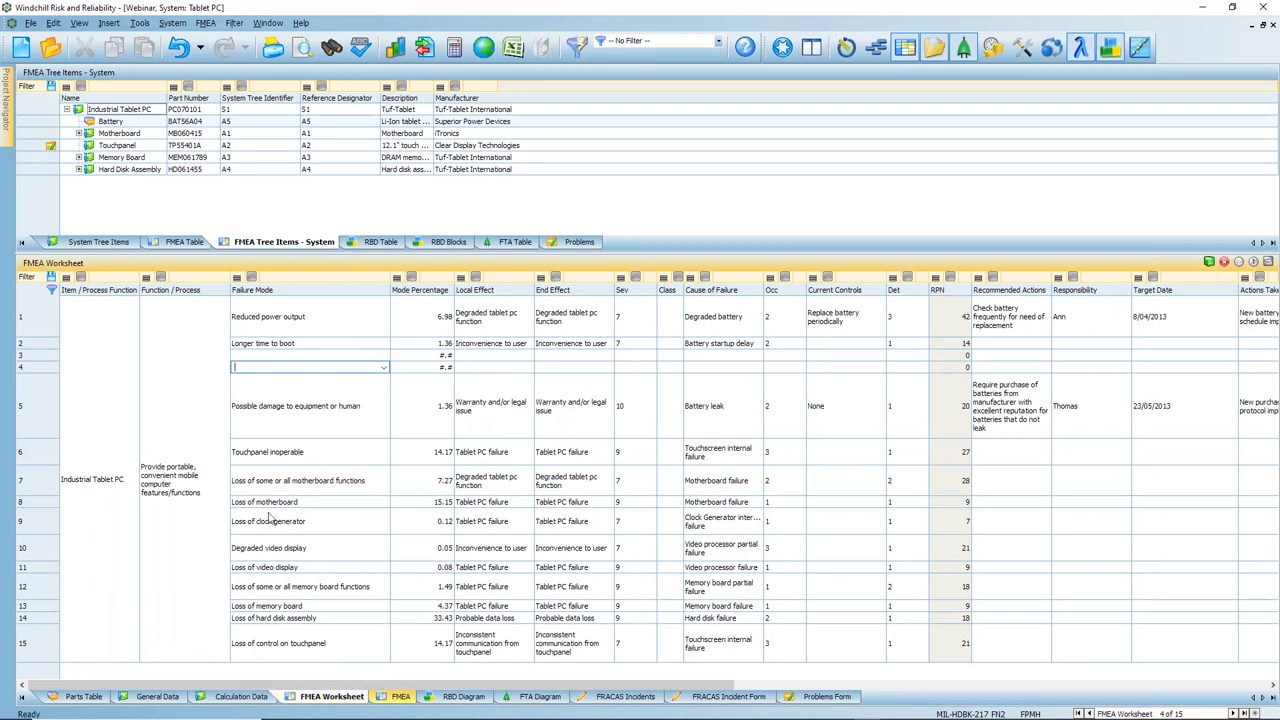
{"action": "left_click", "coordinate": [366, 494]}
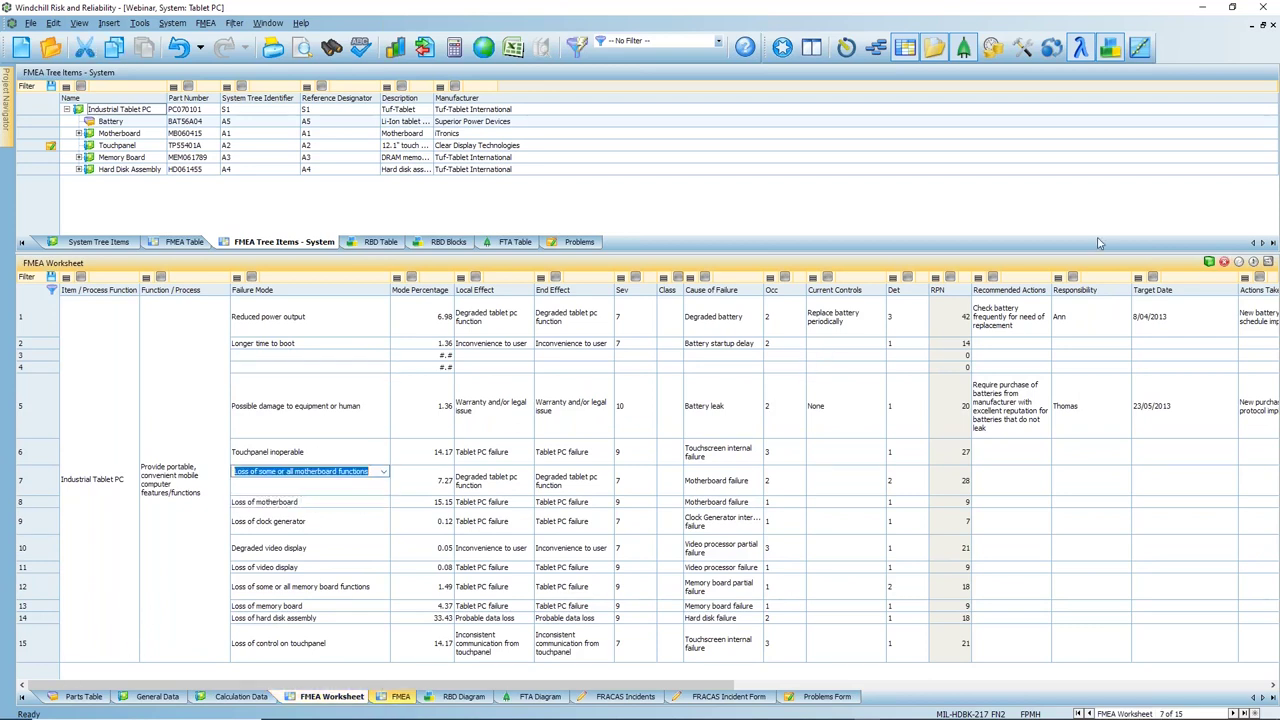
{"action": "left_click", "coordinate": [1224, 262]}
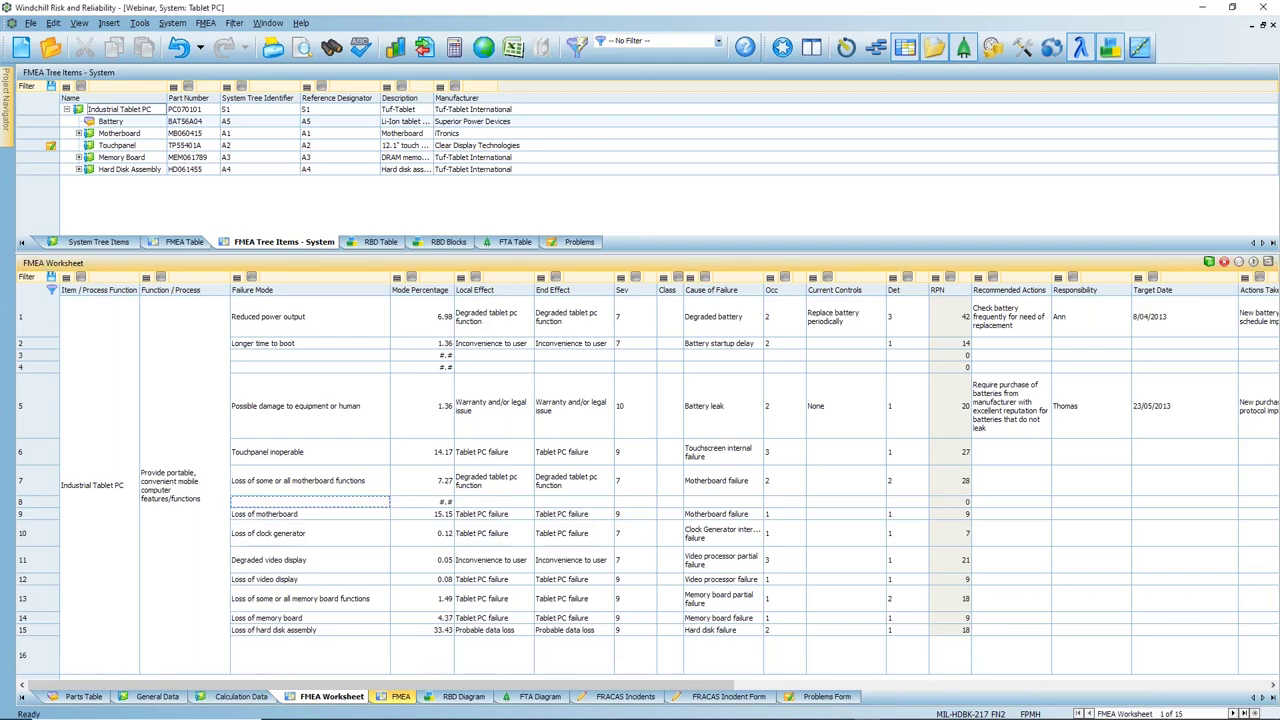
- Set the blank failure mode below Longer time to boot to Possible damage to equipment or human, and look through its list of available modes
{"action": "left_click", "coordinate": [314, 356]}
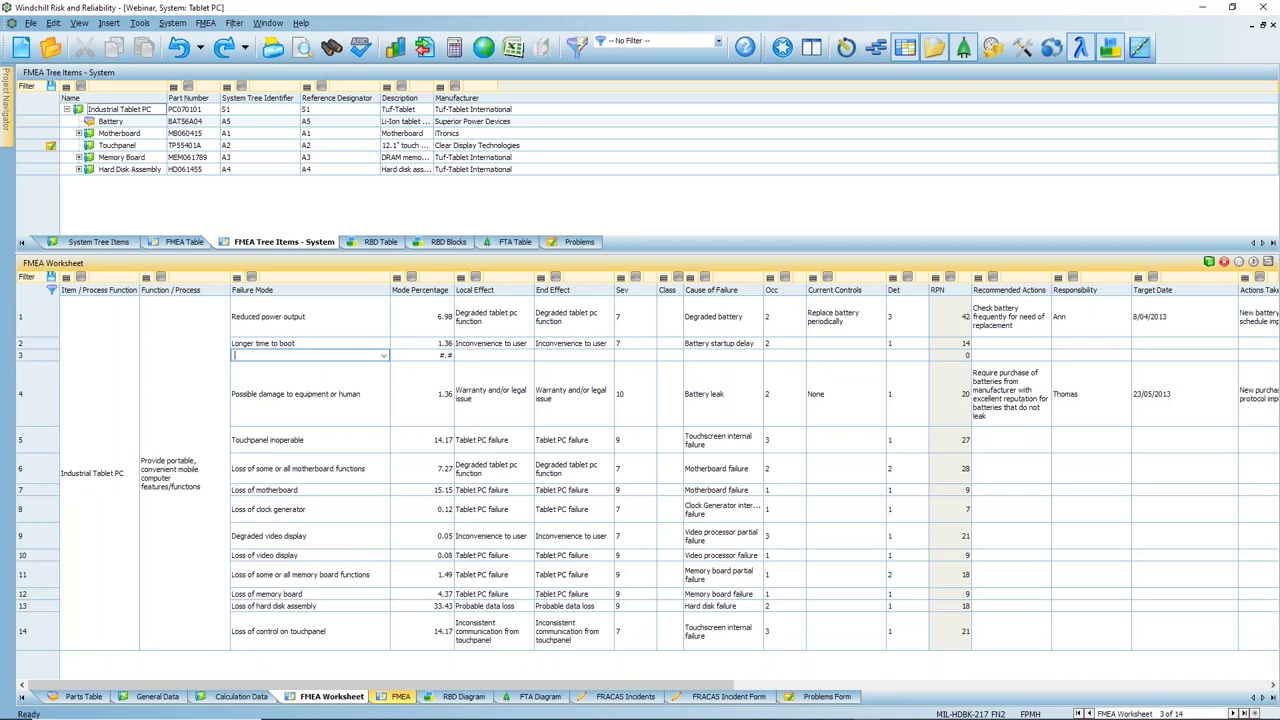
{"action": "type", "text": "pment or human"}
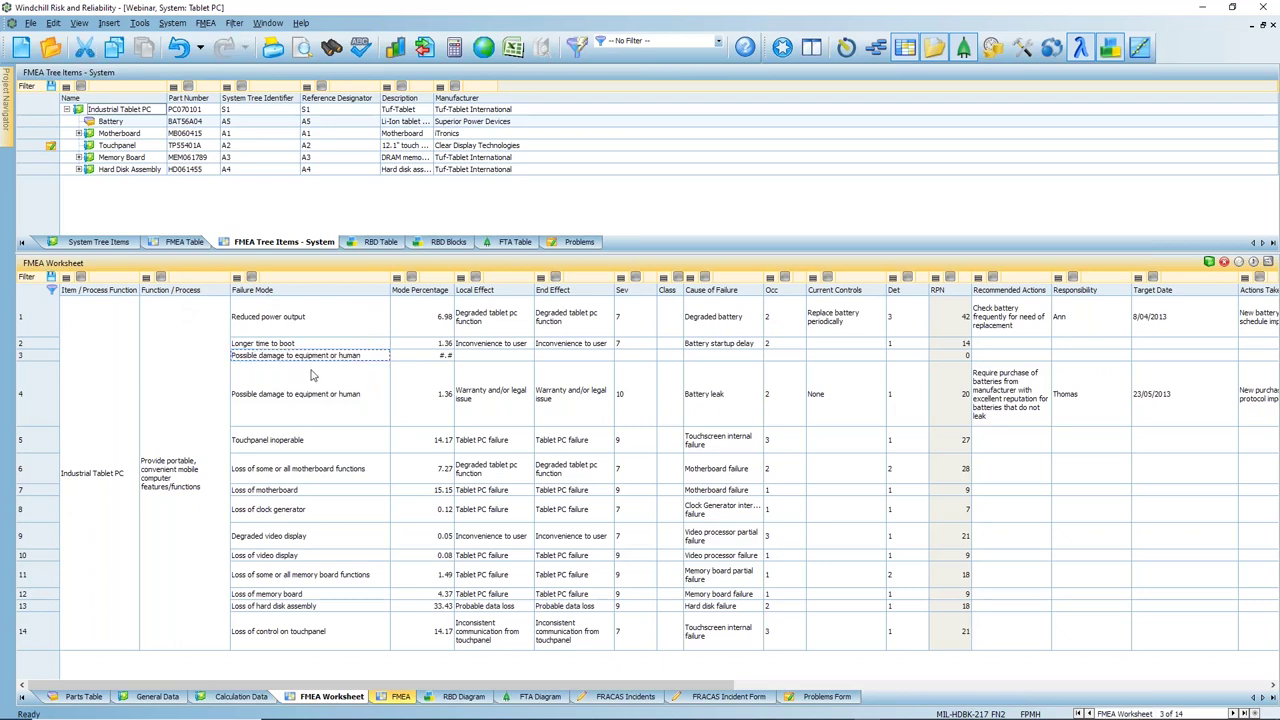
{"action": "left_click", "coordinate": [380, 356]}
{"action": "left_click", "coordinate": [383, 356]}
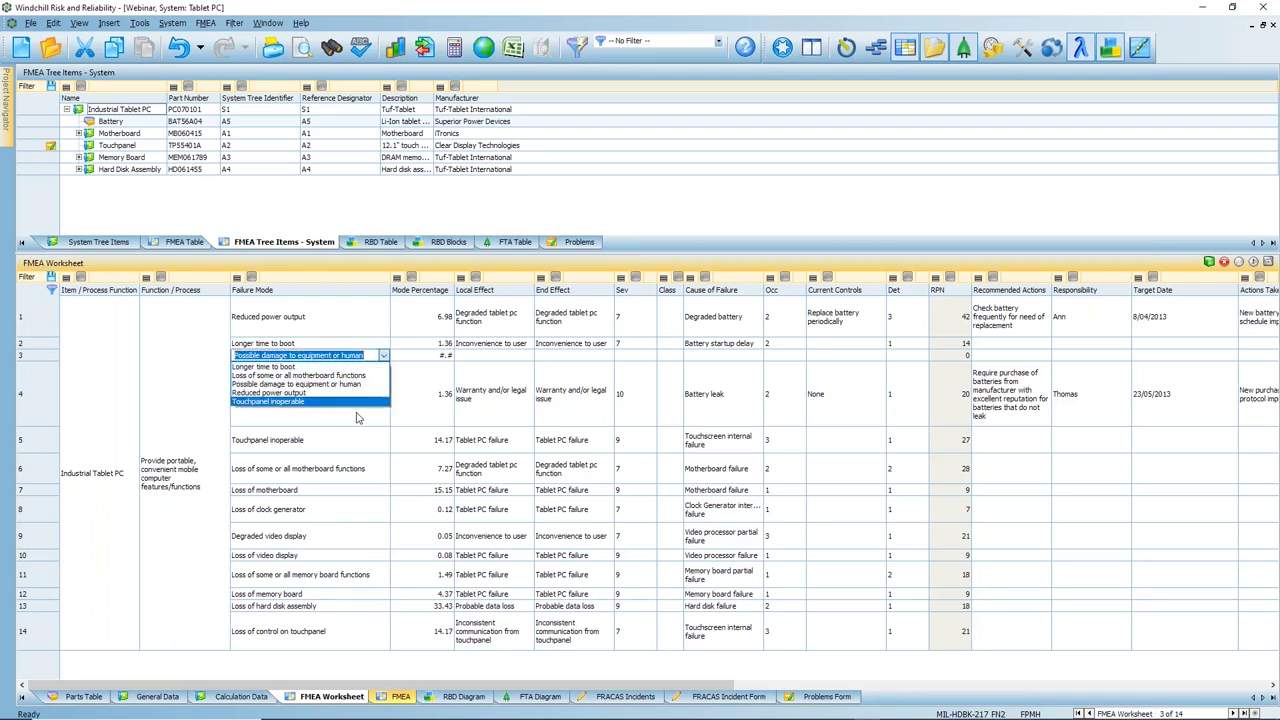
{"action": "left_click", "coordinate": [381, 358]}
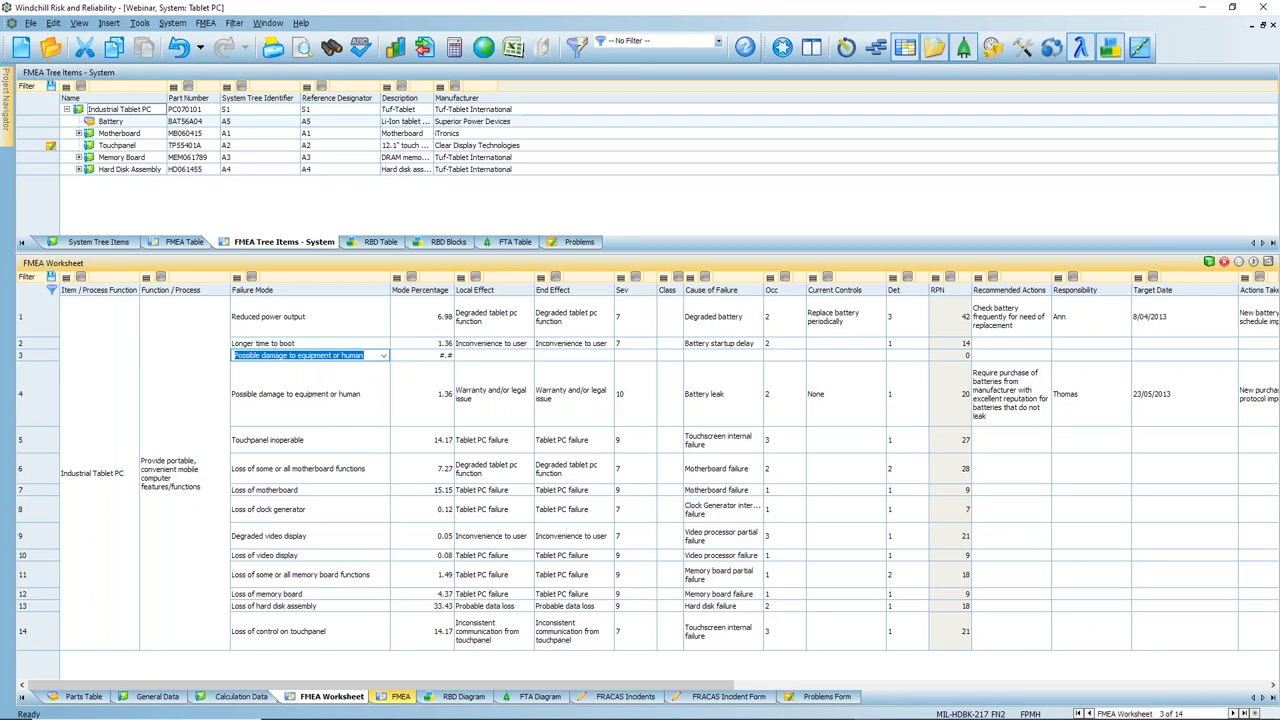
- Replace the third row's failure mode with webinar, add it to the Failure Mode list, and check the list in the row below
{"action": "type", "text": "we"}
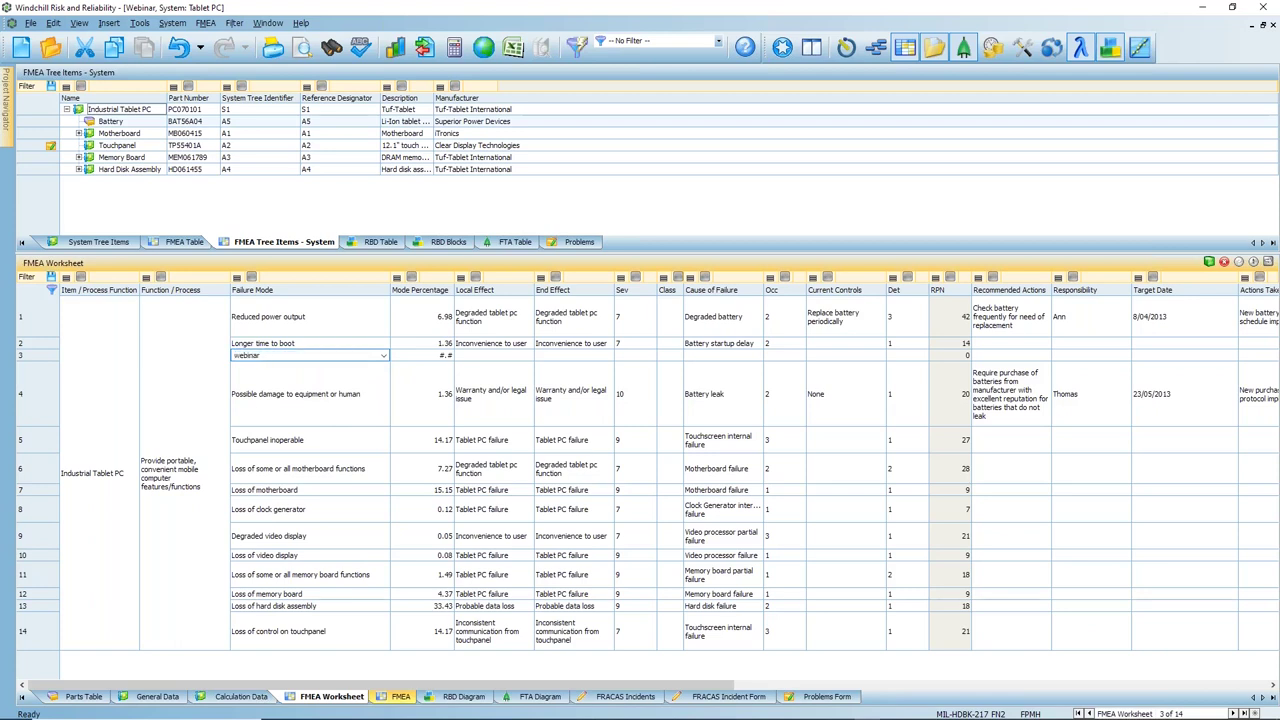
{"action": "type", "text": "binar"}
{"action": "left_click", "coordinate": [359, 385]}
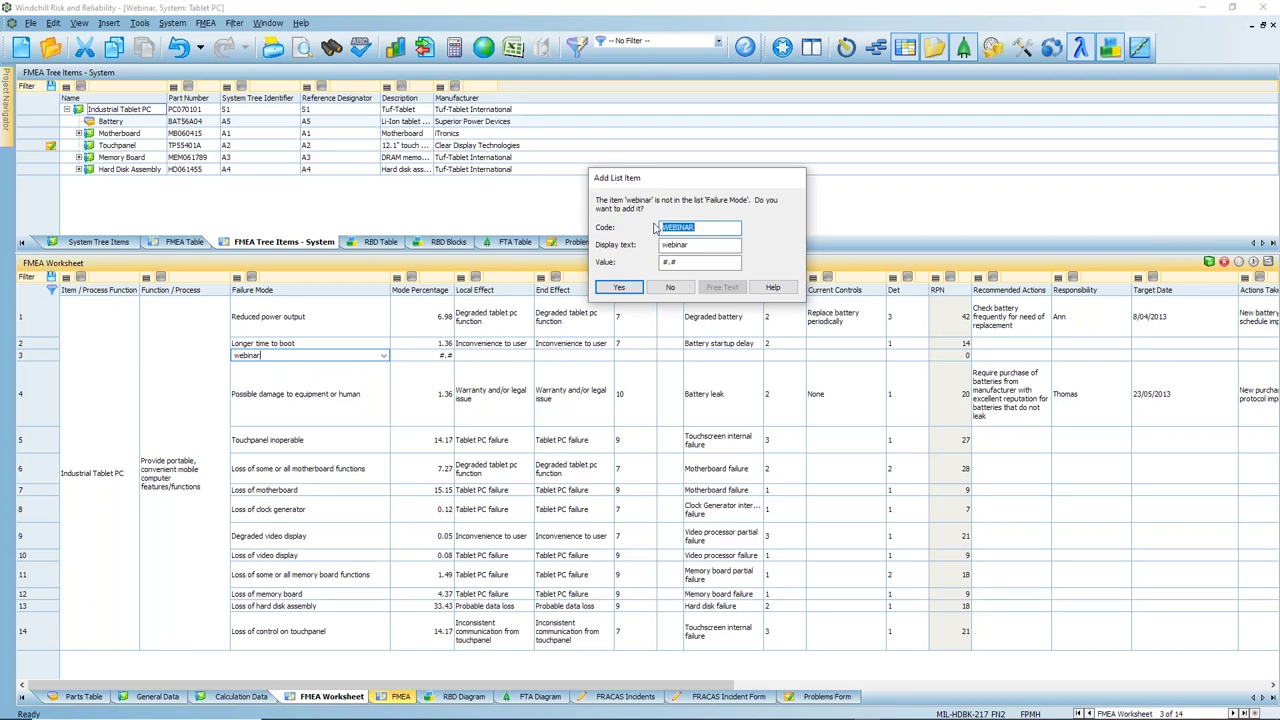
{"action": "left_click", "coordinate": [620, 289]}
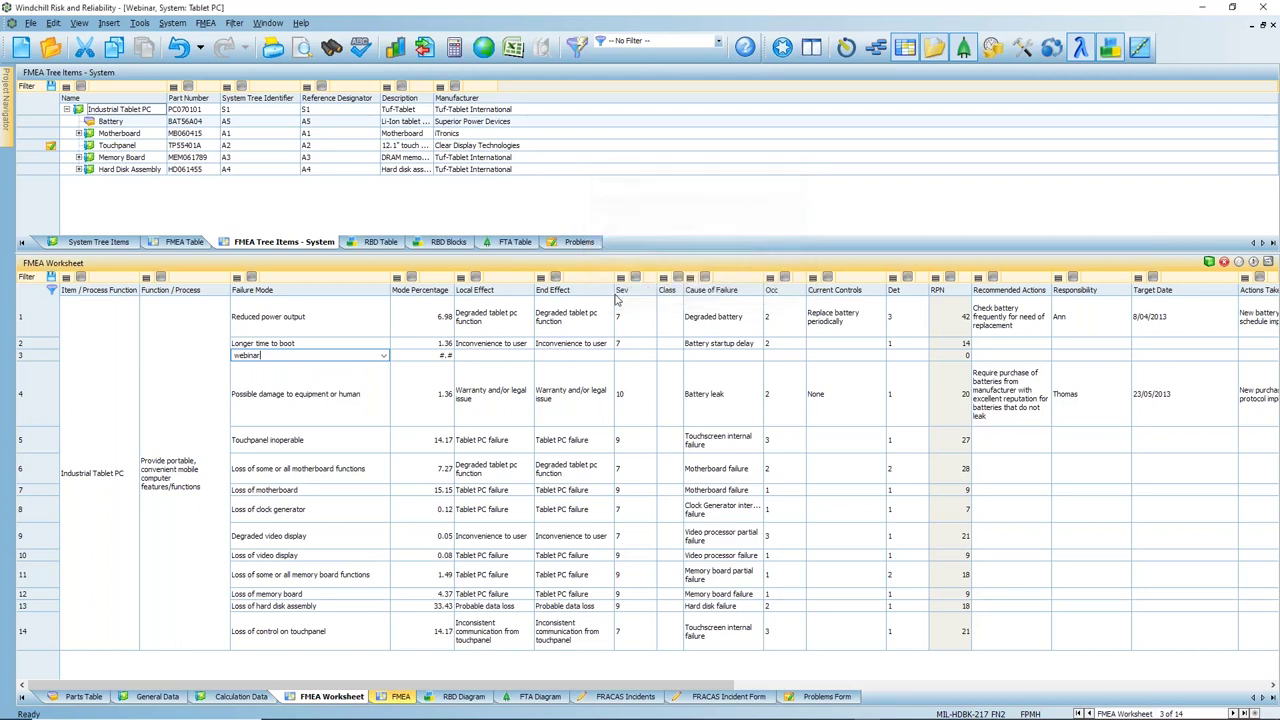
{"action": "left_click", "coordinate": [390, 378]}
{"action": "left_click", "coordinate": [384, 368]}
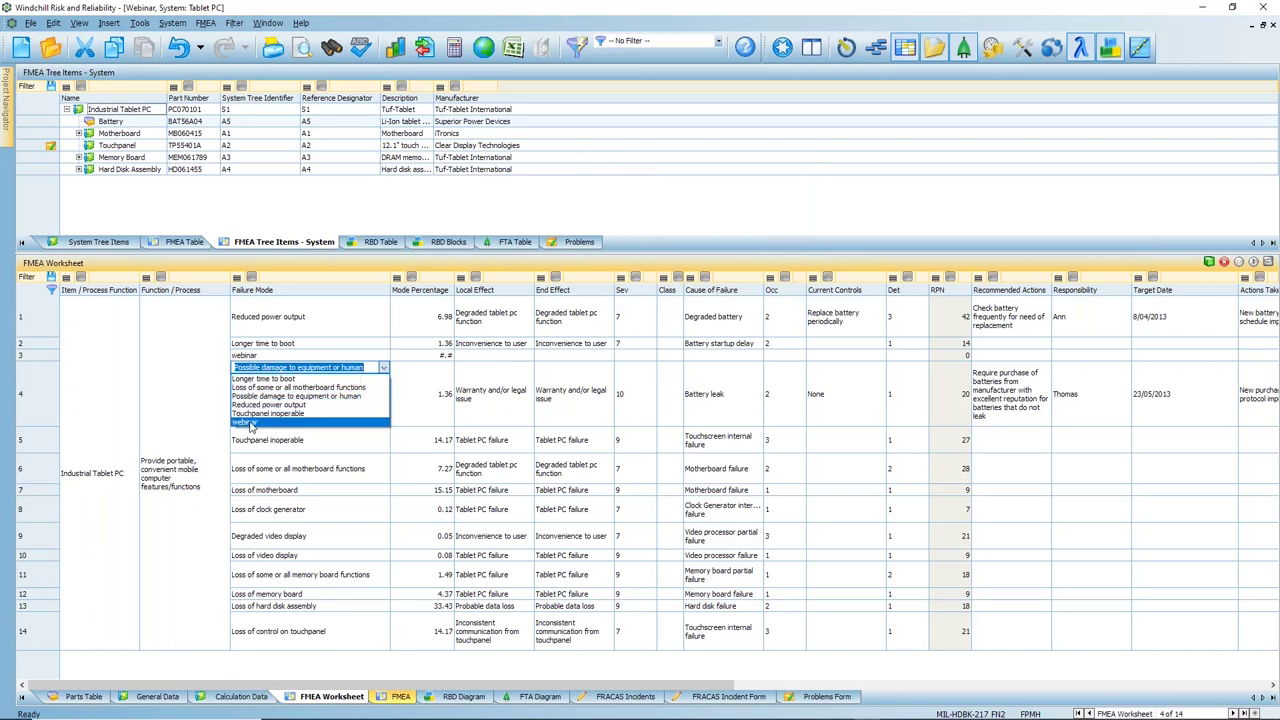
{"action": "left_click", "coordinate": [407, 390]}
- Change the webinar failure mode in the third row to the listed Possible damage to equipment or human
{"action": "left_click", "coordinate": [322, 357]}
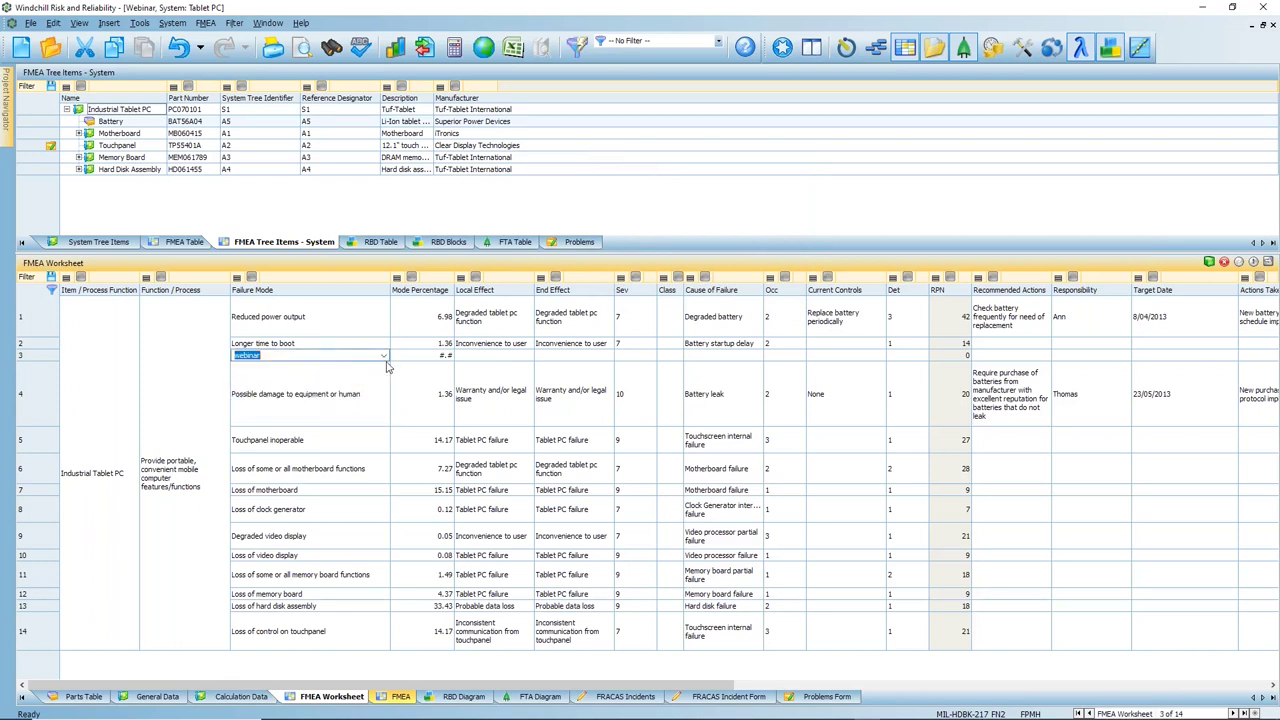
{"action": "left_click", "coordinate": [362, 355]}
{"action": "left_click_drag", "start_coordinate": [295, 356], "coordinate": [229, 358]}
{"action": "type", "text": "possi"}
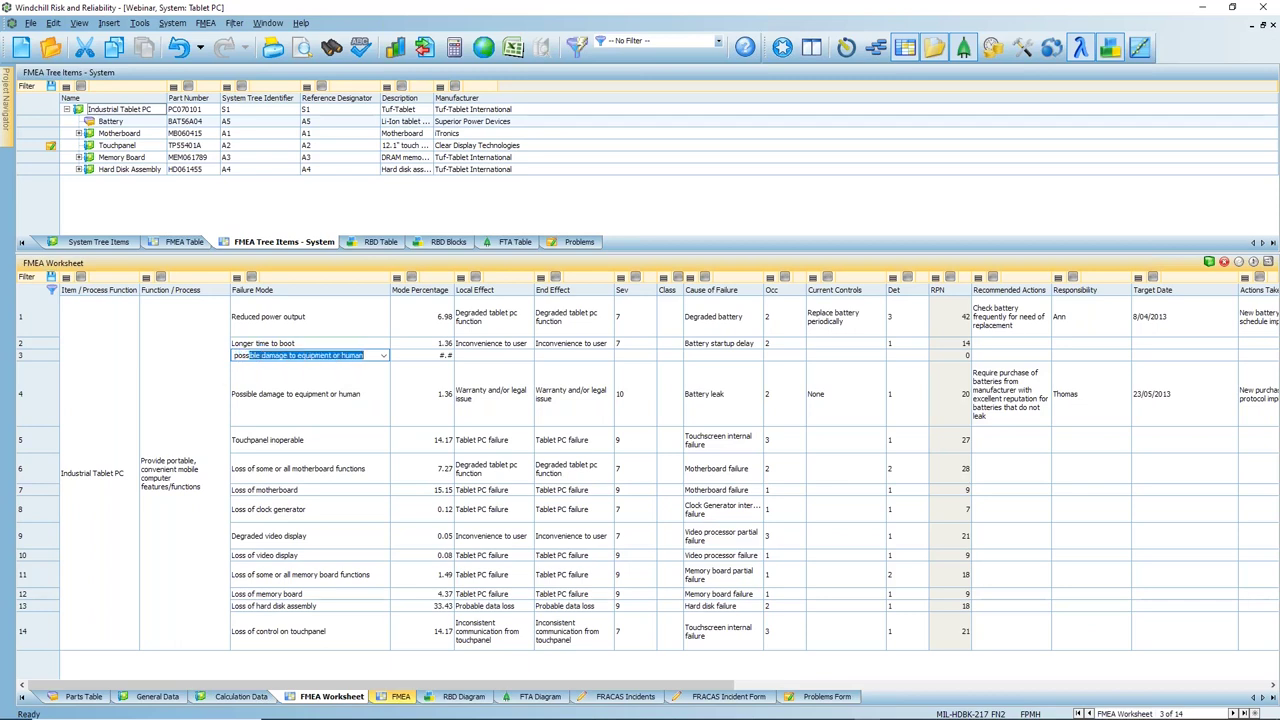
{"action": "type", "text": "ble"}
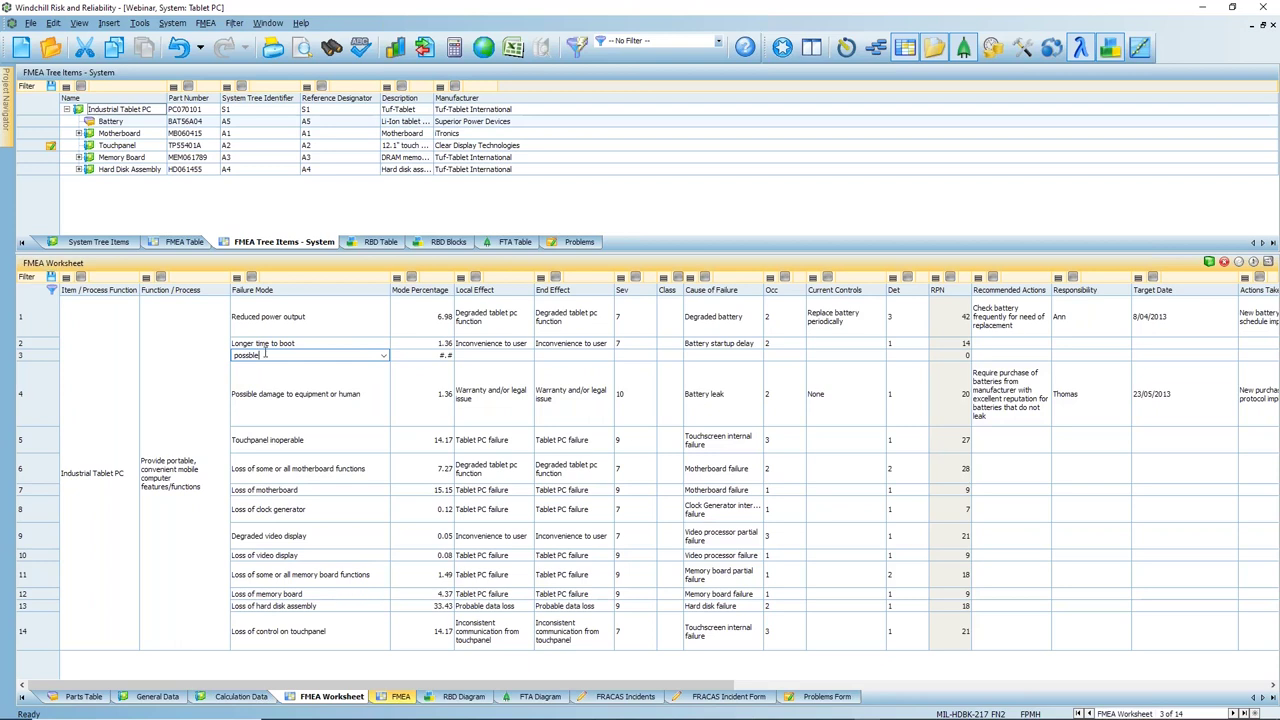
{"action": "type", "text": " da"}
{"action": "left_click", "coordinate": [383, 355]}
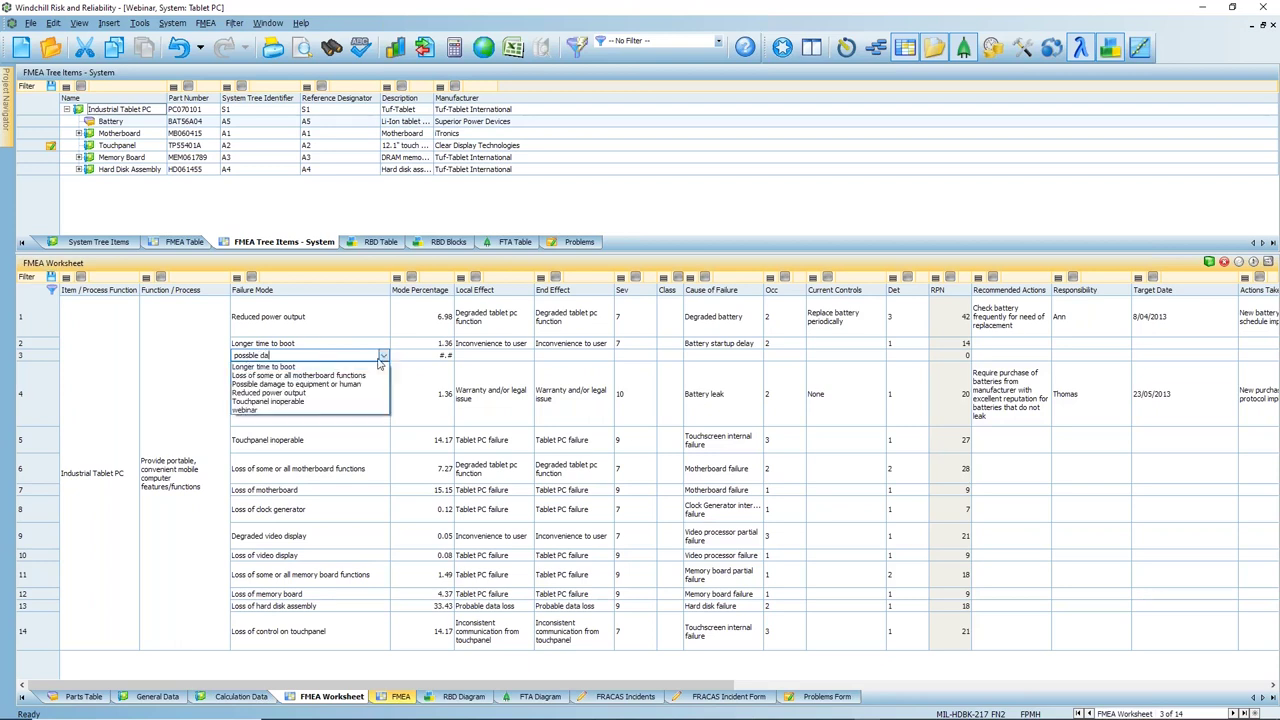
{"action": "left_click", "coordinate": [298, 384]}
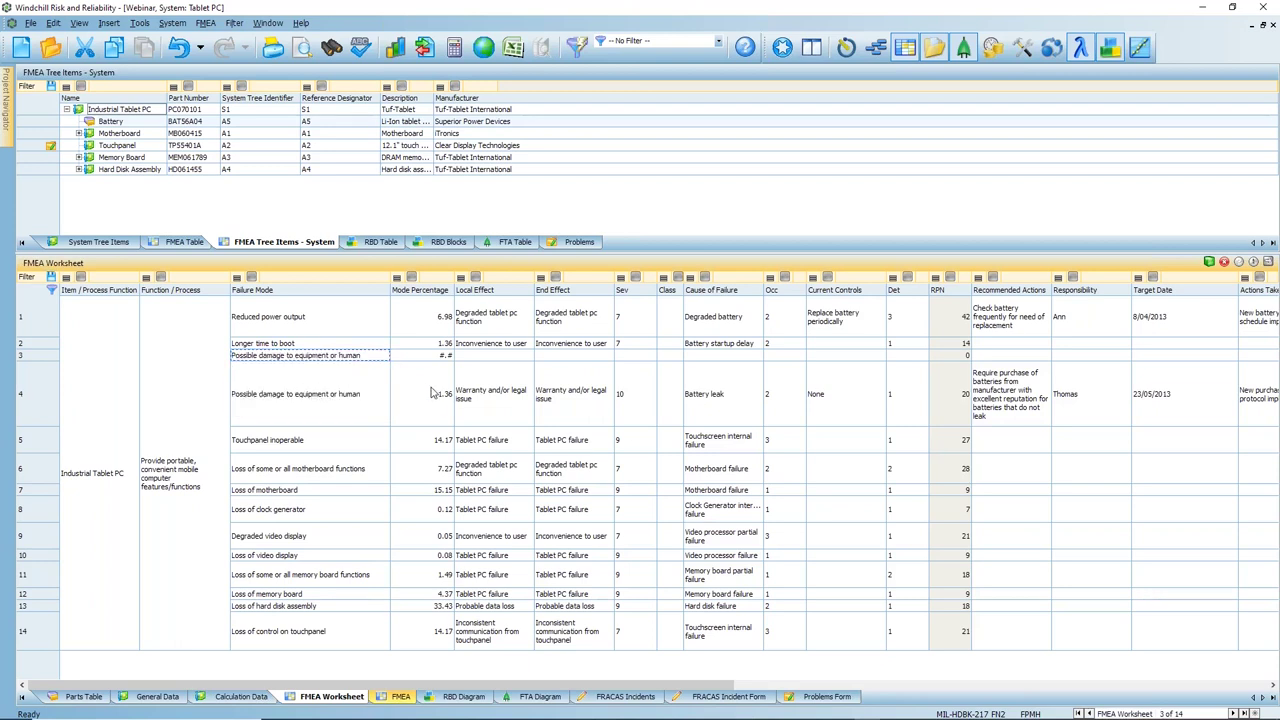
- Set both the local effect and the end effect of the third row's failure mode to Inconvenience to user
{"action": "left_click", "coordinate": [478, 356]}
{"action": "left_click", "coordinate": [527, 355]}
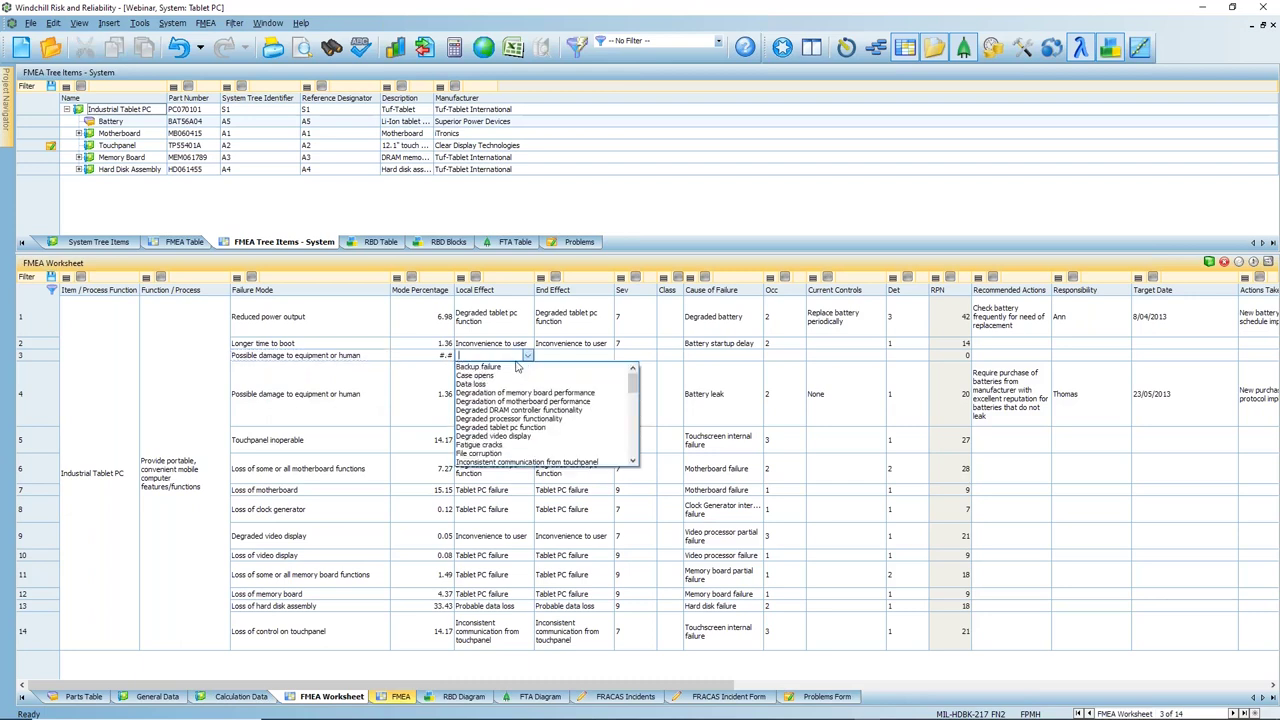
{"action": "scroll", "coordinate": [508, 445], "scroll_direction": "down", "scroll_amount": 1}
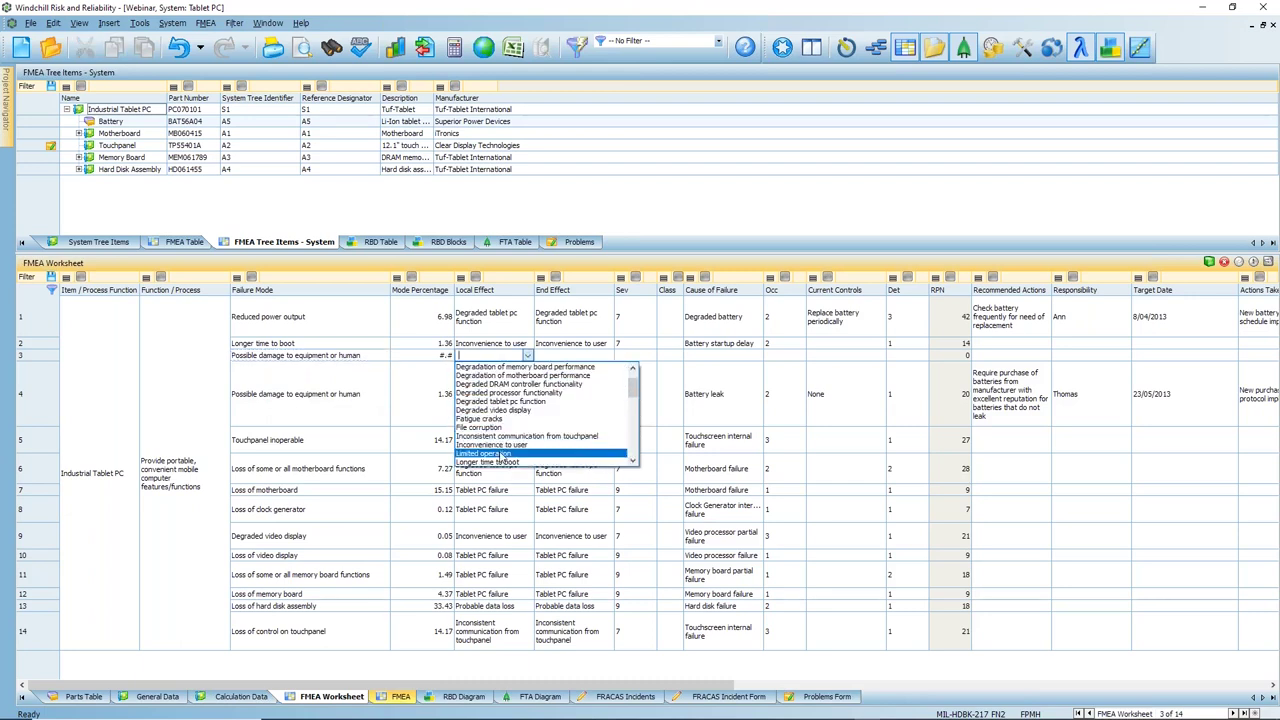
{"action": "left_click", "coordinate": [490, 444]}
{"action": "left_click", "coordinate": [565, 357]}
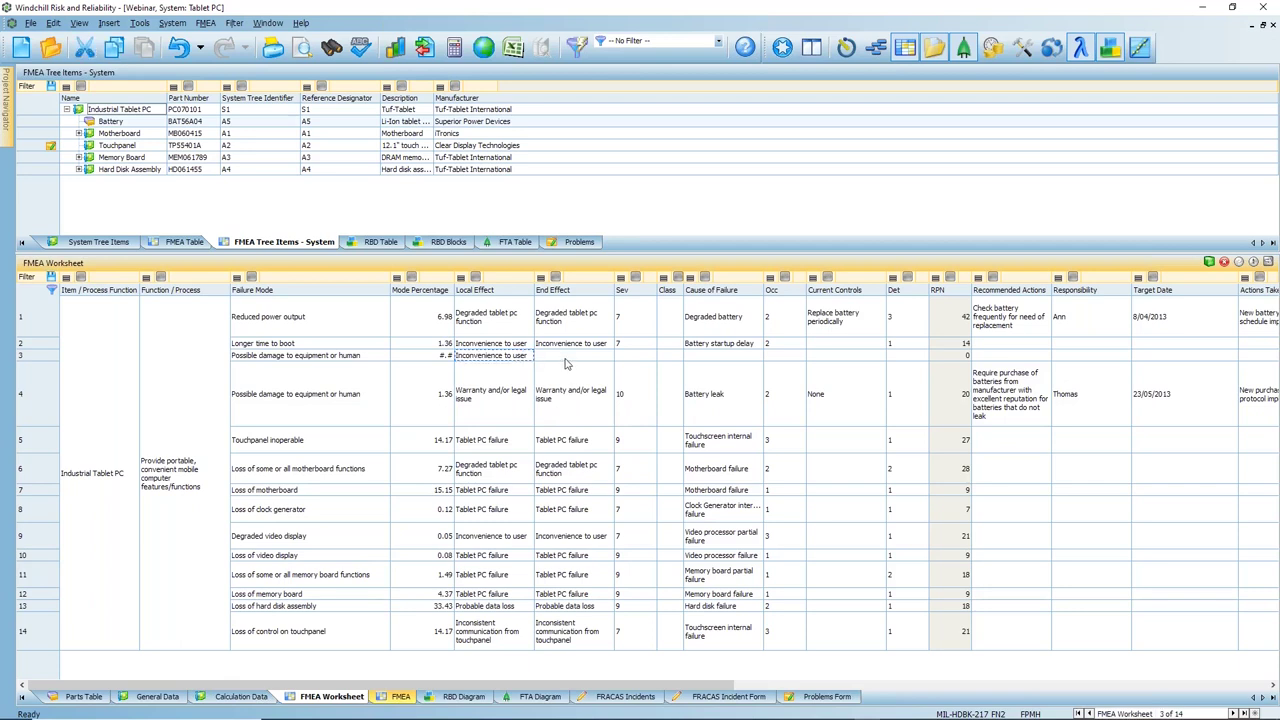
{"action": "type", "text": "I"}
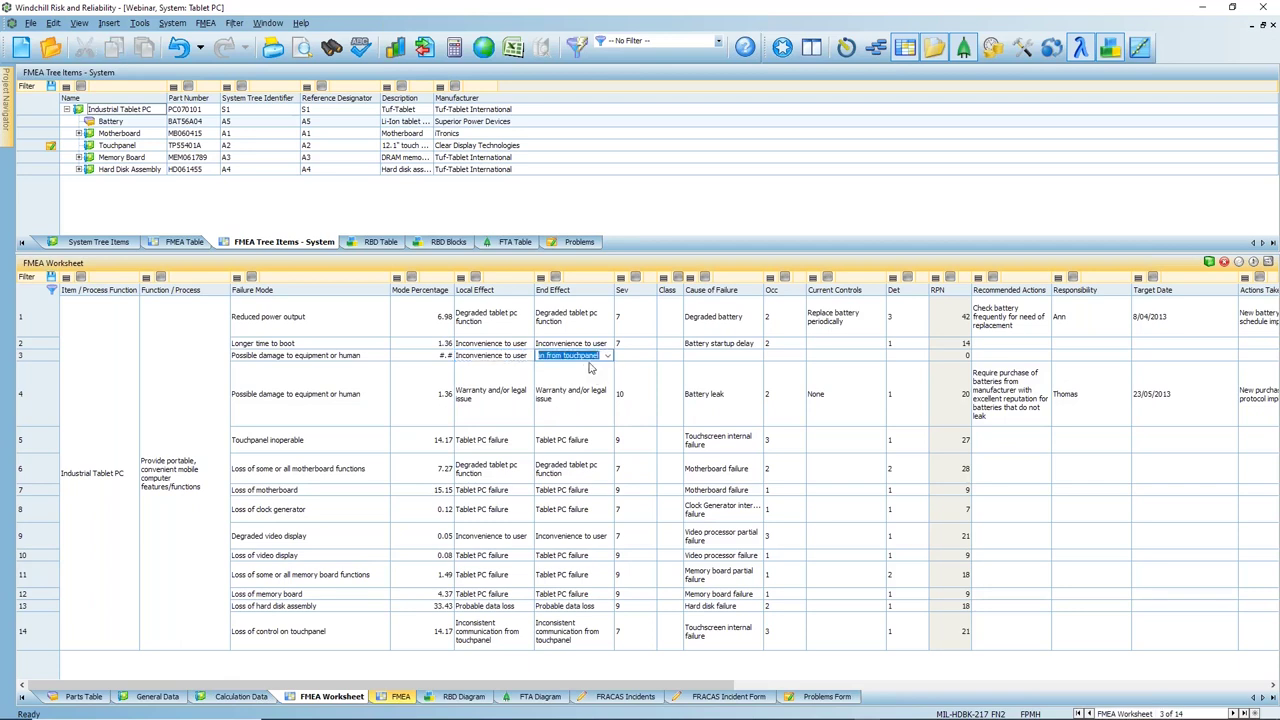
{"action": "left_click", "coordinate": [607, 356]}
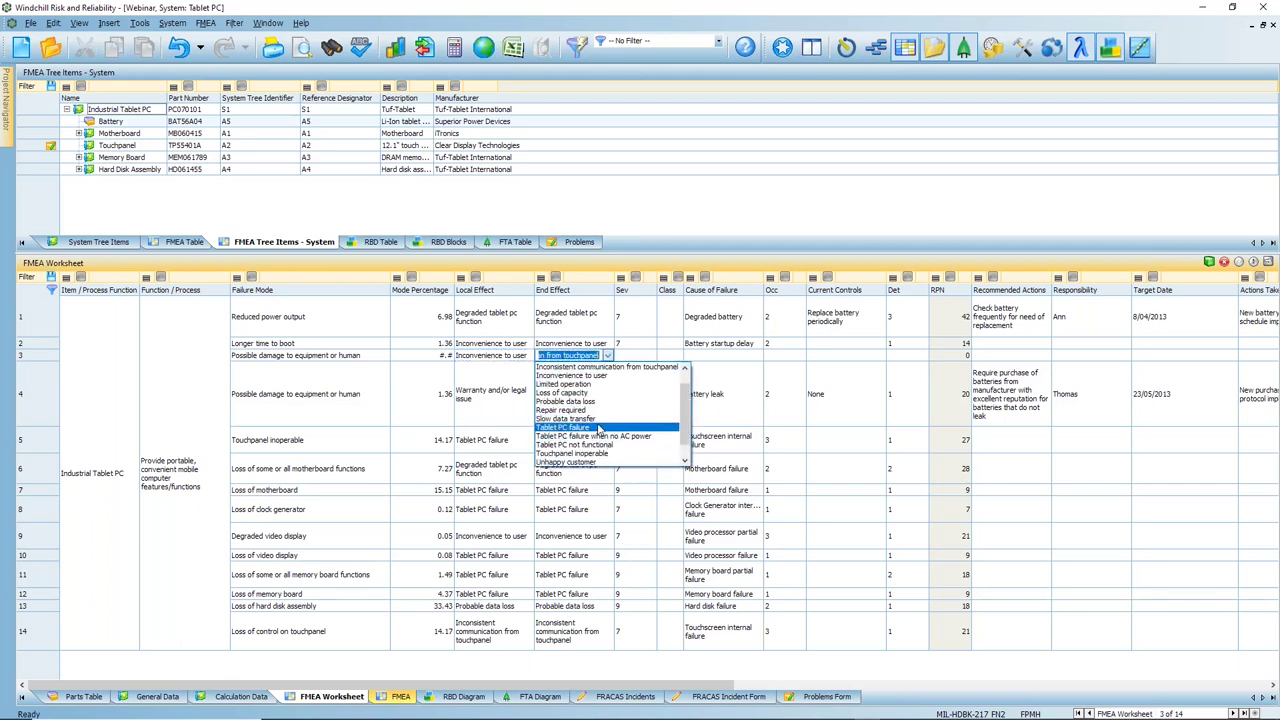
{"action": "left_click", "coordinate": [604, 367]}
{"action": "left_click", "coordinate": [604, 386]}
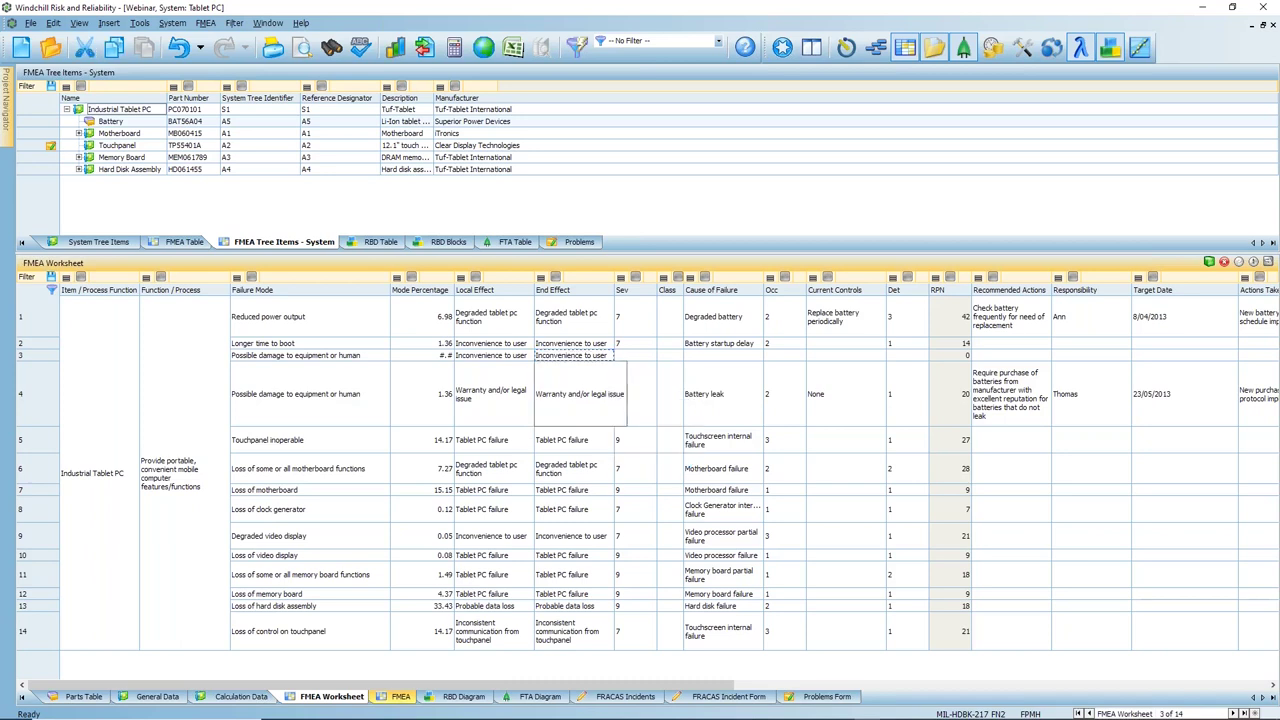
- Insert a failure mode below the fourth row and set it to Possible damage to equipment or human
{"action": "left_click", "coordinate": [345, 390]}
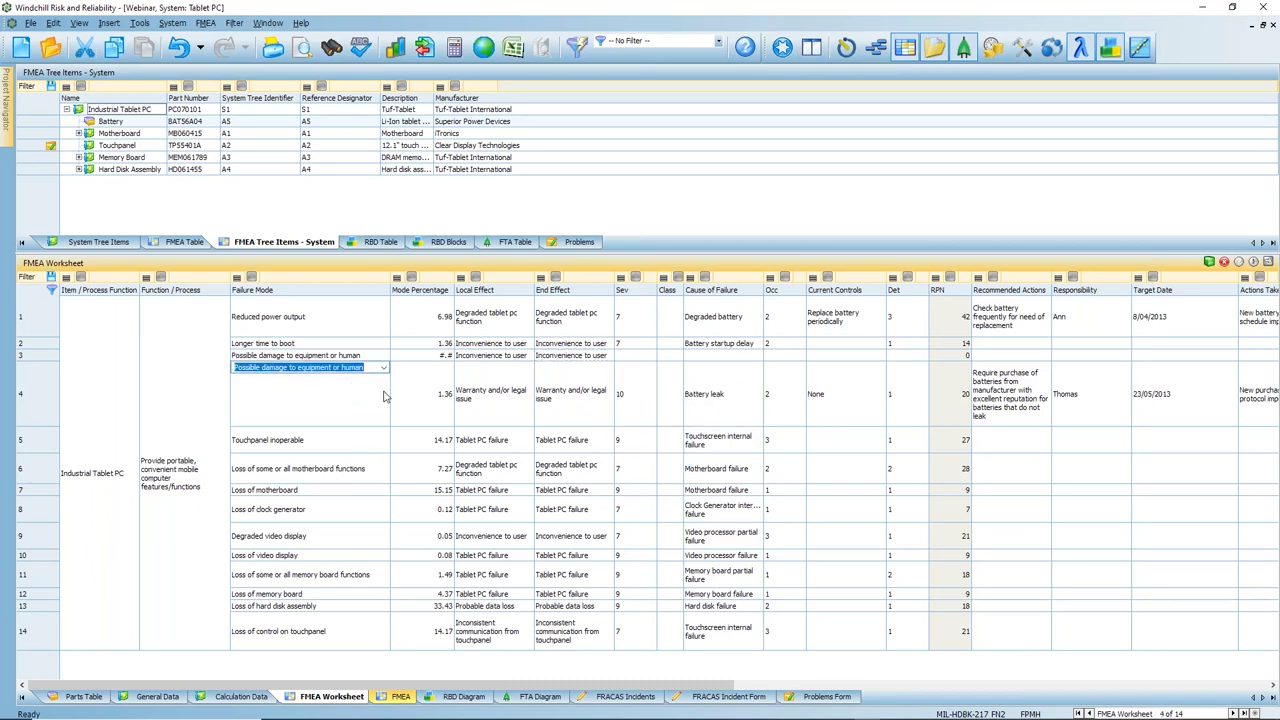
{"action": "left_click", "coordinate": [1222, 261]}
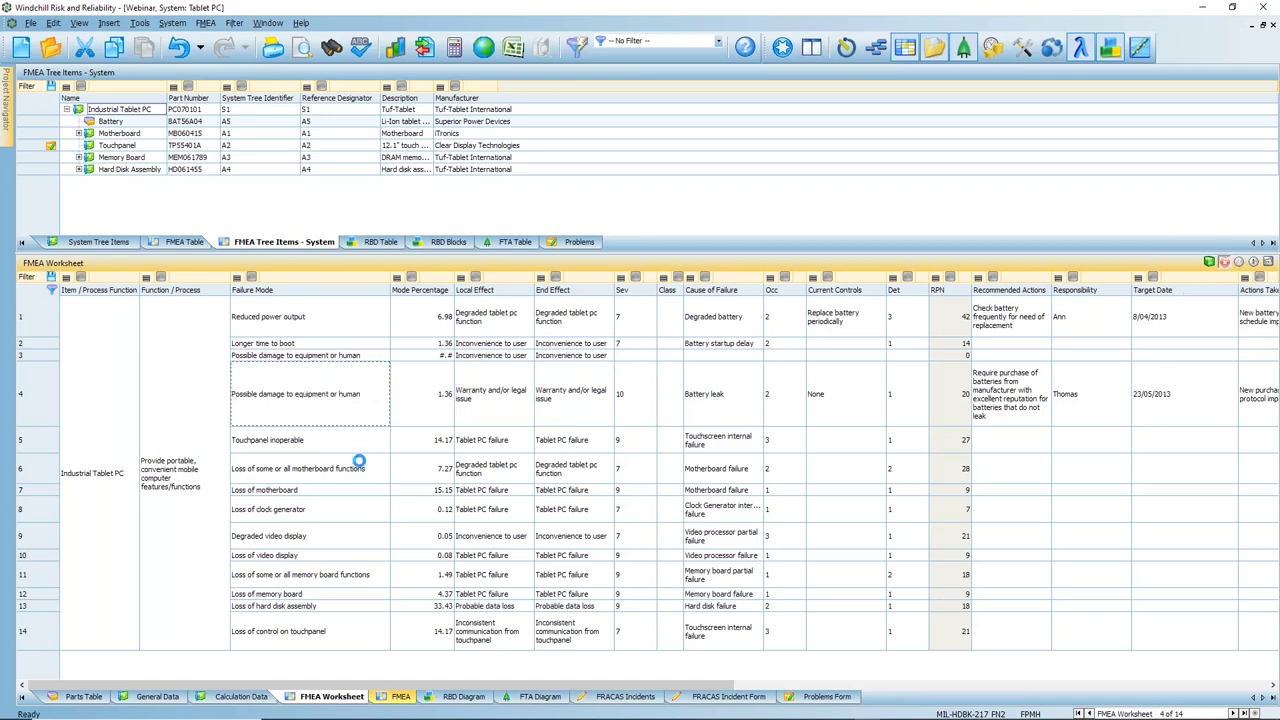
{"action": "left_click", "coordinate": [383, 432]}
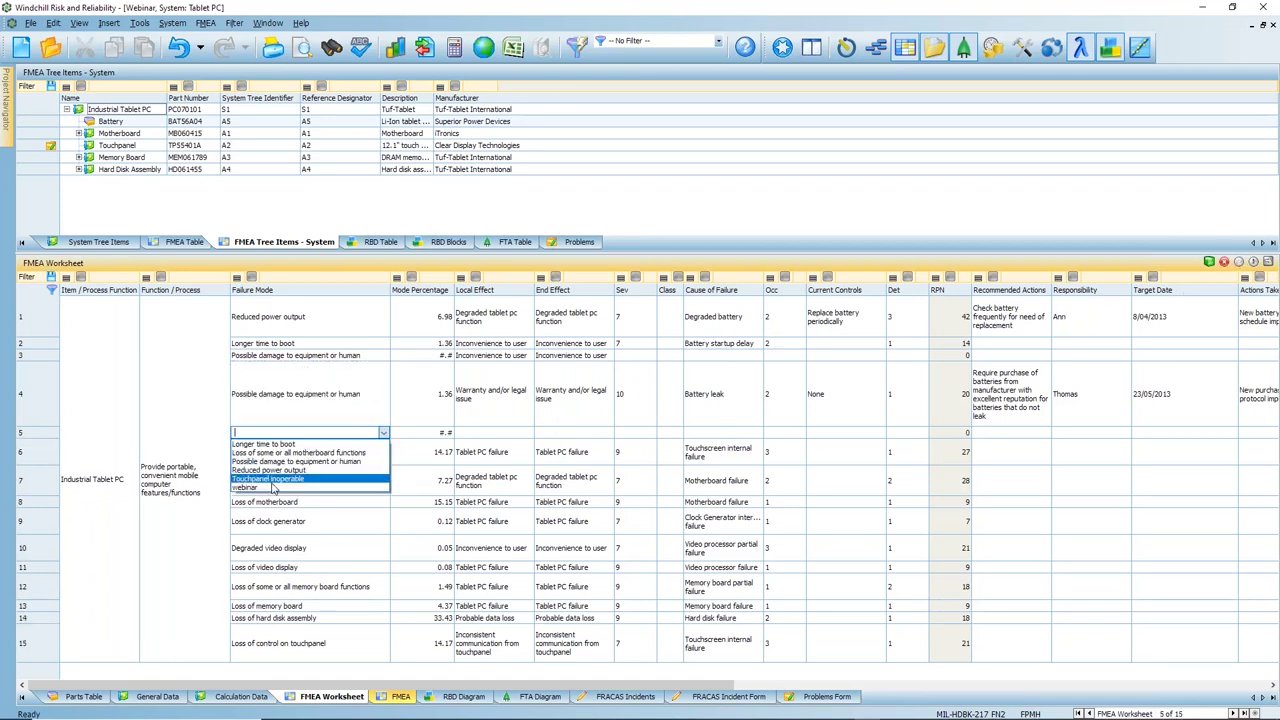
{"action": "left_click", "coordinate": [322, 432]}
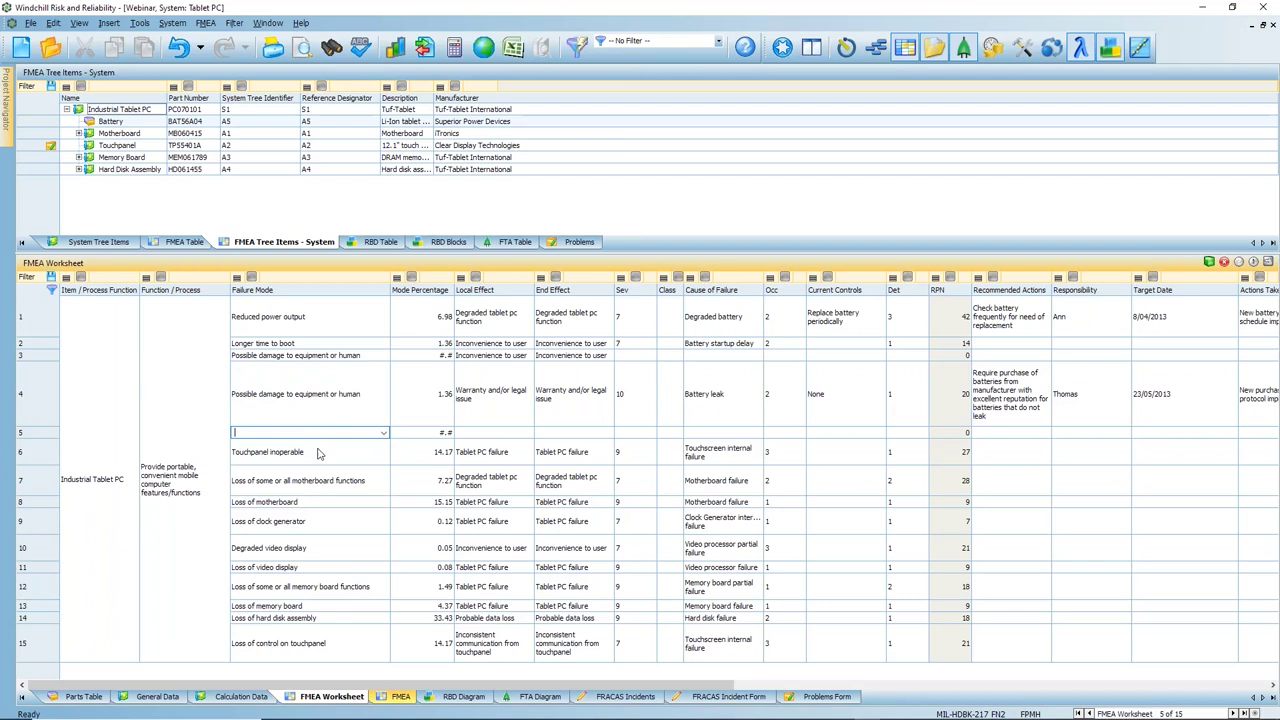
{"action": "type", "text": "possb"}
{"action": "key", "text": "BackSpace"}
{"action": "type", "text": "pos"}
{"action": "key", "text": "Return"}
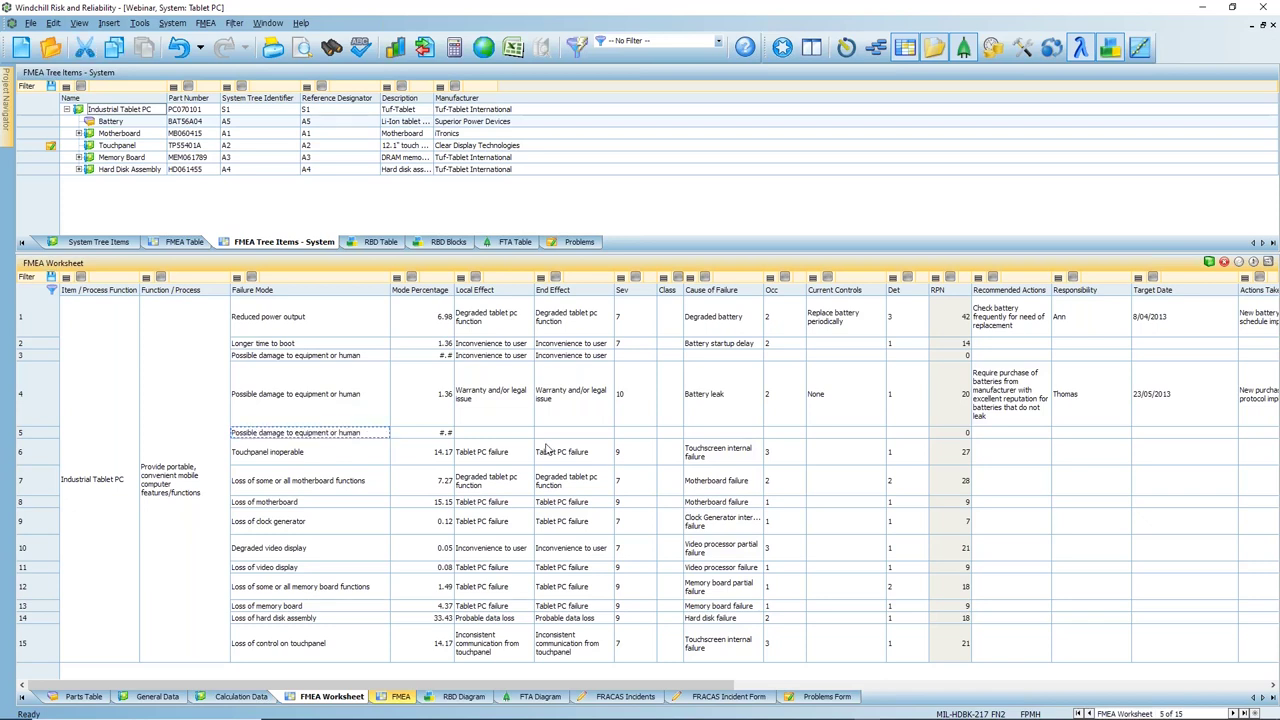
- Set both the local effect and the end effect of the fifth row's failure mode to Warranty and/or legal issue
{"action": "left_click", "coordinate": [504, 433]}
{"action": "type", "text": "w"}
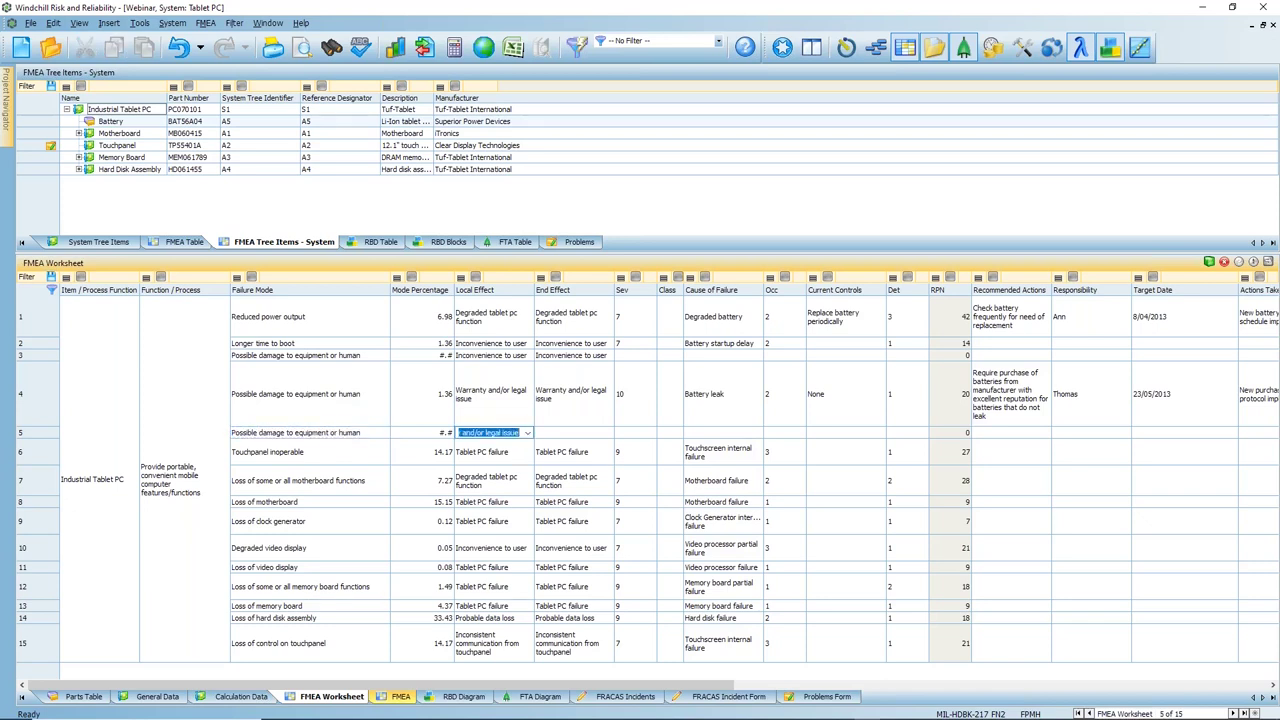
{"action": "key", "text": "Return"}
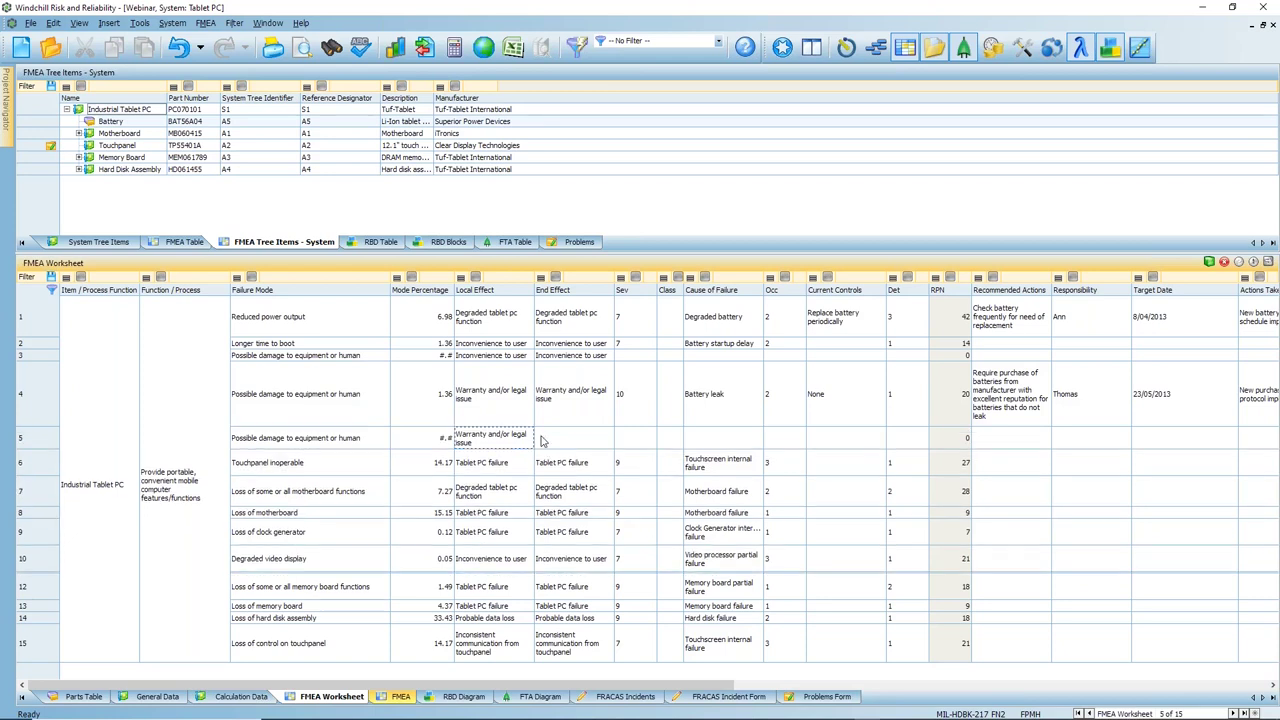
{"action": "left_click", "coordinate": [540, 438]}
{"action": "type", "text": "w"}
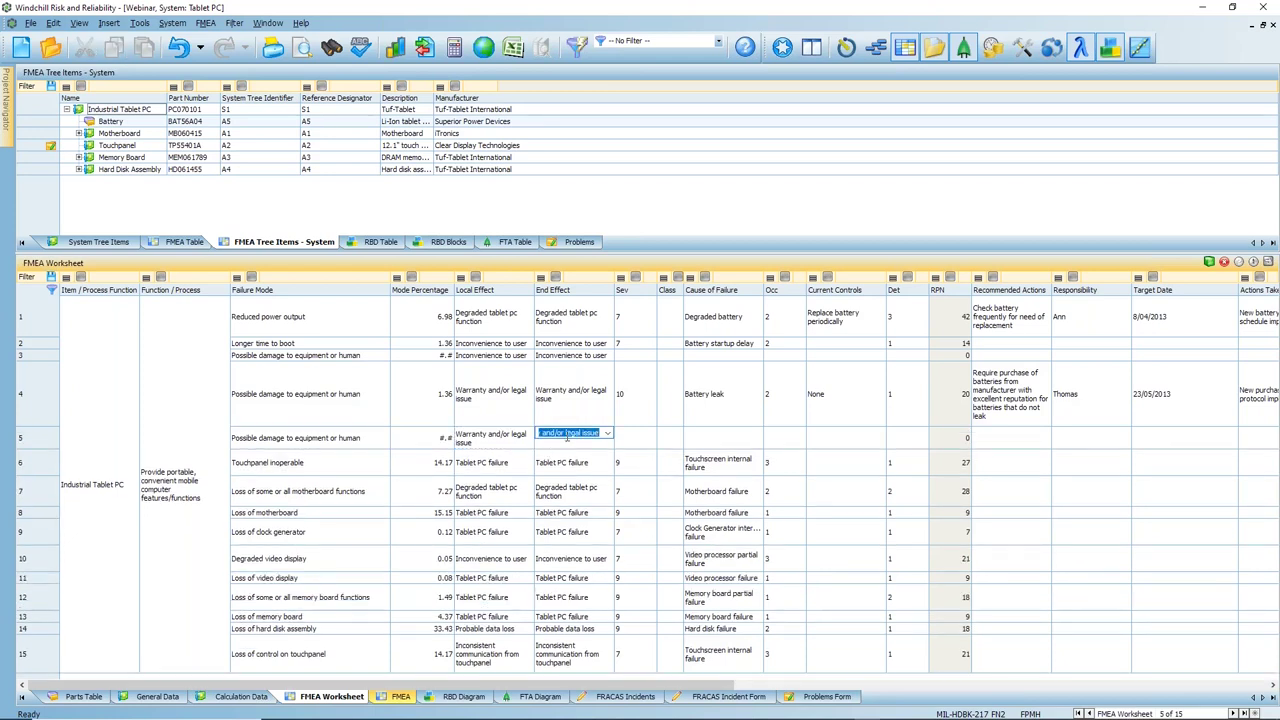
{"action": "key", "text": "Return"}
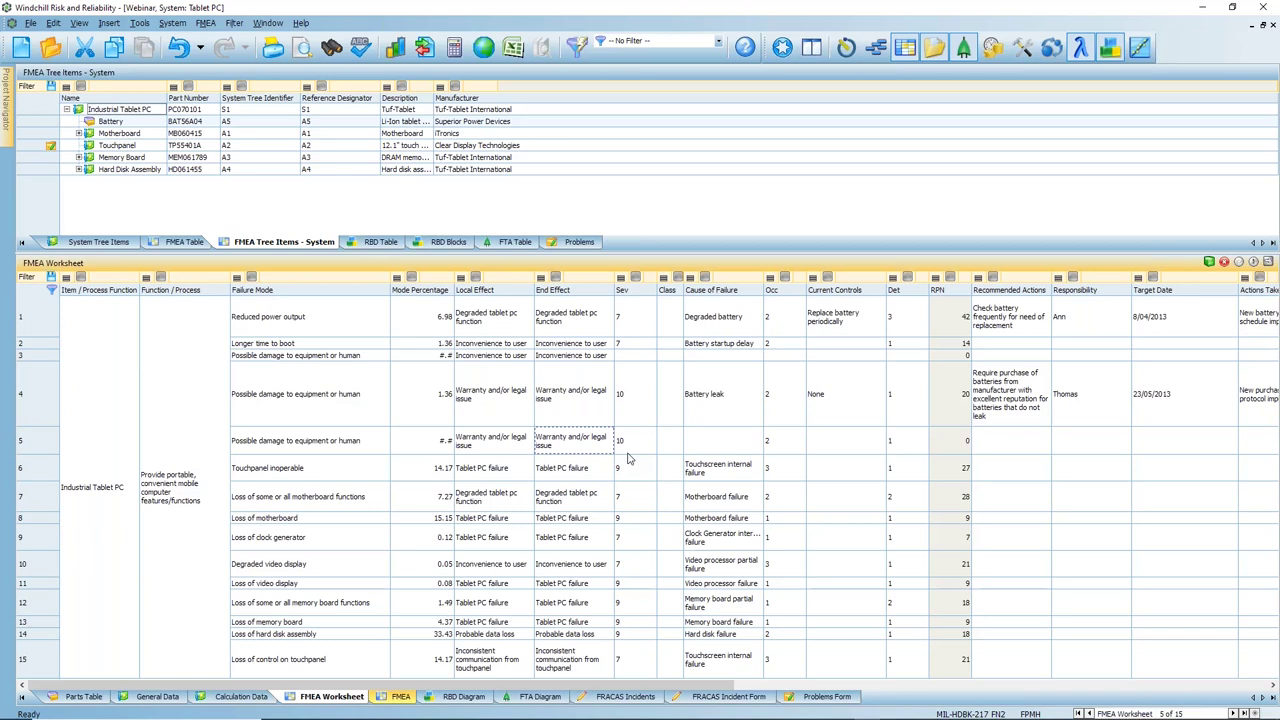
- View the Refresh Fault Equivalence Data options, and read the descriptions of the Sev, Occ and Det columns
{"action": "left_click", "coordinate": [205, 23]}
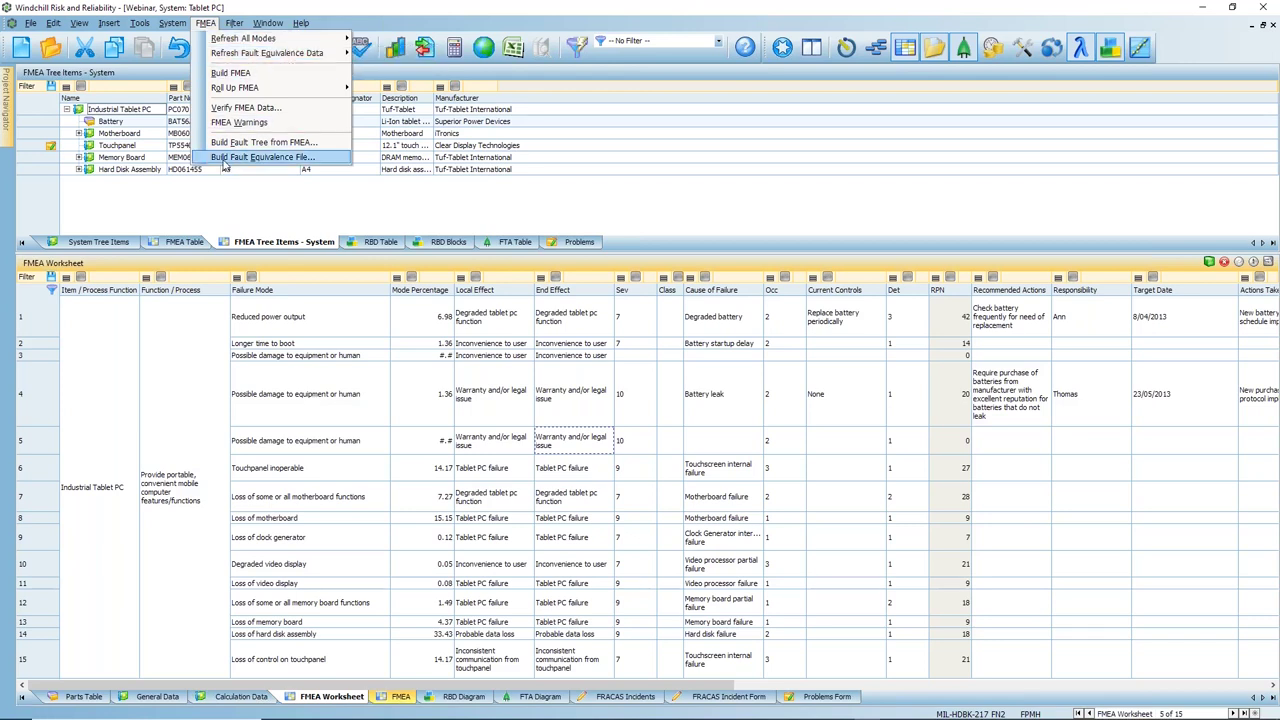
{"action": "mouse_move", "coordinate": [310, 55]}
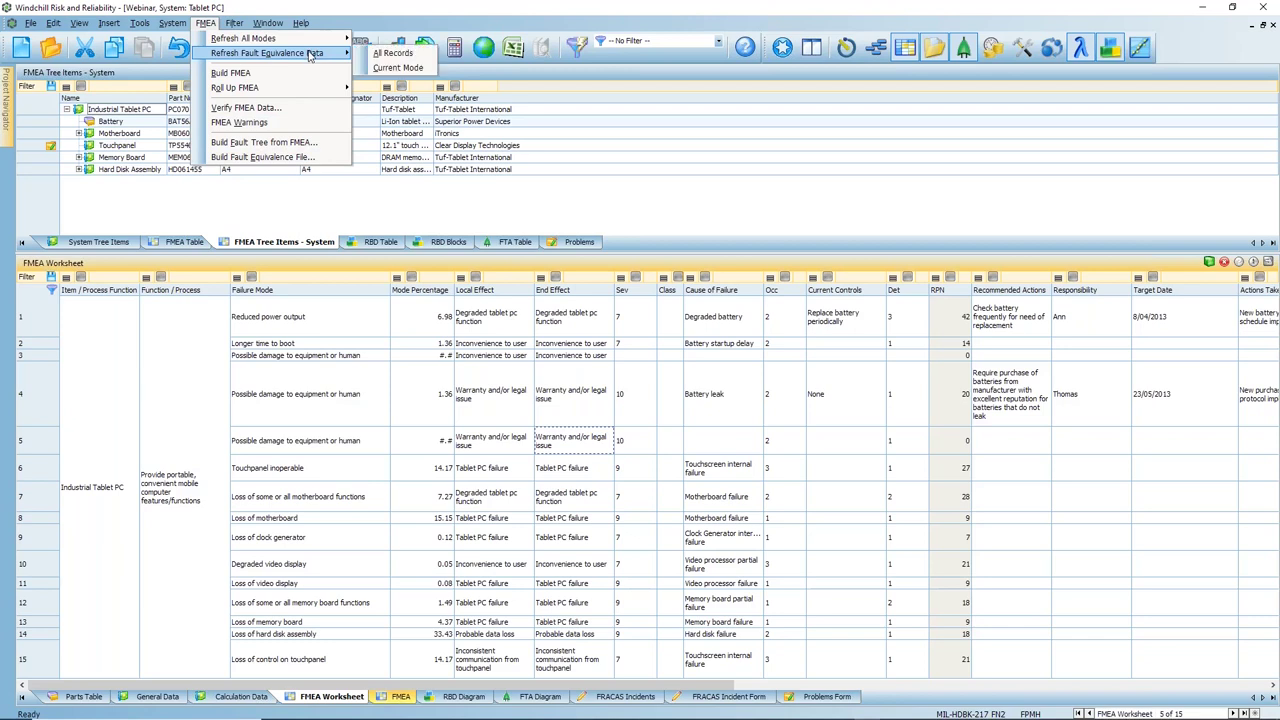
{"action": "left_click", "coordinate": [559, 213]}
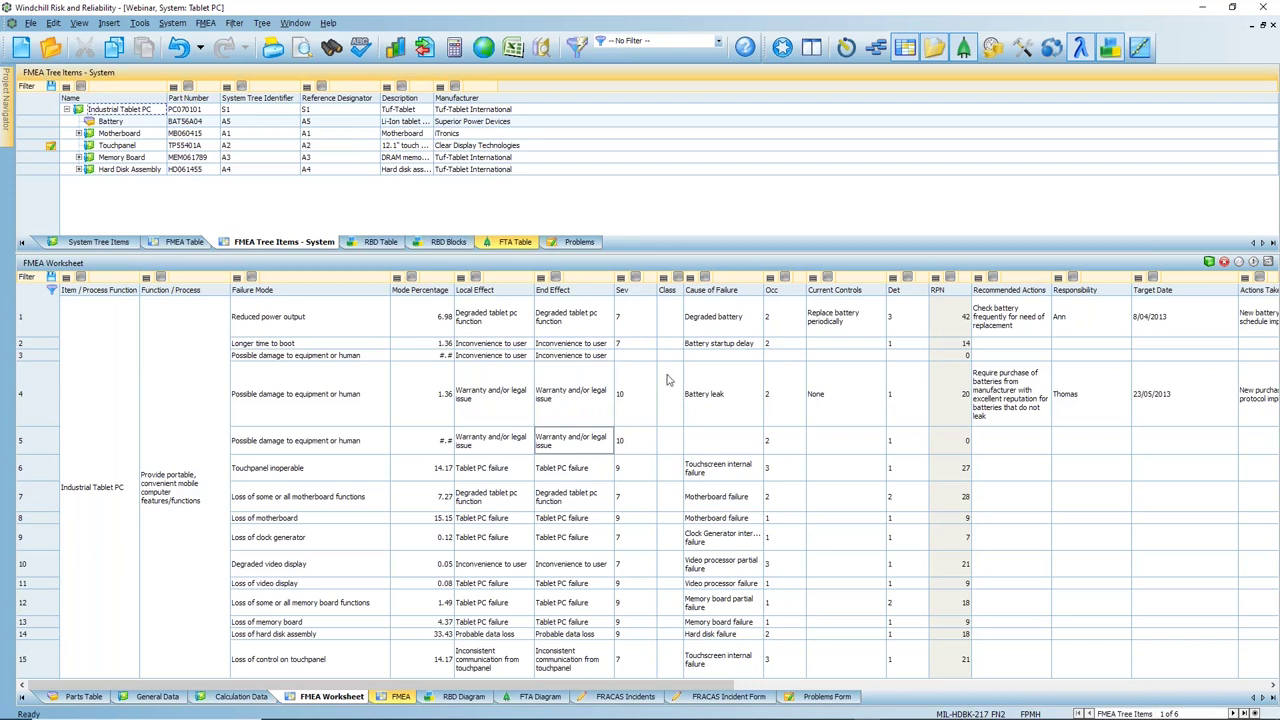
{"action": "mouse_move", "coordinate": [622, 293]}
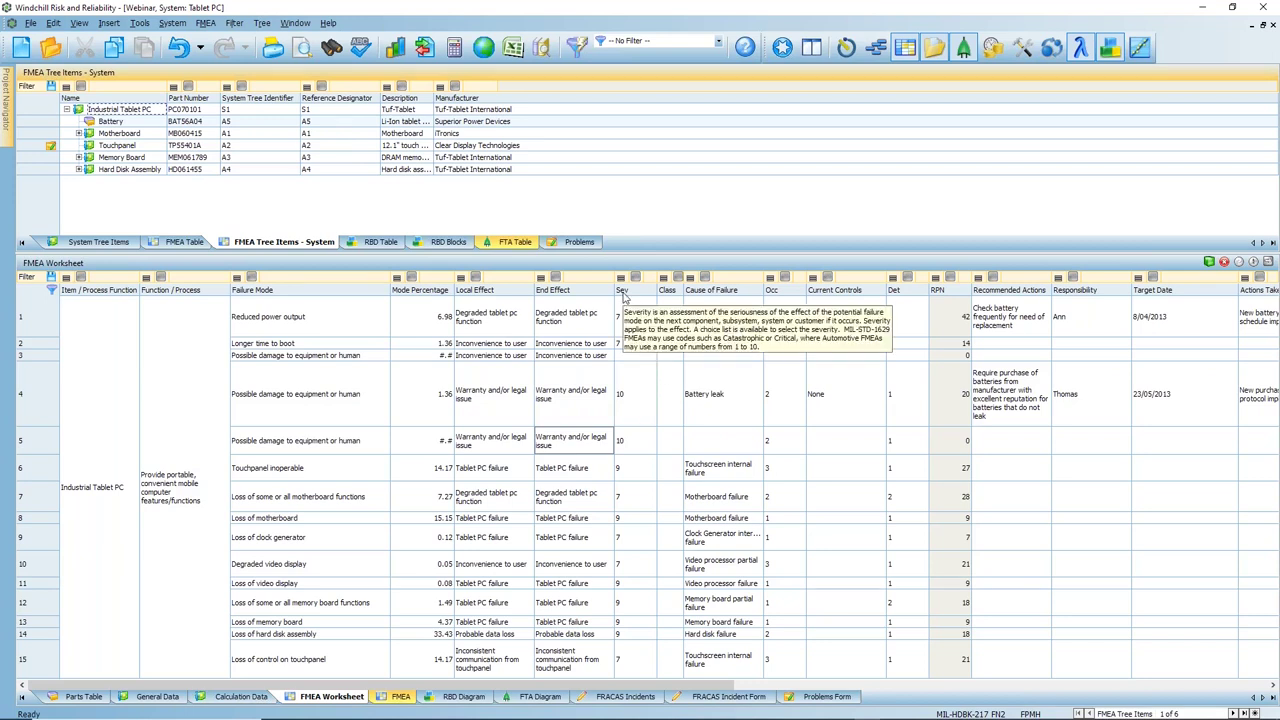
{"action": "mouse_move", "coordinate": [772, 293]}
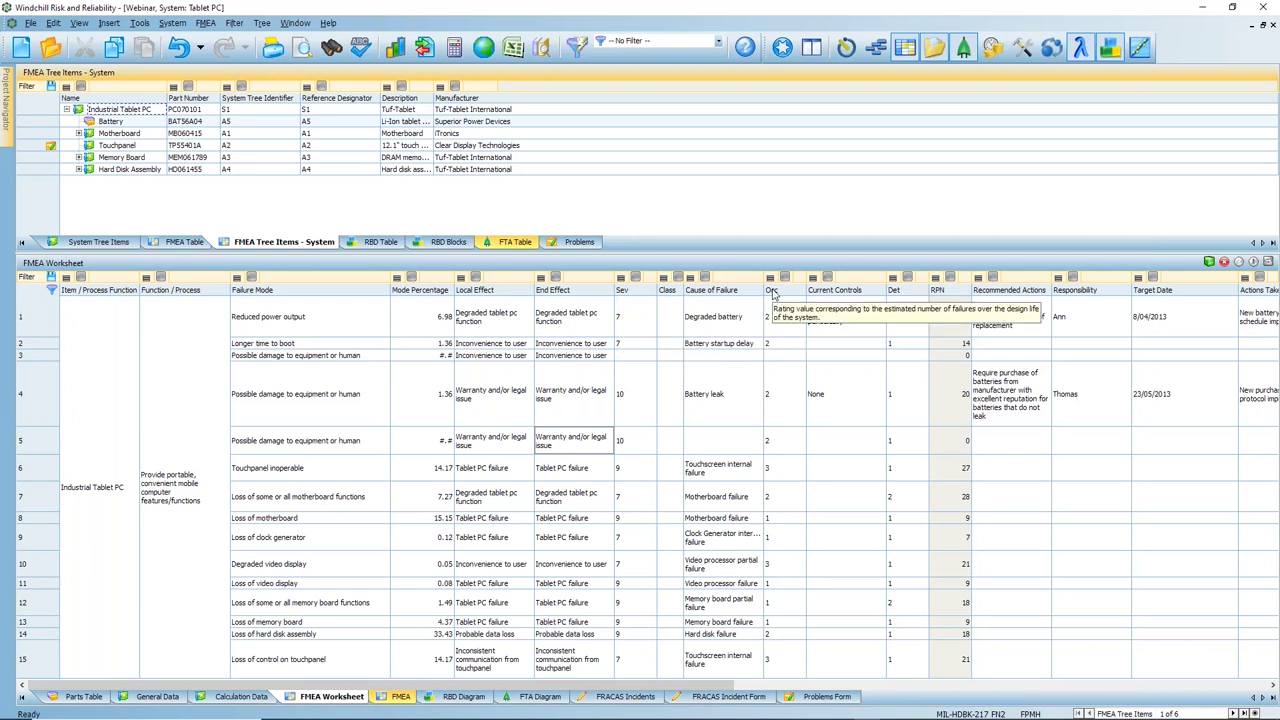
{"action": "mouse_move", "coordinate": [897, 296]}
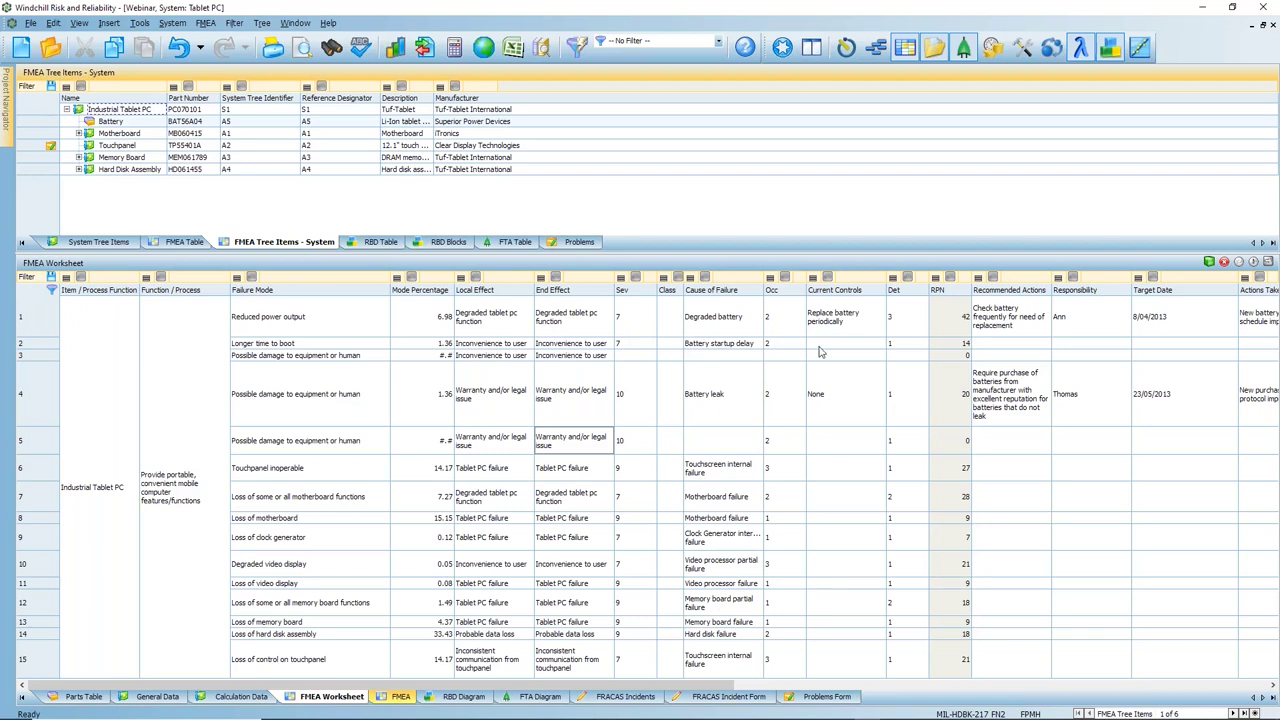
- Add the cell note Important and a checkmark to the Current Controls cell of the first worksheet row
{"action": "right_click", "coordinate": [868, 328]}
{"action": "left_click", "coordinate": [925, 552]}
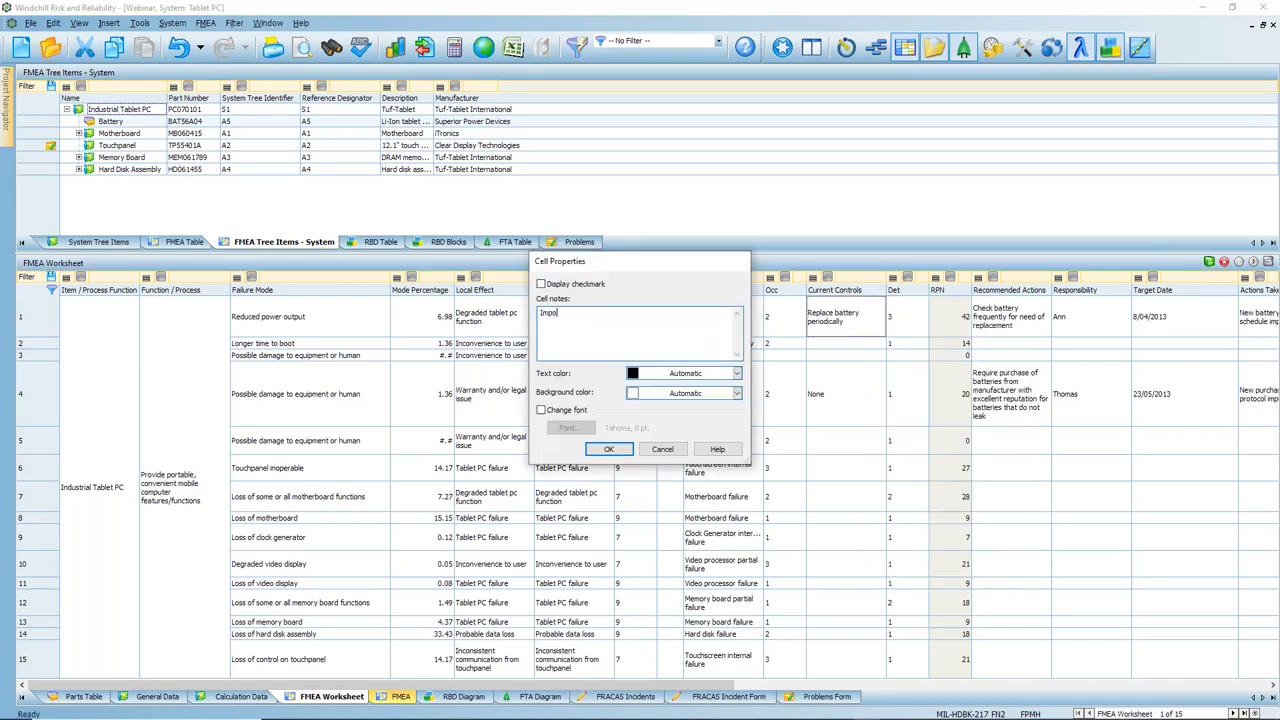
{"action": "left_click", "coordinate": [608, 449]}
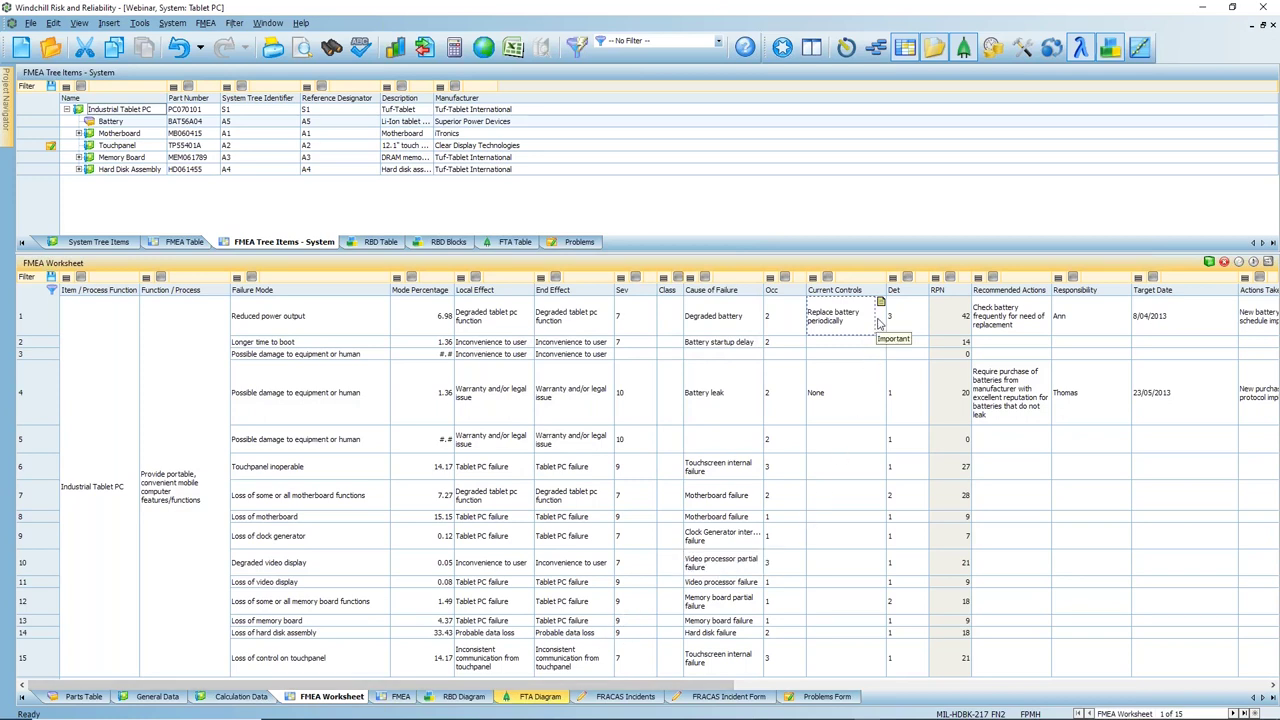
{"action": "right_click", "coordinate": [879, 325]}
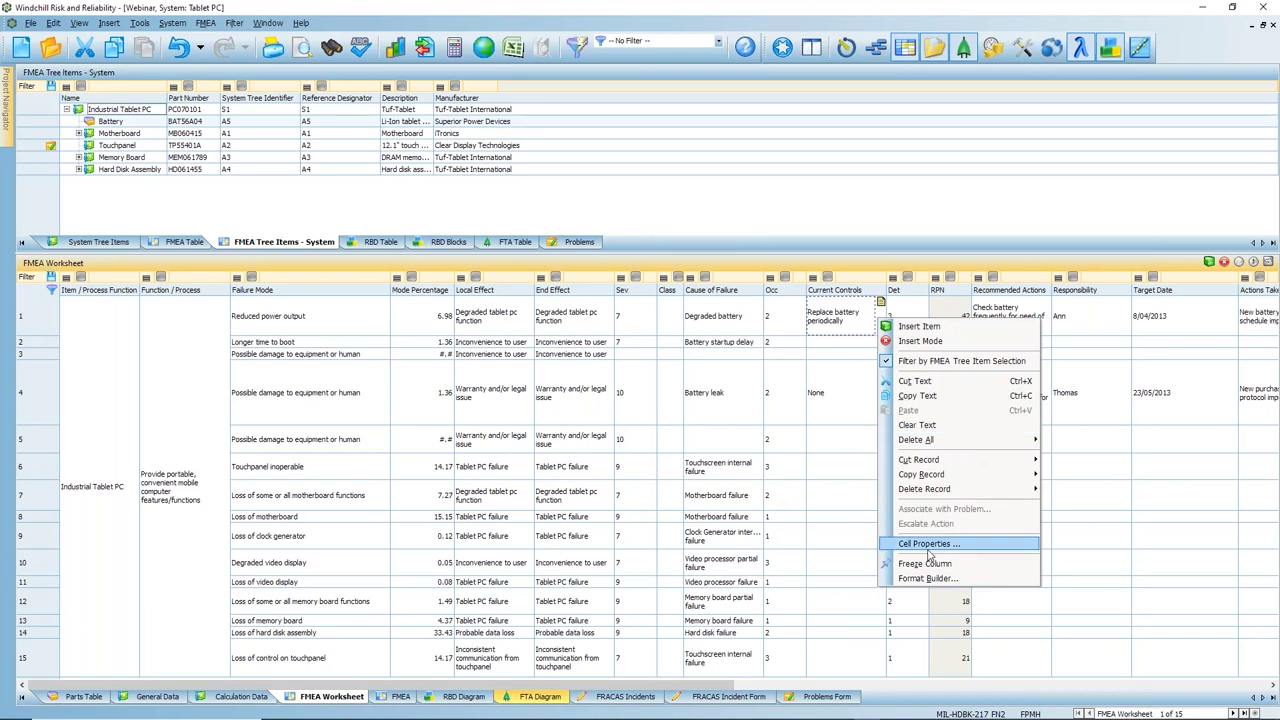
{"action": "left_click", "coordinate": [929, 545]}
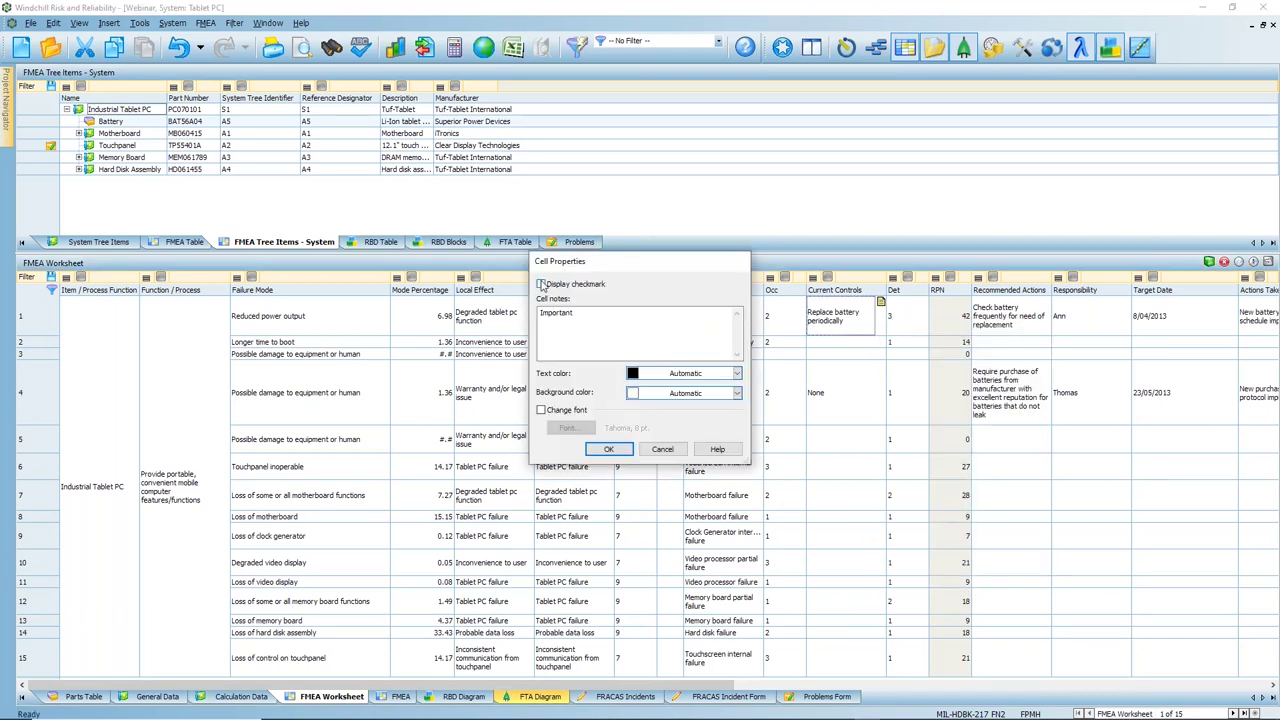
{"action": "left_click", "coordinate": [608, 449]}
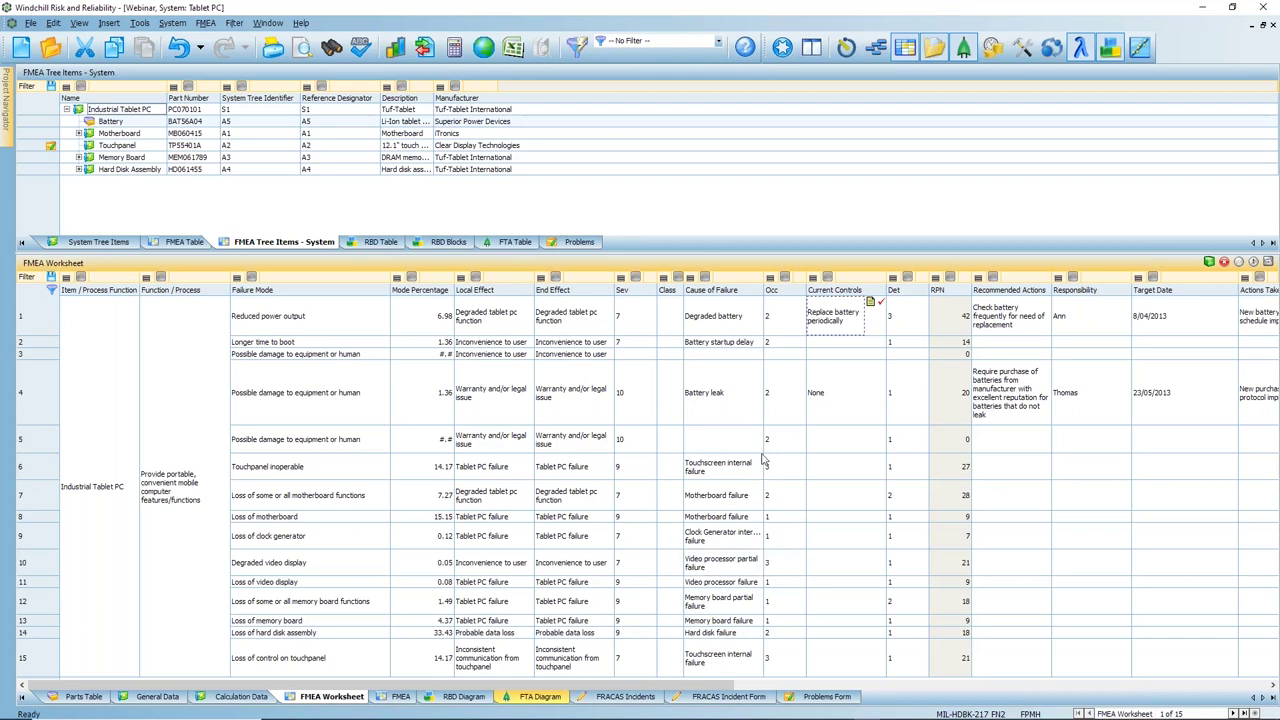
- Generate the FMEA Resulting Risk Matrix graph for the Tablet PC Component FMEA
{"action": "left_click", "coordinate": [657, 216]}
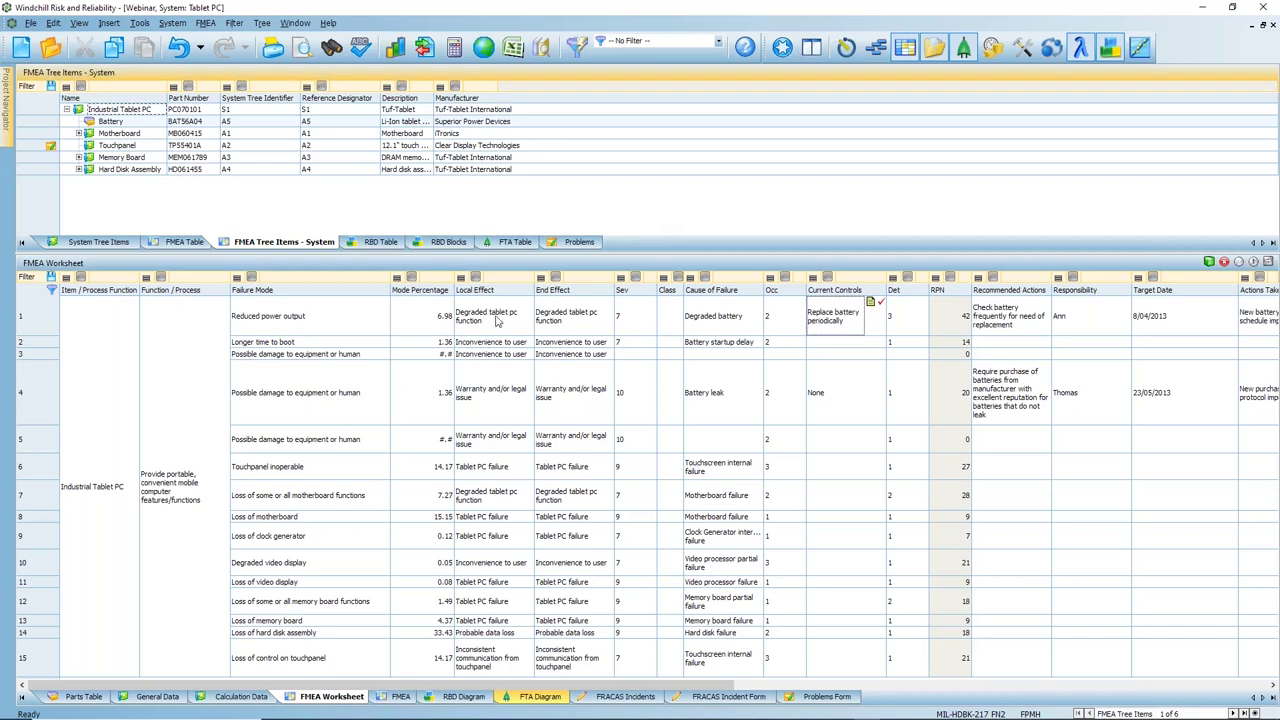
{"action": "left_click", "coordinate": [403, 57]}
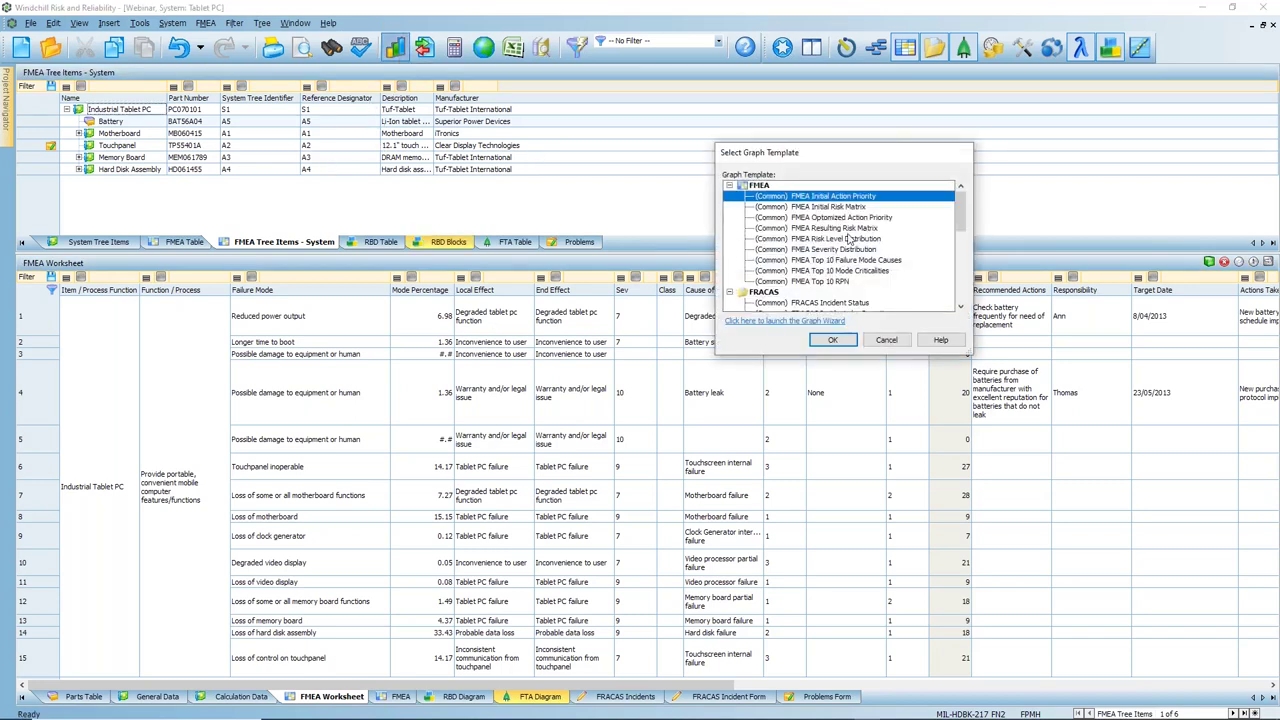
{"action": "left_click", "coordinate": [855, 229]}
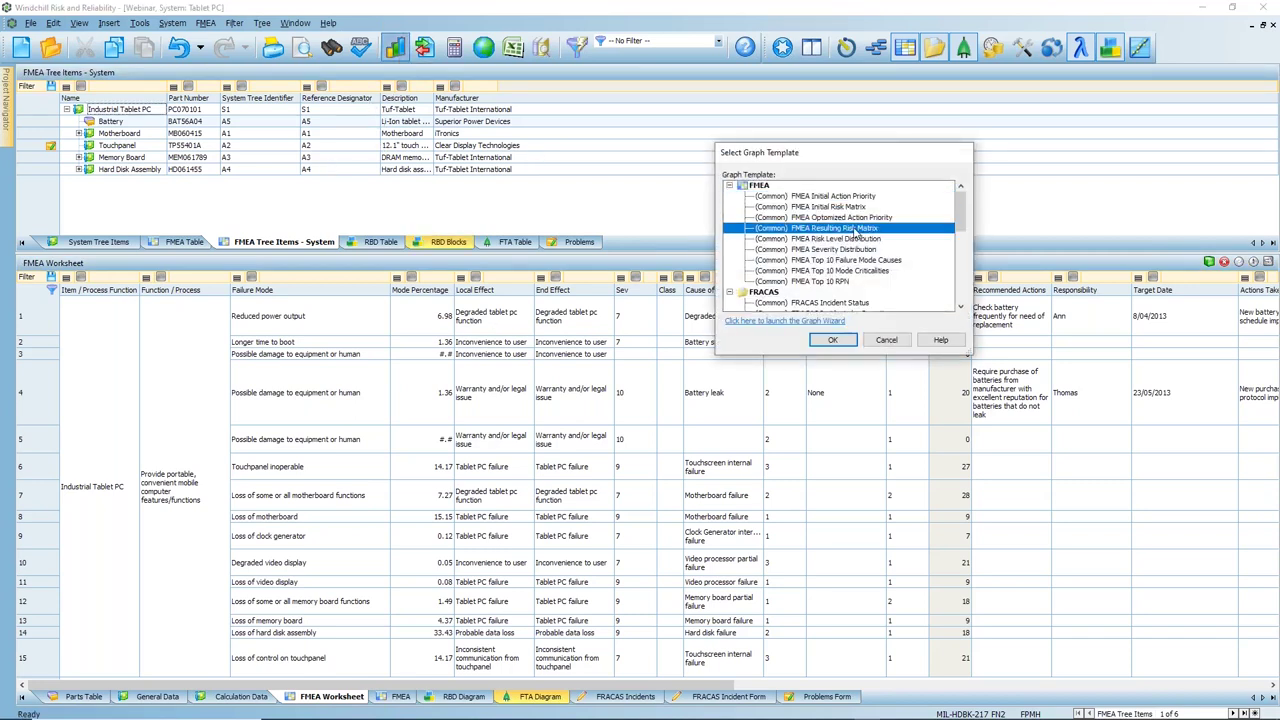
{"action": "left_click", "coordinate": [833, 340]}
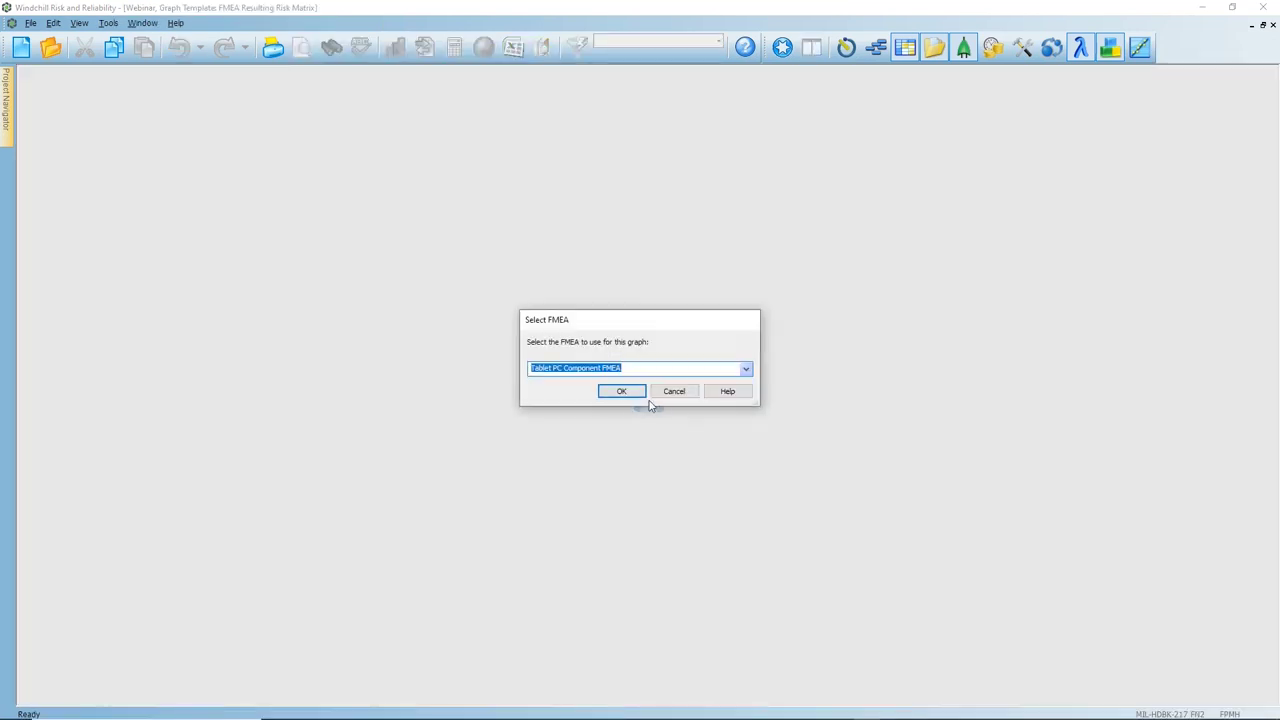
{"action": "left_click", "coordinate": [625, 398]}
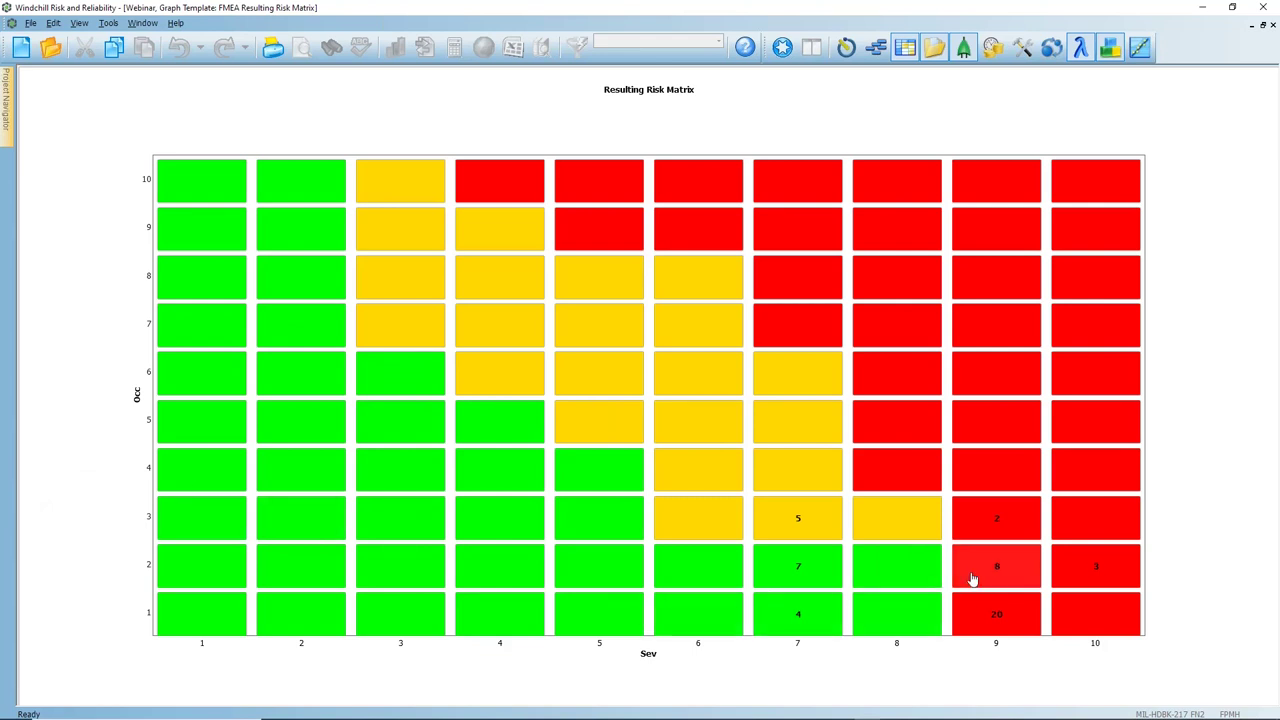
- Inspect the failure modes behind the matrix cell at severity 7 and occurrence 2 in an enlarged results window, and close the graph
{"action": "double_click", "coordinate": [802, 571]}
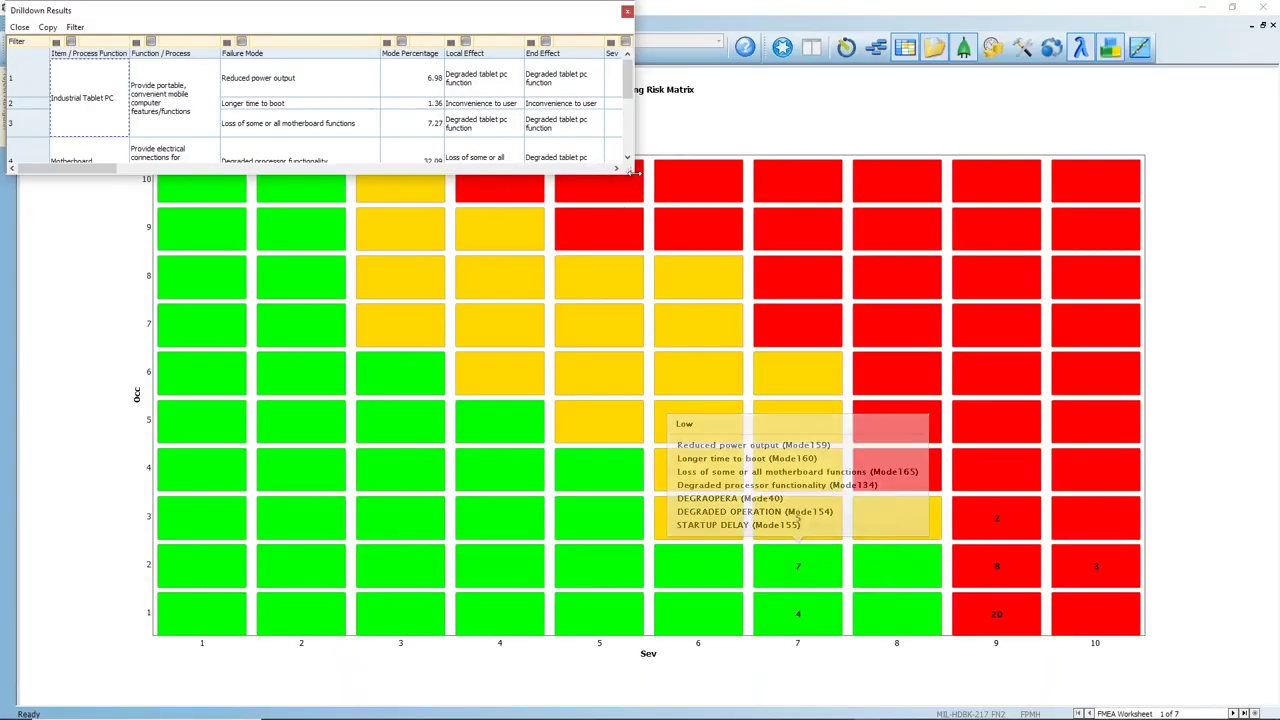
{"action": "left_click_drag", "start_coordinate": [634, 170], "coordinate": [940, 298]}
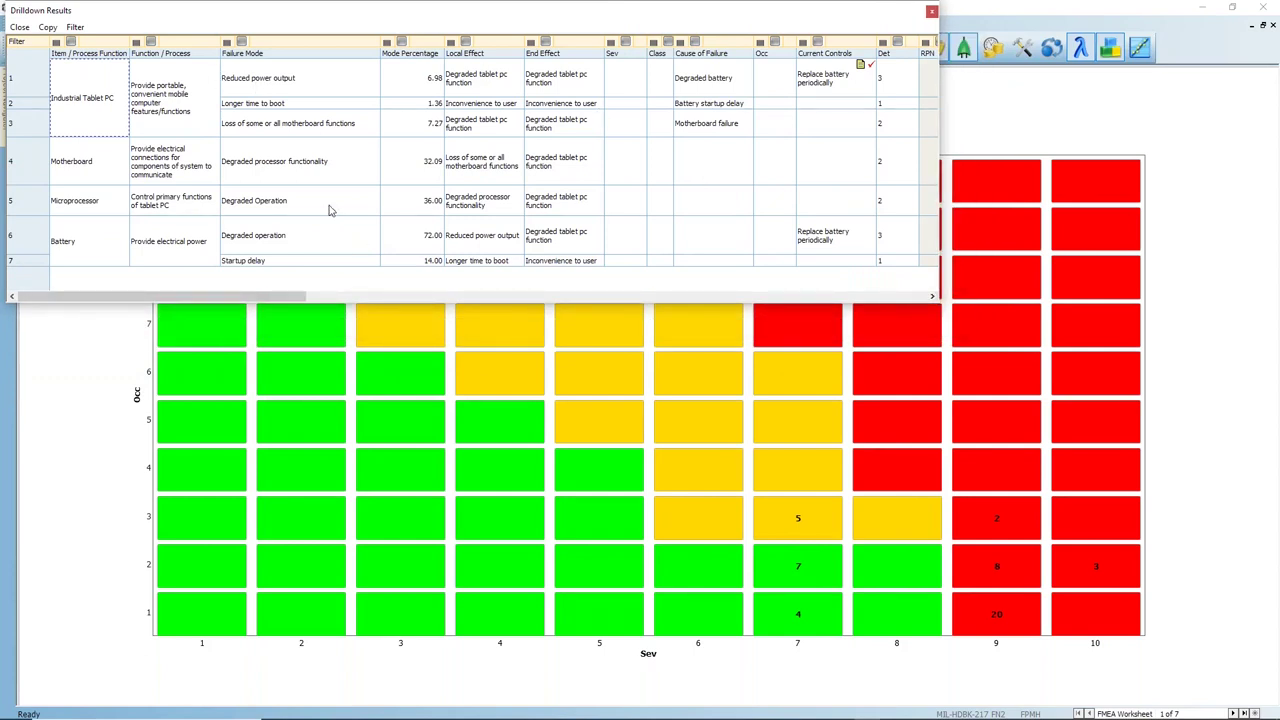
{"action": "left_click", "coordinate": [931, 13]}
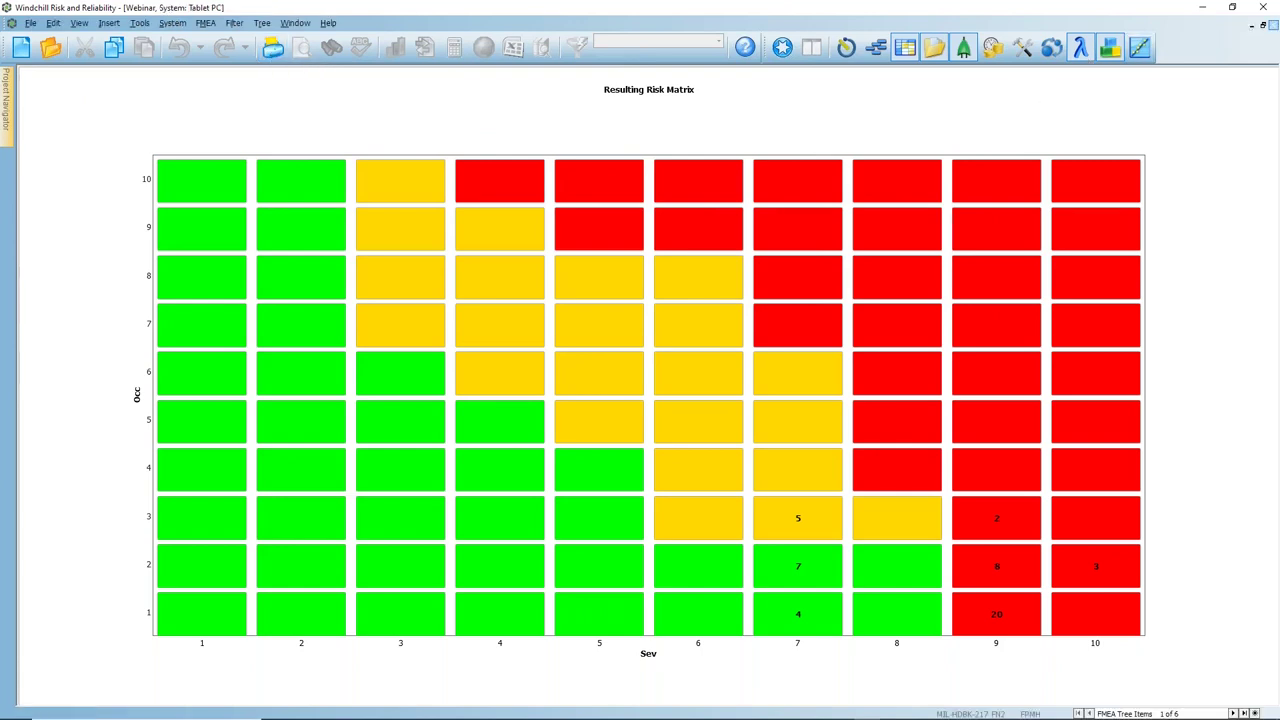
{"action": "left_click", "coordinate": [1263, 24]}
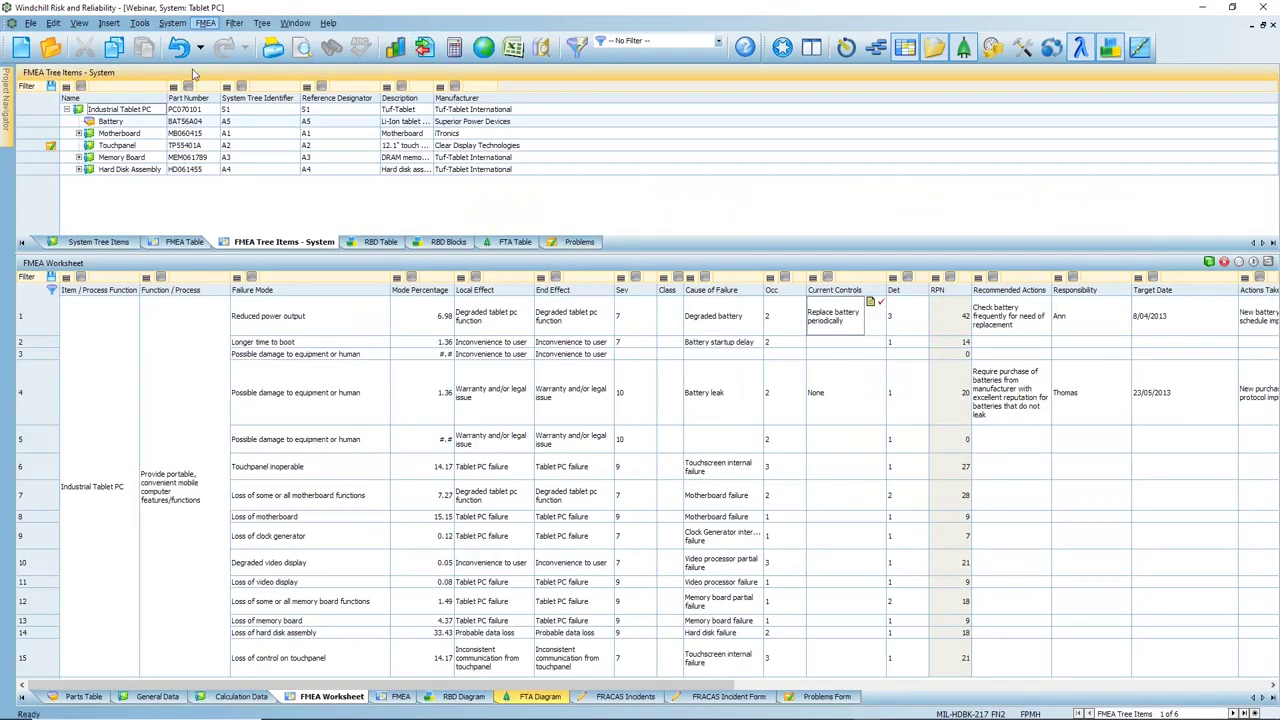
- Preview the FMEA Standard Design A4 report for the Tablet PC Component FMEA
{"action": "left_click", "coordinate": [302, 47]}
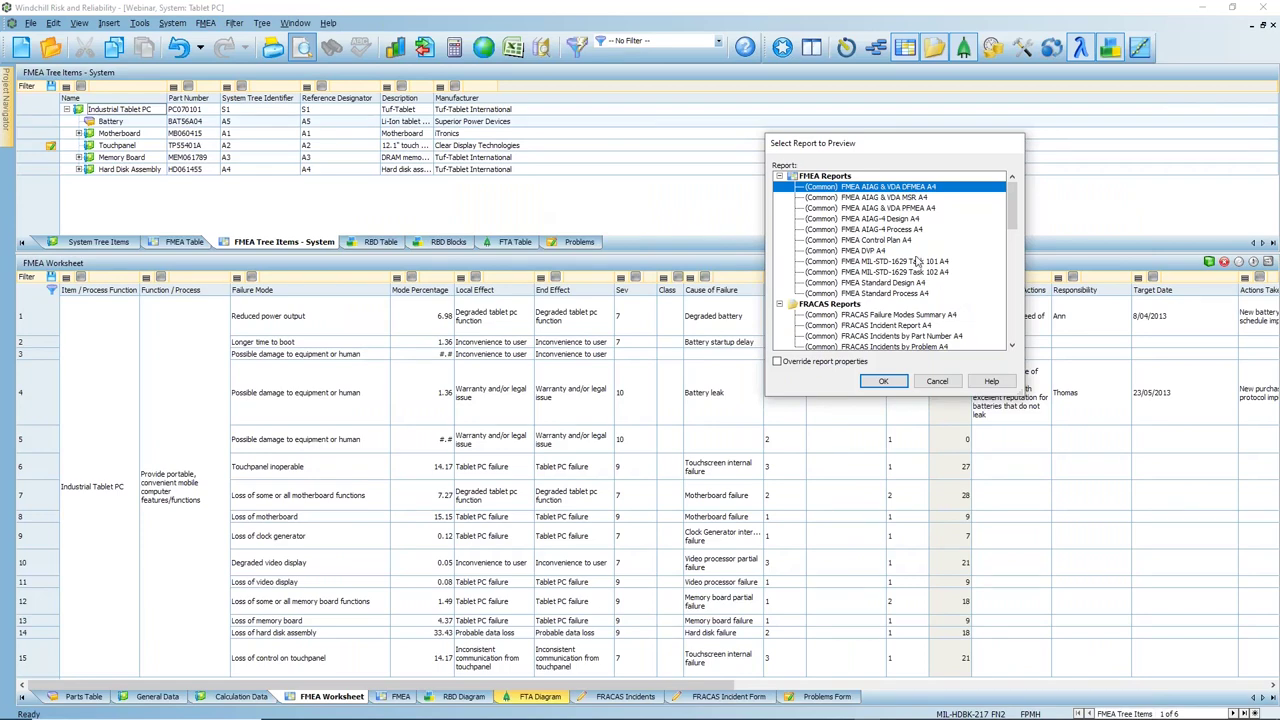
{"action": "left_click", "coordinate": [900, 283]}
{"action": "left_click", "coordinate": [885, 382]}
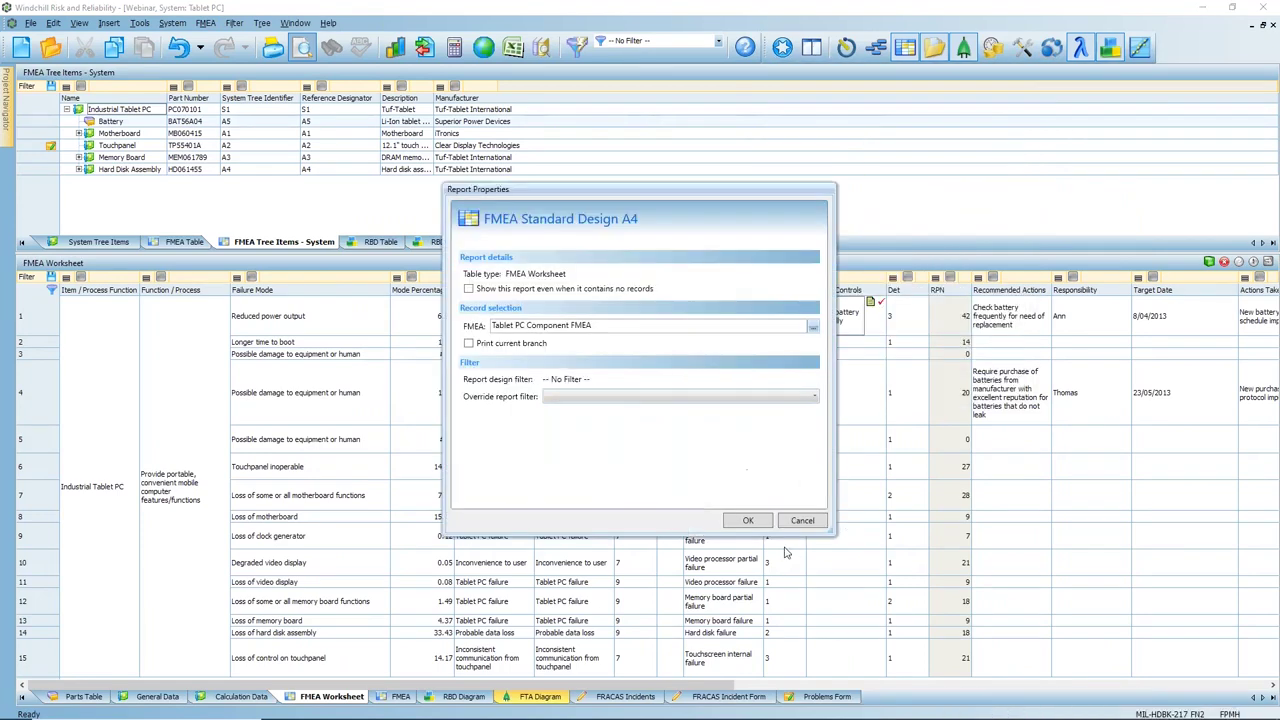
{"action": "left_click", "coordinate": [748, 522]}
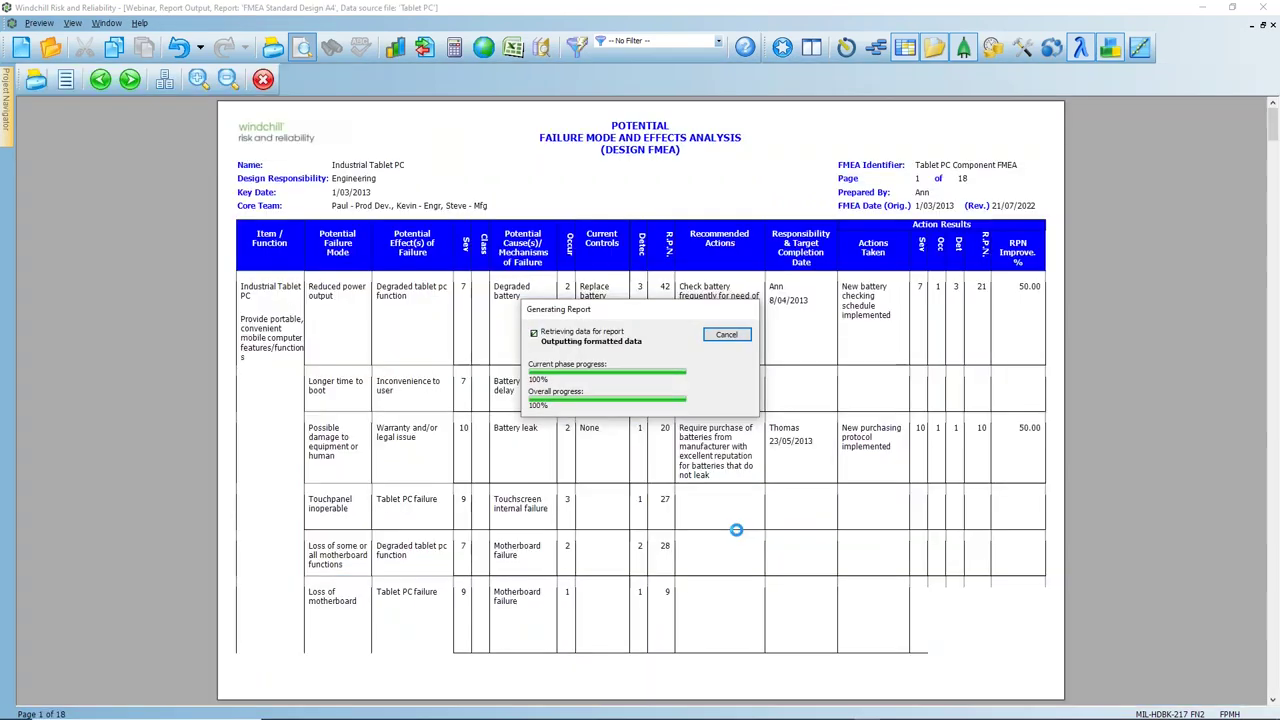
- Page through the report preview up to page 4 and close it
{"action": "left_click", "coordinate": [131, 80]}
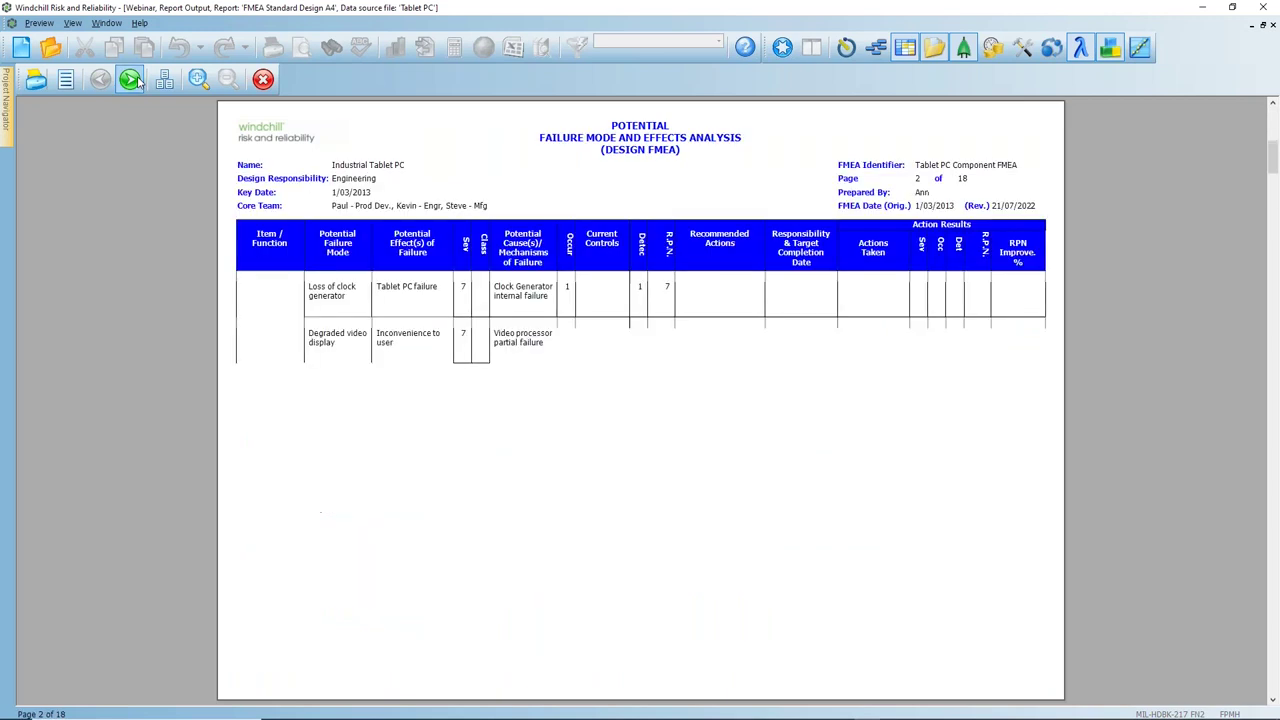
{"action": "left_click", "coordinate": [131, 80]}
{"action": "left_click", "coordinate": [131, 80]}
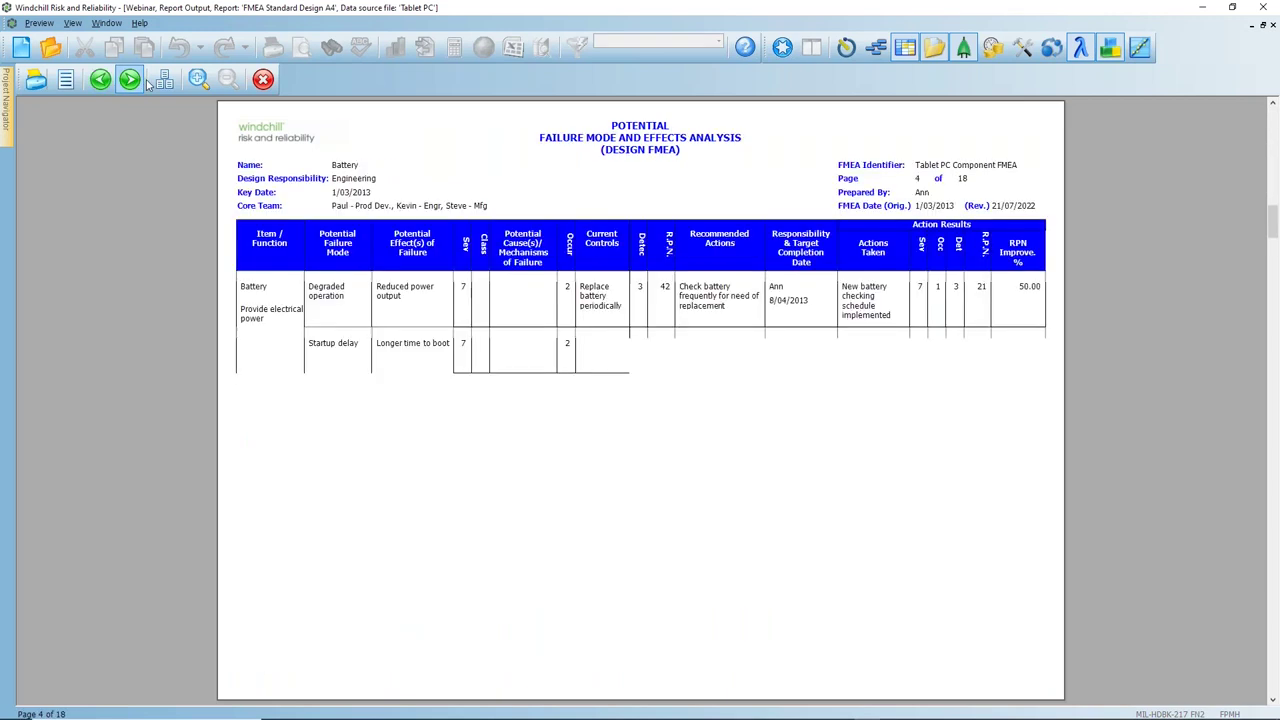
{"action": "left_click", "coordinate": [263, 79]}
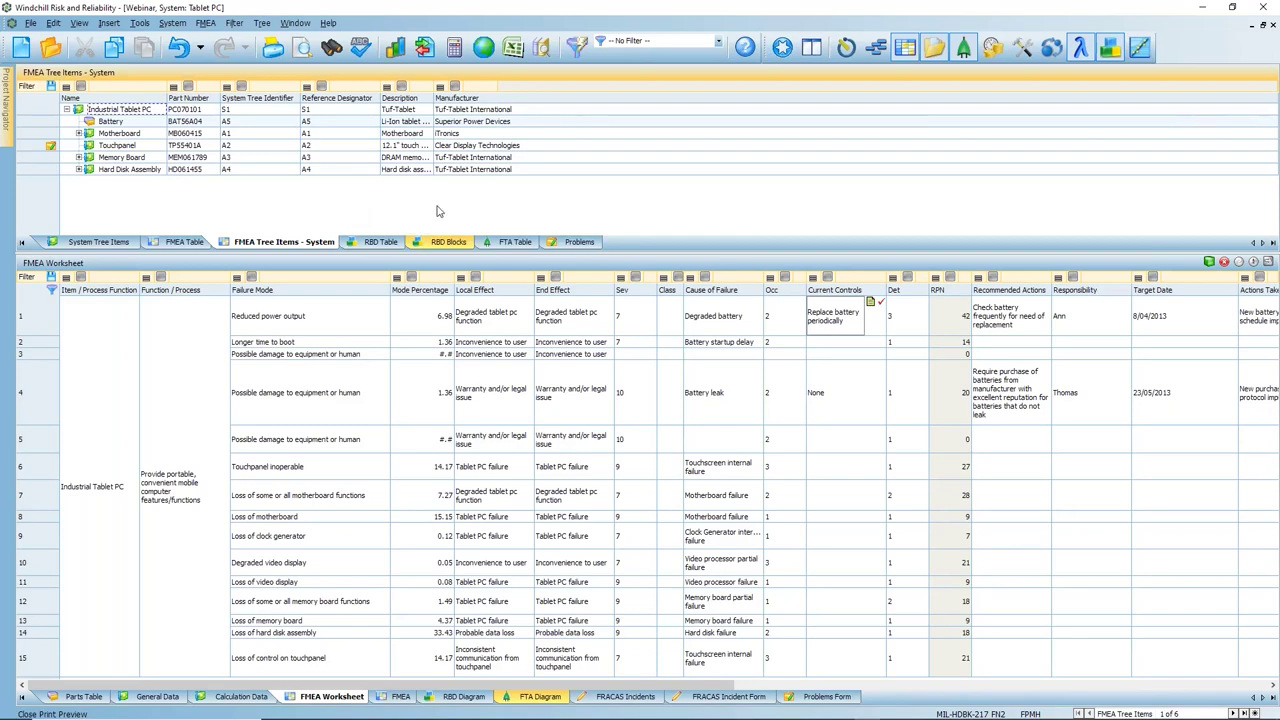
- View the Tablet PC and Hard Disk reliability block diagrams, and follow the hard disk block's link to its diagram
{"action": "left_click", "coordinate": [376, 248]}
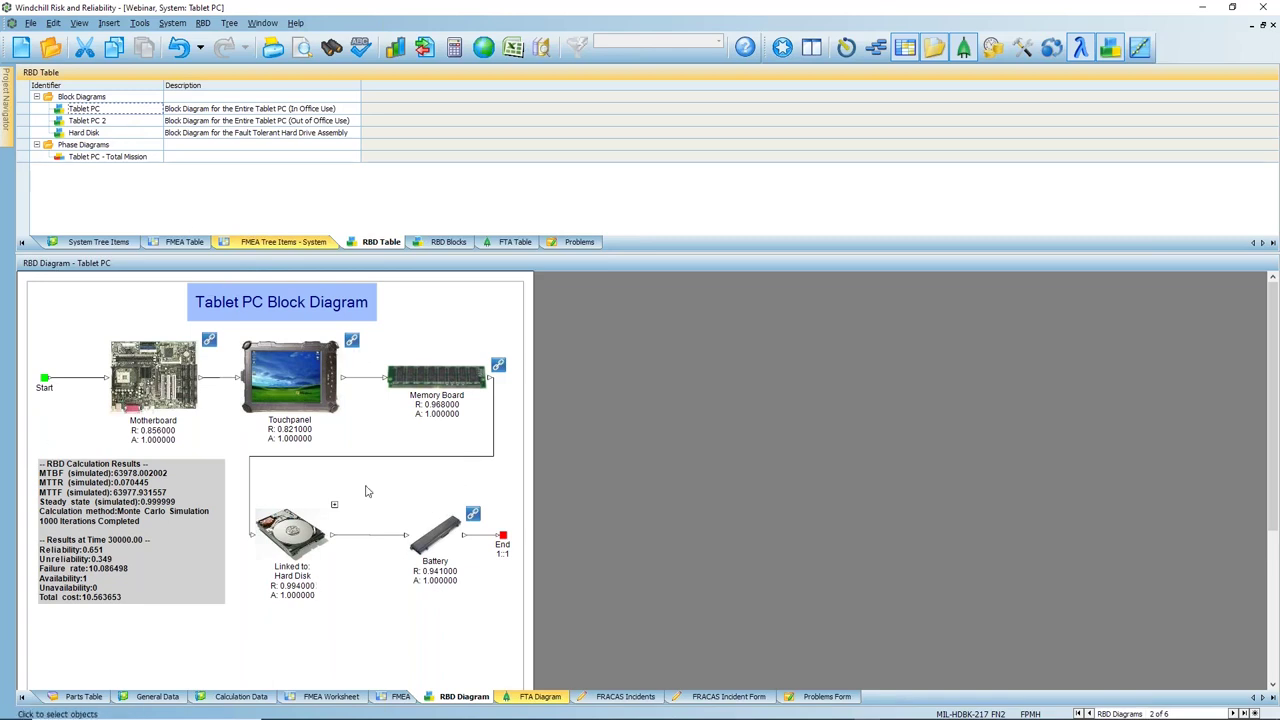
{"action": "left_click", "coordinate": [90, 132]}
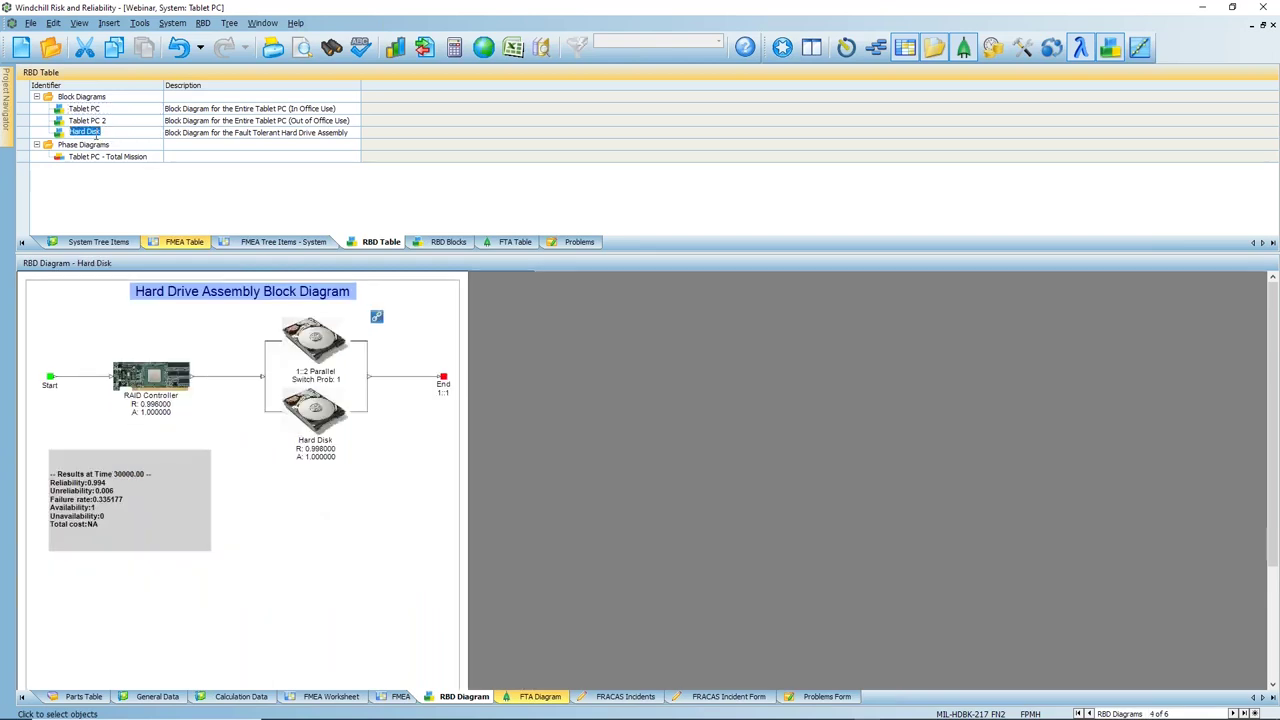
{"action": "left_click", "coordinate": [88, 108]}
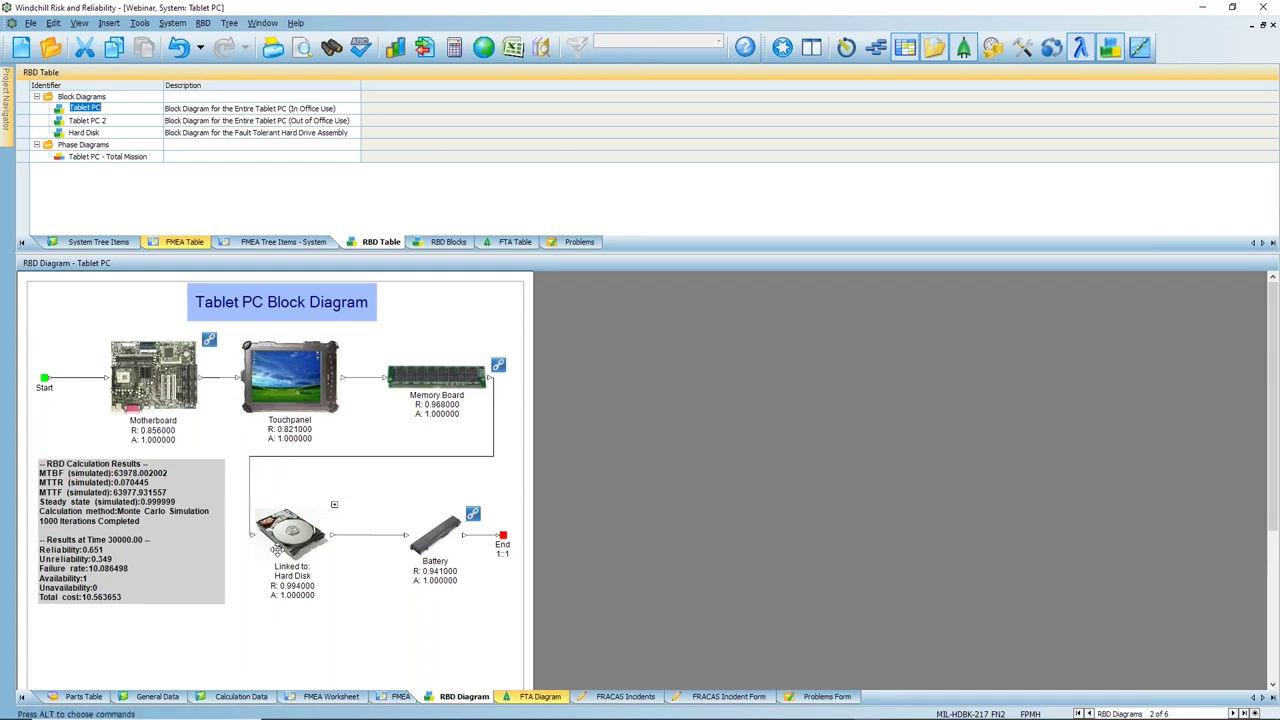
{"action": "left_click", "coordinate": [335, 508]}
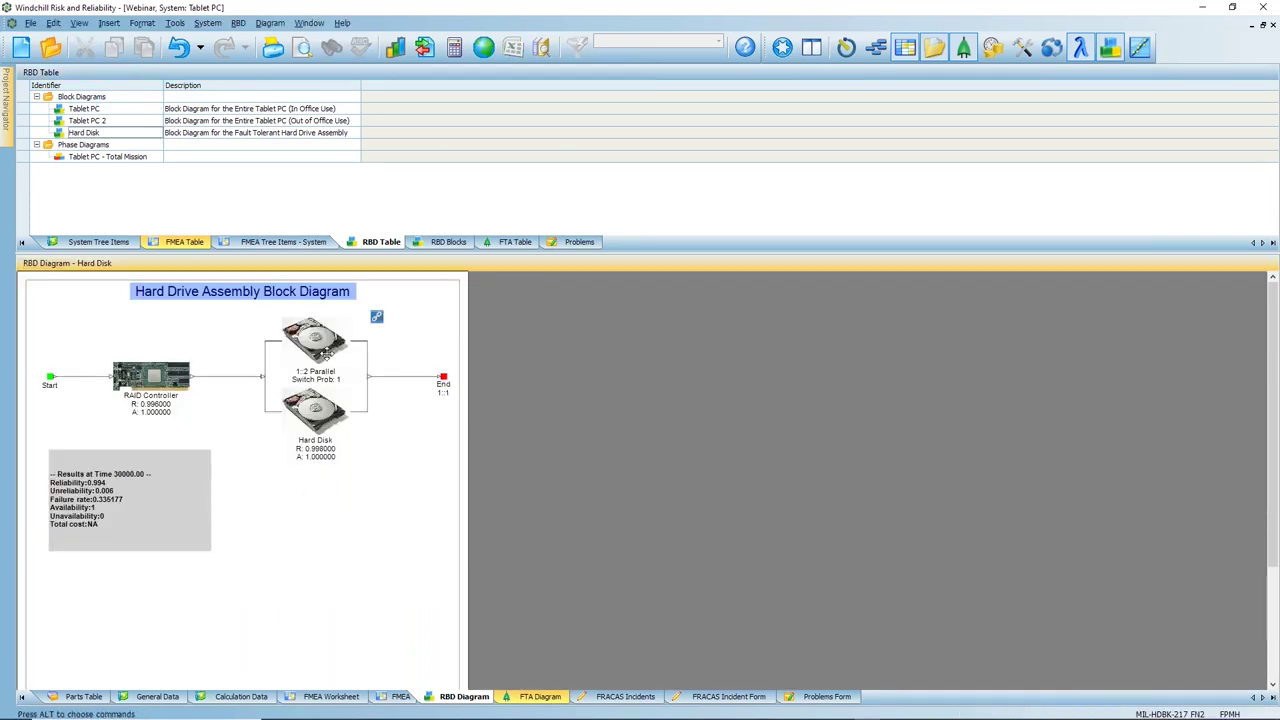
- In the Tablet PC block diagram, review the data sources available for linking the Motherboard block, leaving its link as is
{"action": "left_click", "coordinate": [96, 109]}
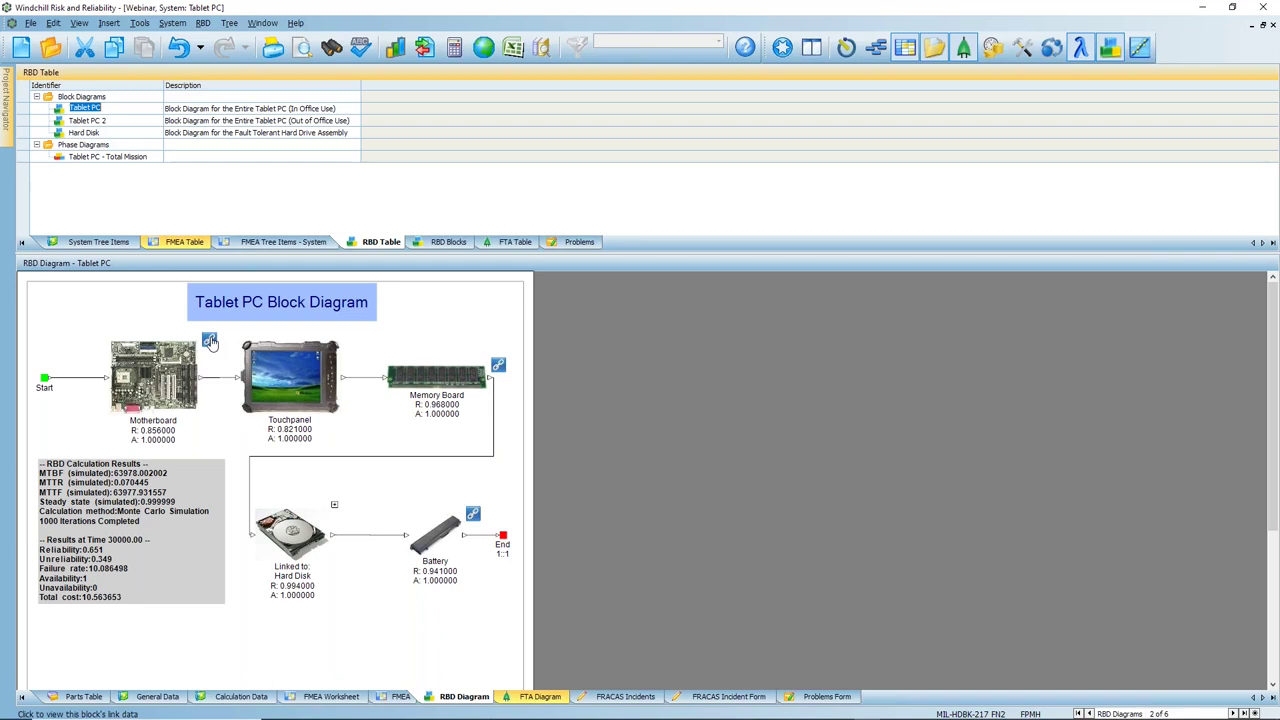
{"action": "right_click", "coordinate": [166, 370]}
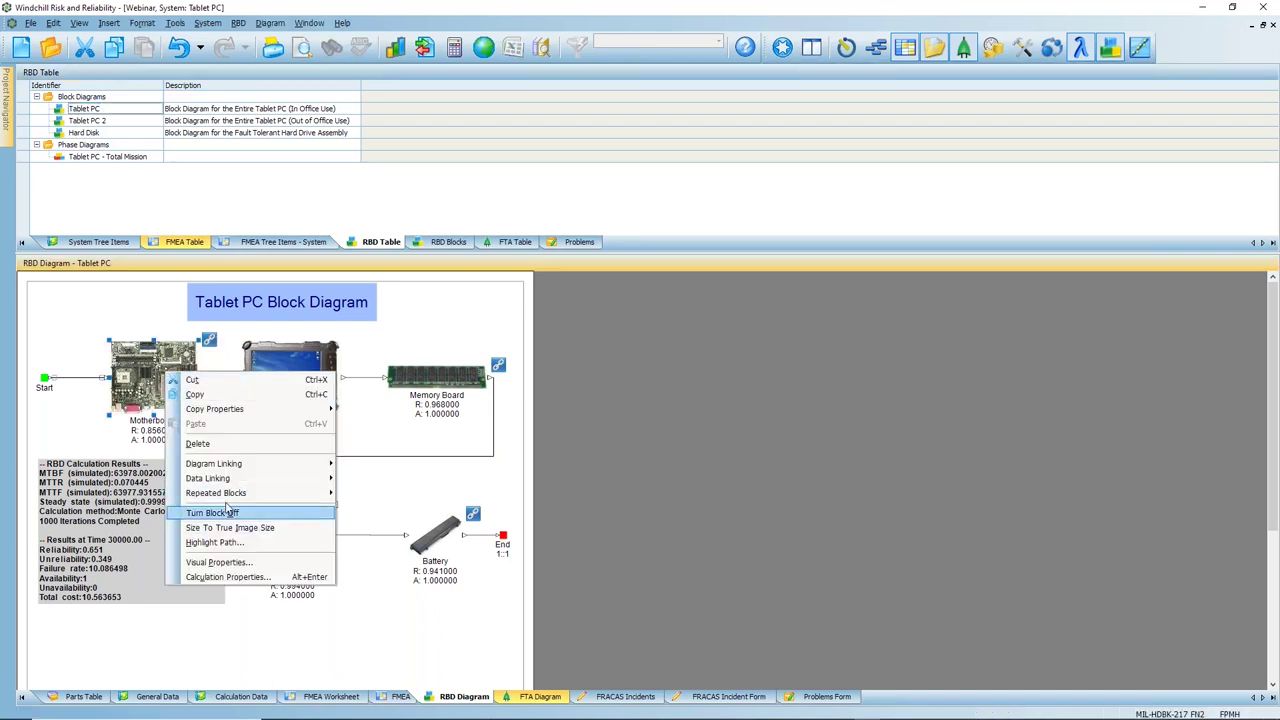
{"action": "mouse_move", "coordinate": [255, 479]}
{"action": "left_click", "coordinate": [370, 478]}
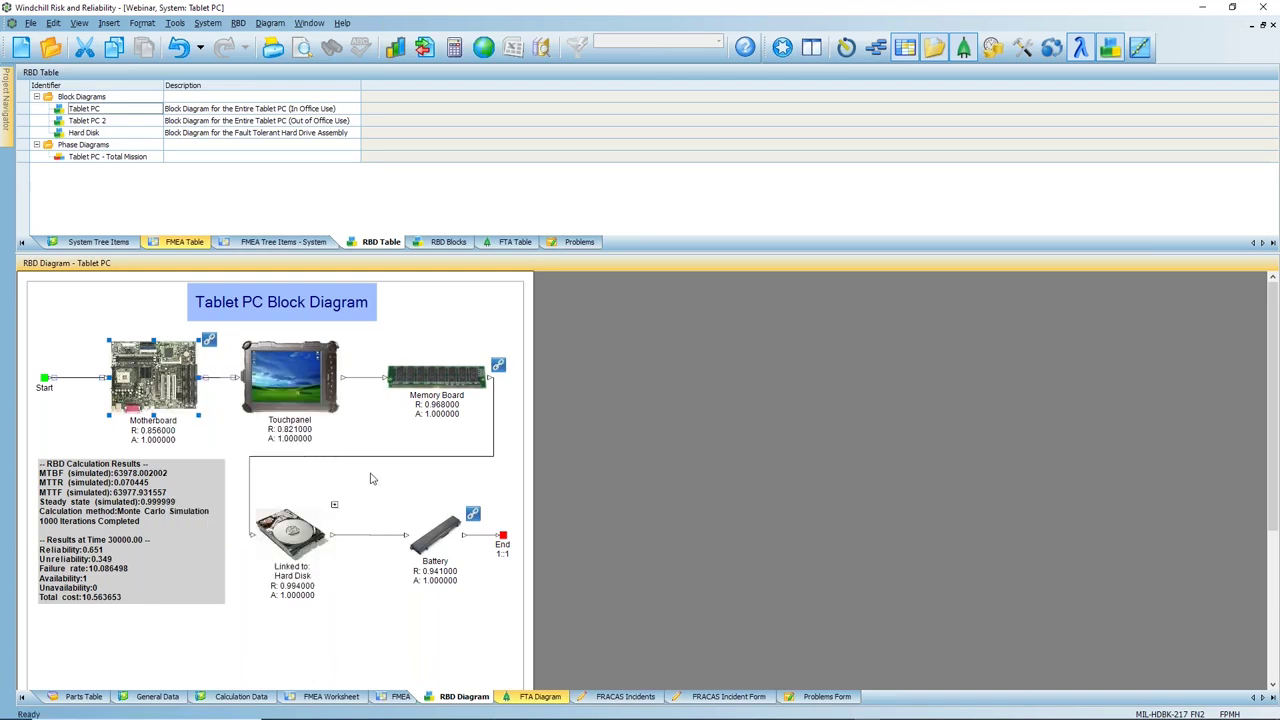
{"action": "left_click", "coordinate": [730, 315]}
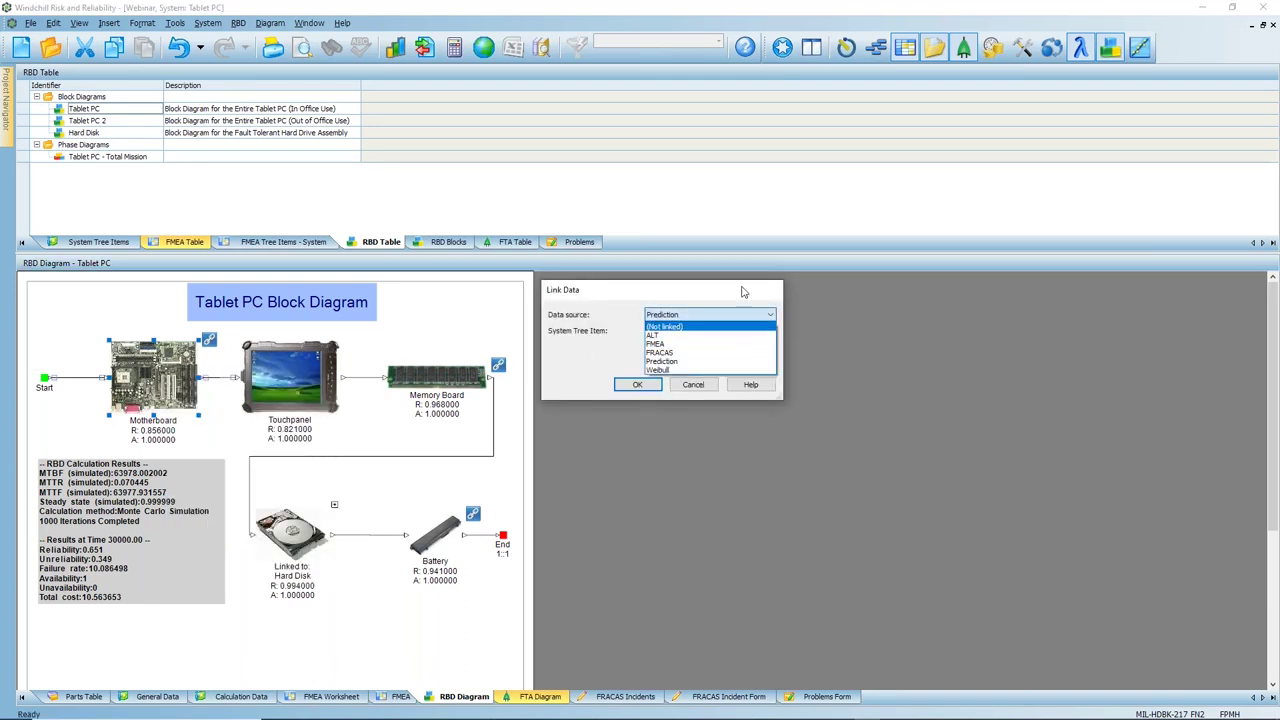
{"action": "left_click", "coordinate": [741, 295]}
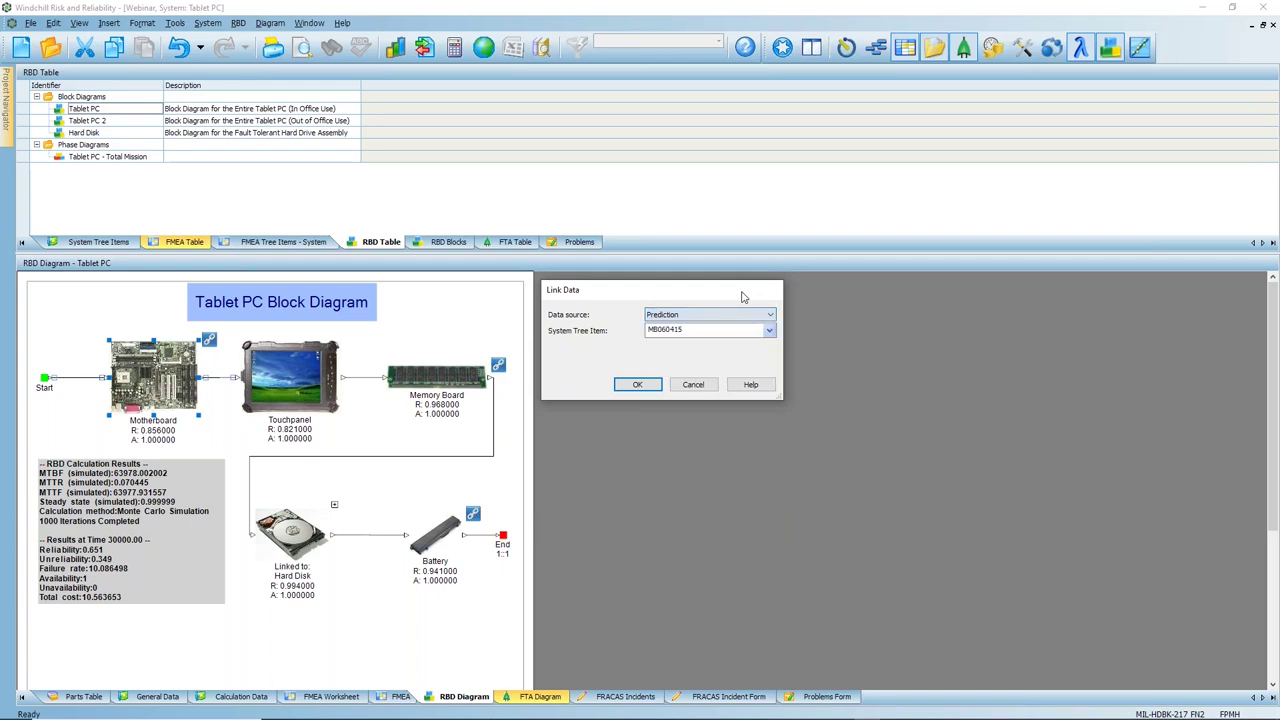
{"action": "left_click", "coordinate": [695, 387]}
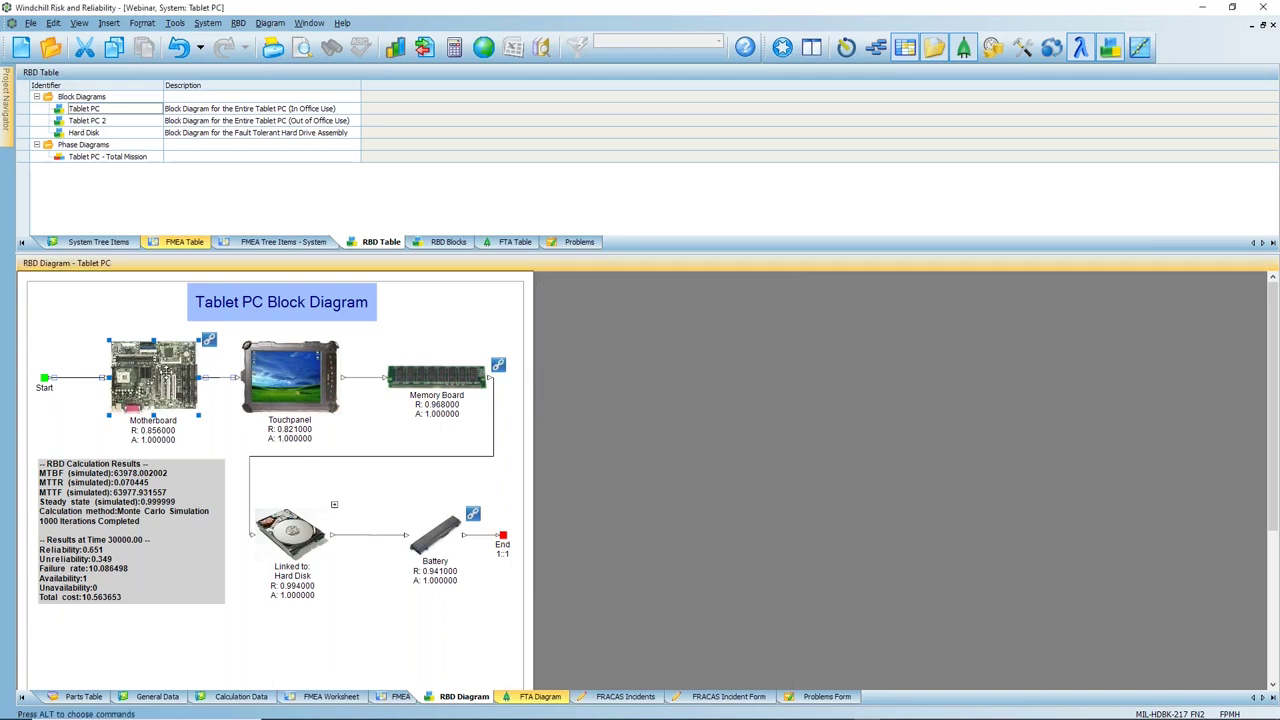
- Examine the failure distribution and standby failure settings in the Motherboard block's calculation properties
{"action": "right_click", "coordinate": [175, 367]}
{"action": "left_click", "coordinate": [205, 565]}
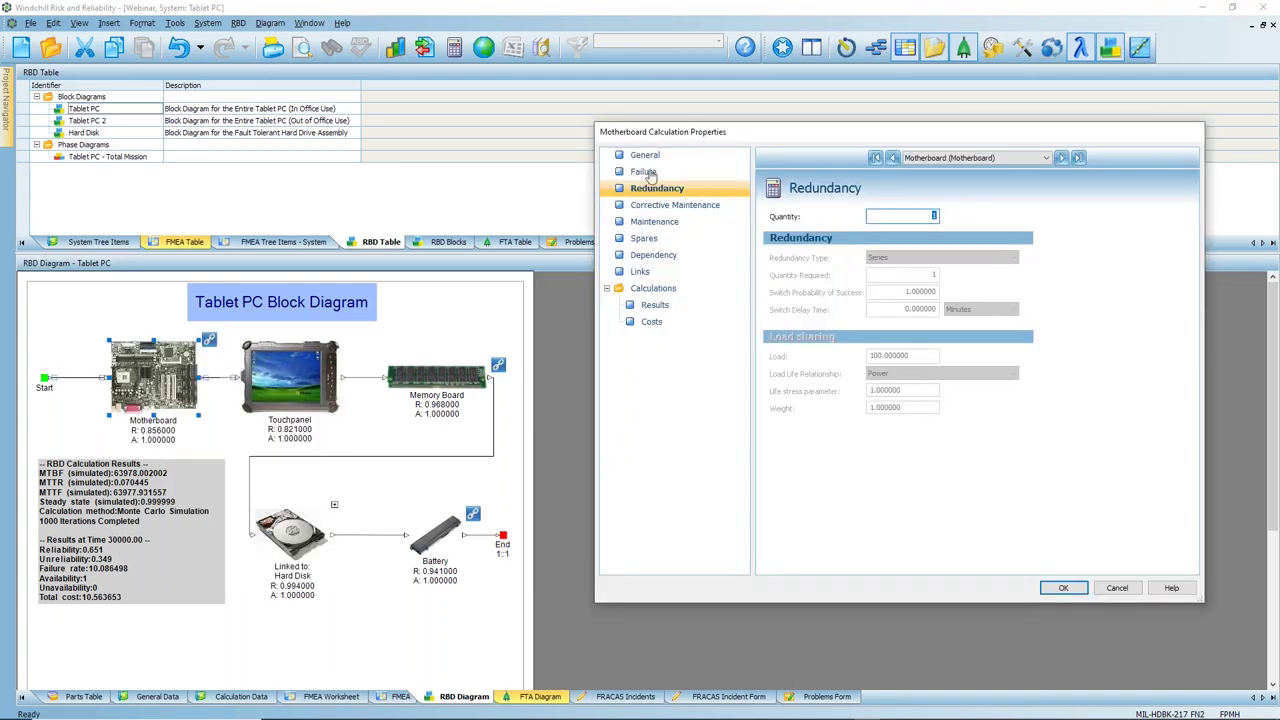
{"action": "left_click", "coordinate": [644, 171]}
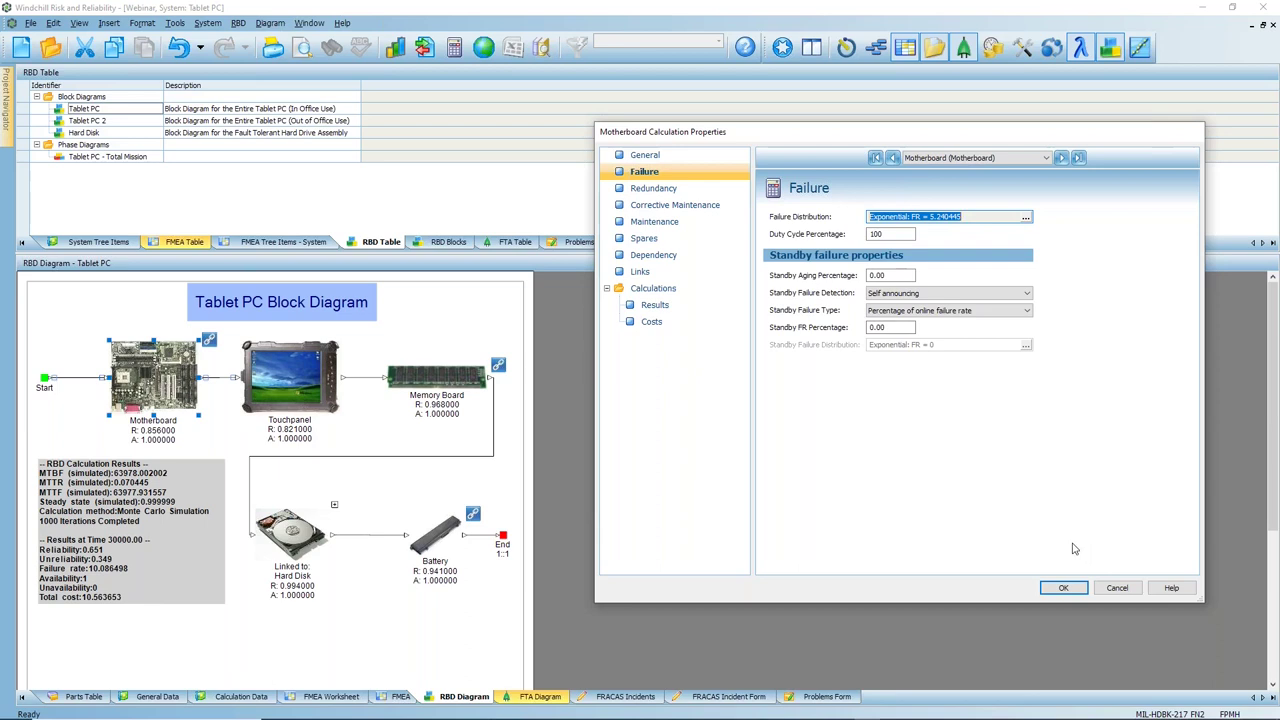
{"action": "left_click", "coordinate": [1114, 588]}
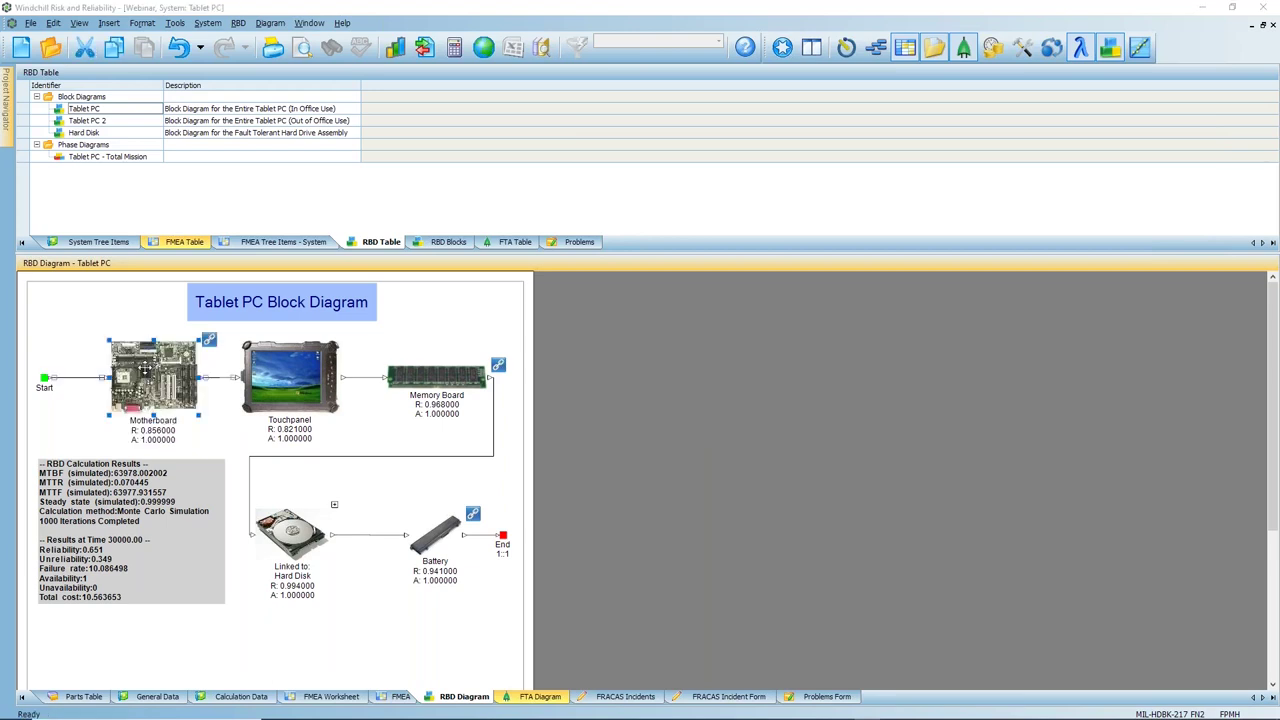
- Examine the Motherboard block's redundancy, corrective maintenance and maintenance settings, including the available repair resources
{"action": "double_click", "coordinate": [145, 367]}
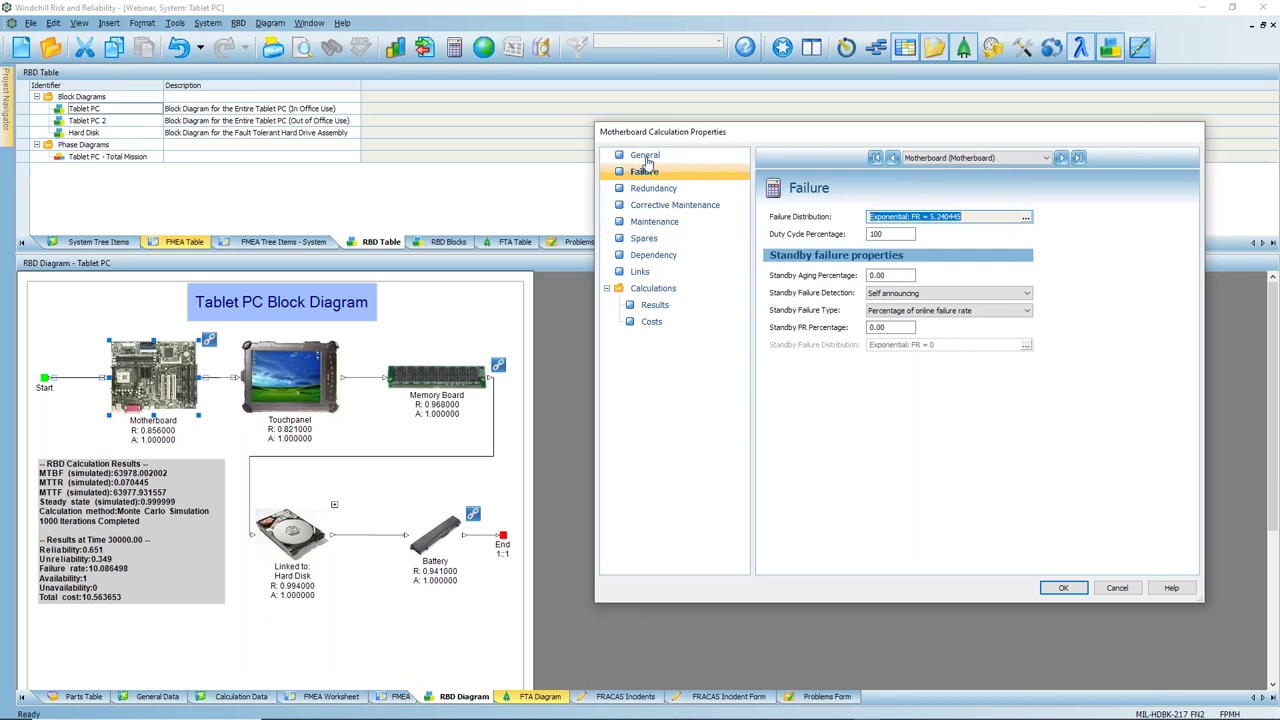
{"action": "left_click", "coordinate": [665, 188]}
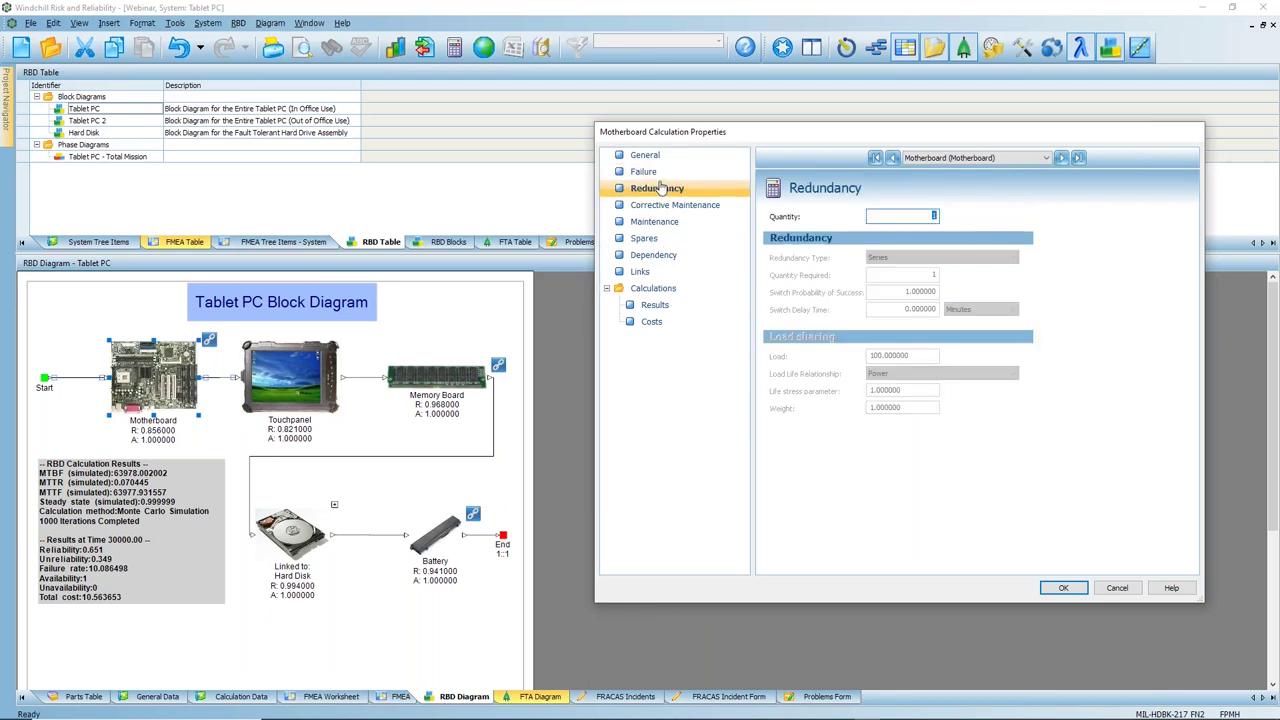
{"action": "left_click", "coordinate": [672, 208]}
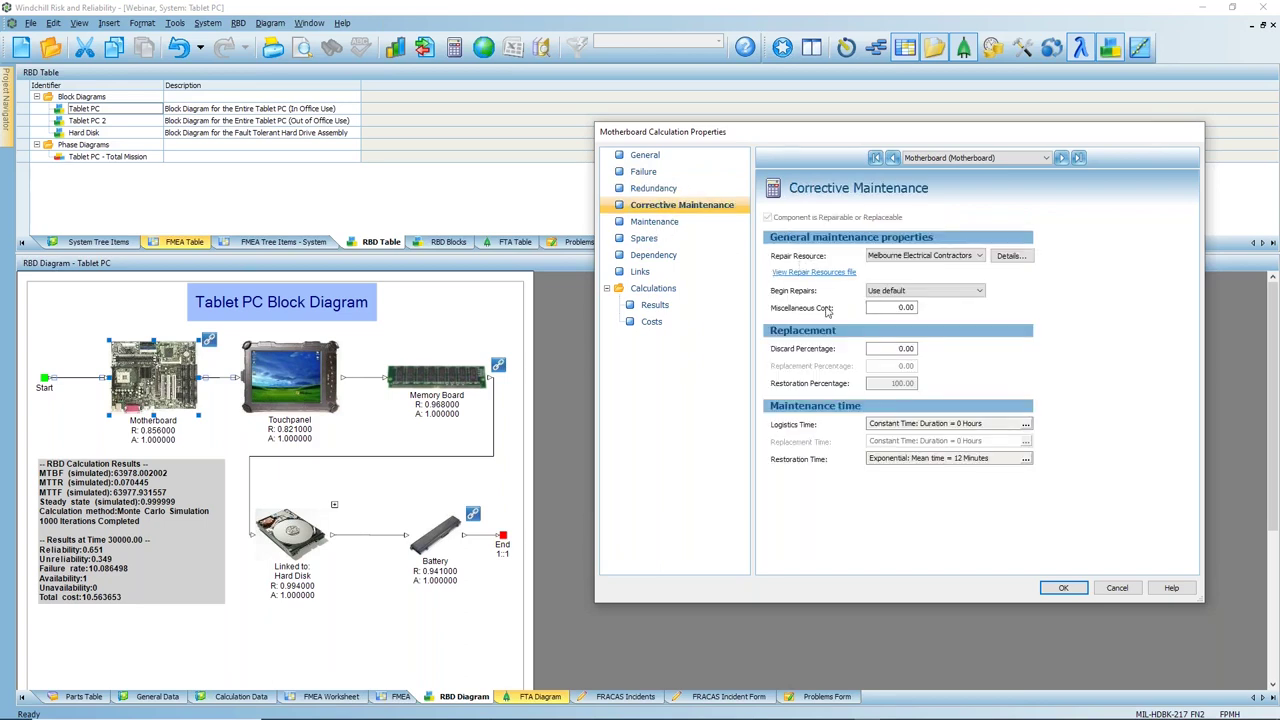
{"action": "left_click", "coordinate": [955, 257]}
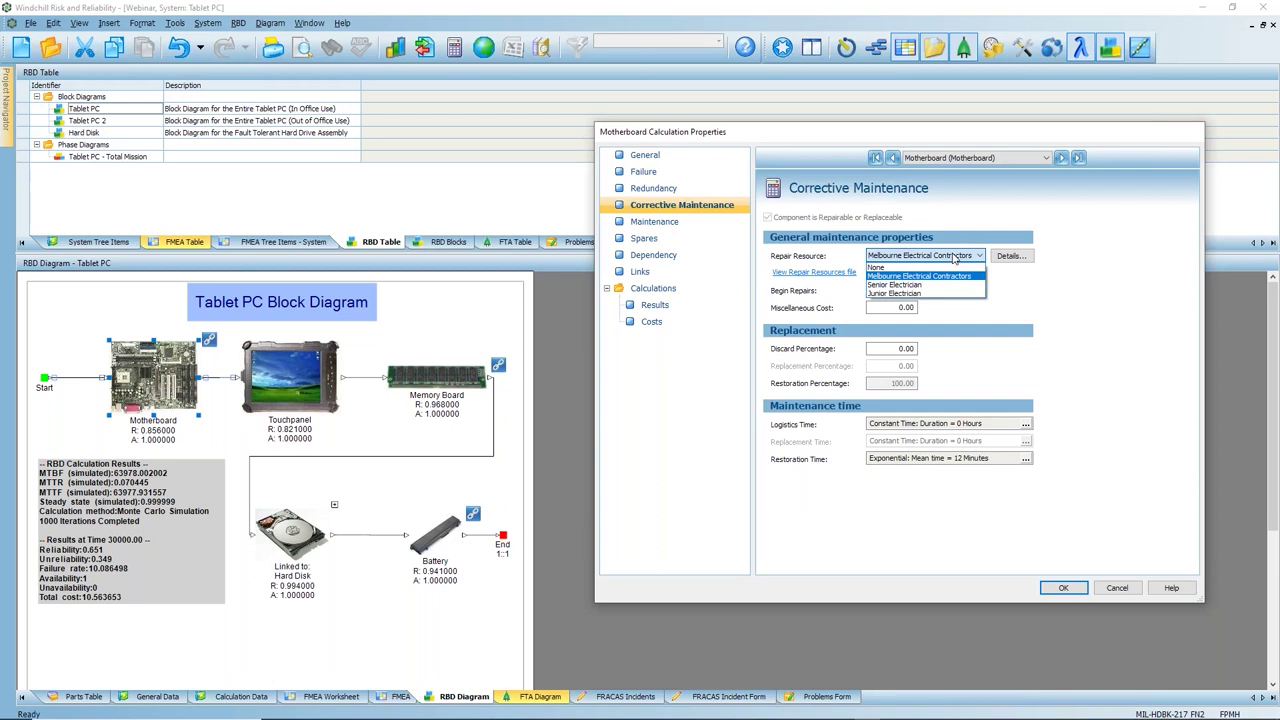
{"action": "left_click", "coordinate": [962, 320]}
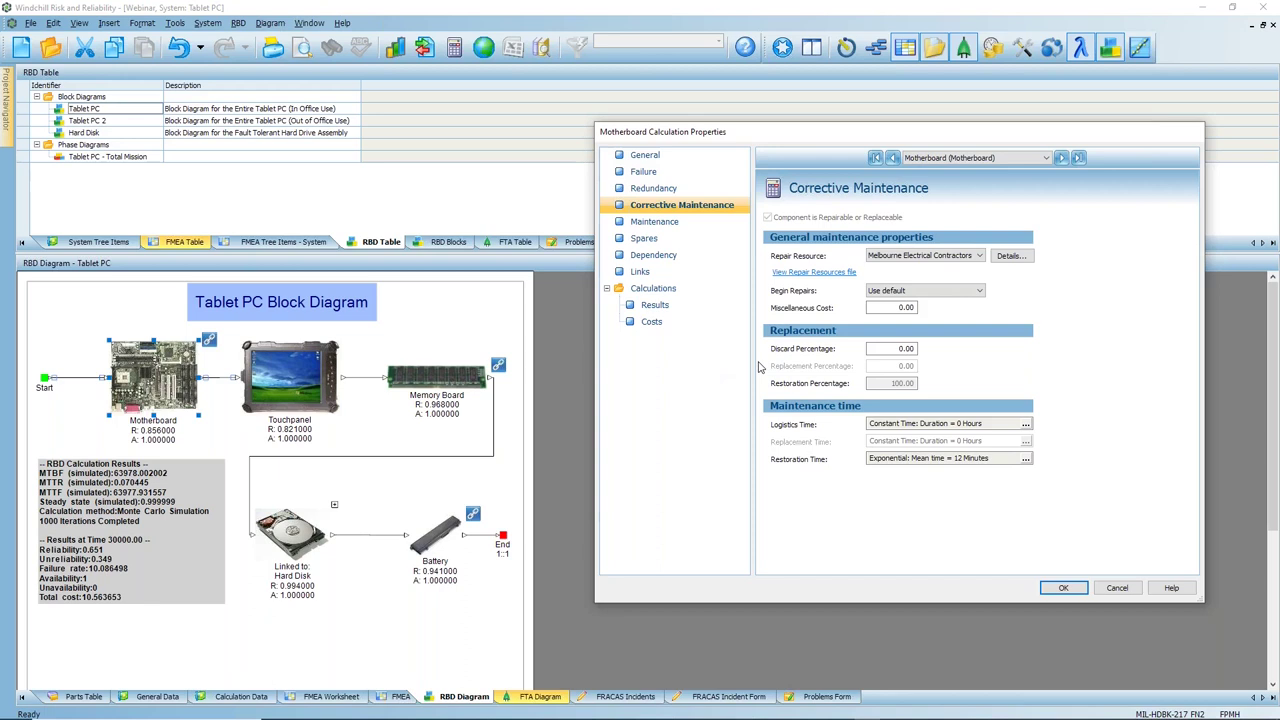
{"action": "left_click", "coordinate": [666, 224]}
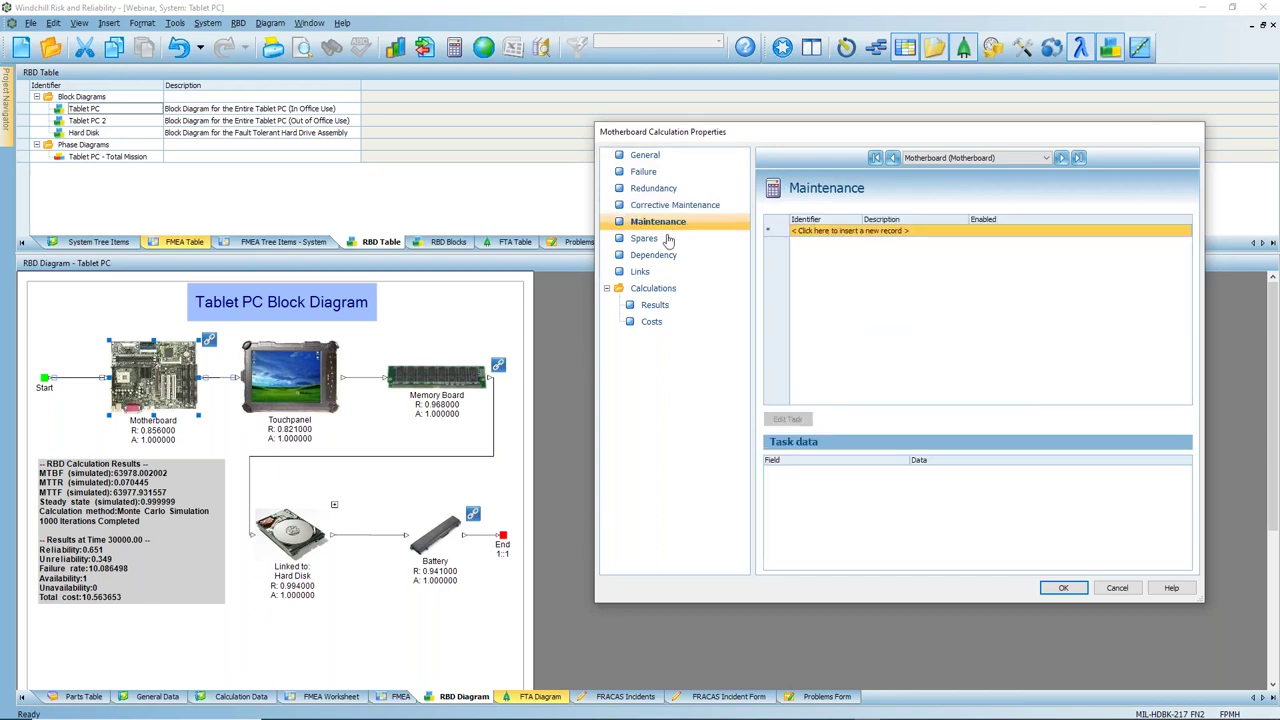
- Try assigning the Melbourne spares pool to the Motherboard block and cancel its calculation properties
{"action": "left_click", "coordinate": [646, 238]}
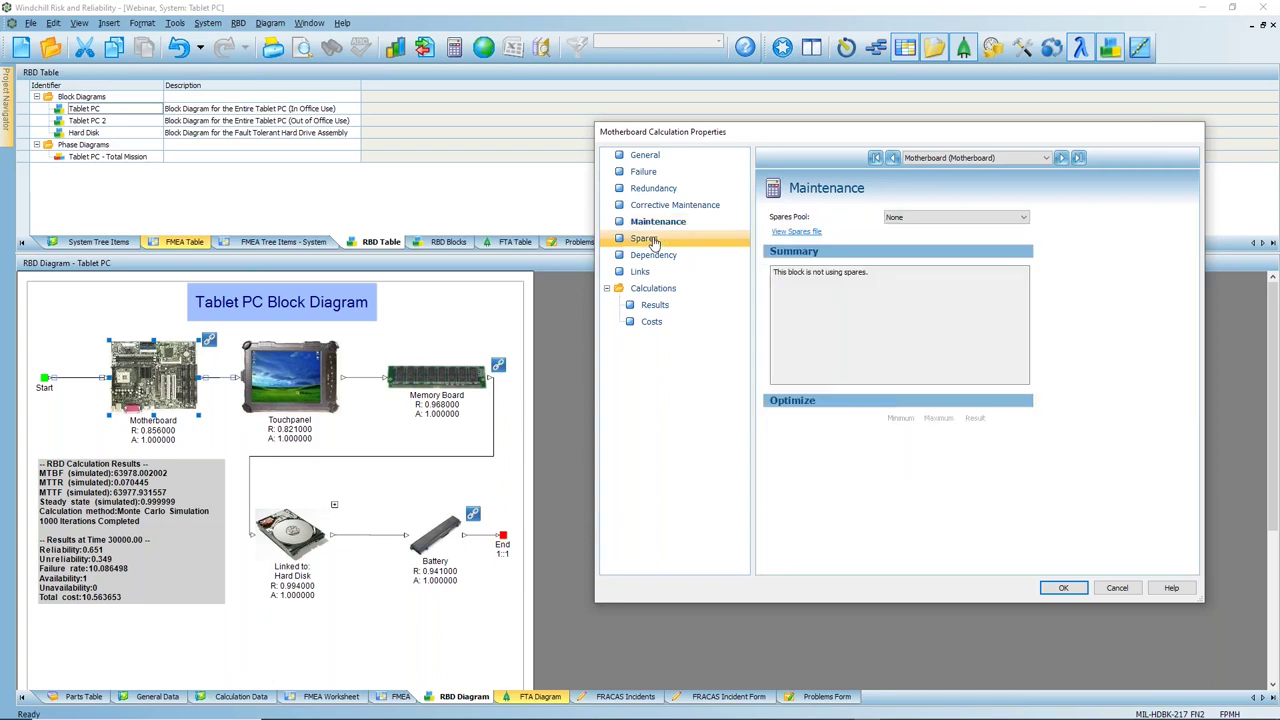
{"action": "left_click", "coordinate": [899, 217]}
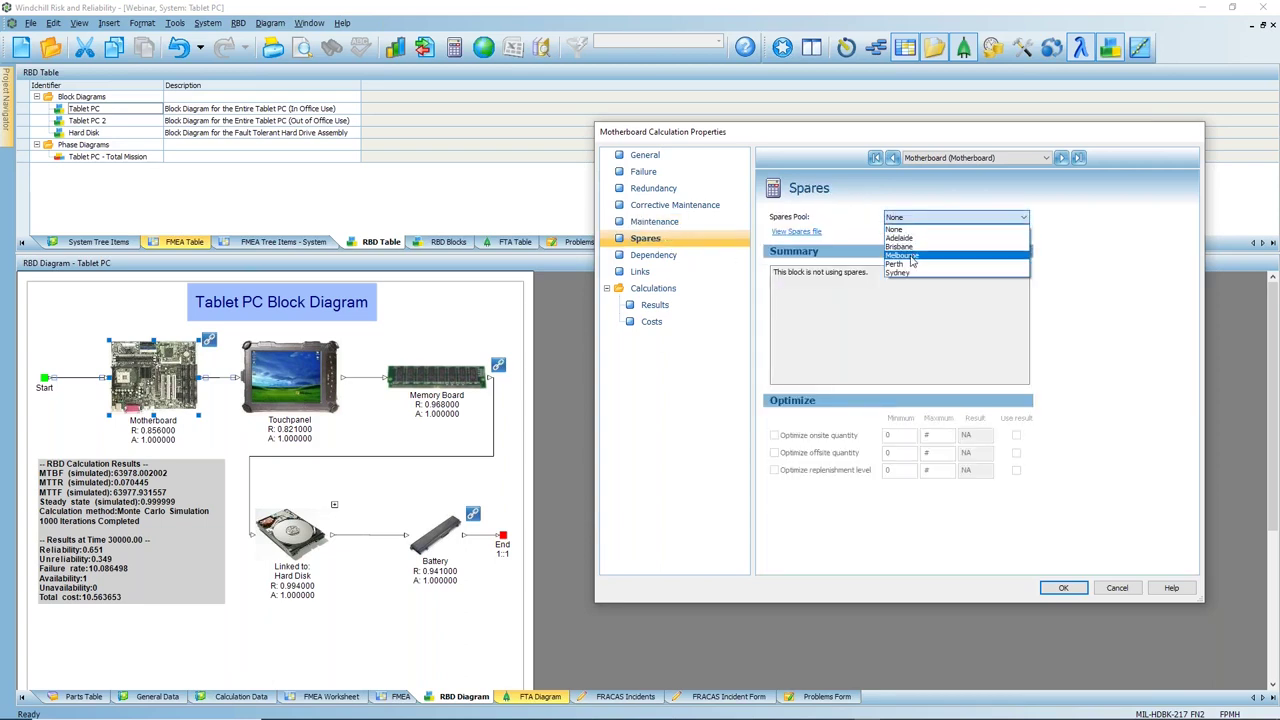
{"action": "left_click", "coordinate": [902, 255]}
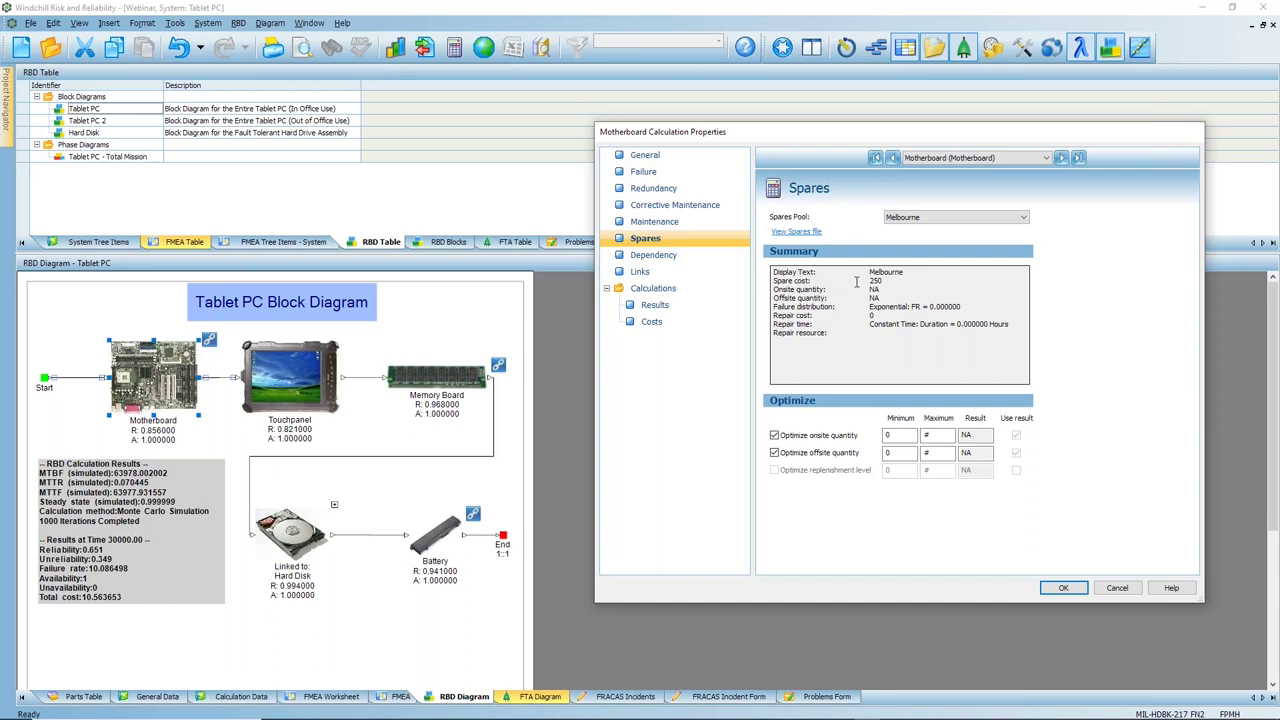
{"action": "left_click", "coordinate": [1117, 588]}
- Apply the Integrated Circuit style to the Motherboard block in its visual properties
{"action": "right_click", "coordinate": [172, 386]}
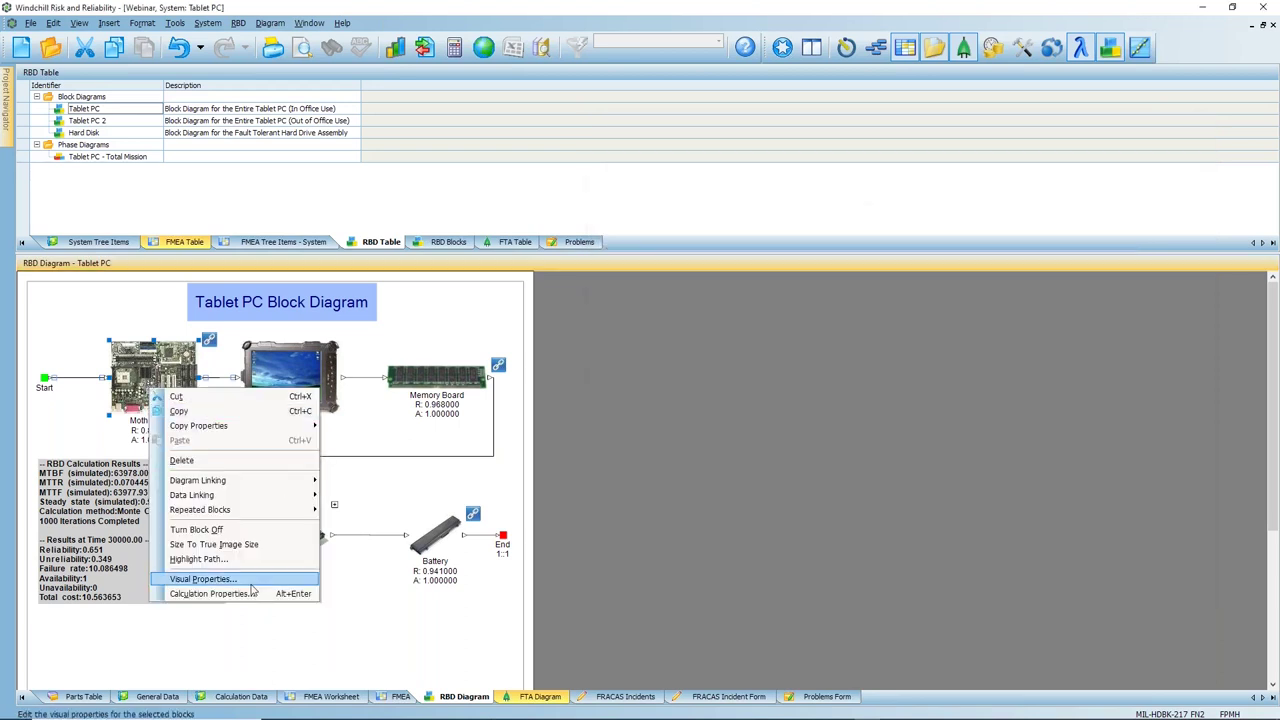
{"action": "left_click", "coordinate": [583, 228]}
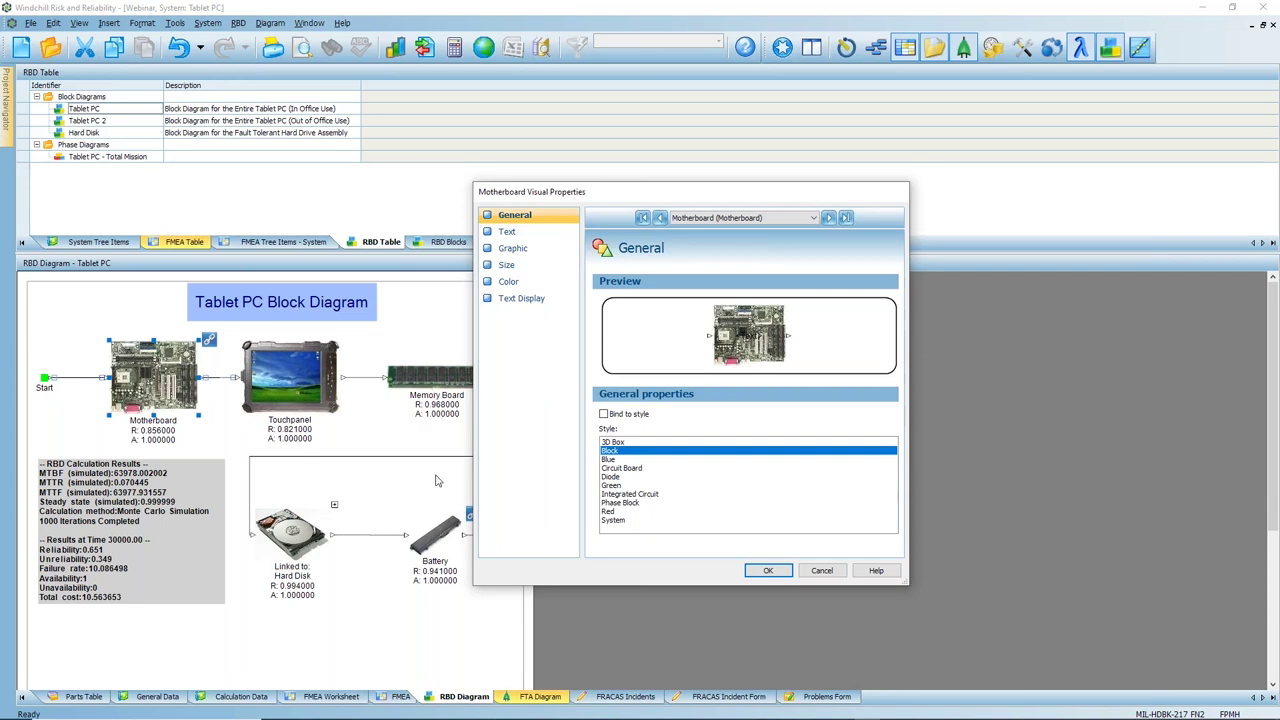
{"action": "left_click", "coordinate": [628, 494]}
{"action": "left_click", "coordinate": [604, 414]}
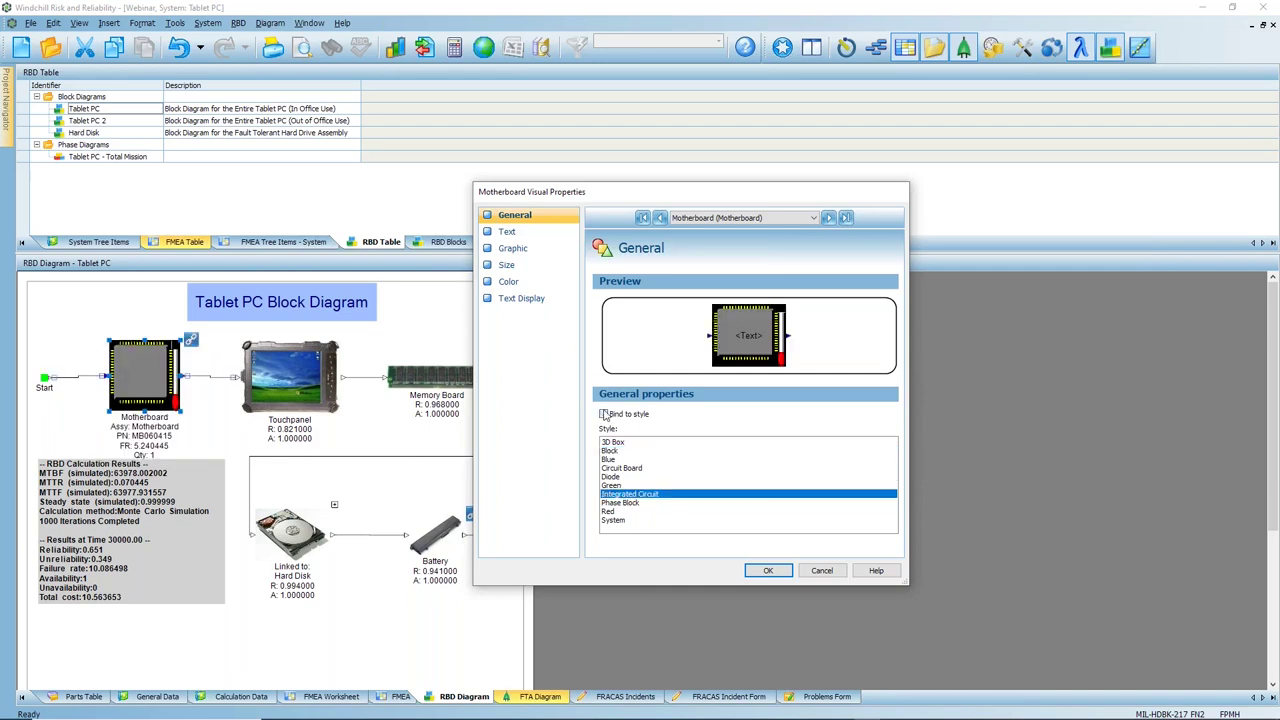
- Set the Motherboard block's image to the PNG file Motherboard-icon.png from the desktop and accept the visual properties
{"action": "left_click", "coordinate": [516, 250]}
{"action": "left_click", "coordinate": [891, 497]}
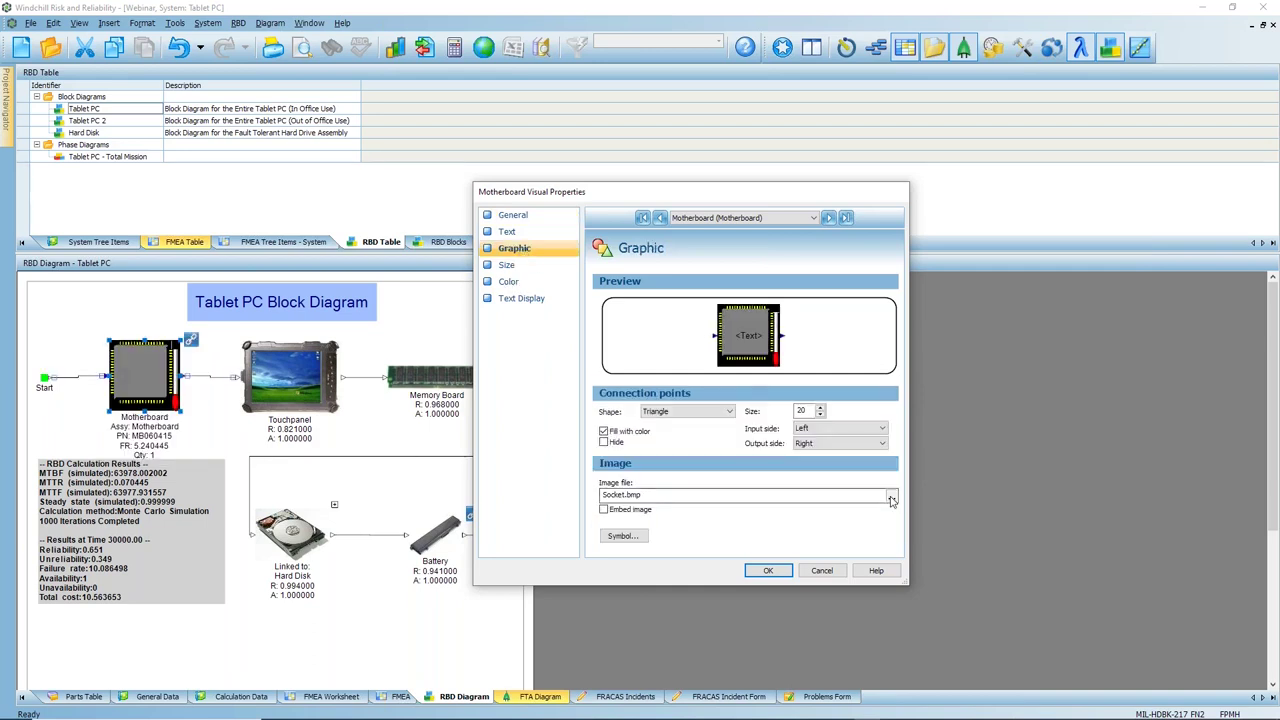
{"action": "left_click", "coordinate": [510, 340]}
{"action": "scroll", "coordinate": [627, 381], "scroll_direction": "down", "scroll_amount": 2}
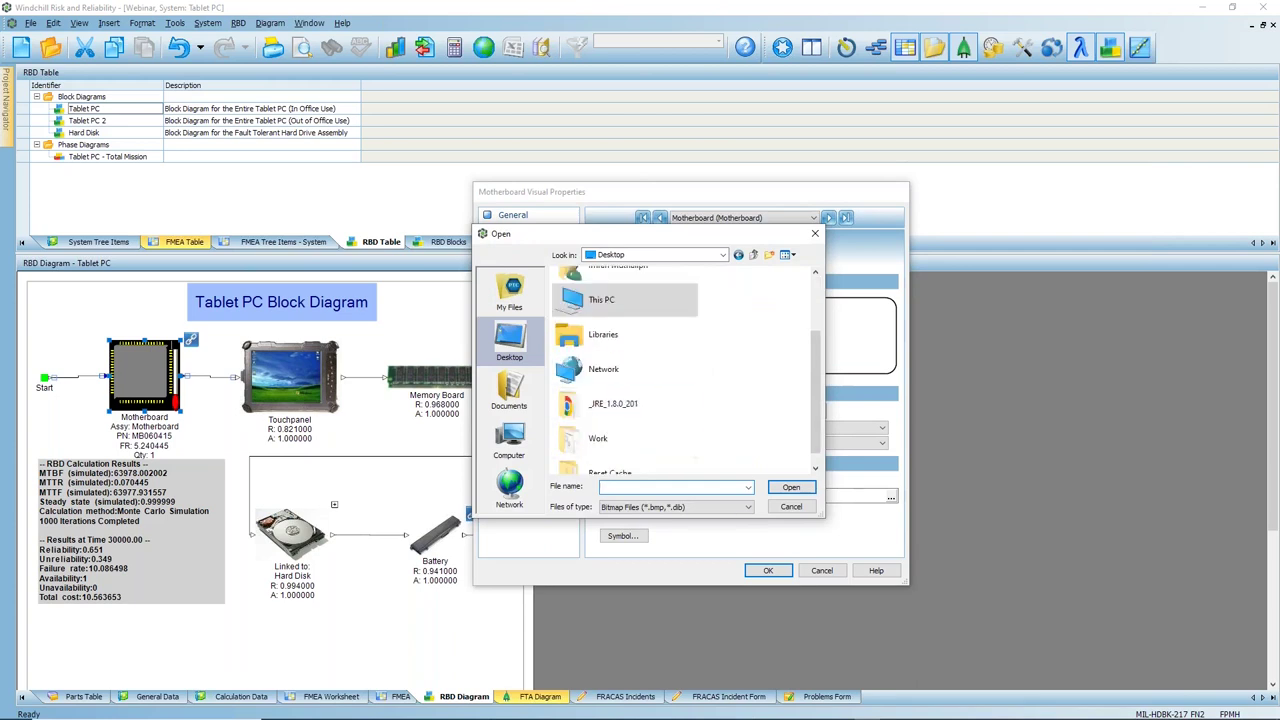
{"action": "left_click", "coordinate": [647, 507]}
{"action": "left_click", "coordinate": [627, 553]}
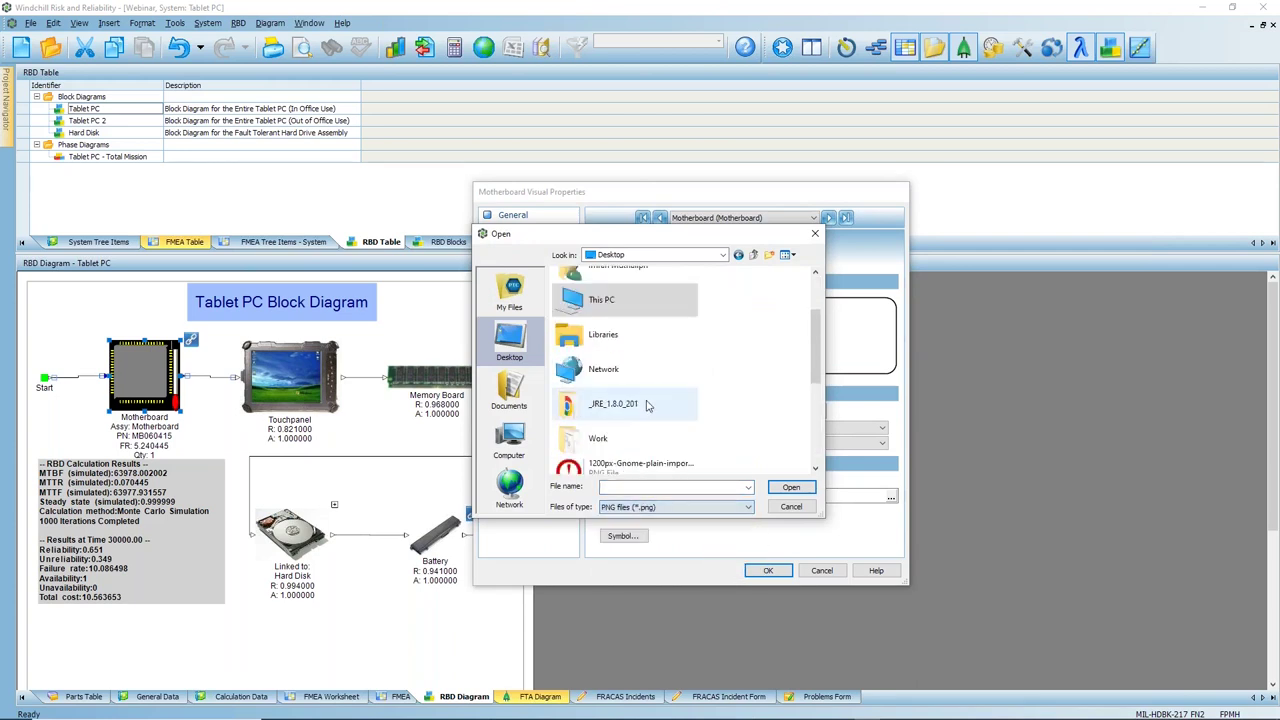
{"action": "scroll", "coordinate": [628, 380], "scroll_direction": "down", "scroll_amount": 3}
{"action": "double_click", "coordinate": [628, 350]}
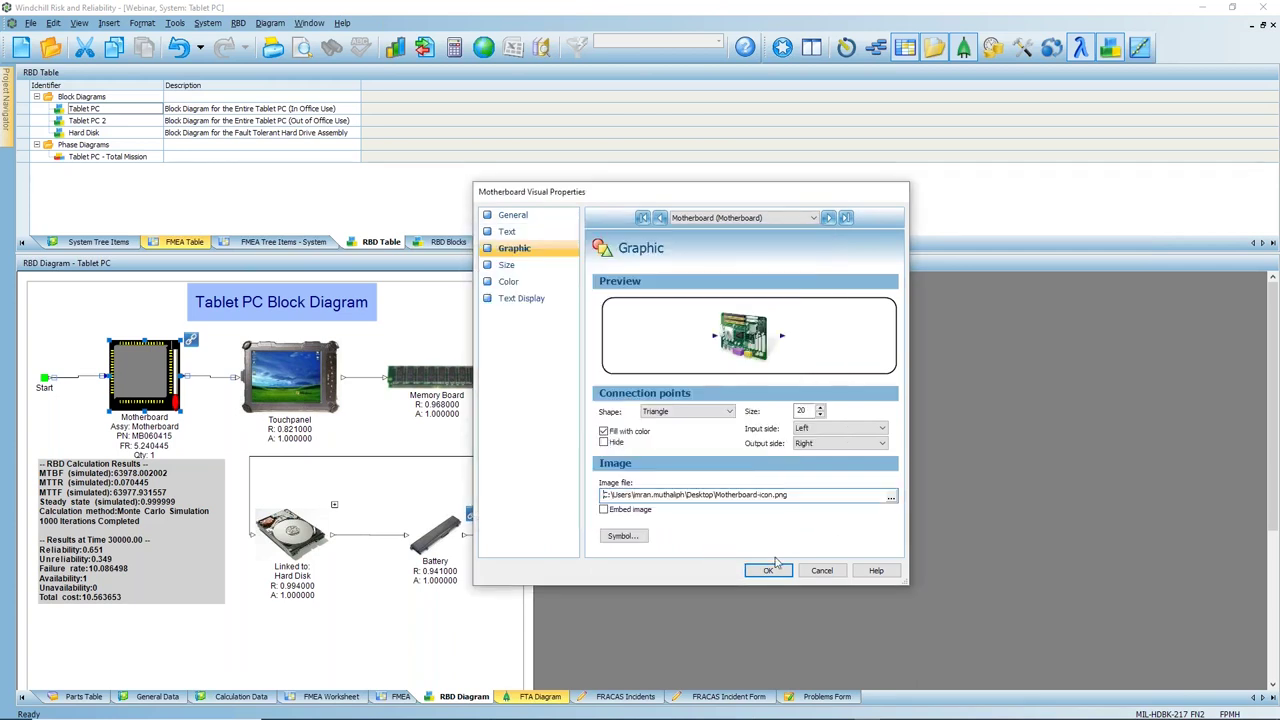
{"action": "left_click", "coordinate": [769, 571]}
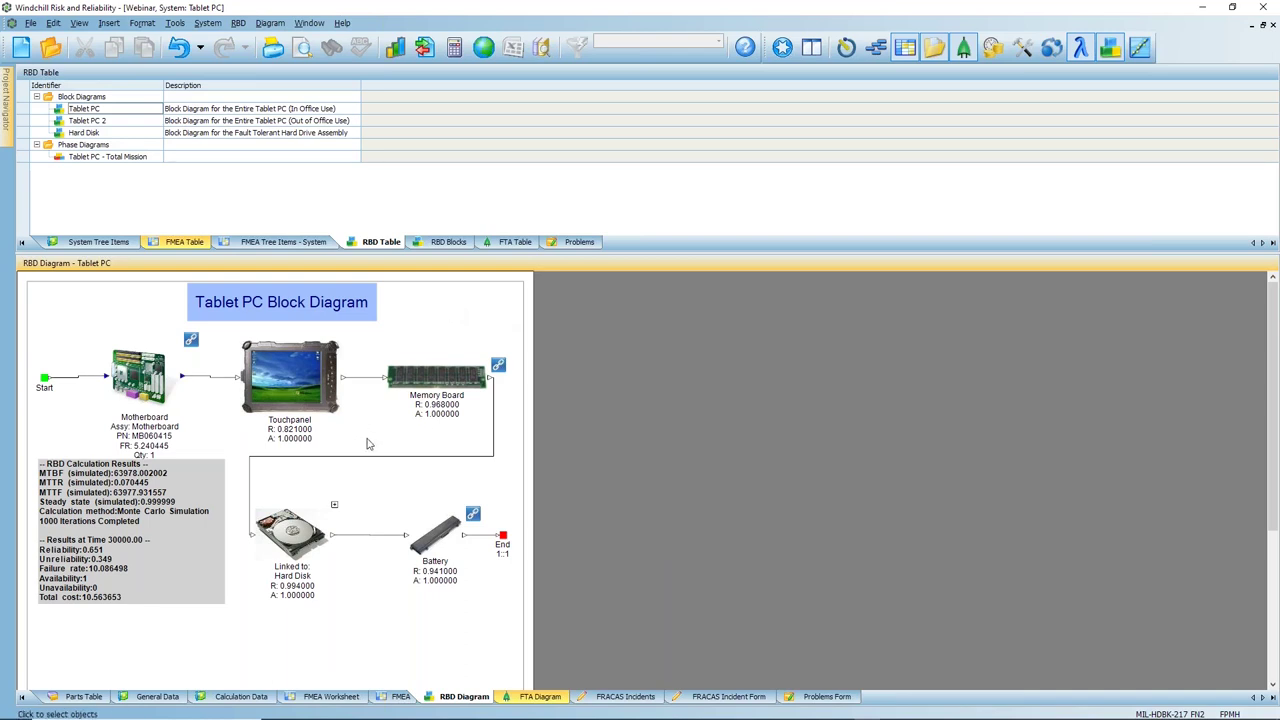
- In the Tablet PC - Total Mission phase diagram, follow Phase 1's link to its block diagram and review the phase's properties
{"action": "left_click", "coordinate": [99, 157]}
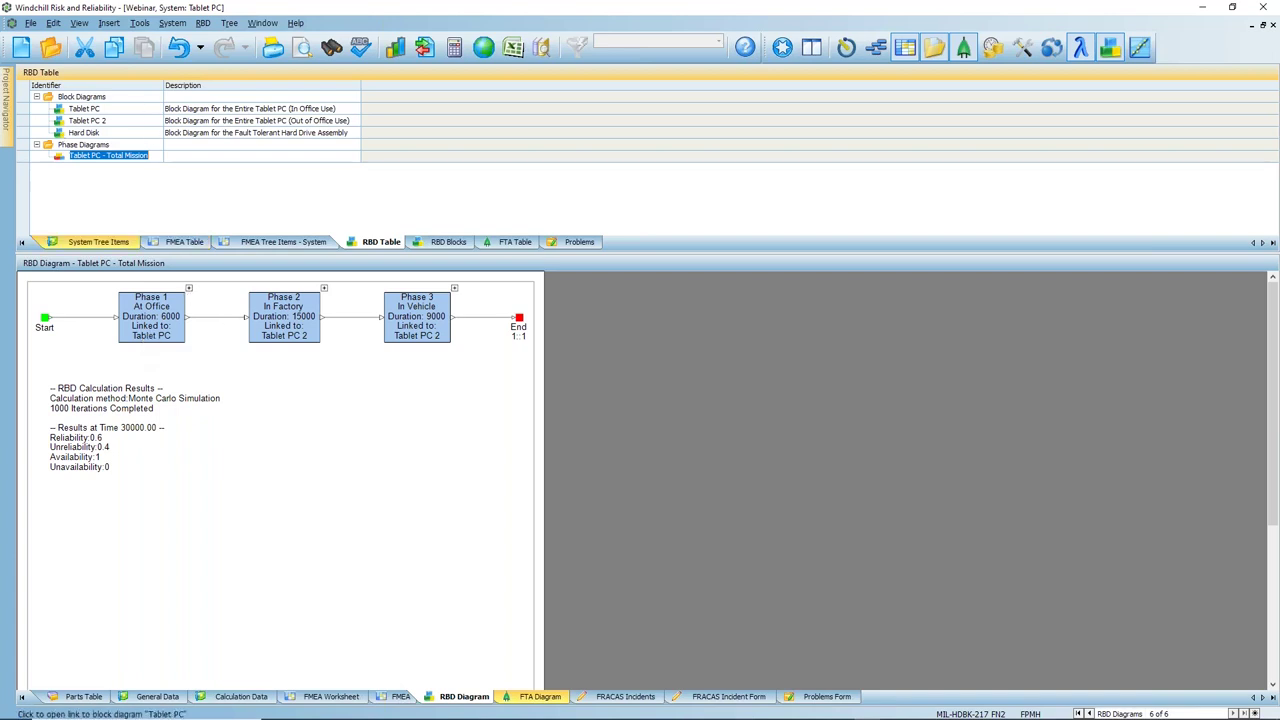
{"action": "left_click", "coordinate": [189, 291]}
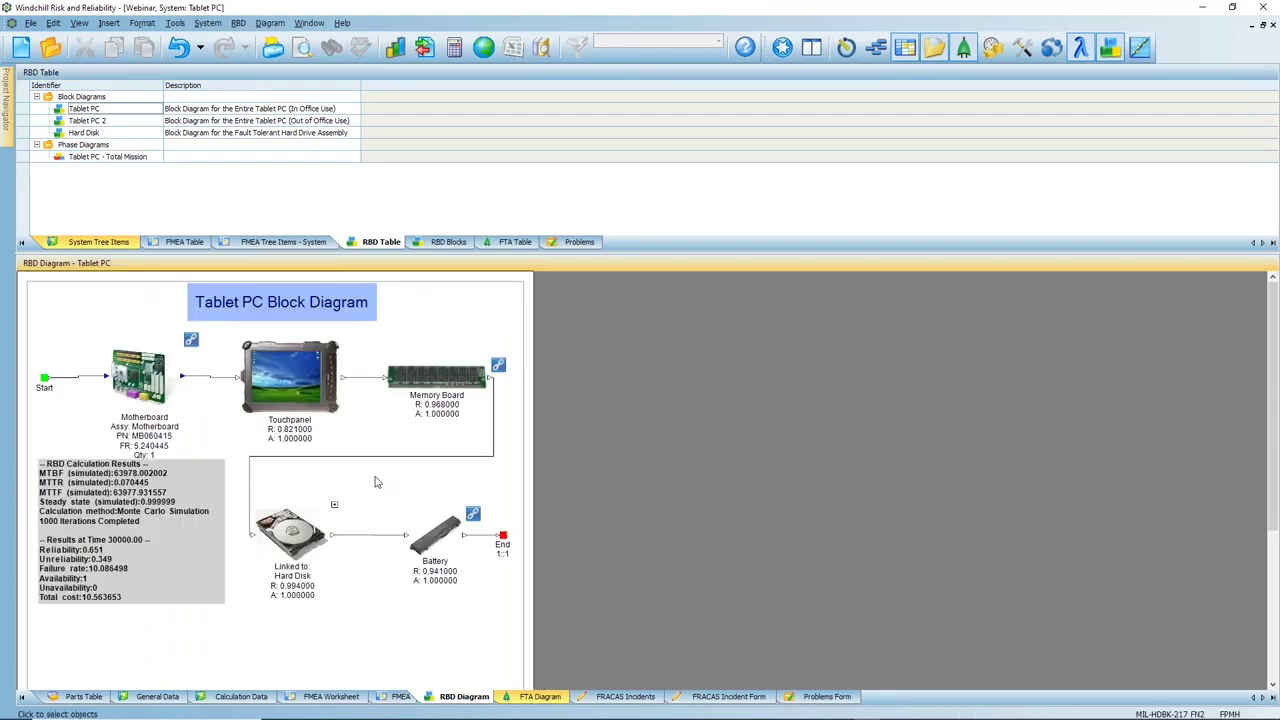
{"action": "left_click", "coordinate": [98, 168]}
{"action": "left_click", "coordinate": [98, 160]}
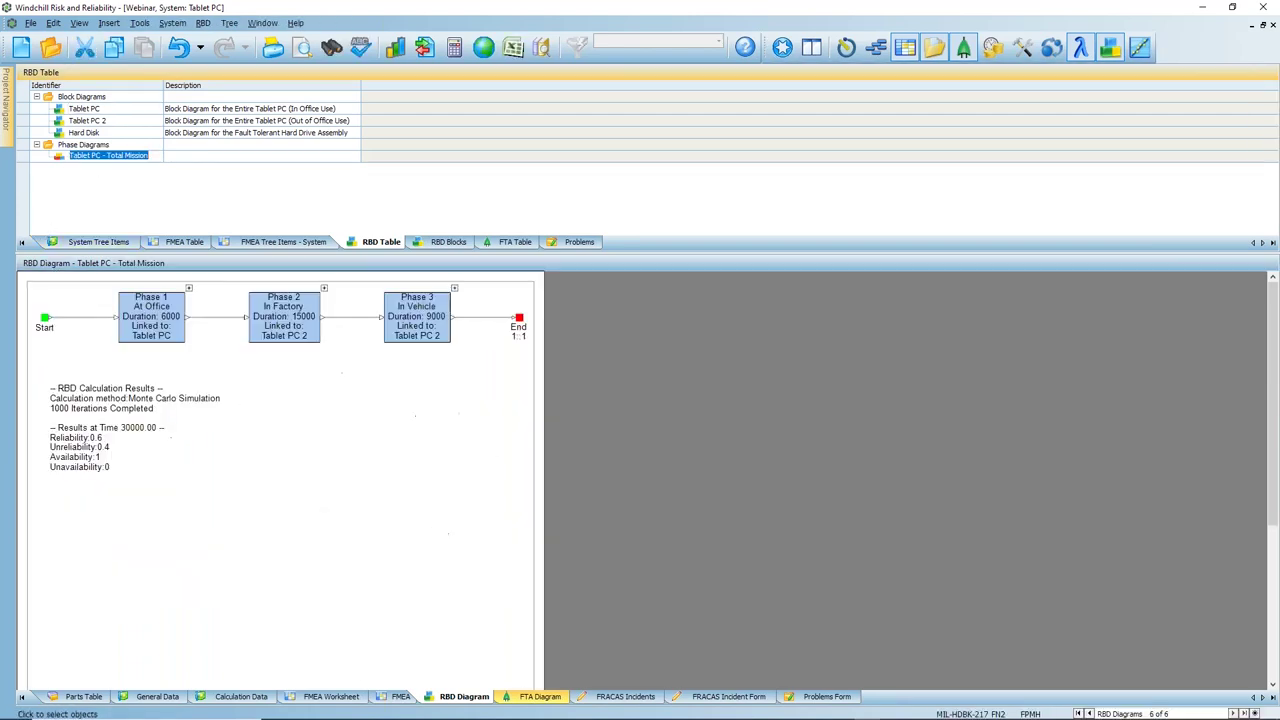
{"action": "double_click", "coordinate": [150, 316]}
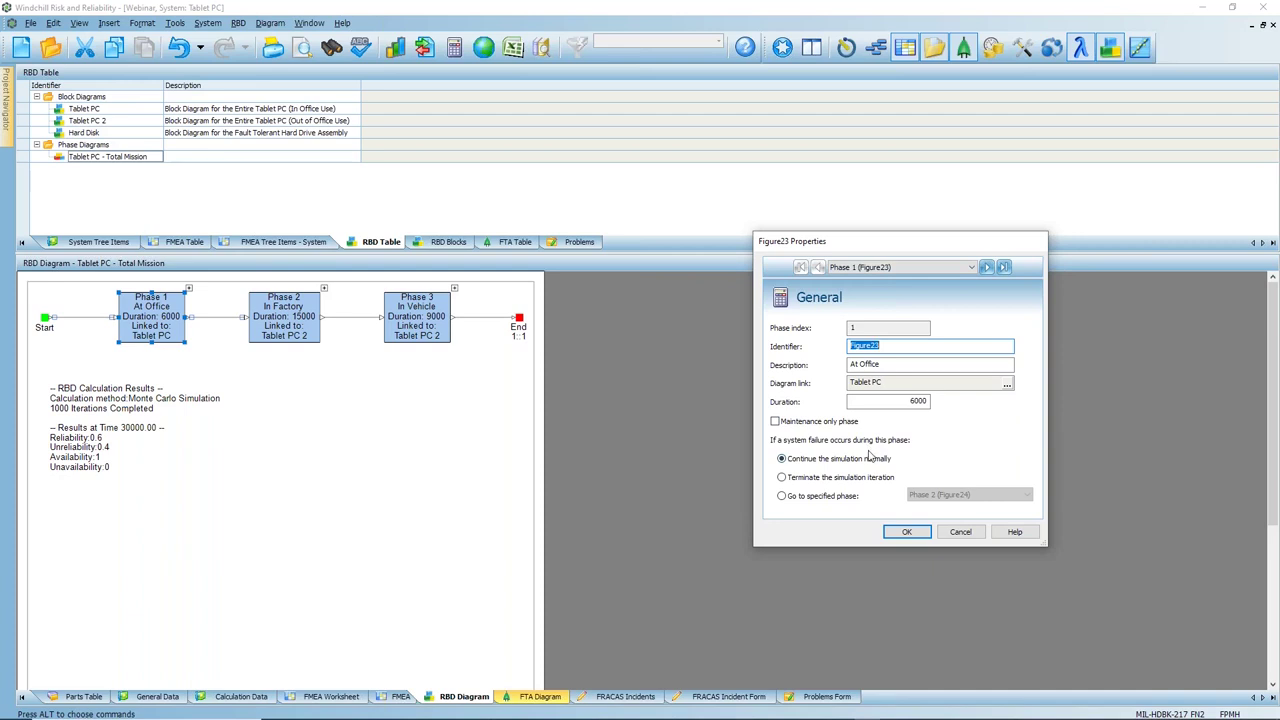
{"action": "left_click", "coordinate": [916, 532]}
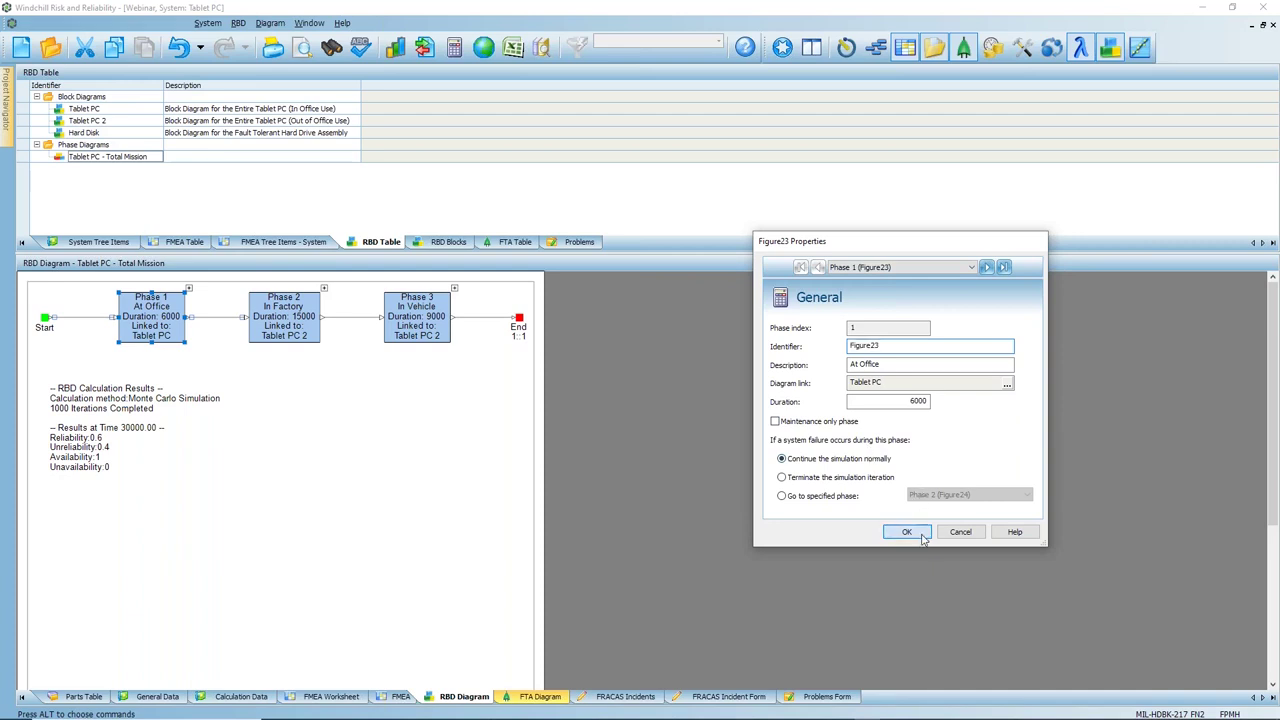
- Insert a new block diagram in the Block Diagrams folder
{"action": "right_click", "coordinate": [104, 97]}
{"action": "left_click", "coordinate": [71, 185]}
{"action": "right_click", "coordinate": [78, 99]}
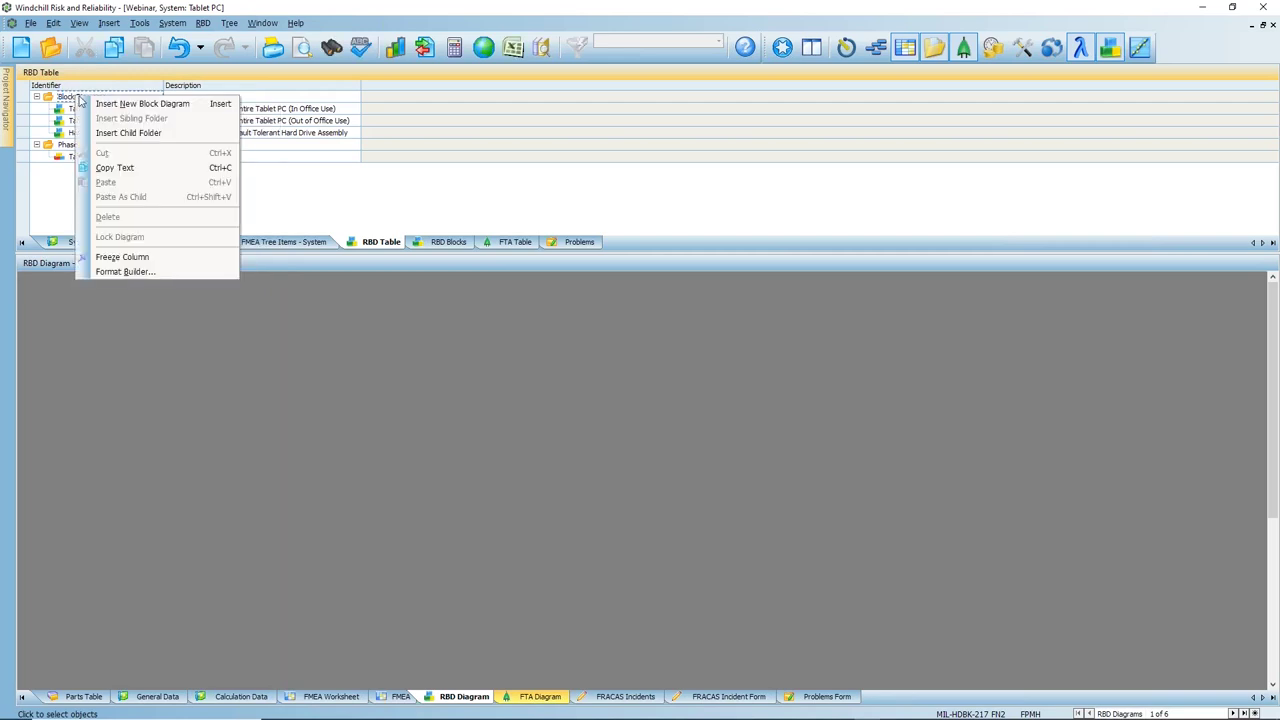
{"action": "left_click", "coordinate": [112, 101]}
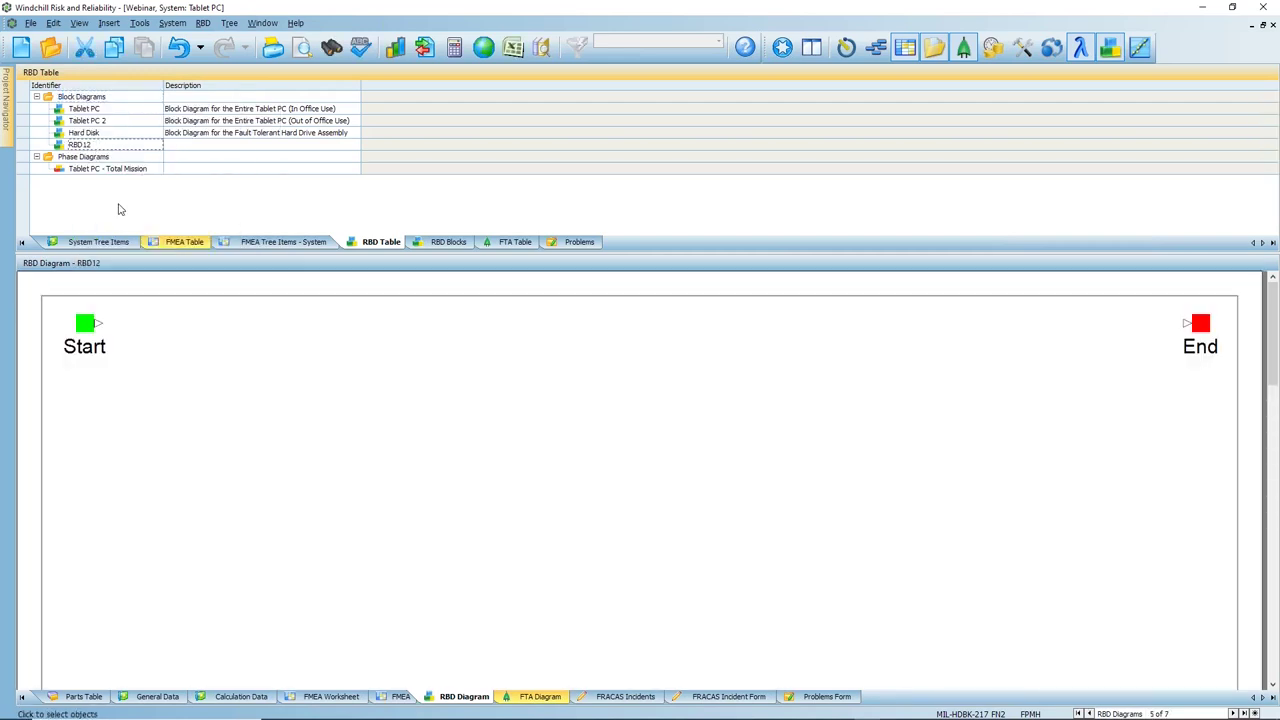
- Place two default blocks side by side between the Start and End nodes of the new diagram
{"action": "right_click", "coordinate": [305, 394]}
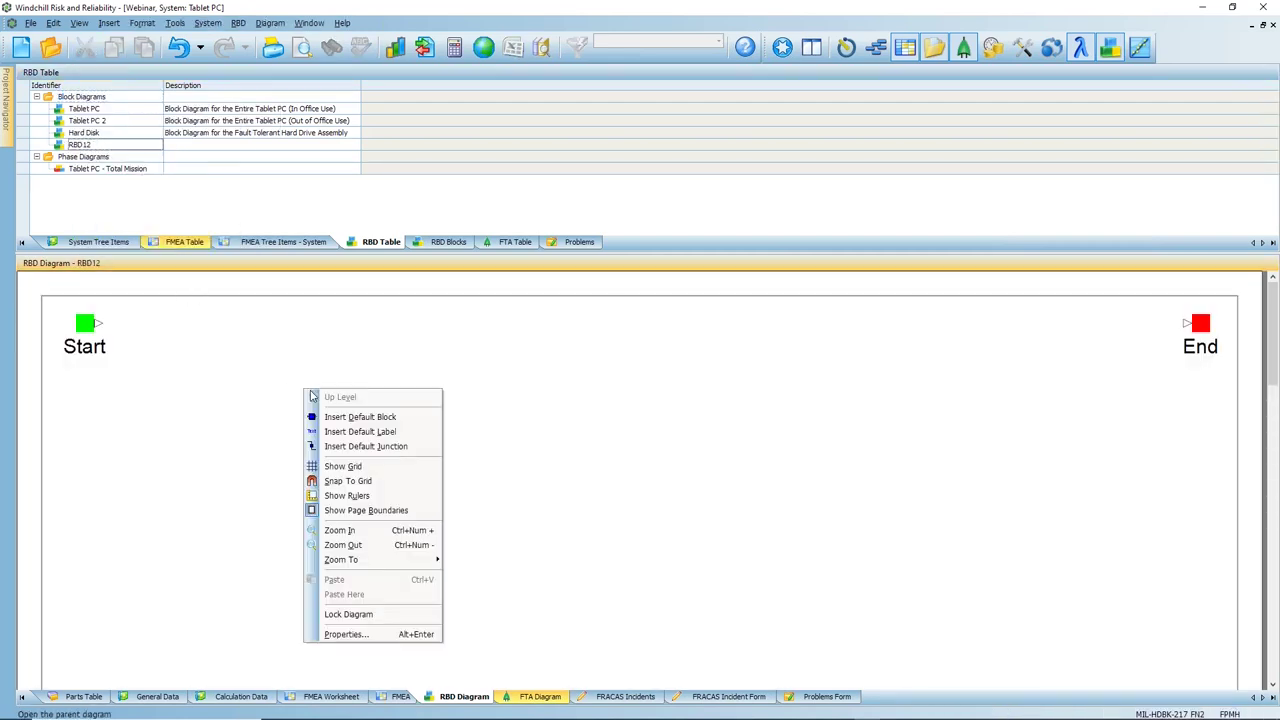
{"action": "left_click", "coordinate": [360, 417]}
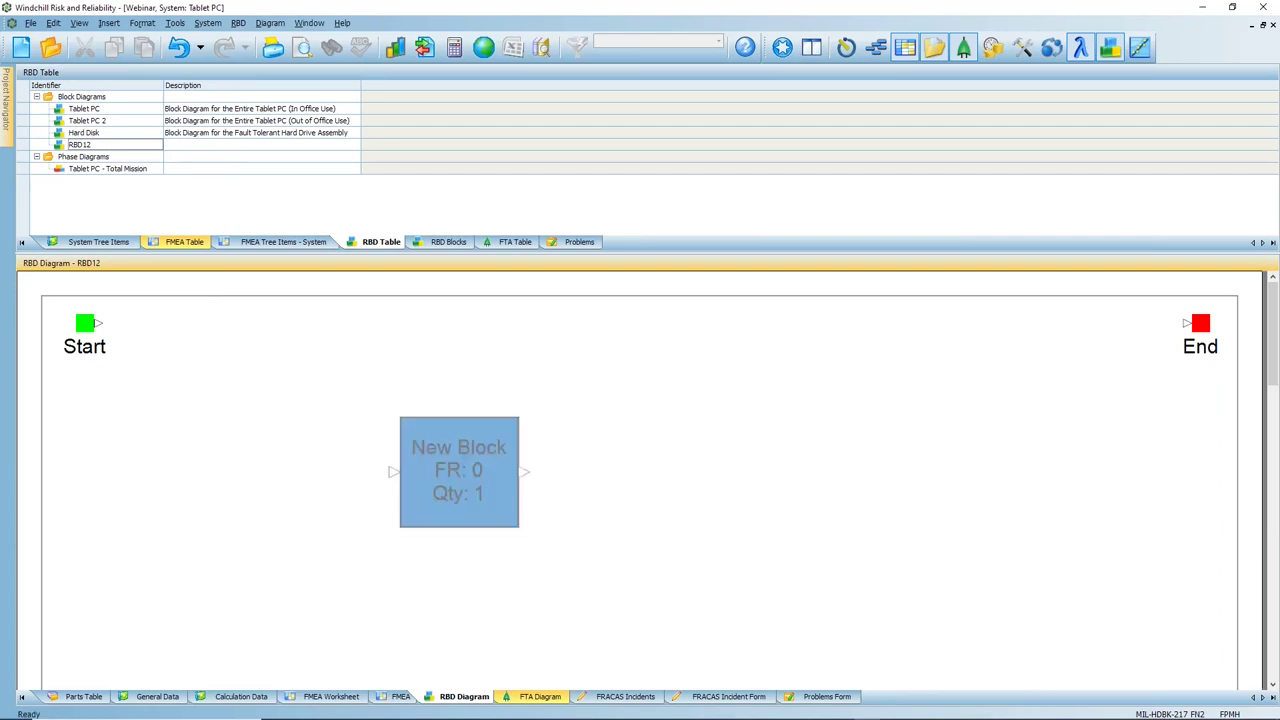
{"action": "left_click", "coordinate": [440, 570]}
{"action": "left_click", "coordinate": [818, 482]}
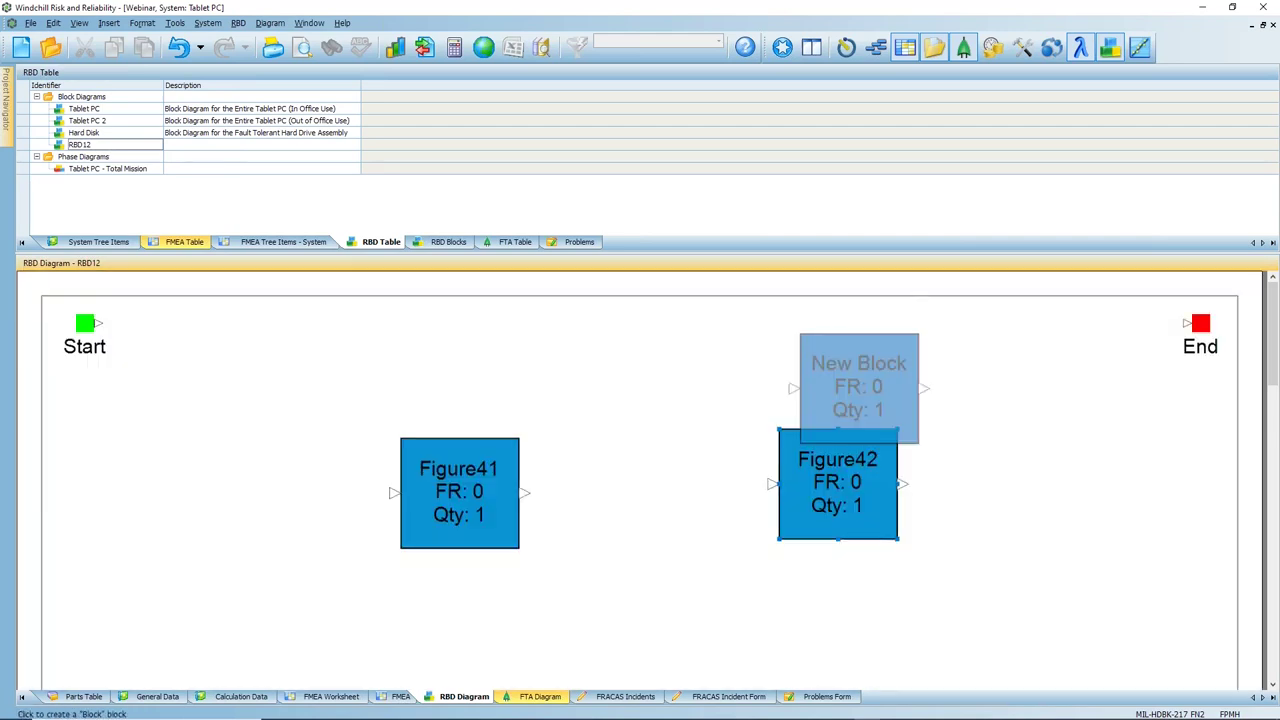
- Auto-connect the two new blocks in series between the Start and End nodes
{"action": "left_click", "coordinate": [240, 23]}
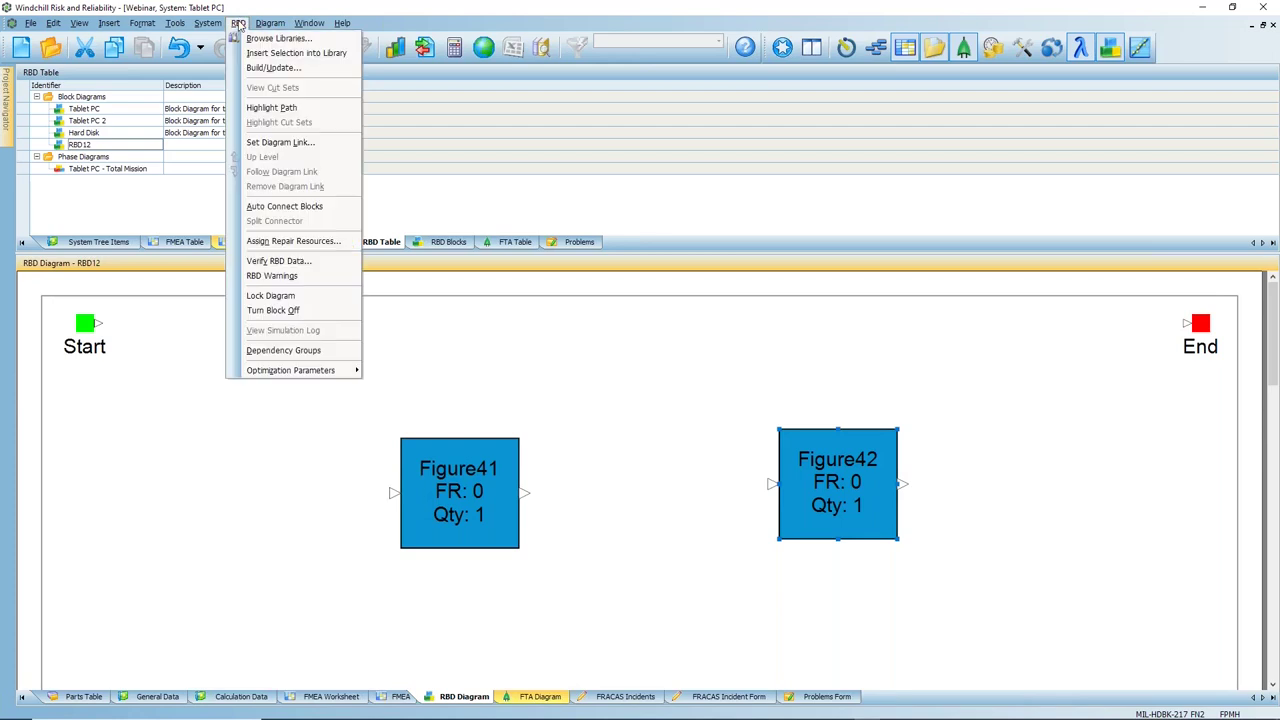
{"action": "left_click", "coordinate": [295, 207]}
{"action": "left_click", "coordinate": [650, 357]}
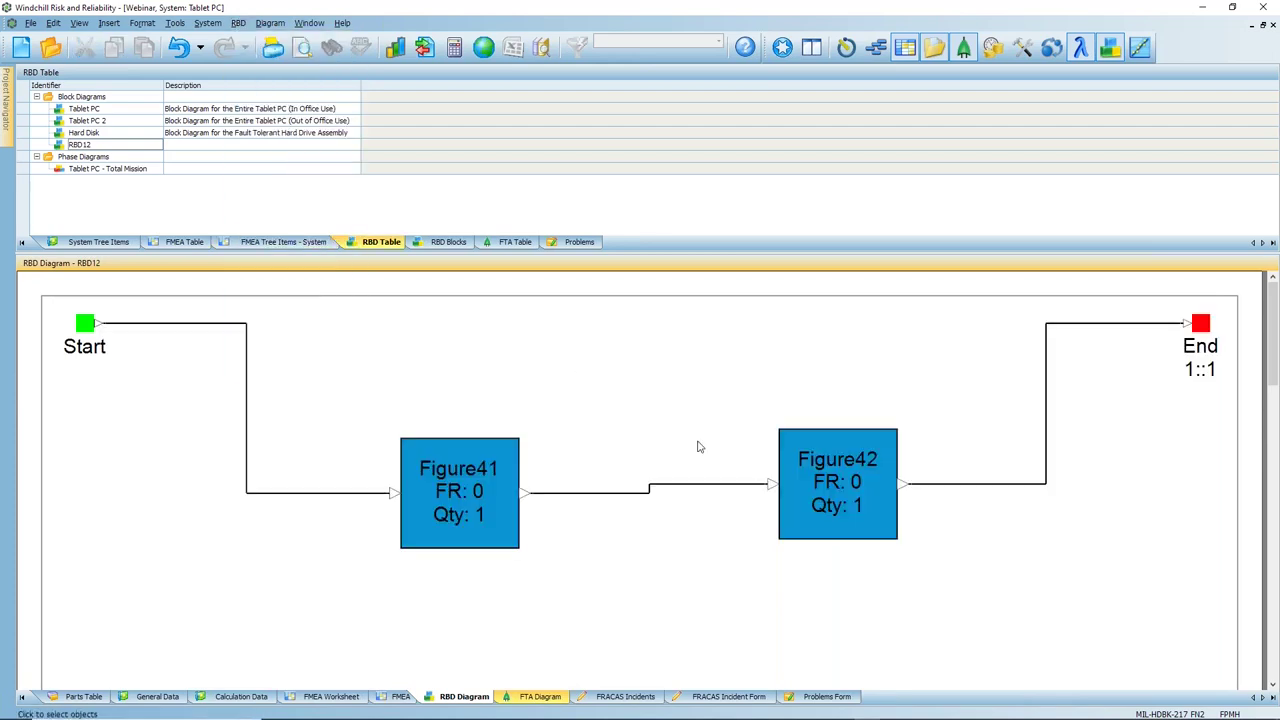
- Link the block nearest the End node to the Prediction data source, using system tree item BAT56A04
{"action": "double_click", "coordinate": [829, 470]}
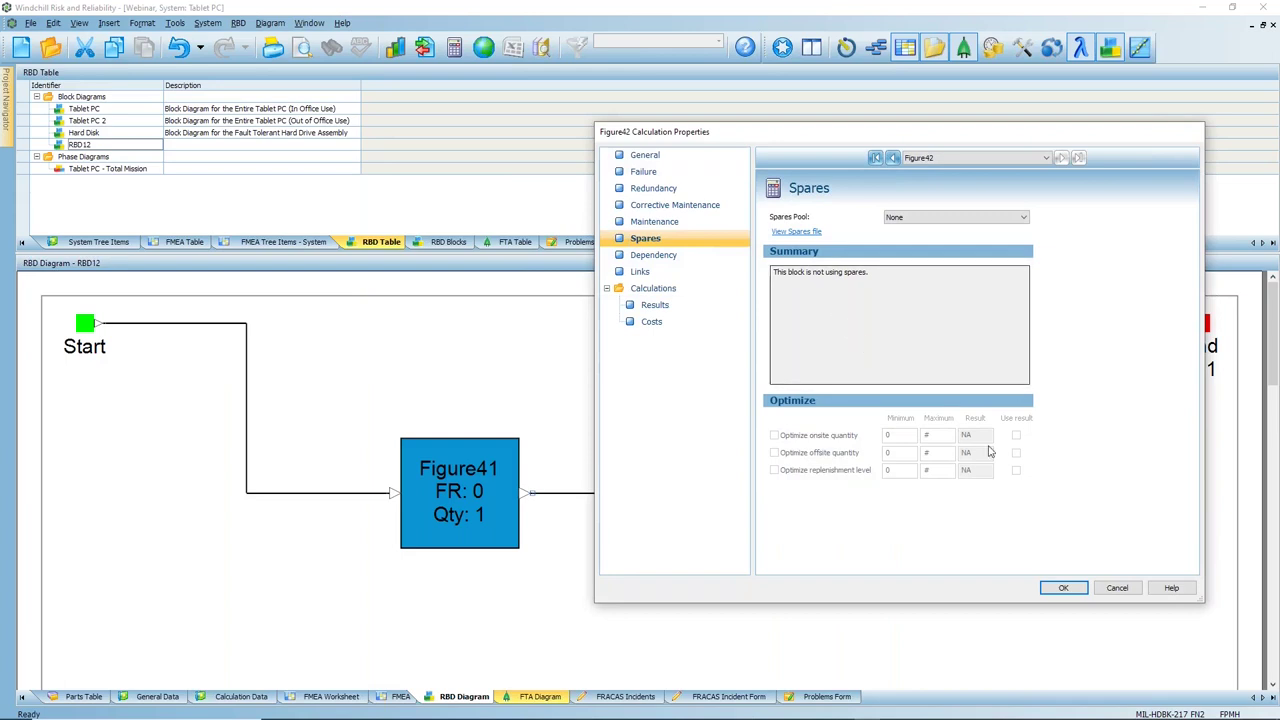
{"action": "left_click", "coordinate": [1117, 588]}
{"action": "right_click", "coordinate": [860, 490]}
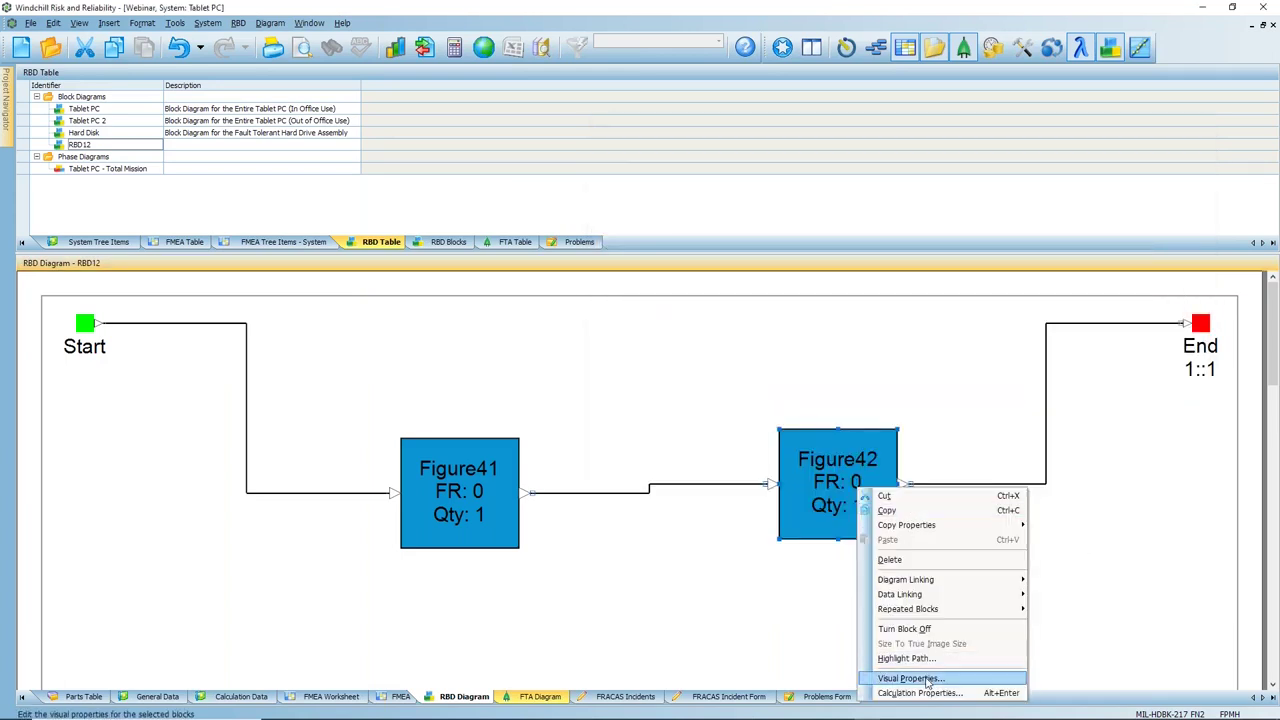
{"action": "mouse_move", "coordinate": [960, 580]}
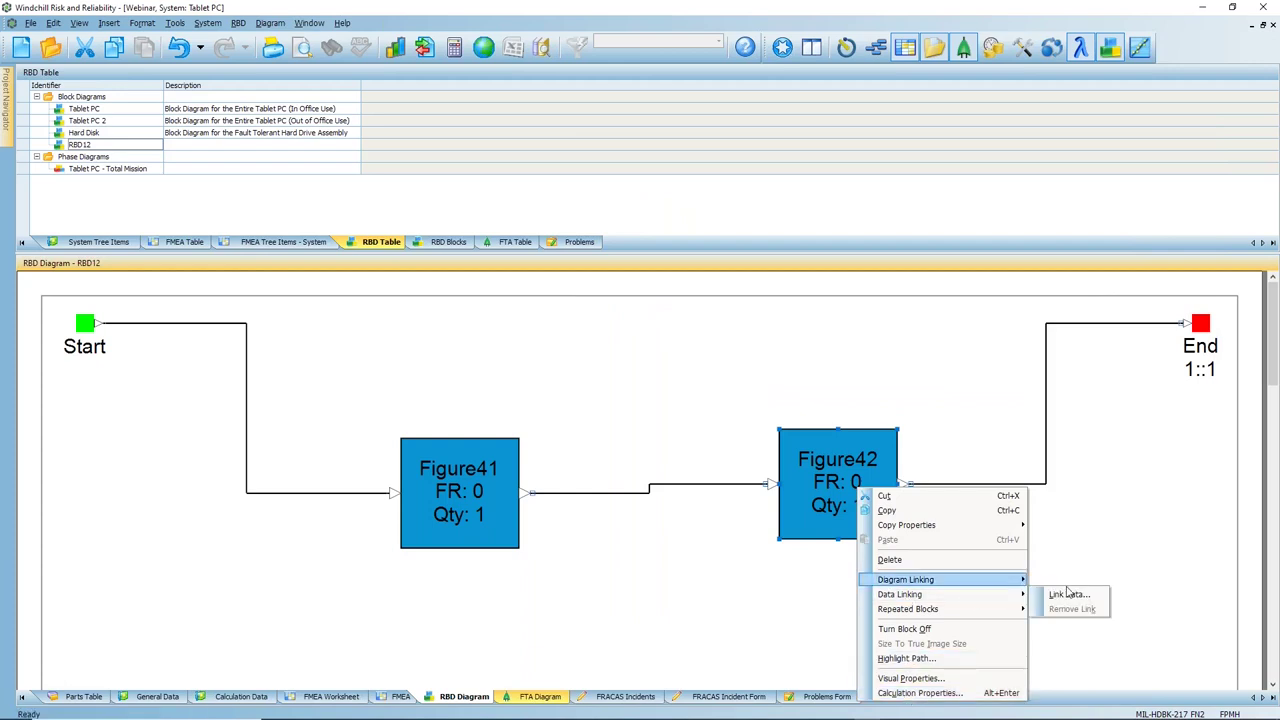
{"action": "left_click", "coordinate": [1068, 594]}
{"action": "left_click", "coordinate": [706, 315]}
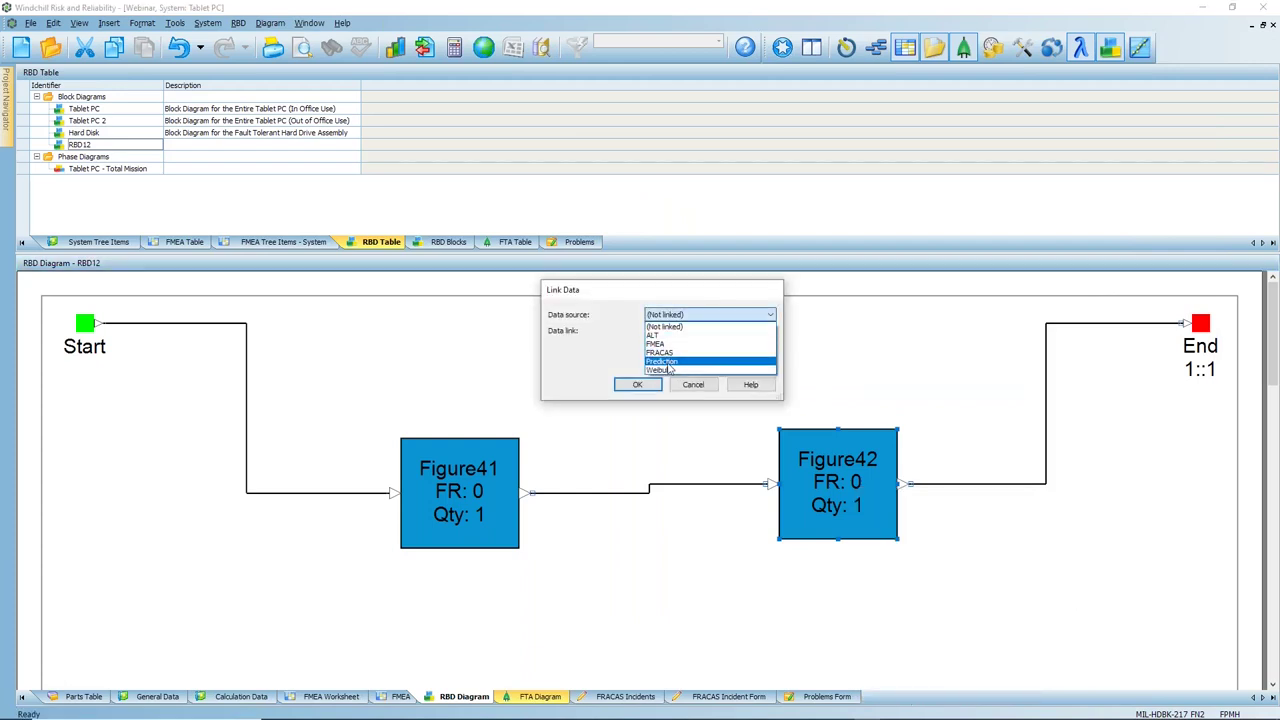
{"action": "left_click", "coordinate": [668, 362]}
{"action": "left_click", "coordinate": [769, 331]}
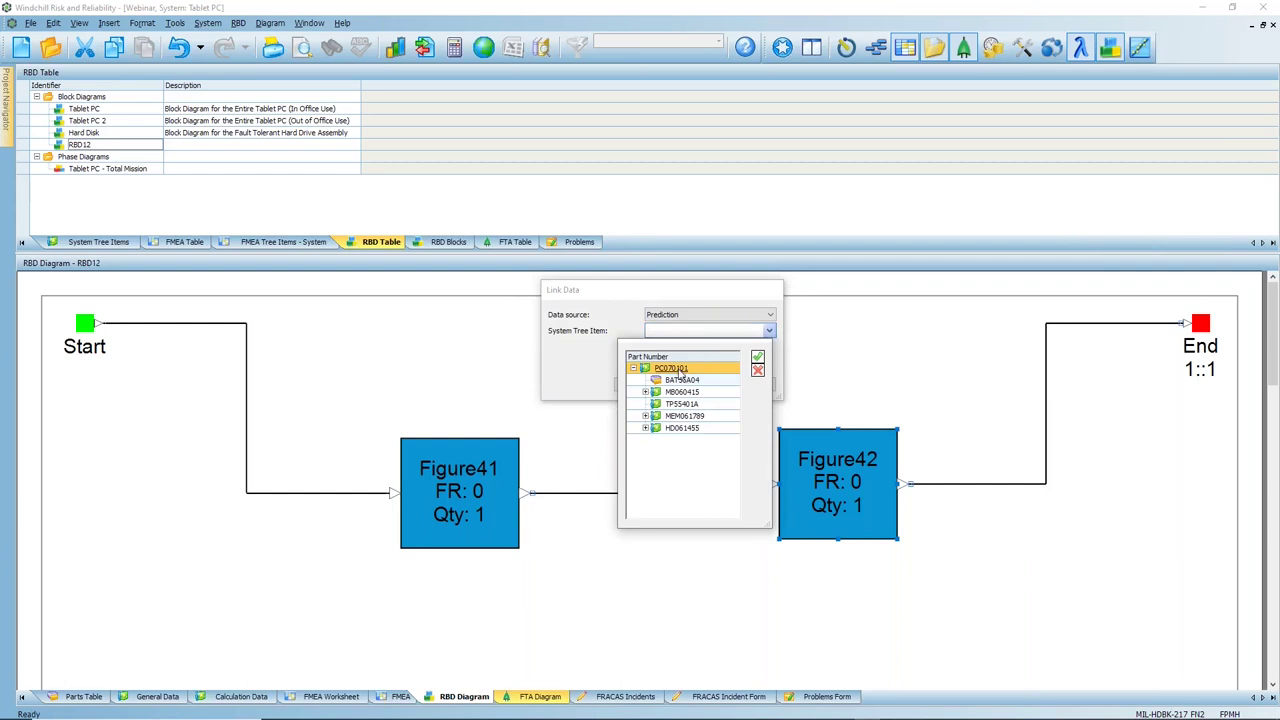
{"action": "left_click", "coordinate": [681, 380]}
{"action": "left_click", "coordinate": [638, 386]}
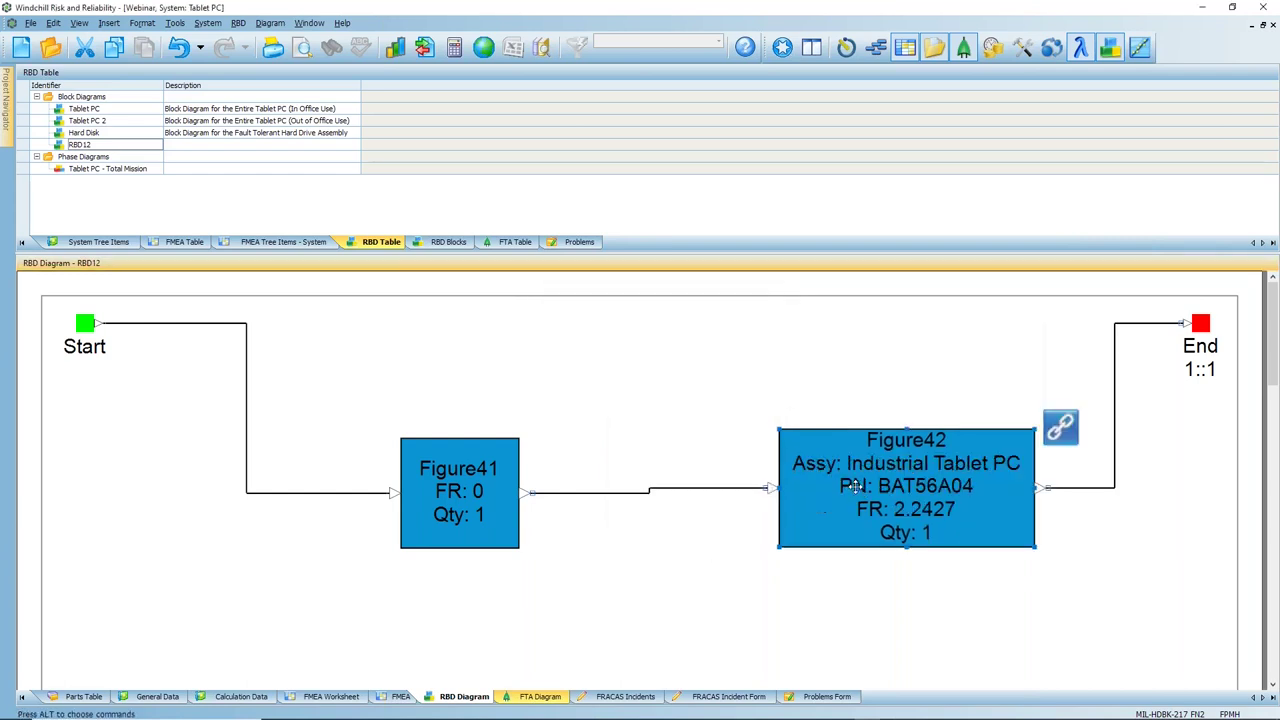
- Move the linked Industrial Tablet PC block closer to the unlinked block and review the graphic settings in its visual properties
{"action": "left_click_drag", "start_coordinate": [855, 485], "coordinate": [724, 476]}
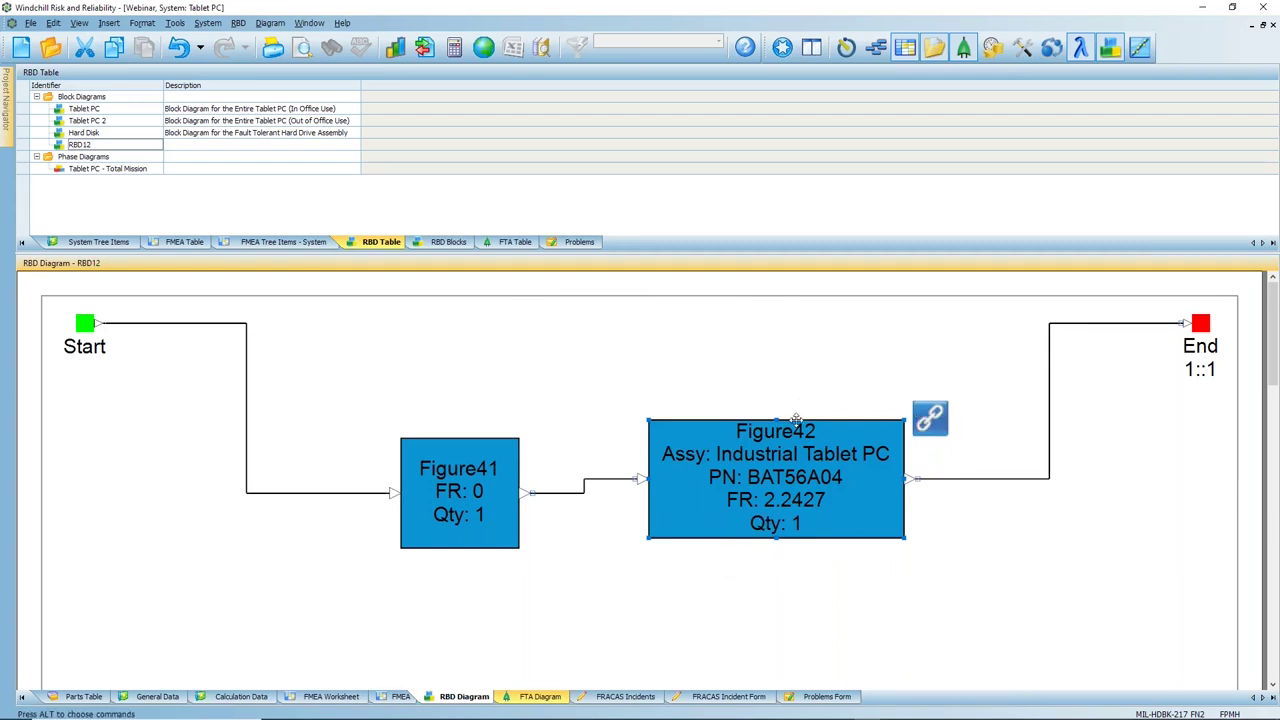
{"action": "right_click", "coordinate": [777, 481]}
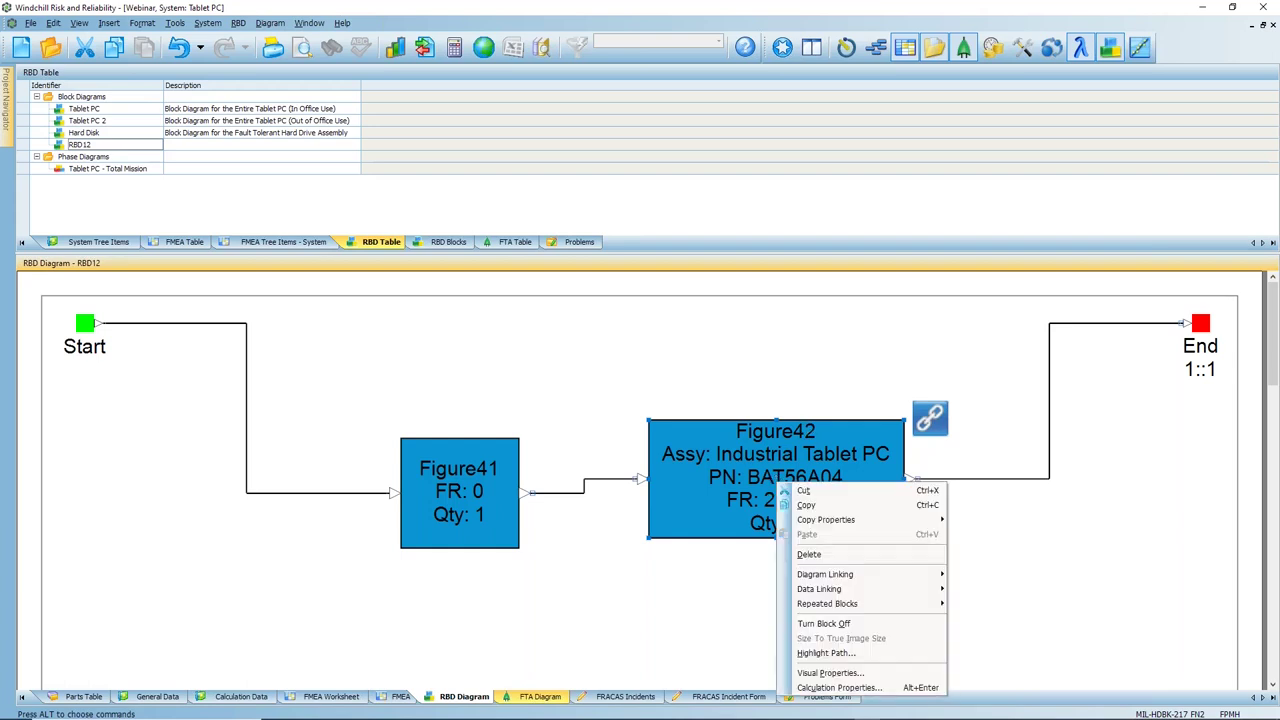
{"action": "left_click", "coordinate": [806, 673]}
{"action": "left_click", "coordinate": [527, 252]}
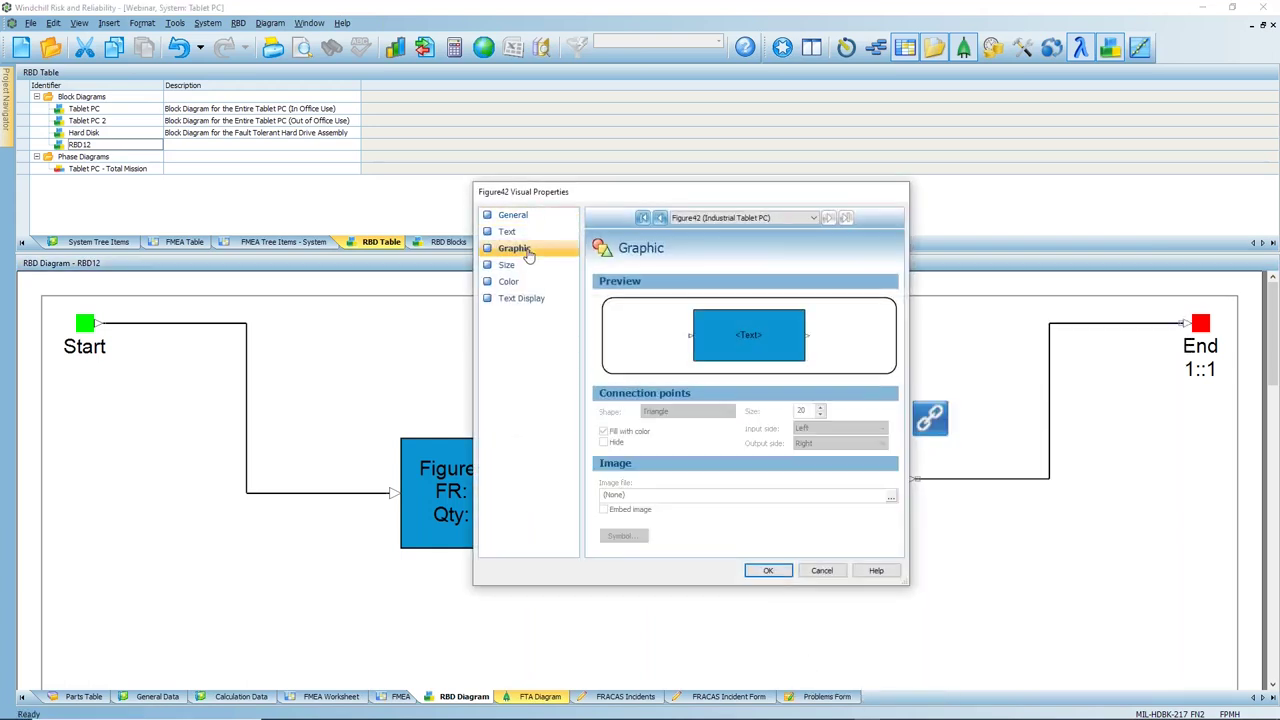
{"action": "left_click_drag", "start_coordinate": [846, 198], "coordinate": [810, 182]}
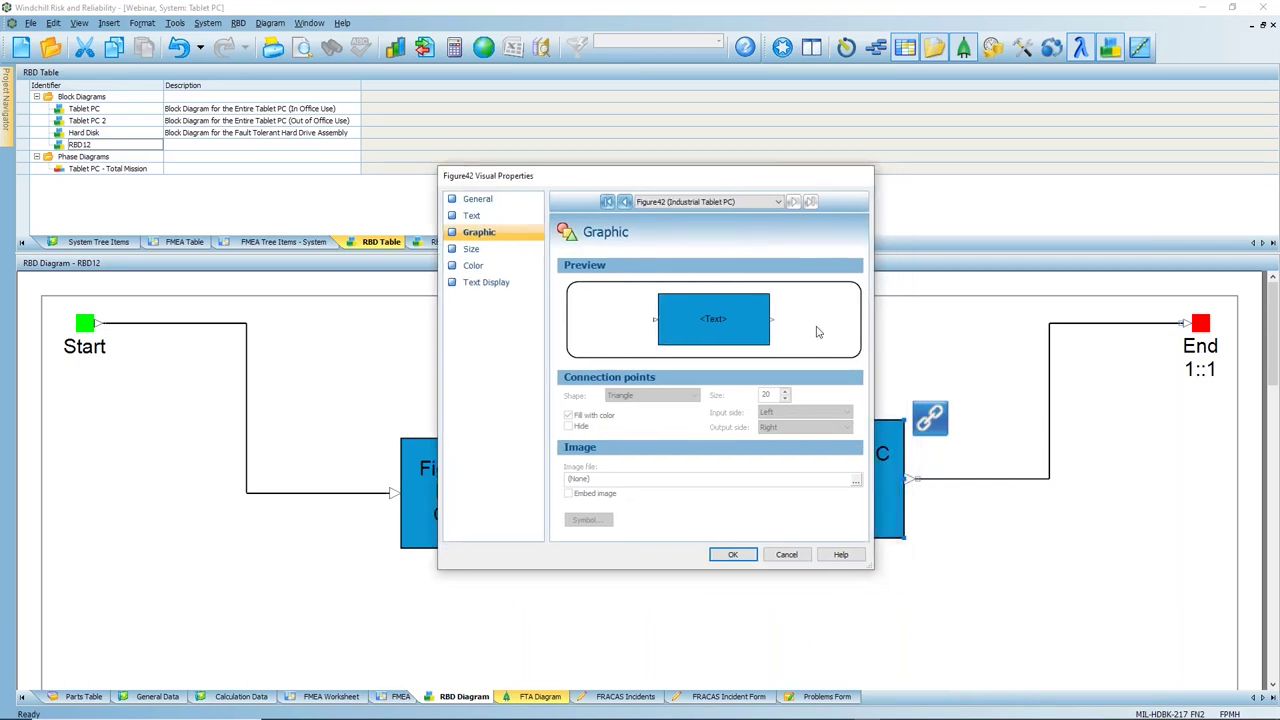
{"action": "left_click", "coordinate": [788, 556]}
- Give the linked block standby redundancy in its calculation properties, with a quantity of 2 and a quantity required of 1
{"action": "right_click", "coordinate": [786, 456]}
{"action": "left_click", "coordinate": [767, 466]}
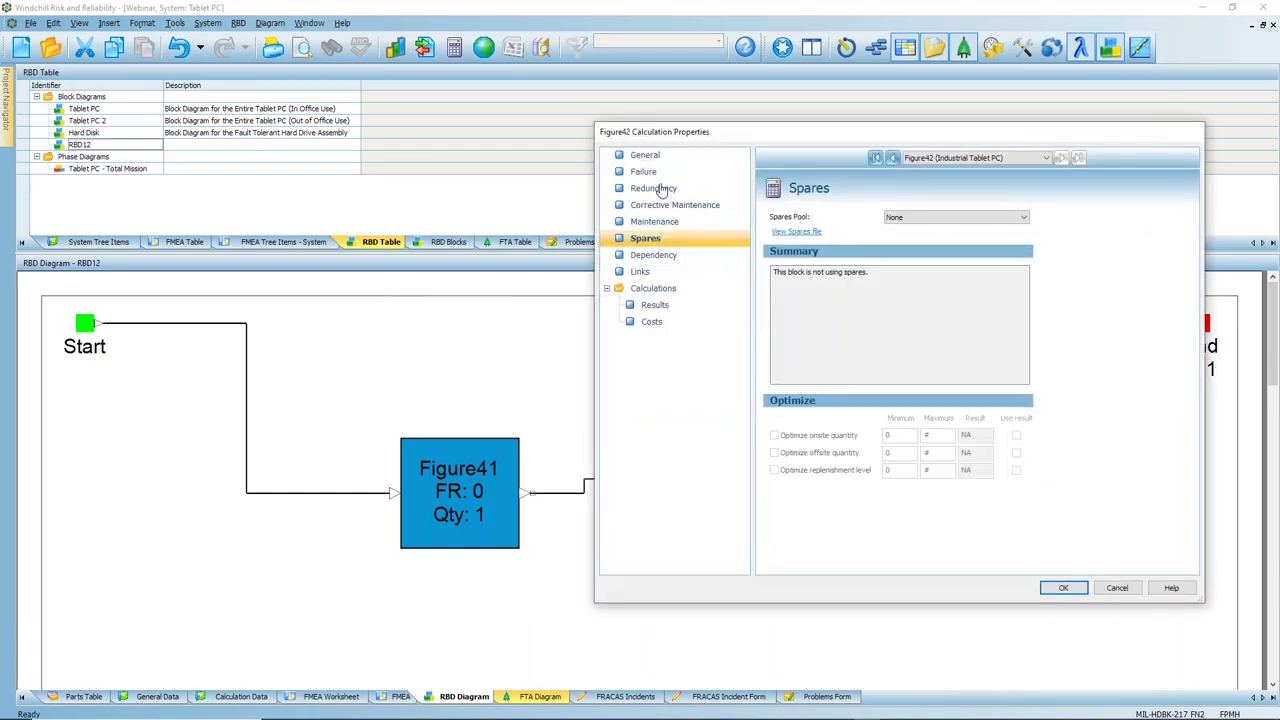
{"action": "left_click", "coordinate": [661, 190]}
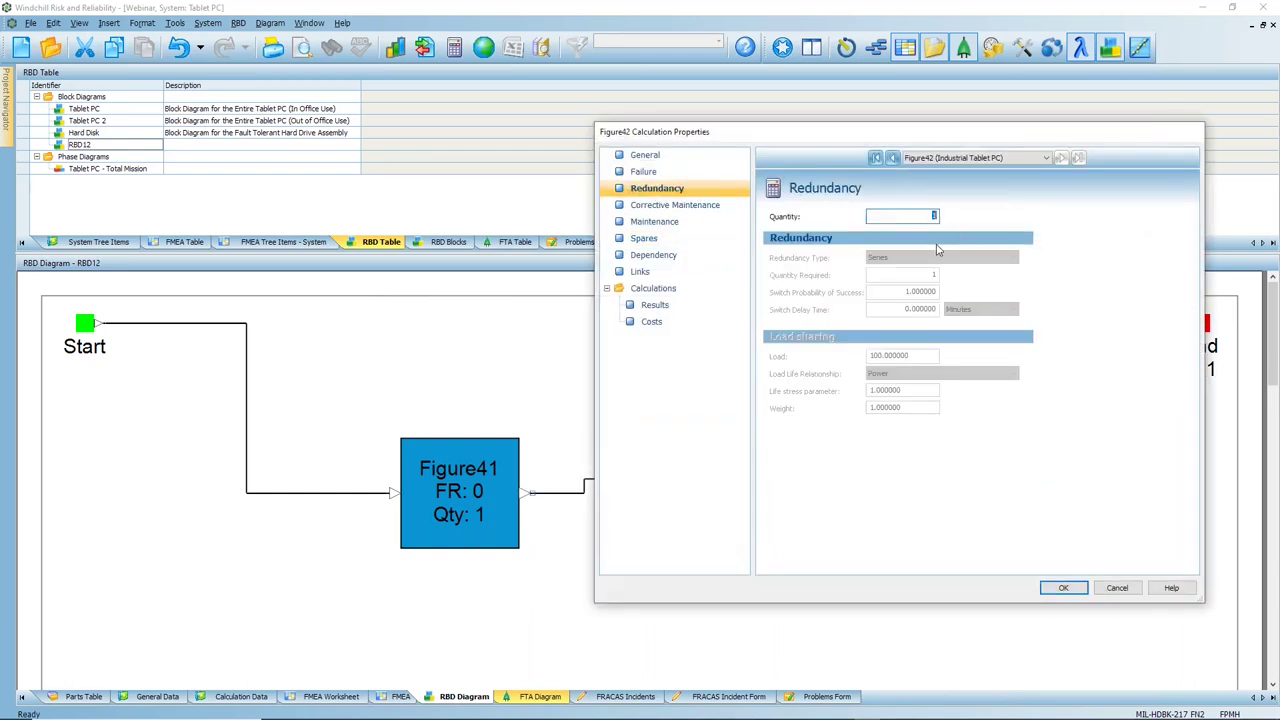
{"action": "type", "text": "2"}
{"action": "left_click", "coordinate": [942, 257]}
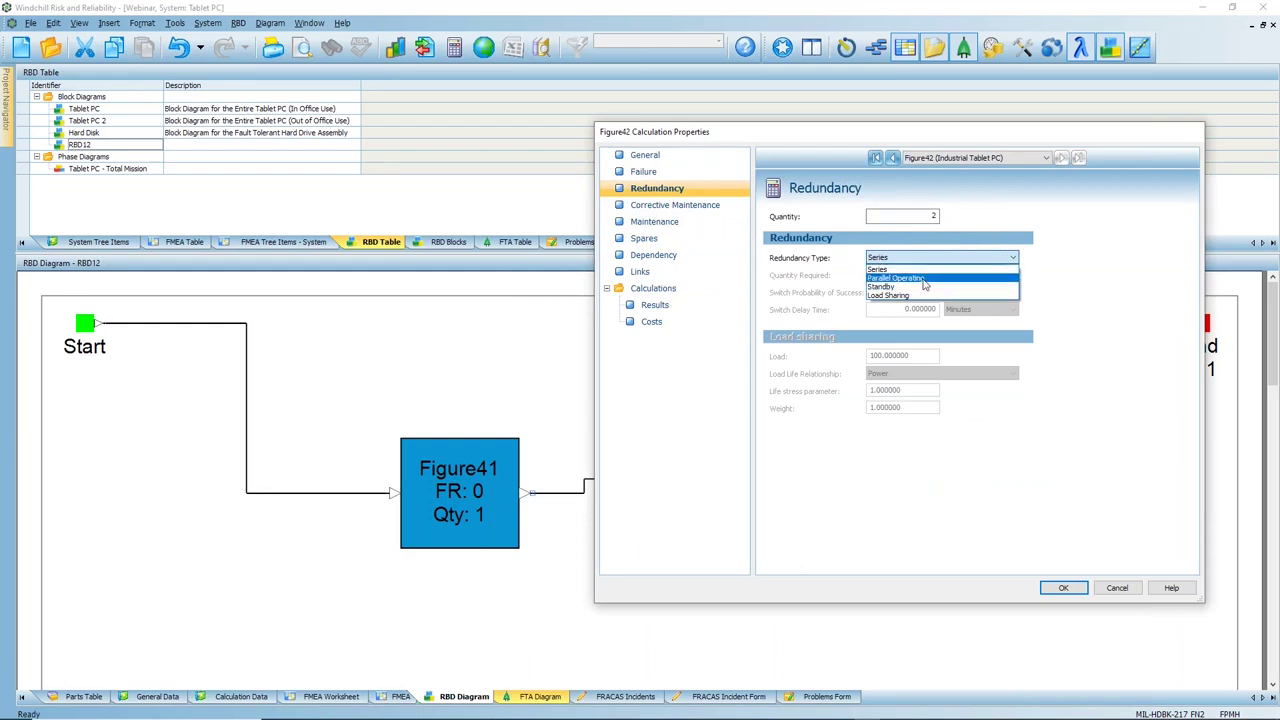
{"action": "left_click", "coordinate": [900, 287]}
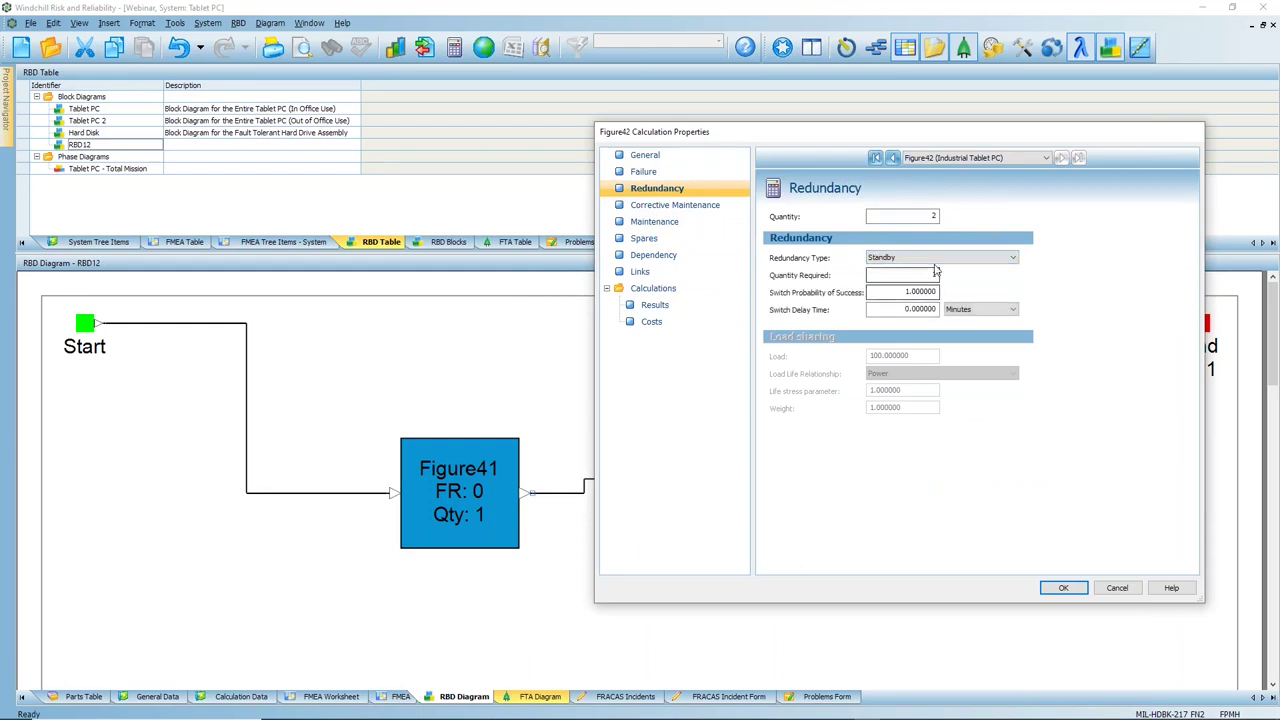
{"action": "double_click", "coordinate": [934, 275]}
{"action": "left_click", "coordinate": [1063, 588]}
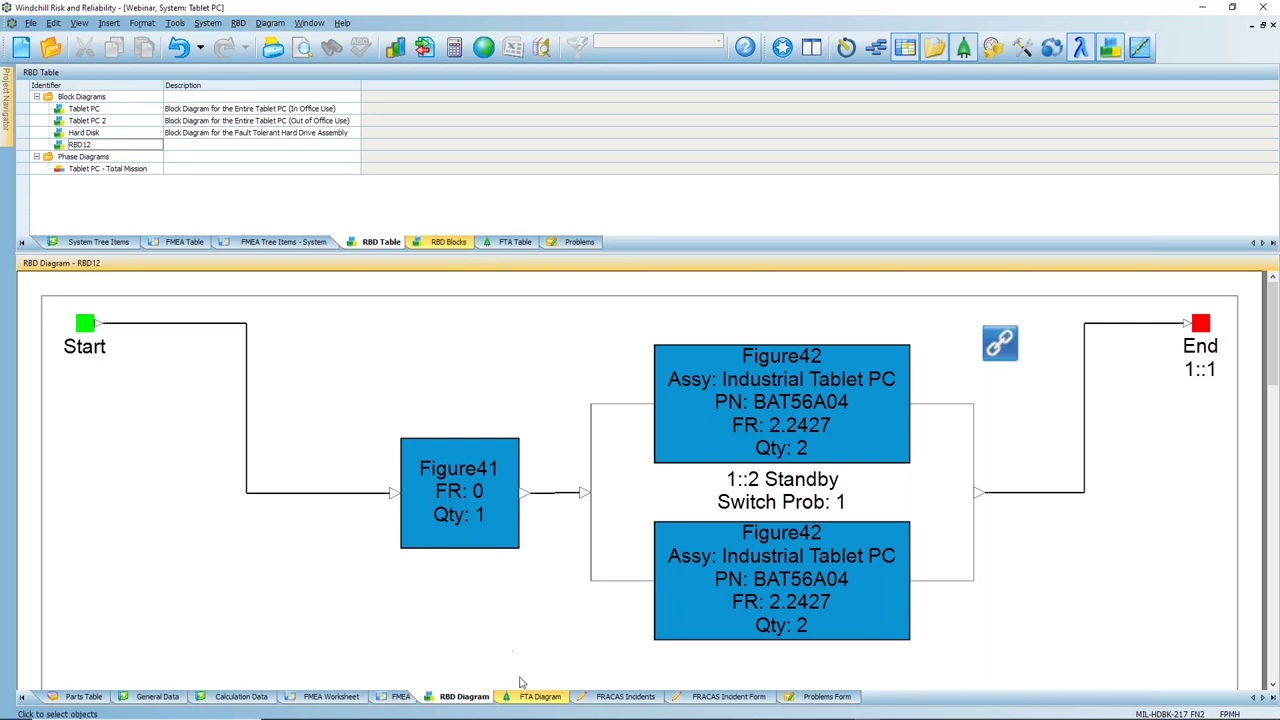
- Open the BAT-FIRE fault tree and enlarge the diagram area so the whole tree fits
{"action": "left_click", "coordinate": [515, 242]}
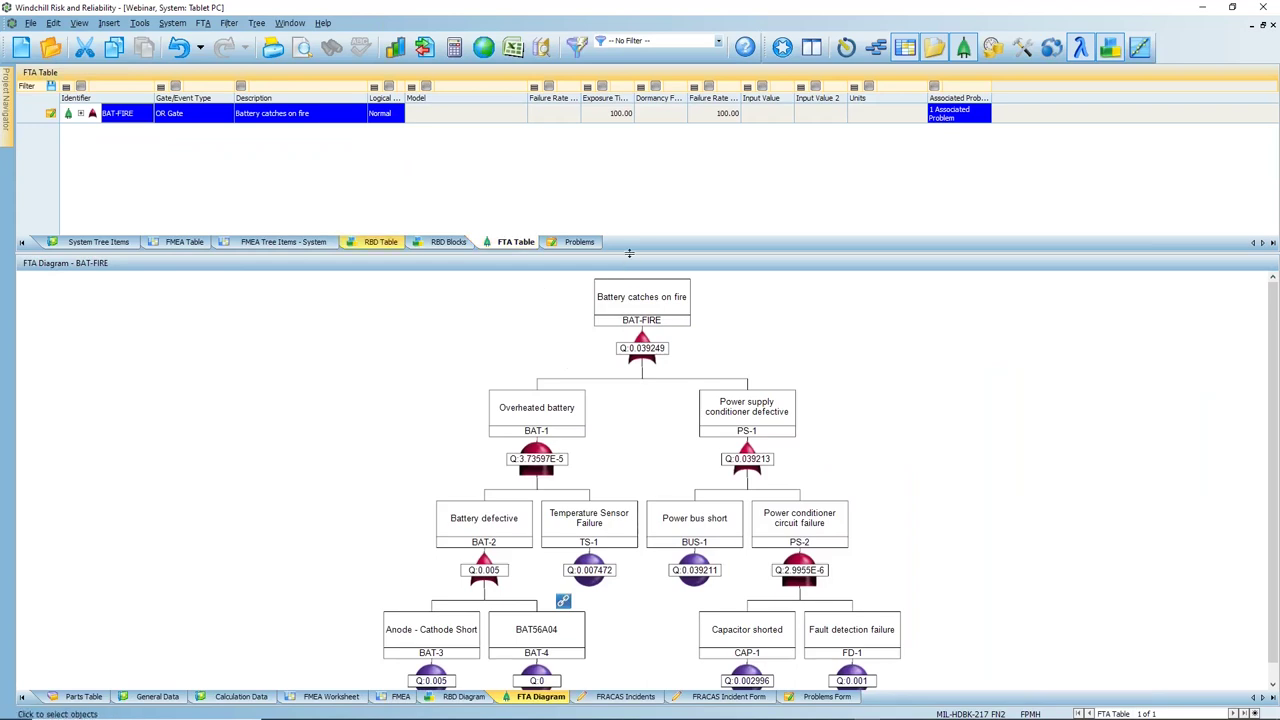
{"action": "left_click_drag", "start_coordinate": [630, 254], "coordinate": [630, 176]}
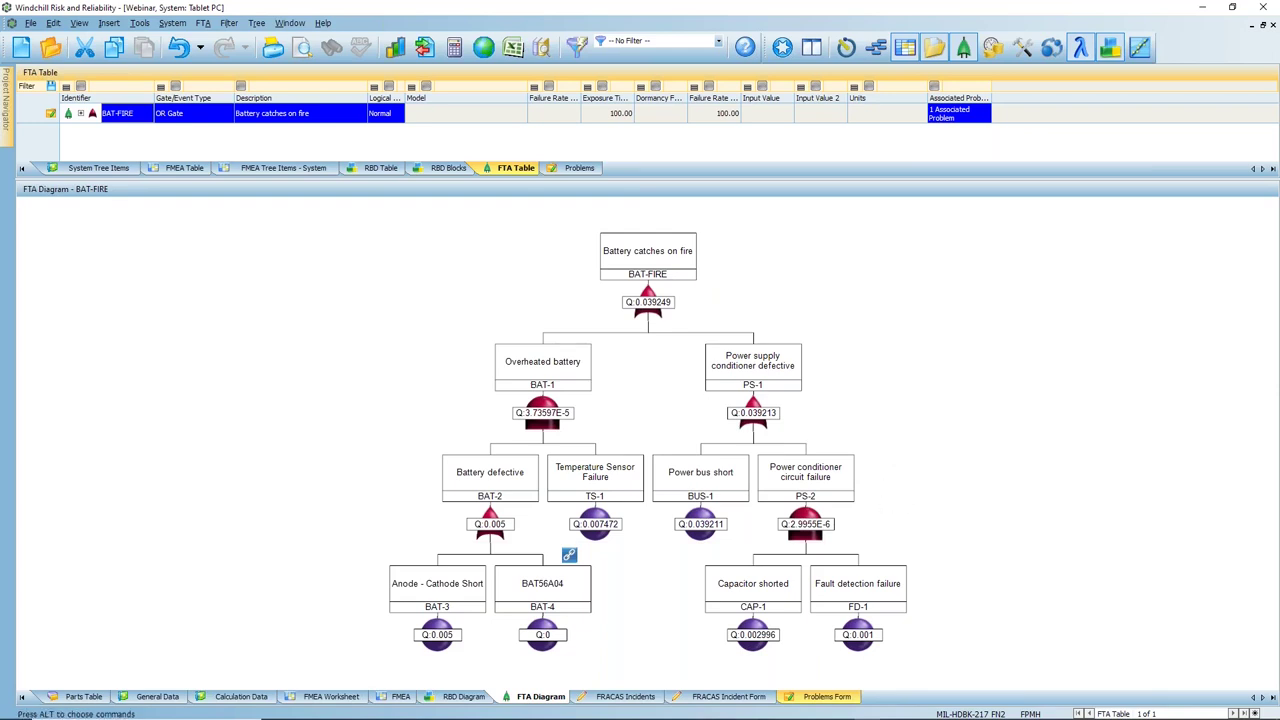
{"action": "left_click", "coordinate": [393, 384]}
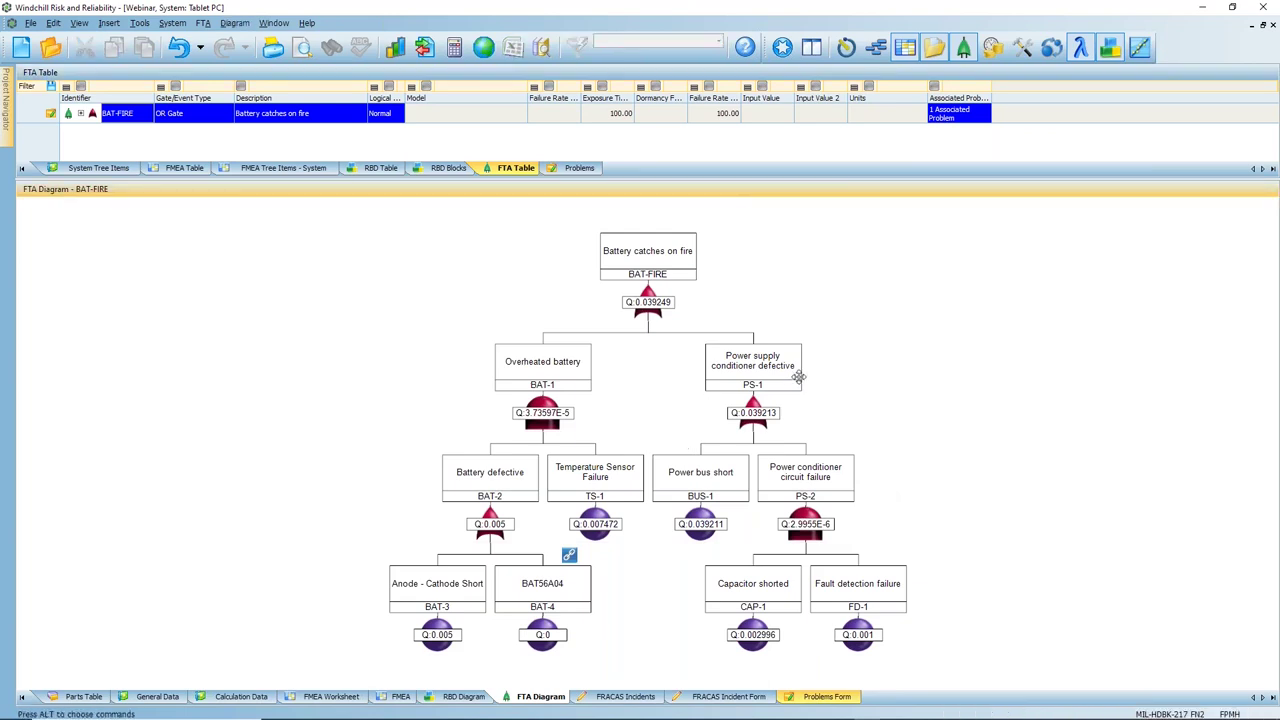
- Break the Overheated battery gate BAT-1 out of the BAT-FIRE tree into a transfer
{"action": "left_click", "coordinate": [511, 389]}
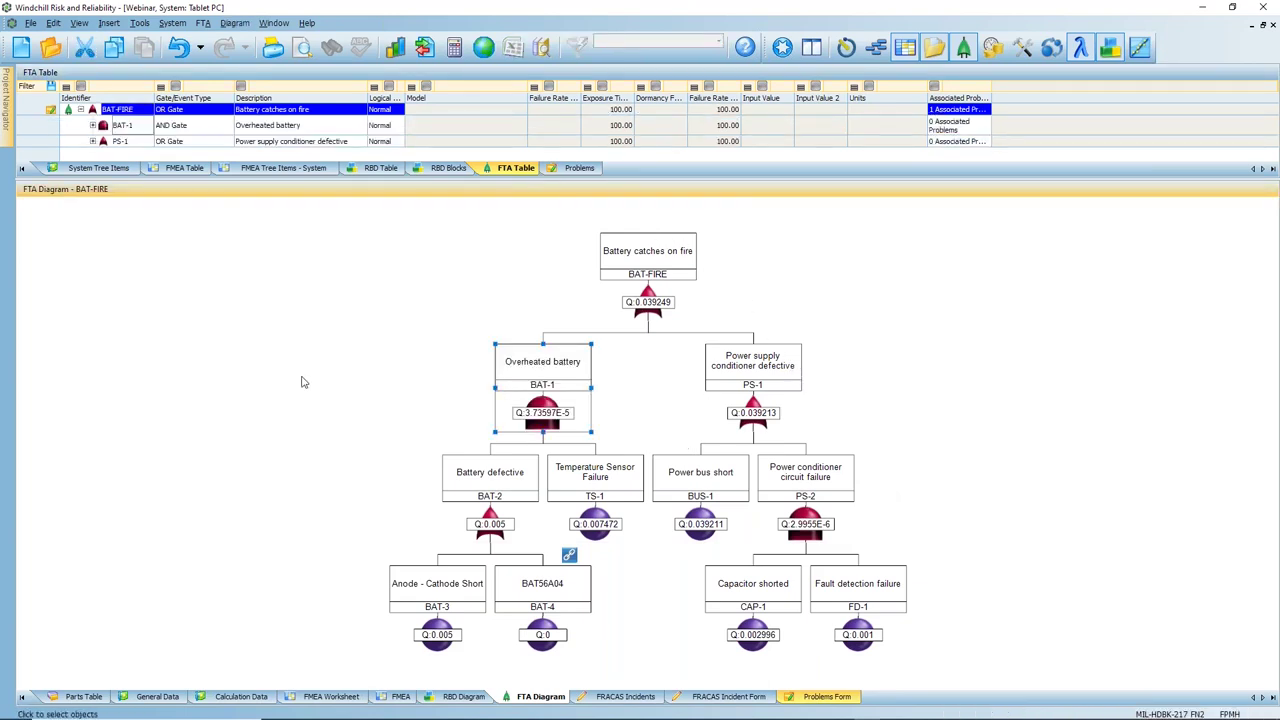
{"action": "right_click", "coordinate": [530, 369]}
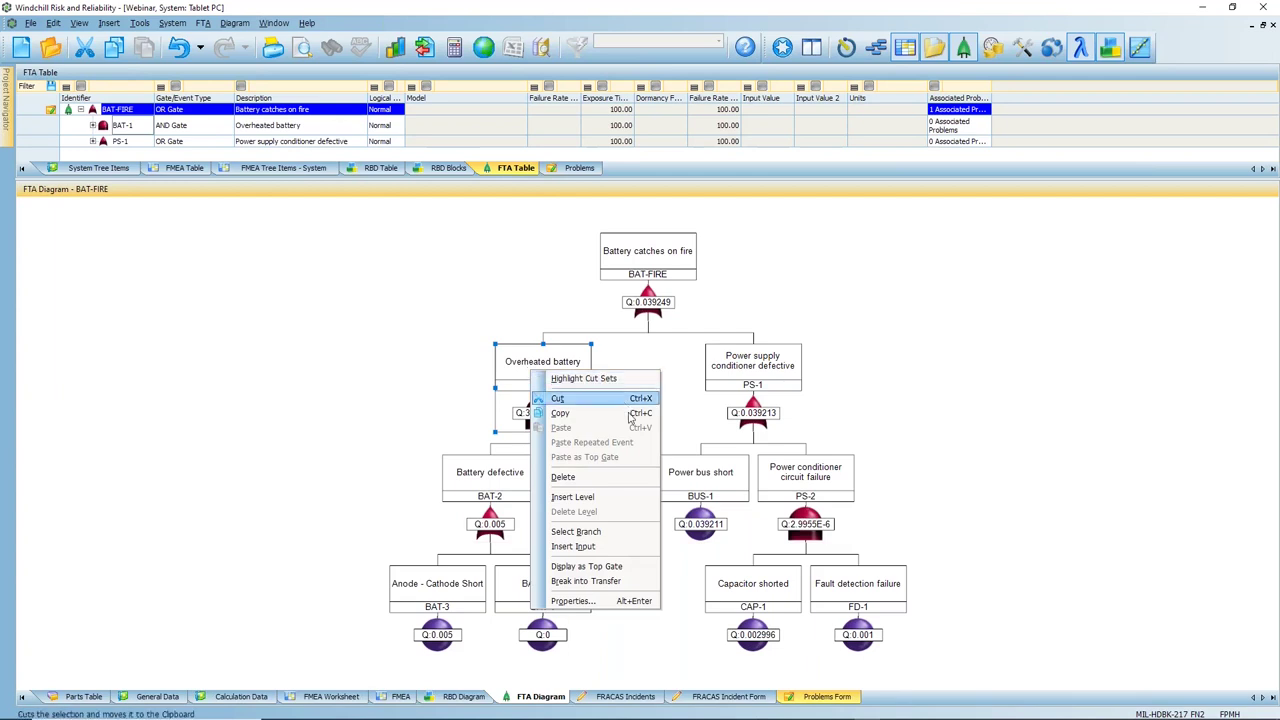
{"action": "left_click", "coordinate": [585, 581]}
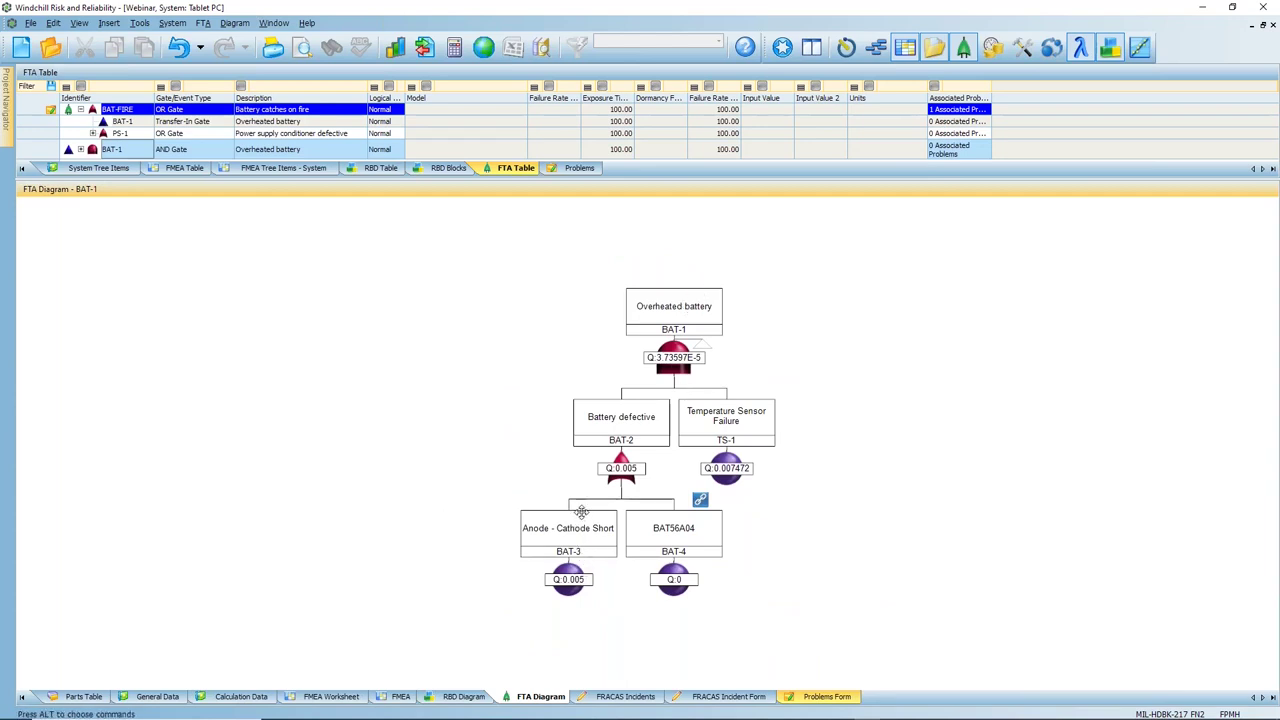
- Follow the transfer from BAT-1 to the BAT-FIRE tree and back, and collapse the transfer into the main tree
{"action": "right_click", "coordinate": [678, 321]}
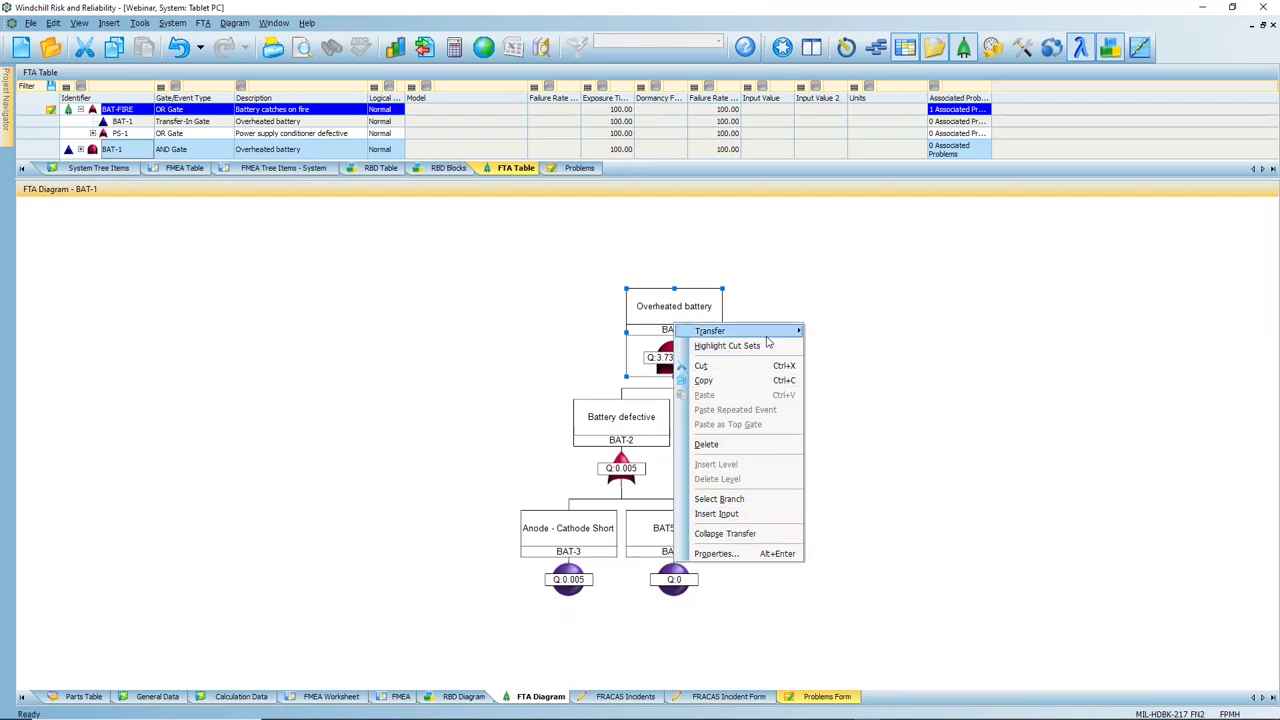
{"action": "mouse_move", "coordinate": [766, 338]}
{"action": "left_click", "coordinate": [853, 343]}
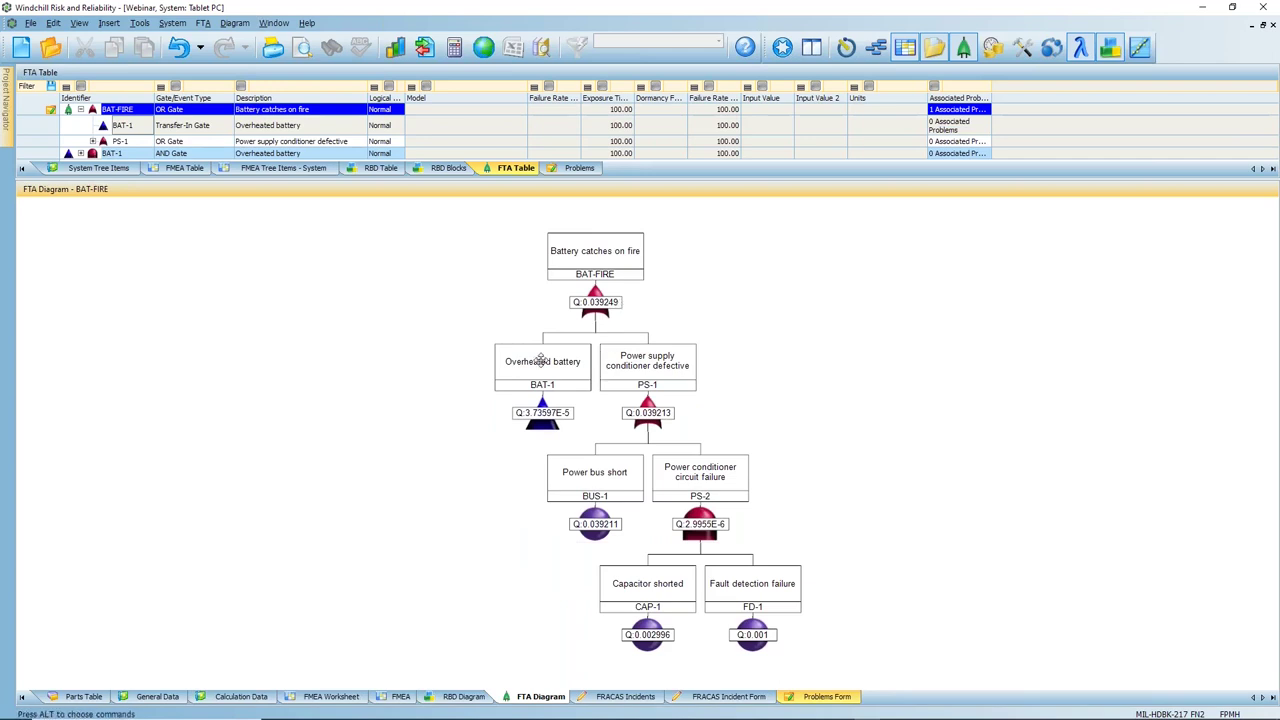
{"action": "right_click", "coordinate": [537, 360]}
{"action": "mouse_move", "coordinate": [608, 372]}
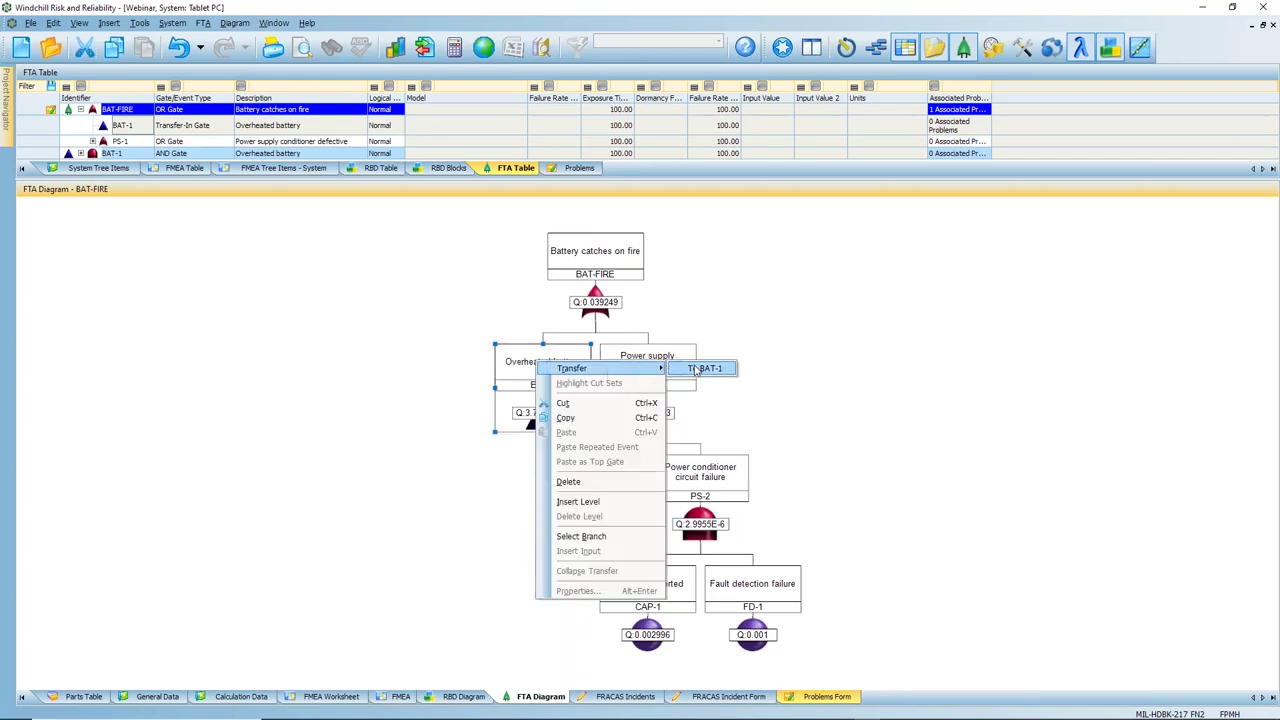
{"action": "left_click", "coordinate": [697, 368]}
{"action": "right_click", "coordinate": [643, 309]}
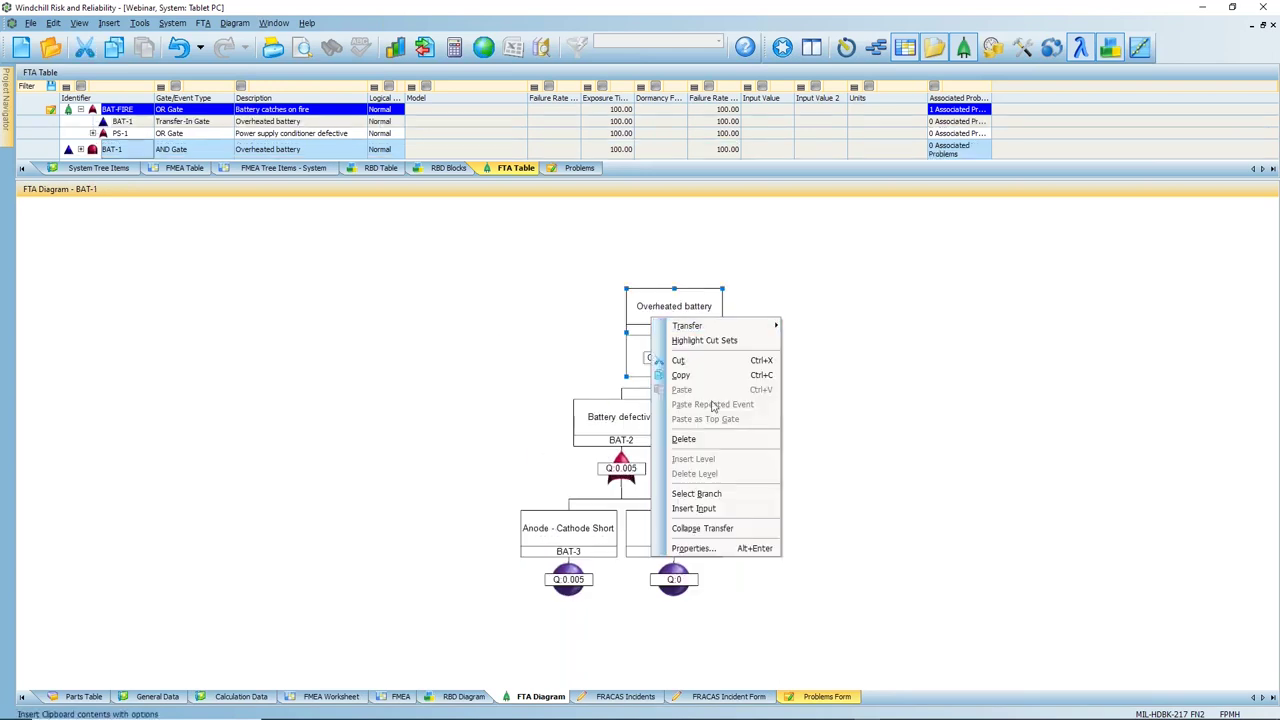
{"action": "left_click", "coordinate": [710, 530]}
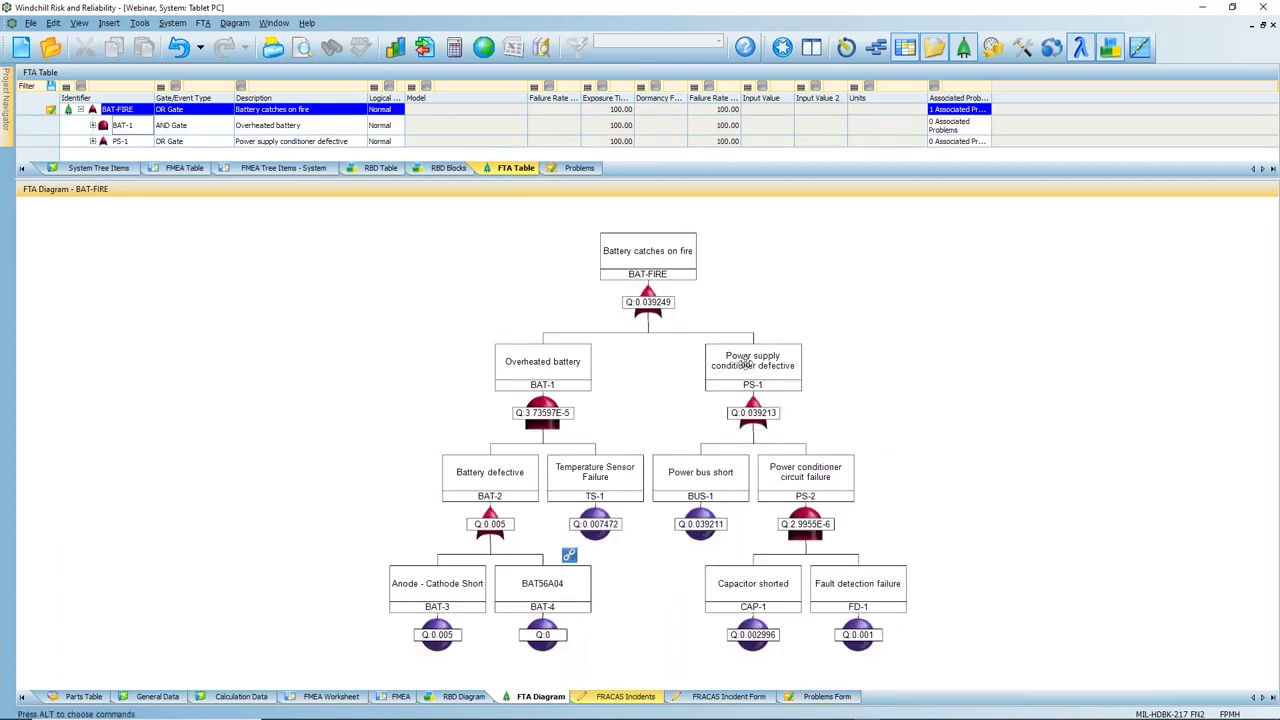
- Display the FTA Tools and add an AND gate under the Power supply conditioner defective gate, with a basic event beneath it
{"action": "right_click", "coordinate": [1190, 50]}
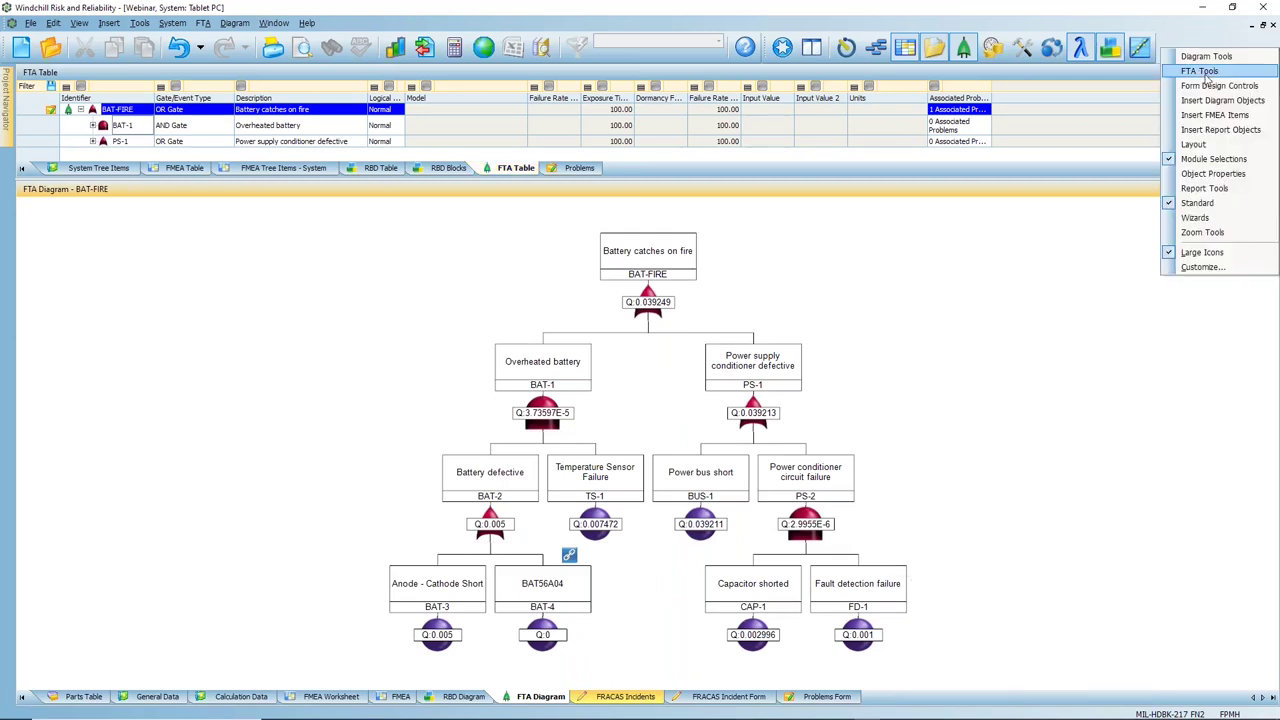
{"action": "left_click", "coordinate": [1204, 72]}
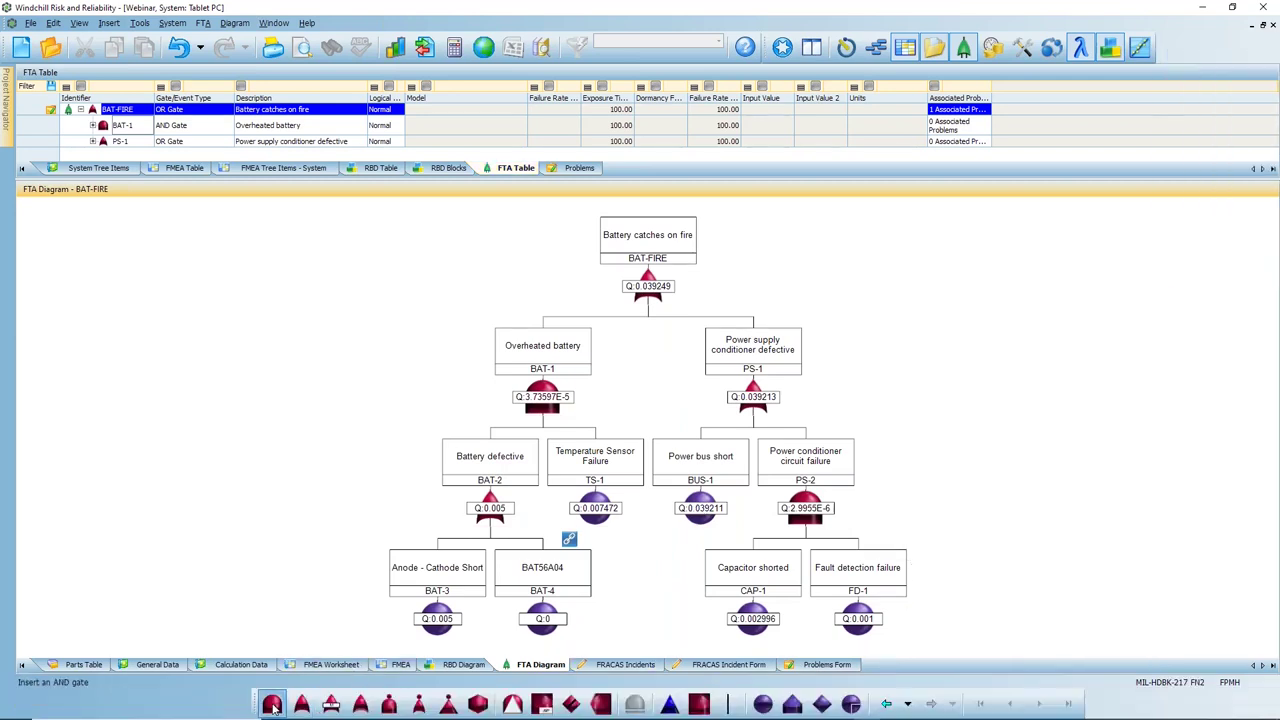
{"action": "left_click_drag", "start_coordinate": [271, 704], "coordinate": [757, 400]}
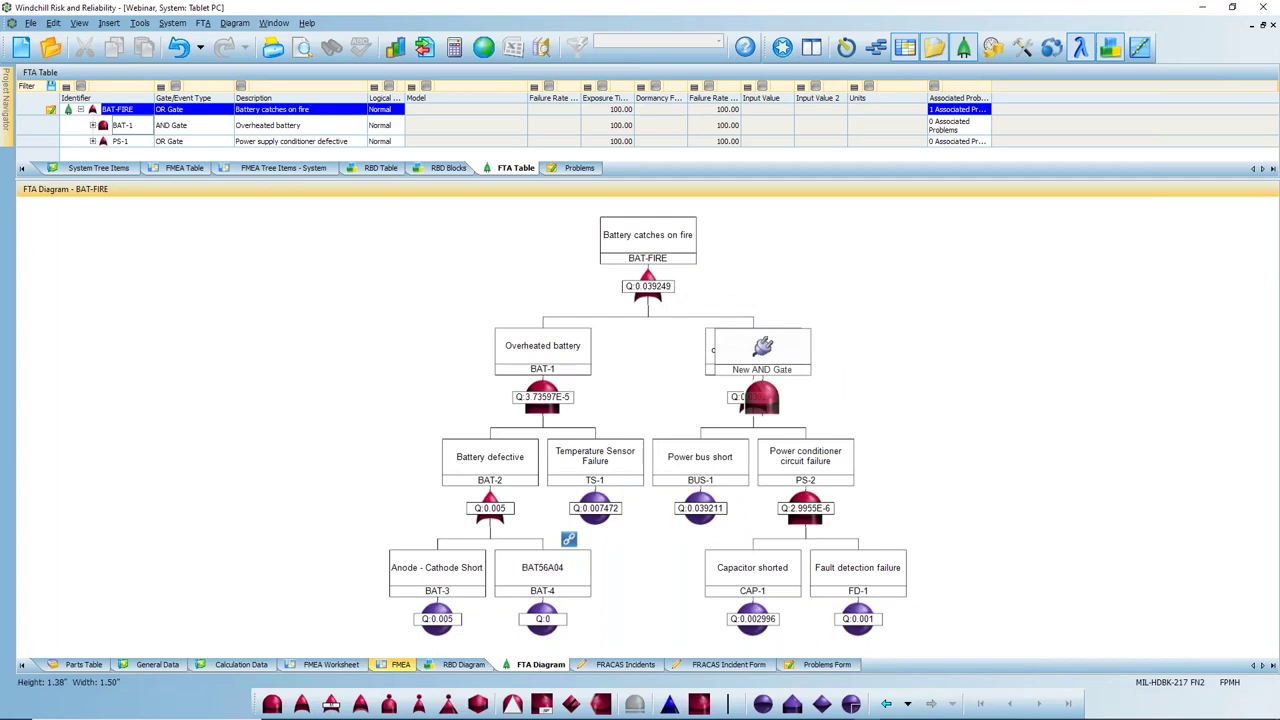
{"action": "left_click", "coordinate": [763, 704]}
{"action": "left_click", "coordinate": [880, 470]}
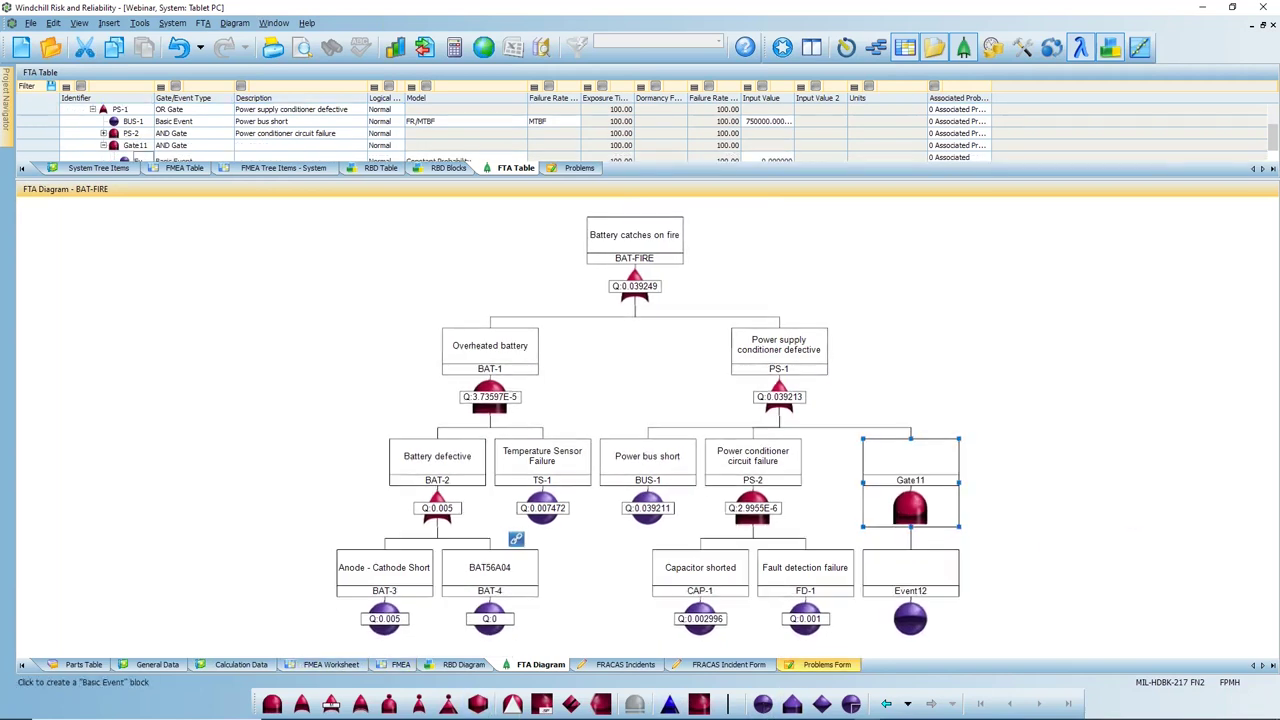
{"action": "key", "text": "Escape"}
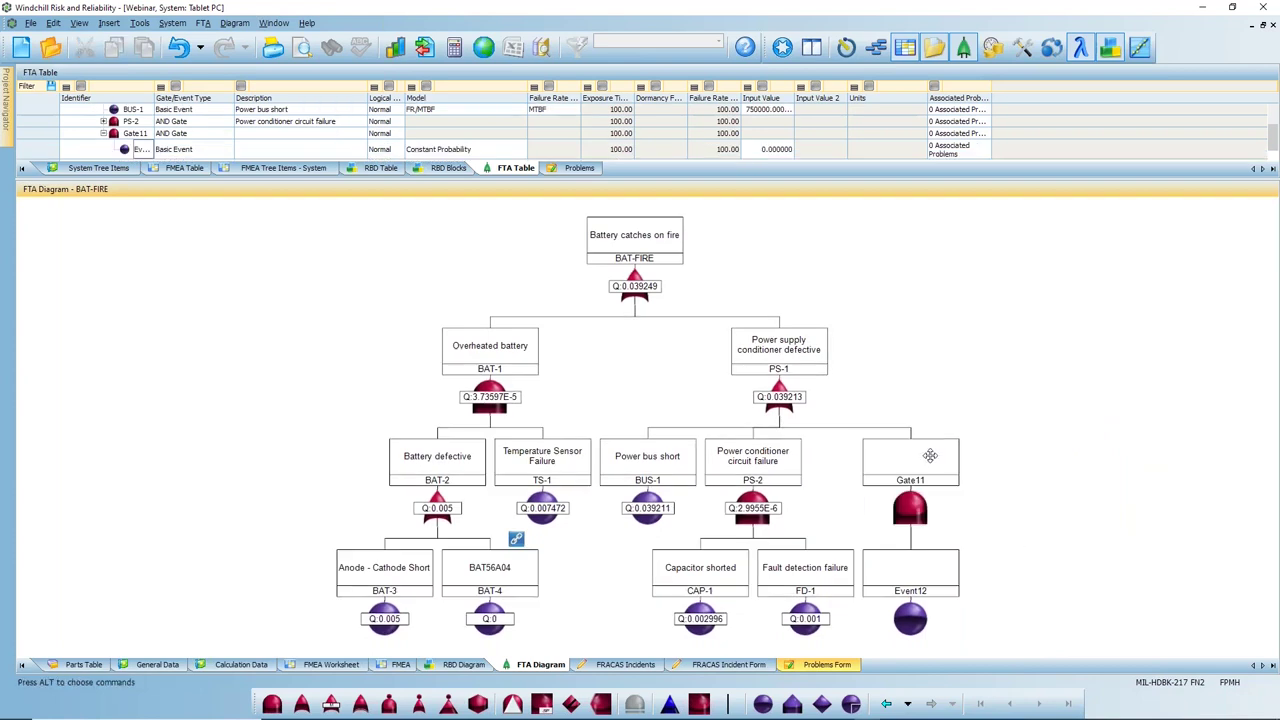
- Assign the JPEG image Alert.jpg from the Desktop as the graphic of the new AND gate
{"action": "double_click", "coordinate": [905, 460]}
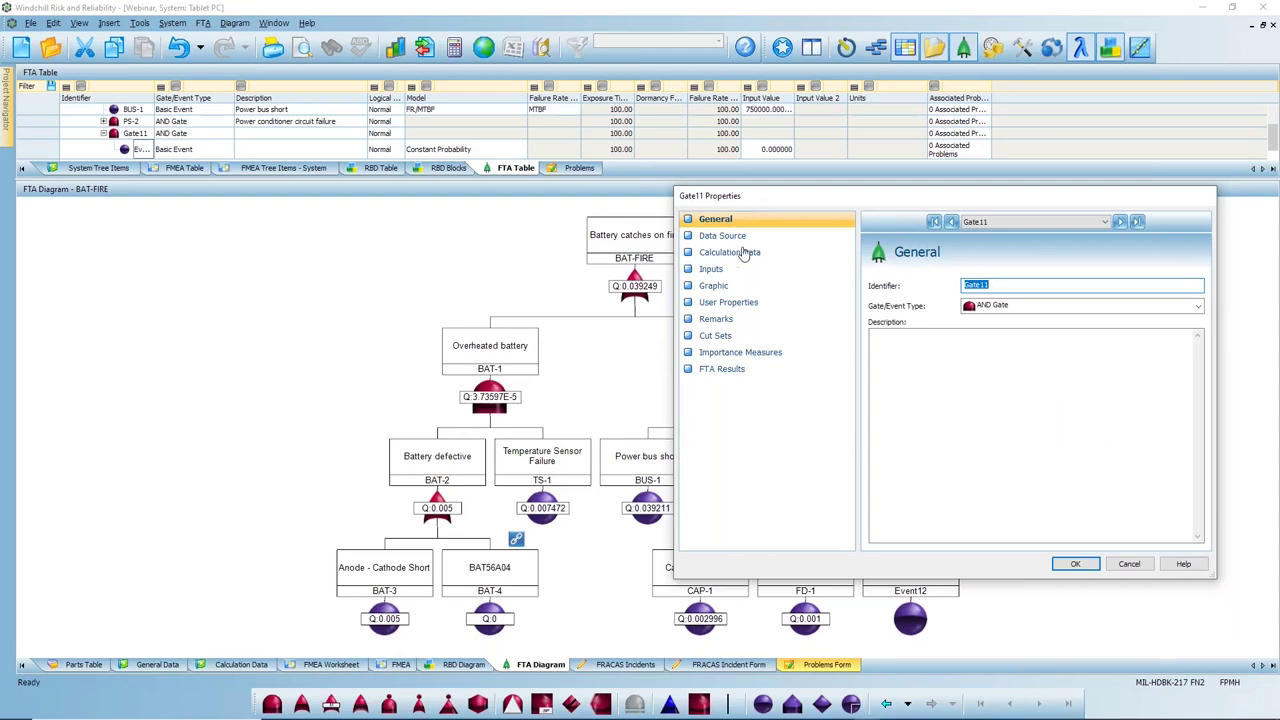
{"action": "left_click", "coordinate": [1040, 287]}
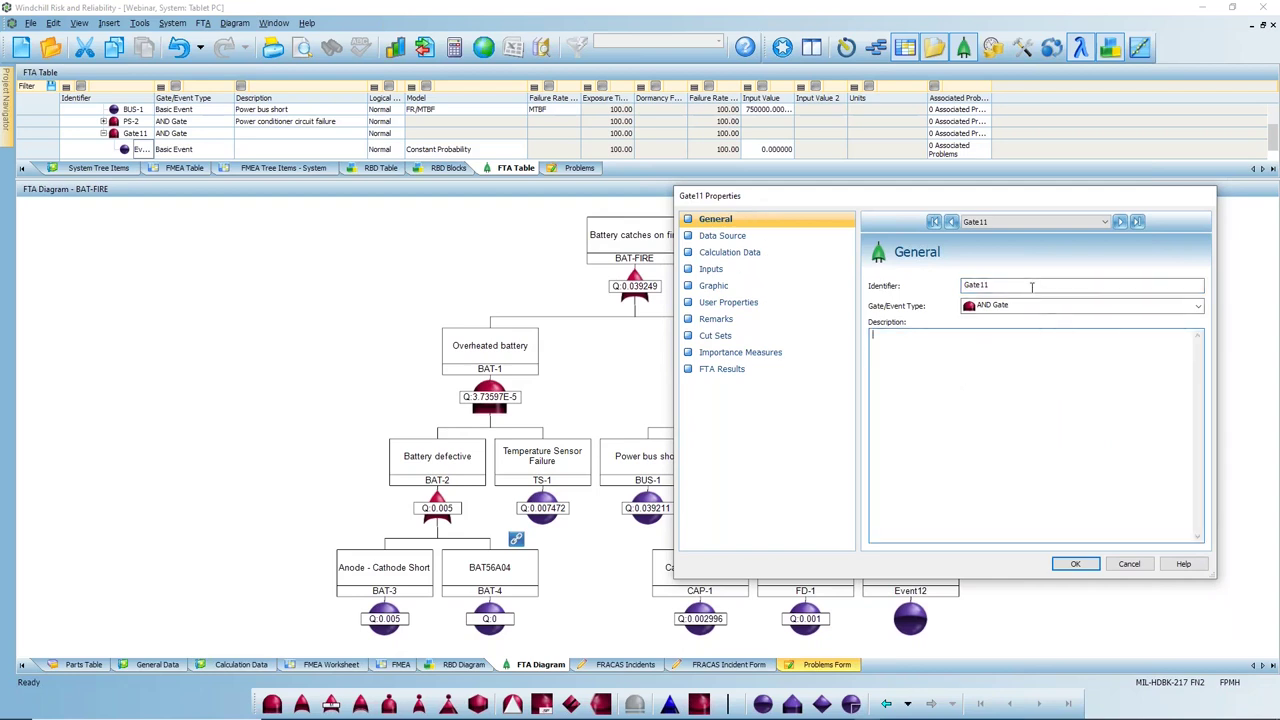
{"action": "left_click", "coordinate": [714, 287]}
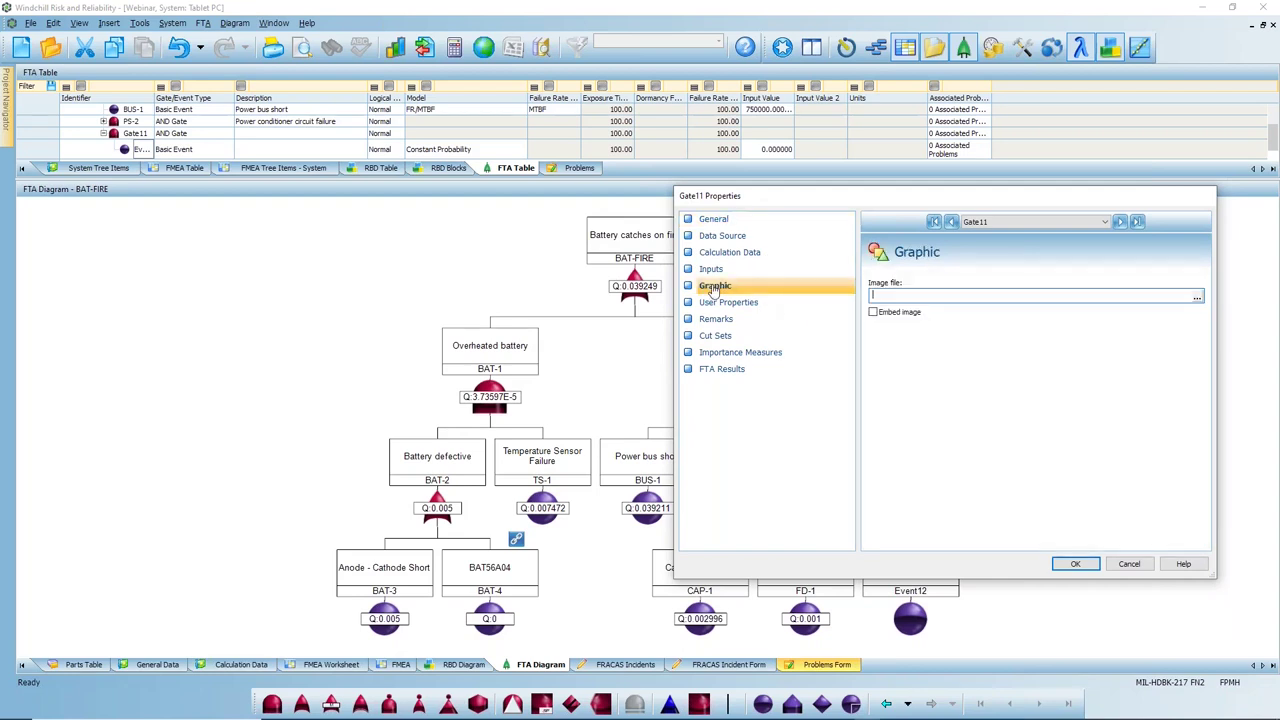
{"action": "left_click", "coordinate": [1197, 297]}
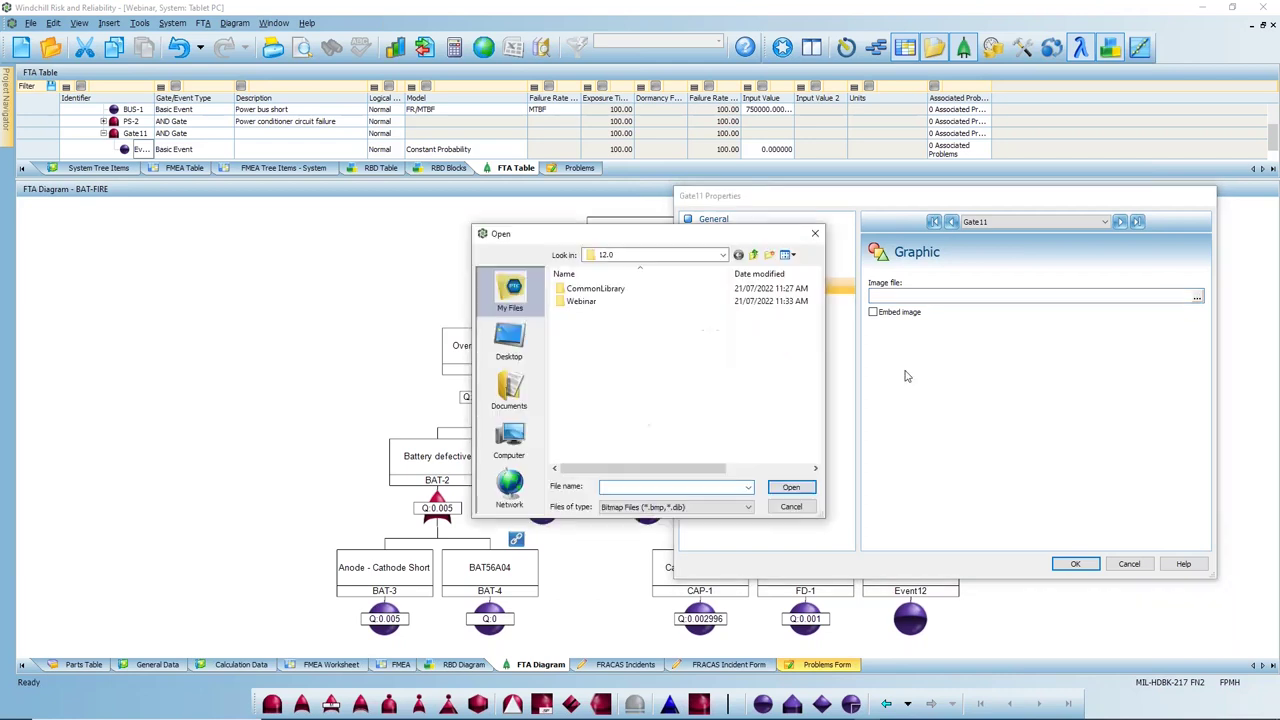
{"action": "left_click", "coordinate": [509, 440]}
{"action": "left_click", "coordinate": [509, 342]}
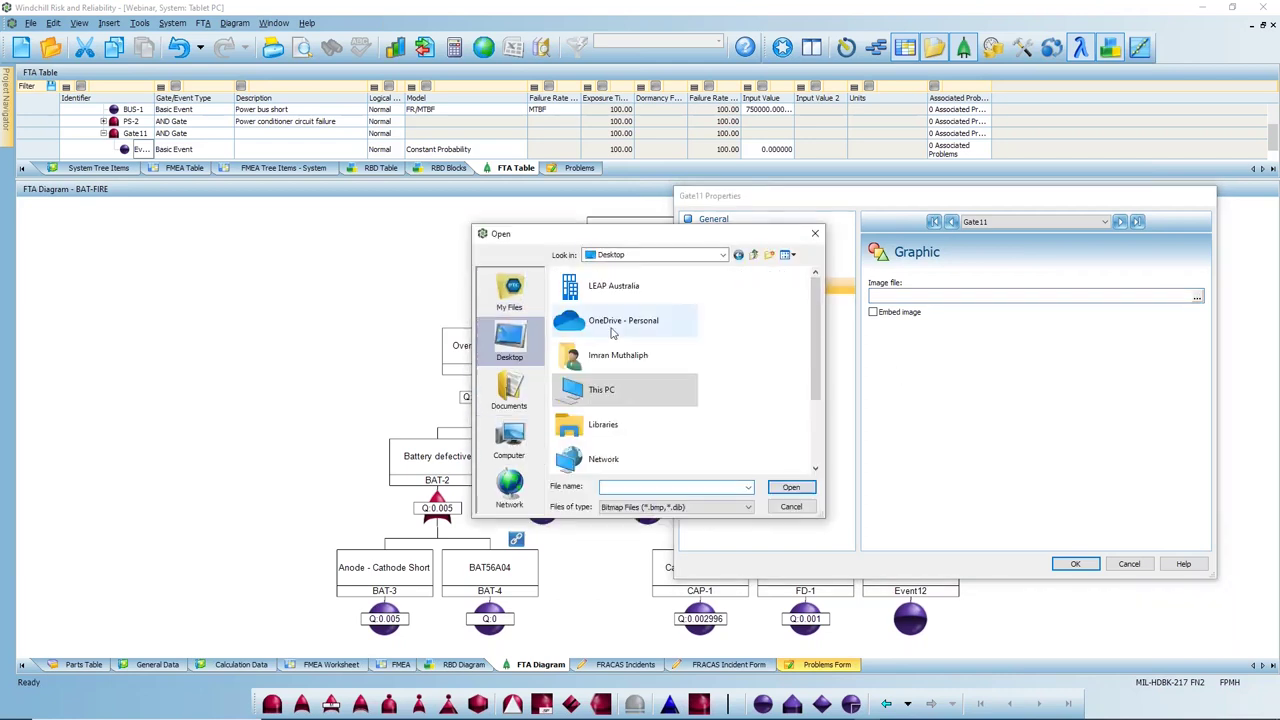
{"action": "scroll", "coordinate": [728, 397], "scroll_direction": "down", "scroll_amount": 1}
{"action": "left_click", "coordinate": [747, 508]}
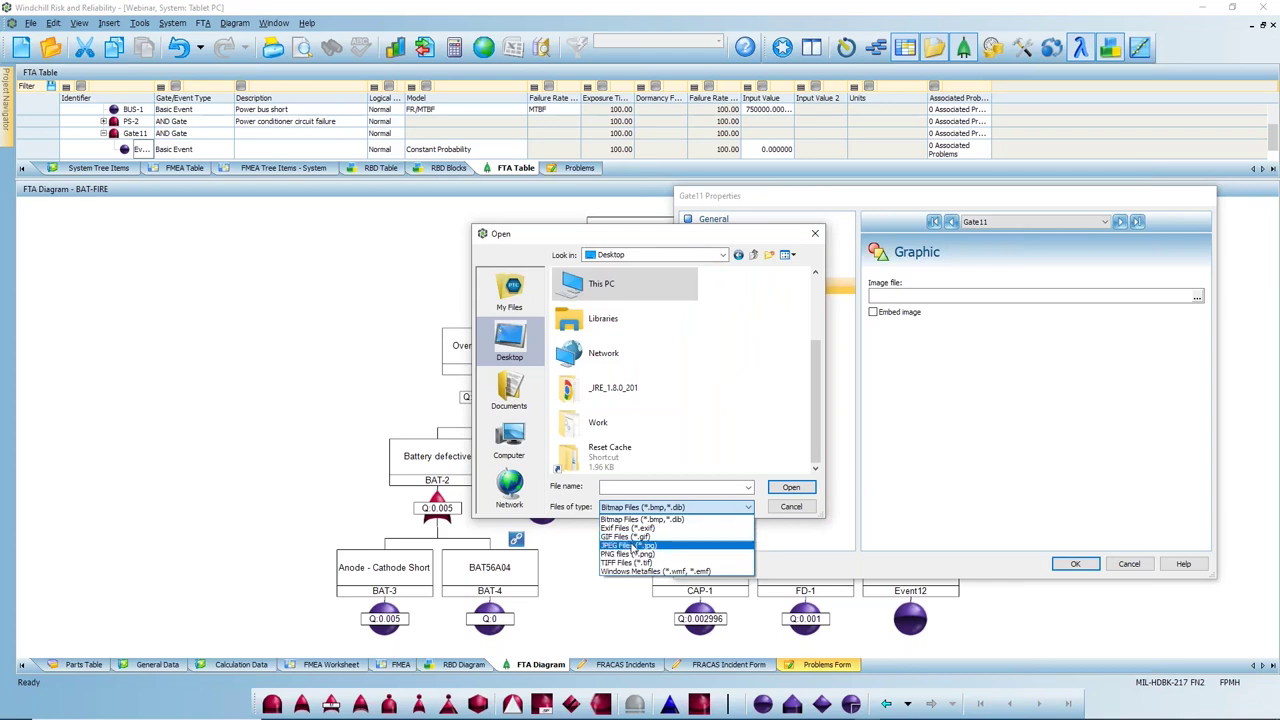
{"action": "left_click", "coordinate": [634, 546]}
{"action": "double_click", "coordinate": [645, 447]}
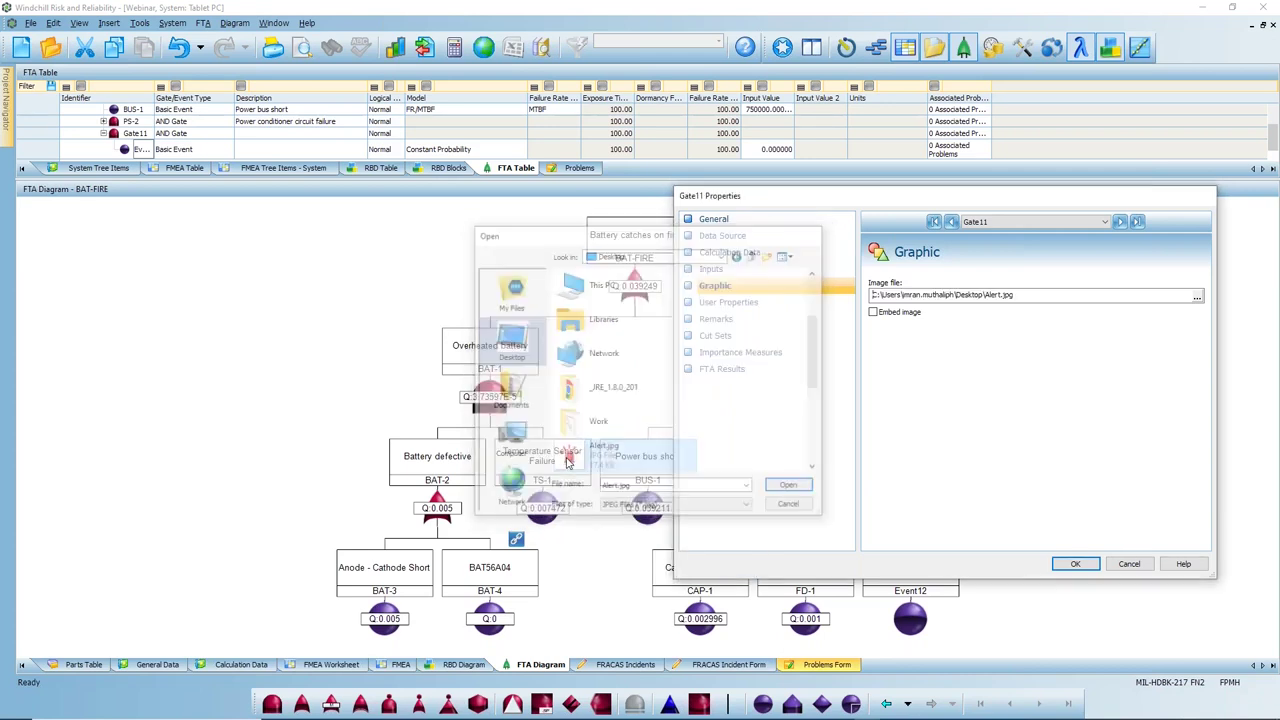
{"action": "left_click", "coordinate": [1073, 564]}
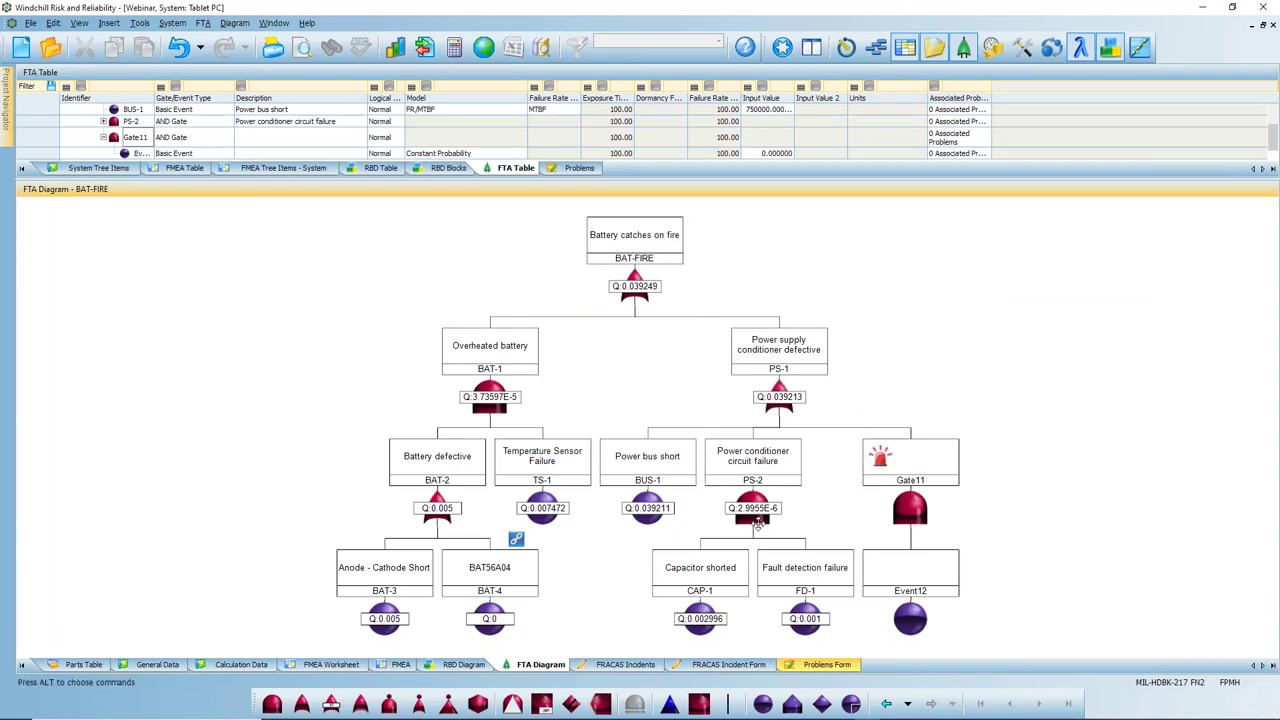
- Insert the Overheated battery gate BAT-1 with its branch into the FTA diagram library
{"action": "left_click", "coordinate": [520, 342]}
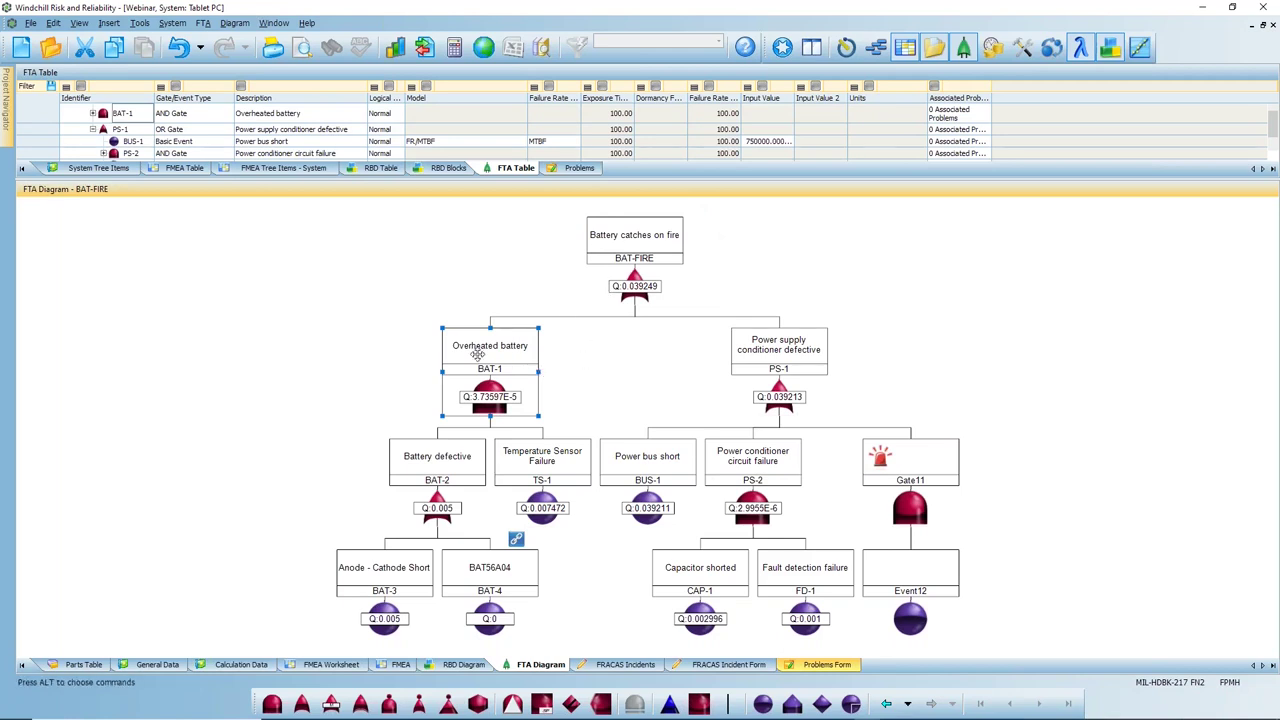
{"action": "left_click", "coordinate": [198, 25]}
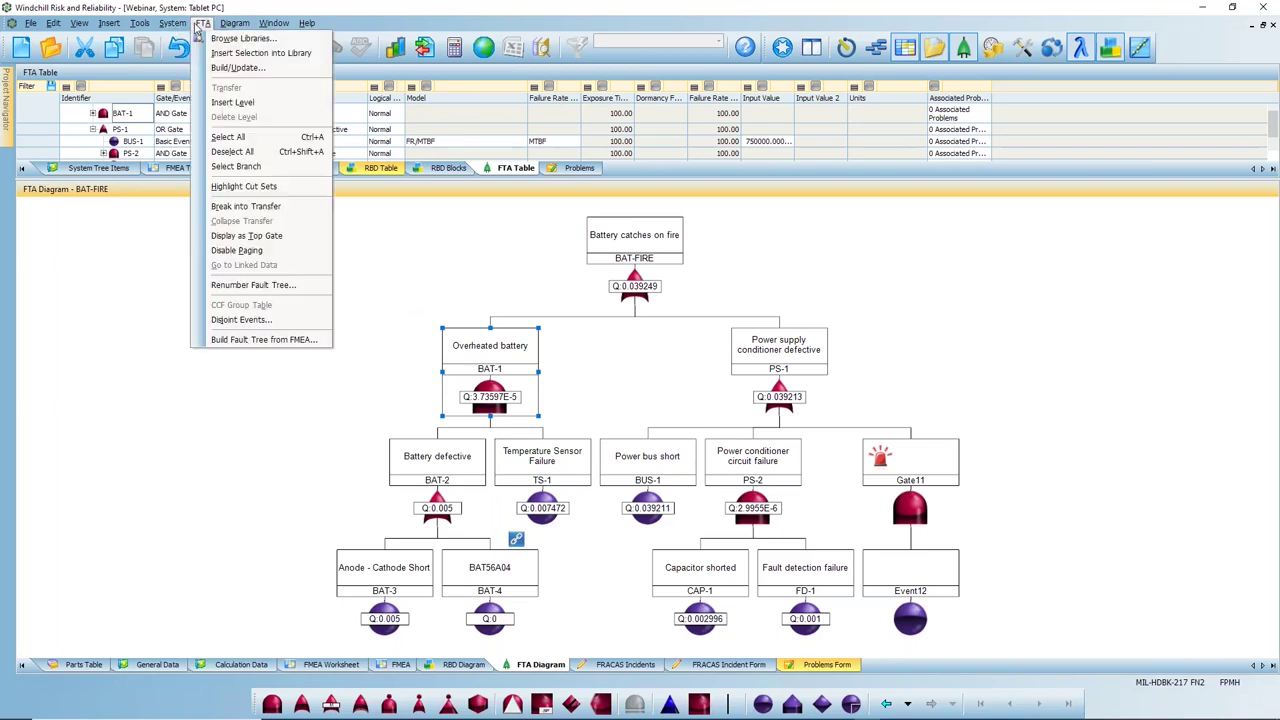
{"action": "left_click", "coordinate": [264, 55]}
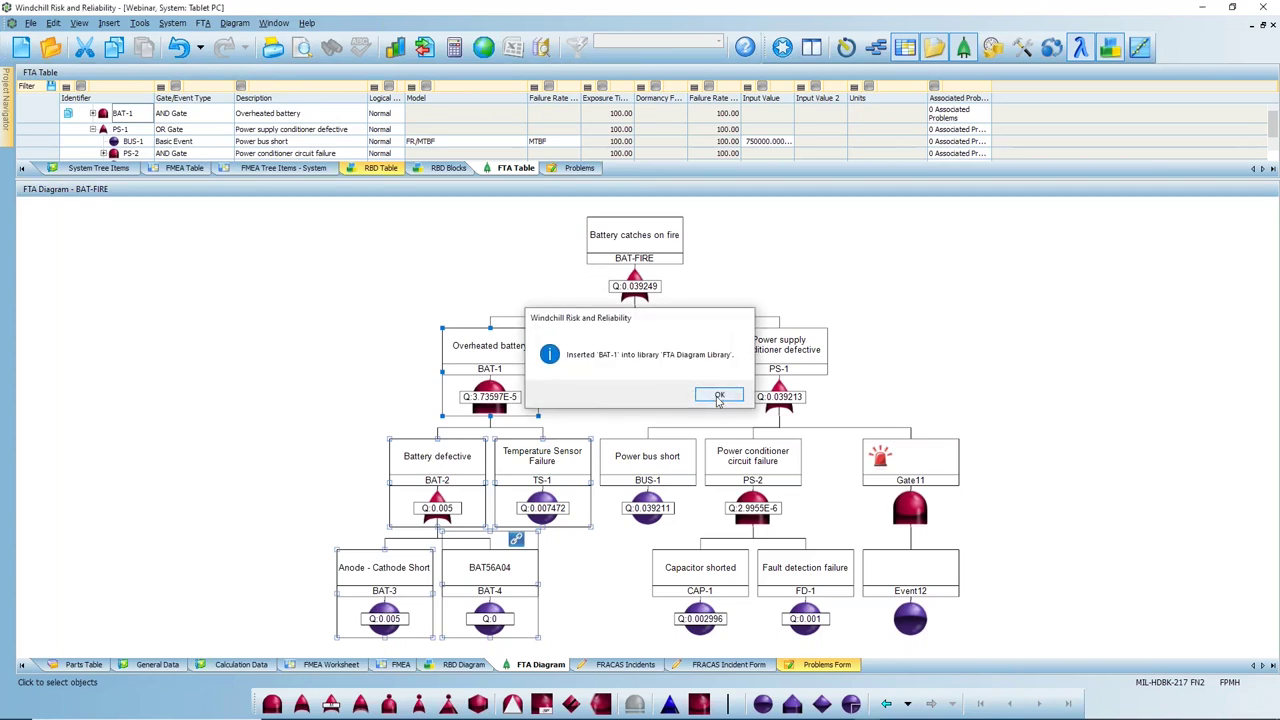
{"action": "left_click", "coordinate": [718, 395]}
- Browse the libraries for stored FTA diagrams and preview the Overheated battery entry
{"action": "left_click", "coordinate": [203, 23]}
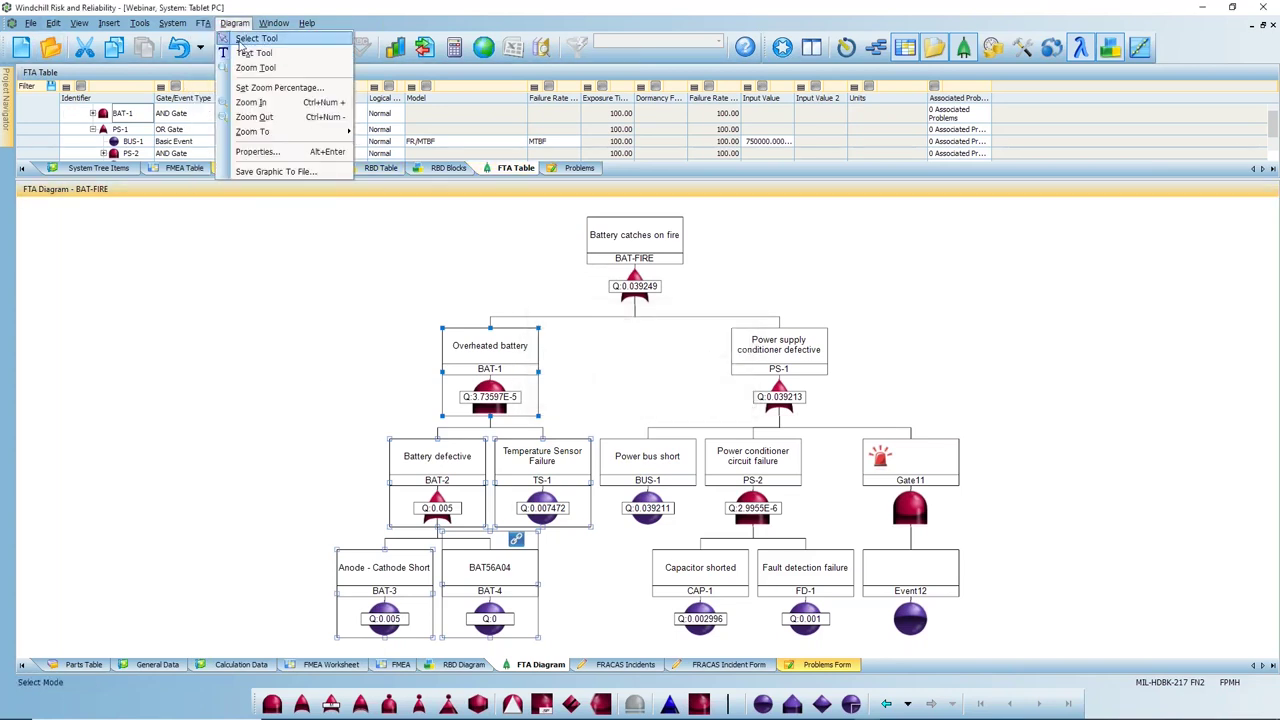
{"action": "left_click", "coordinate": [228, 38]}
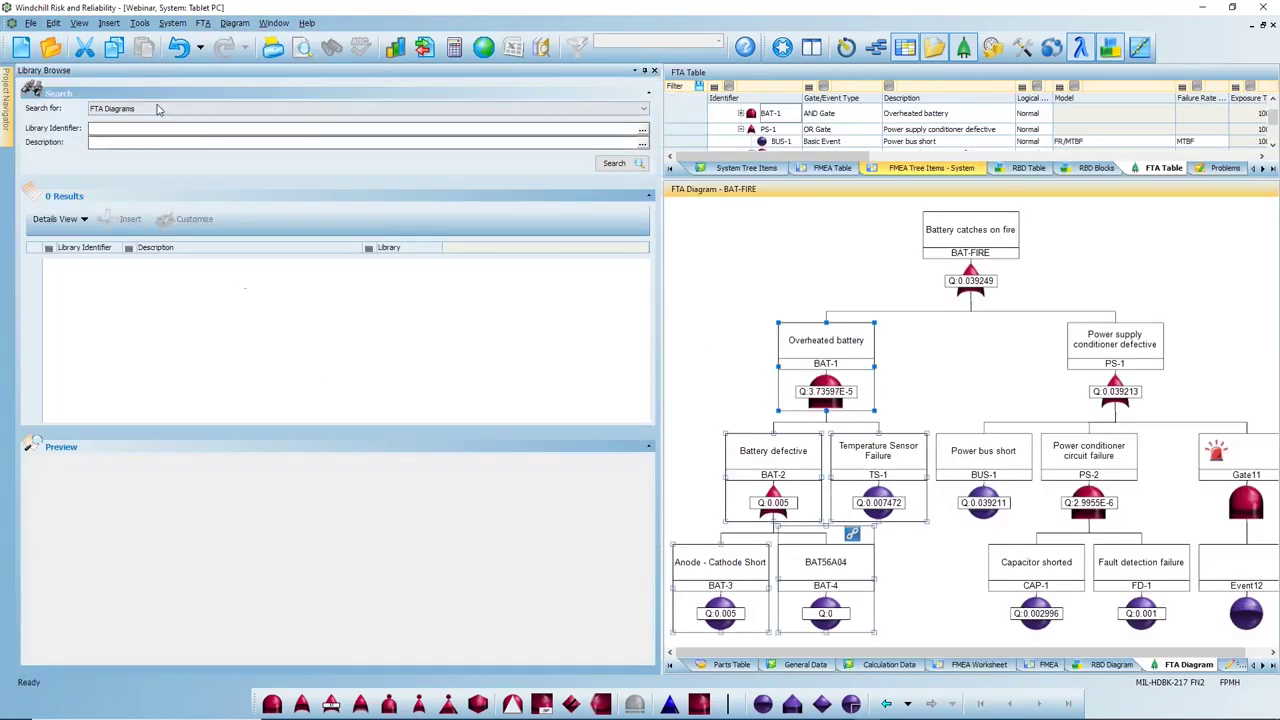
{"action": "left_click", "coordinate": [606, 166]}
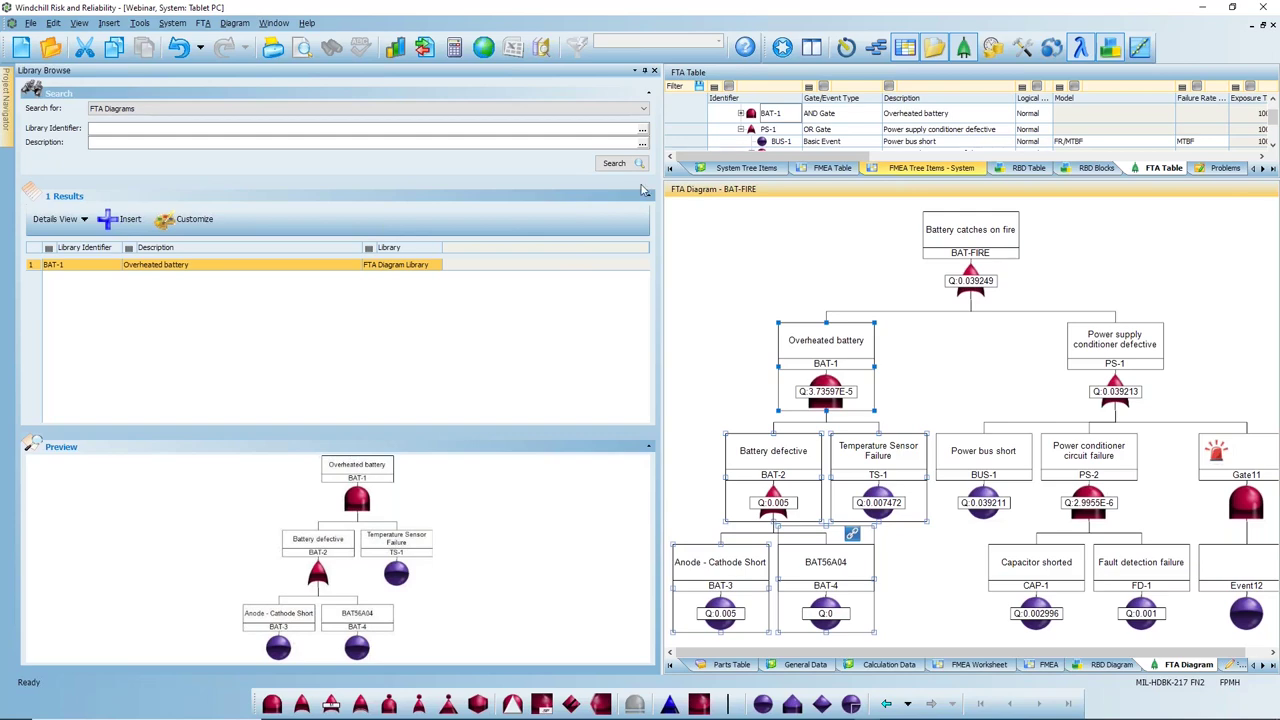
{"action": "left_click", "coordinate": [655, 71]}
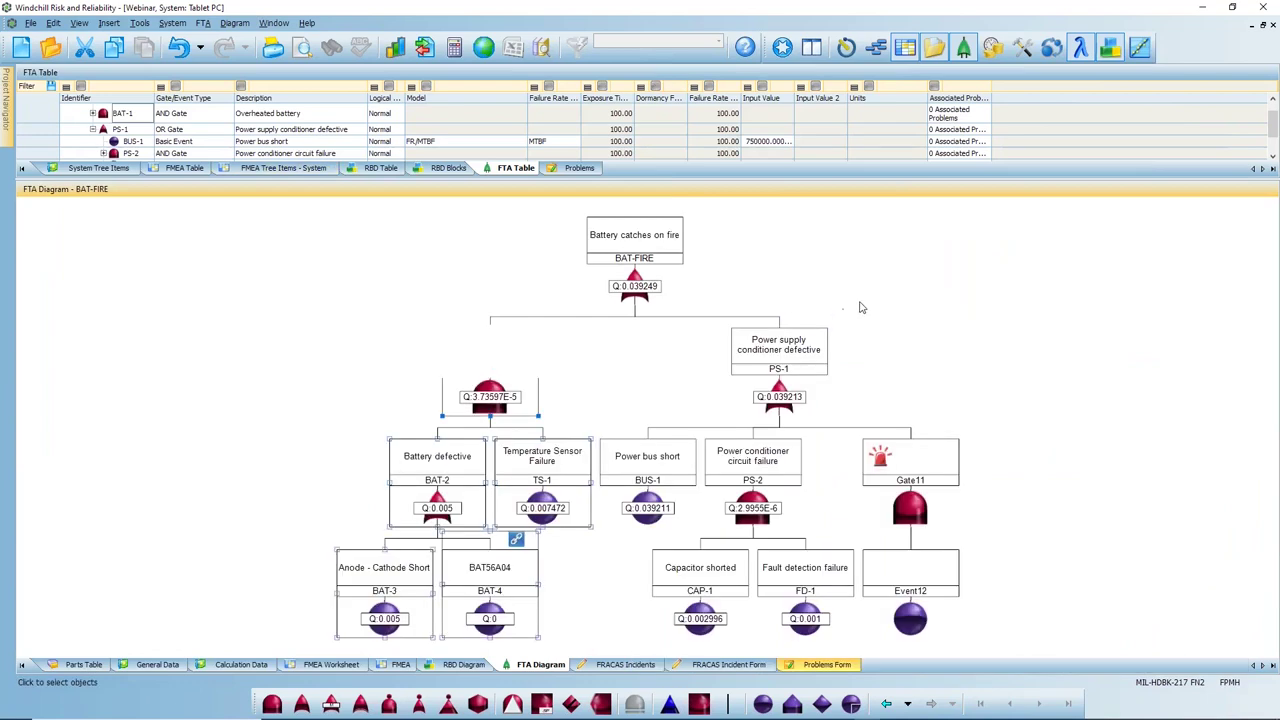
{"action": "left_click", "coordinate": [202, 23]}
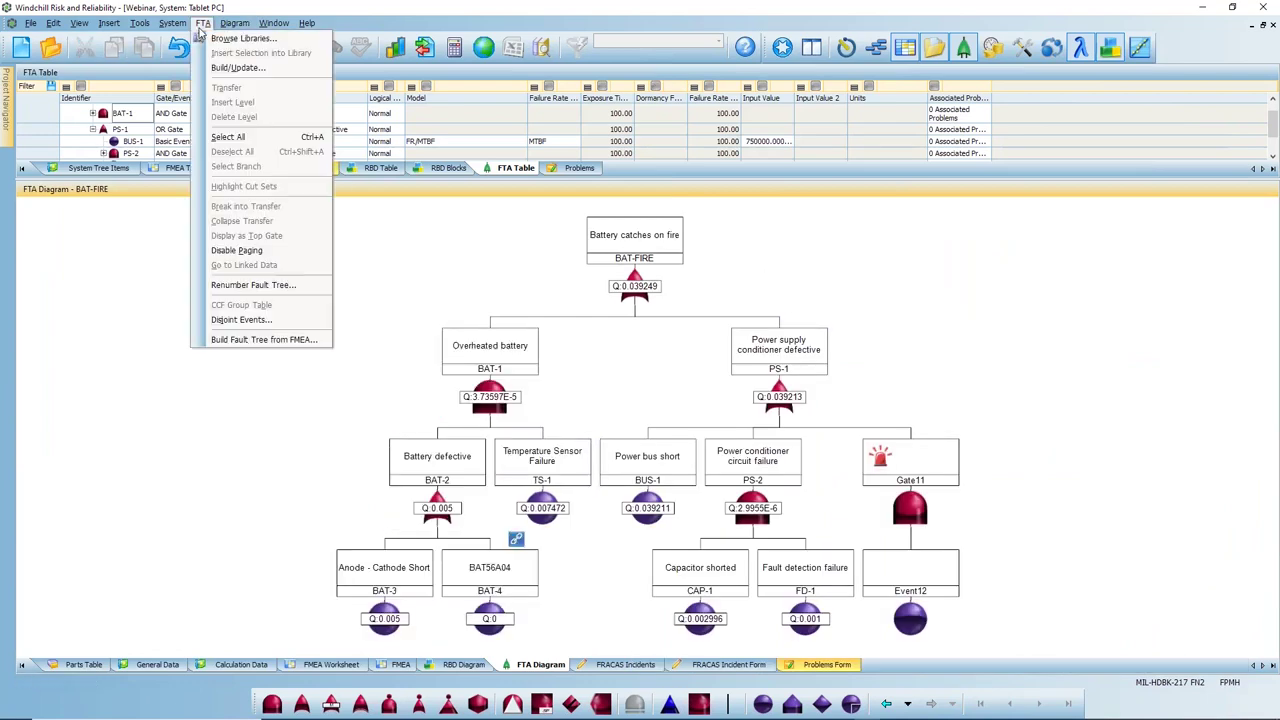
{"action": "left_click", "coordinate": [465, 294]}
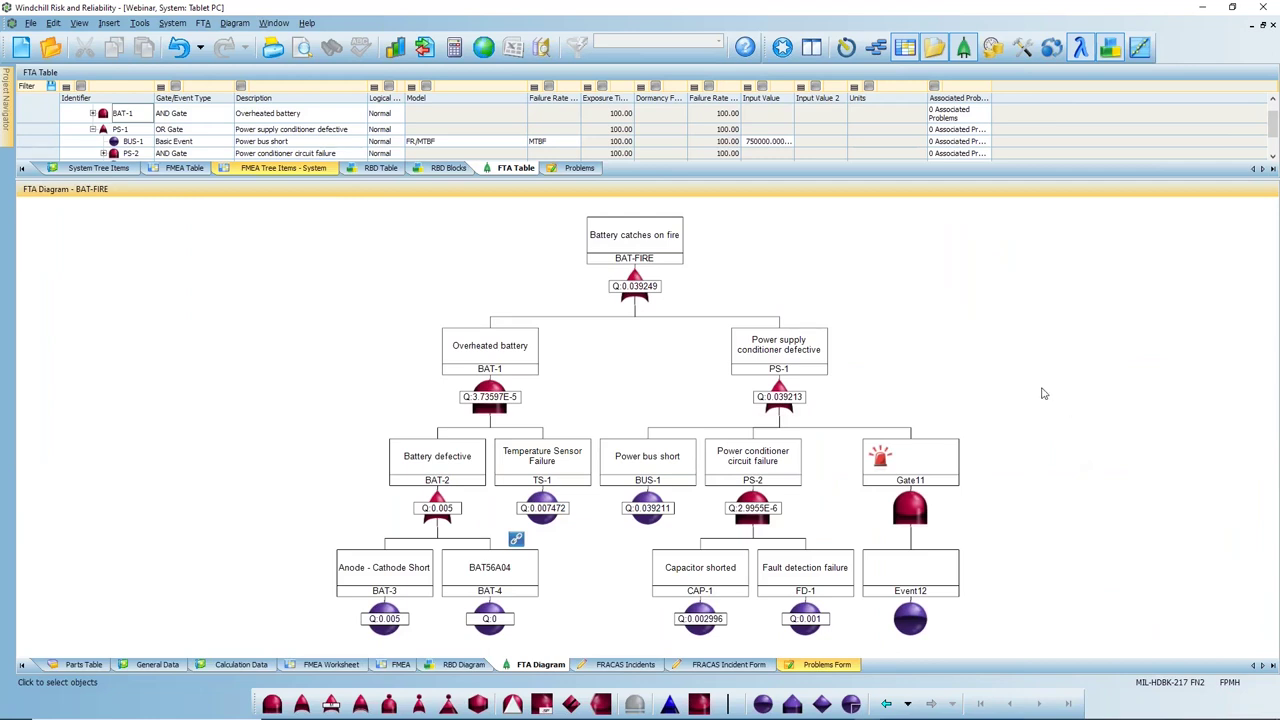
- Enlarge the FTA Table area and restrict the calculation to the FTA module only
{"action": "left_click_drag", "start_coordinate": [596, 178], "coordinate": [596, 214]}
{"action": "key", "text": "F9"}
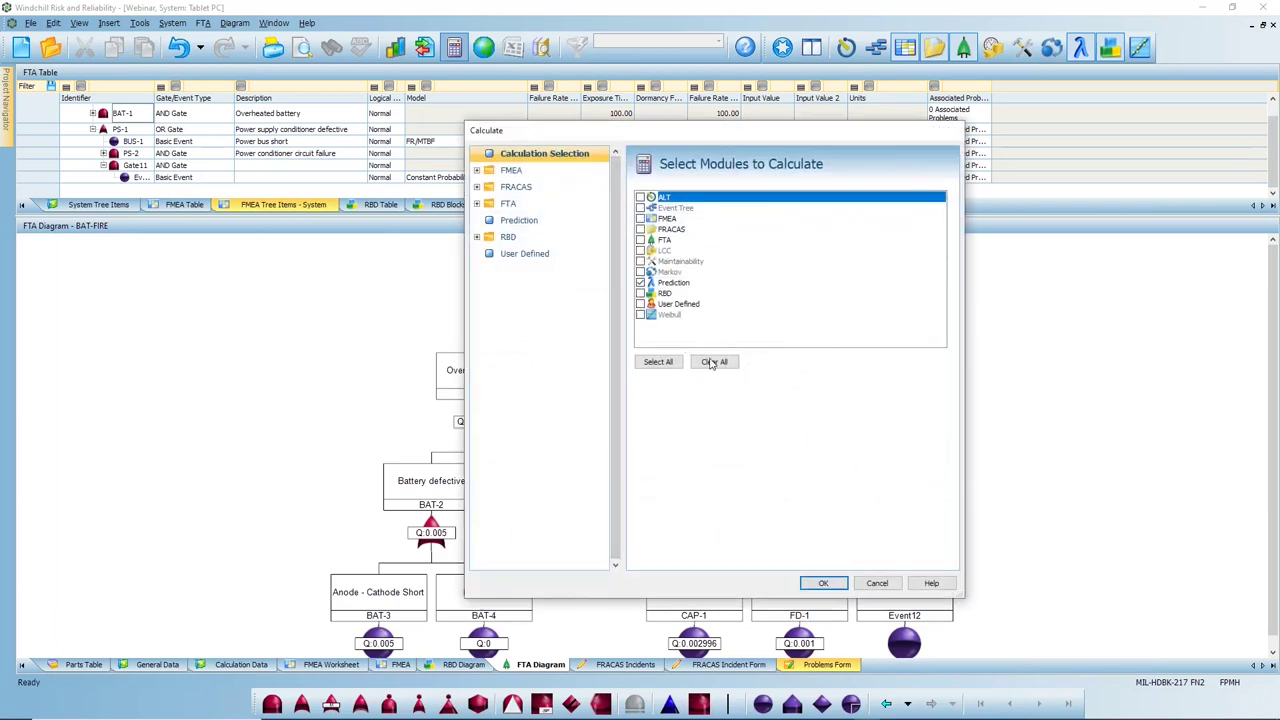
{"action": "left_click", "coordinate": [712, 362]}
{"action": "left_click", "coordinate": [641, 241]}
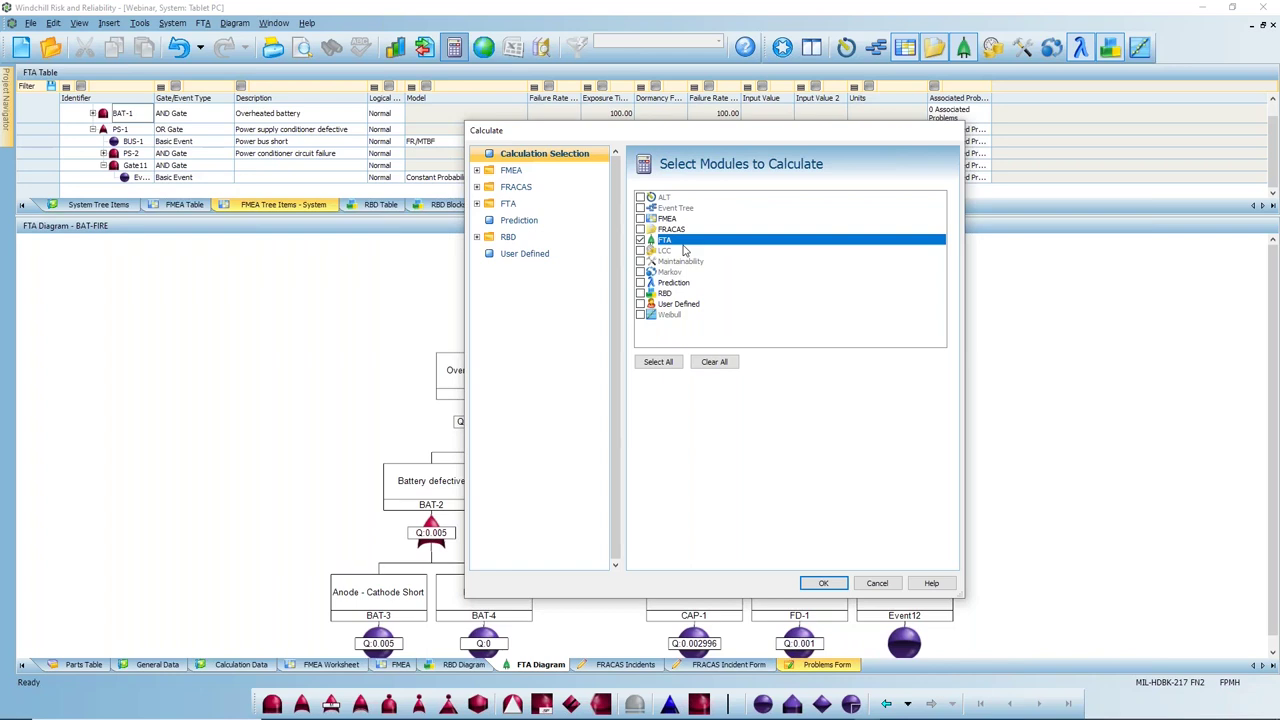
- Review the general and advanced FTA calculation options, and run the fault tree calculation for BAT-FIRE
{"action": "left_click", "coordinate": [477, 203]}
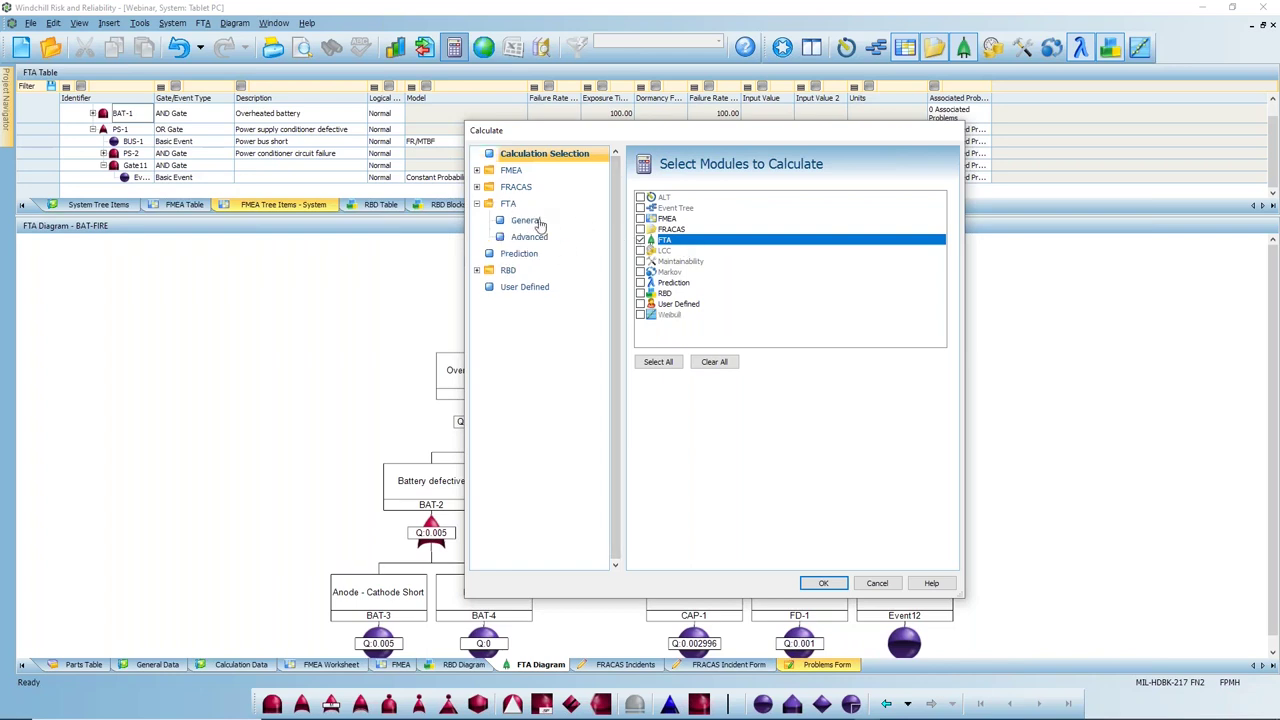
{"action": "left_click", "coordinate": [527, 220]}
{"action": "left_click", "coordinate": [645, 399]}
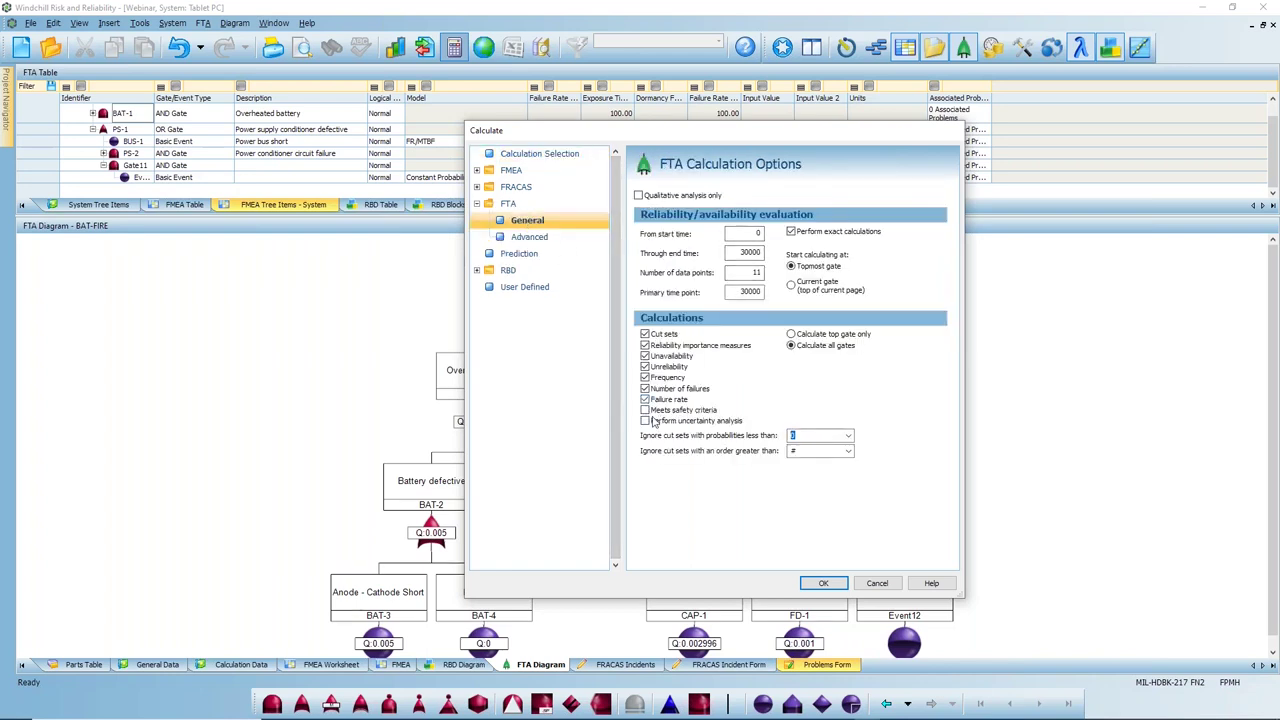
{"action": "left_click", "coordinate": [538, 238]}
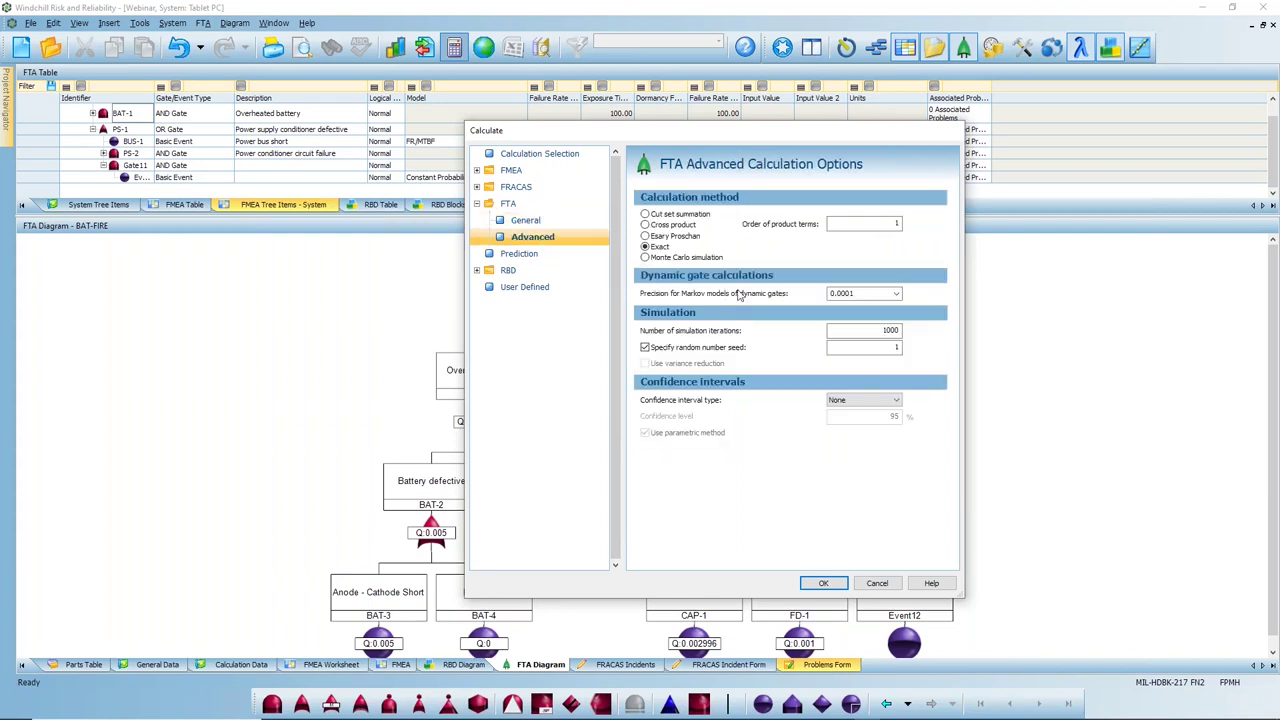
{"action": "left_click", "coordinate": [823, 583]}
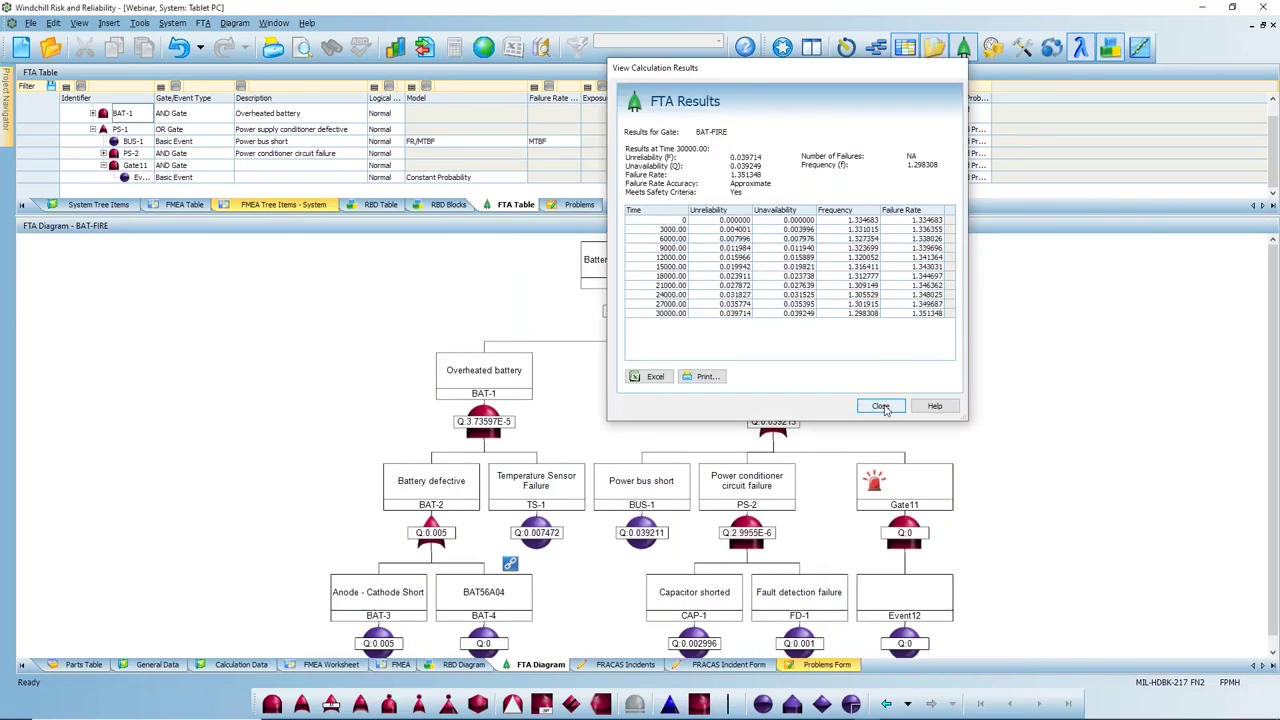
{"action": "left_click", "coordinate": [881, 406]}
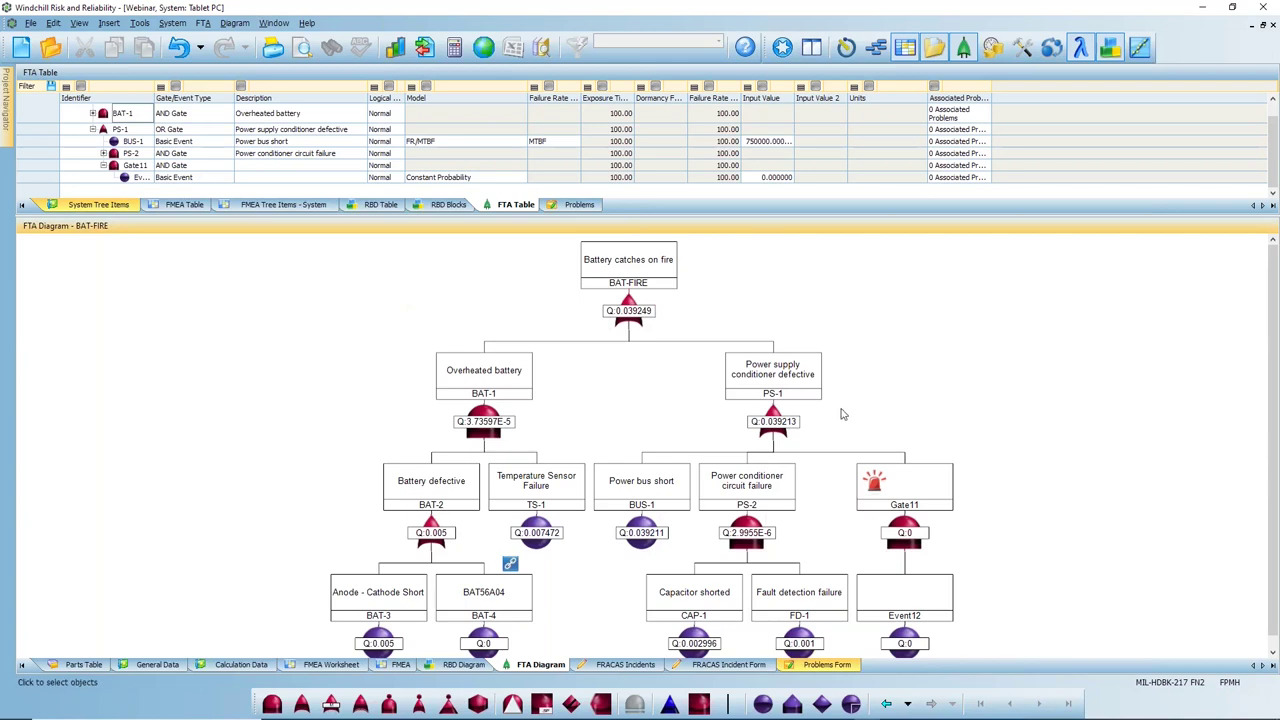
- Copy the Power bus short event BUS-1 and paste it as a repeated event under Gate11
{"action": "left_click", "coordinate": [635, 481]}
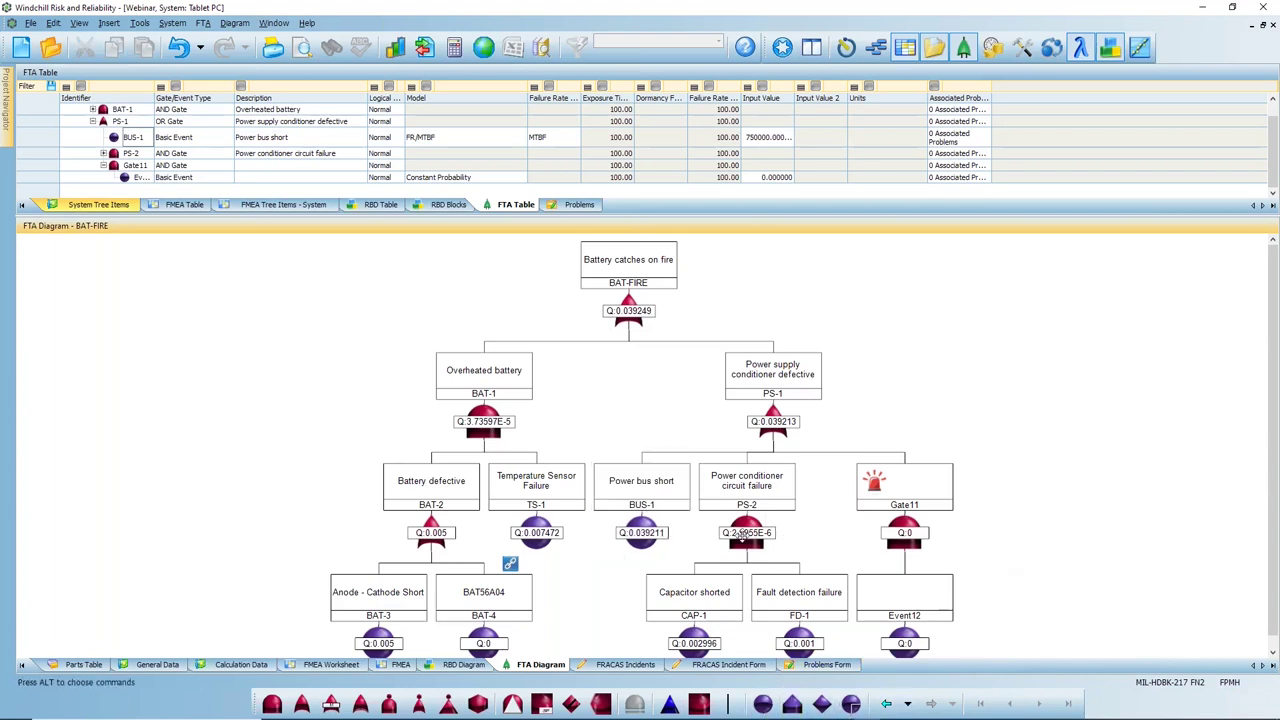
{"action": "left_click_drag", "start_coordinate": [644, 517], "coordinate": [930, 512]}
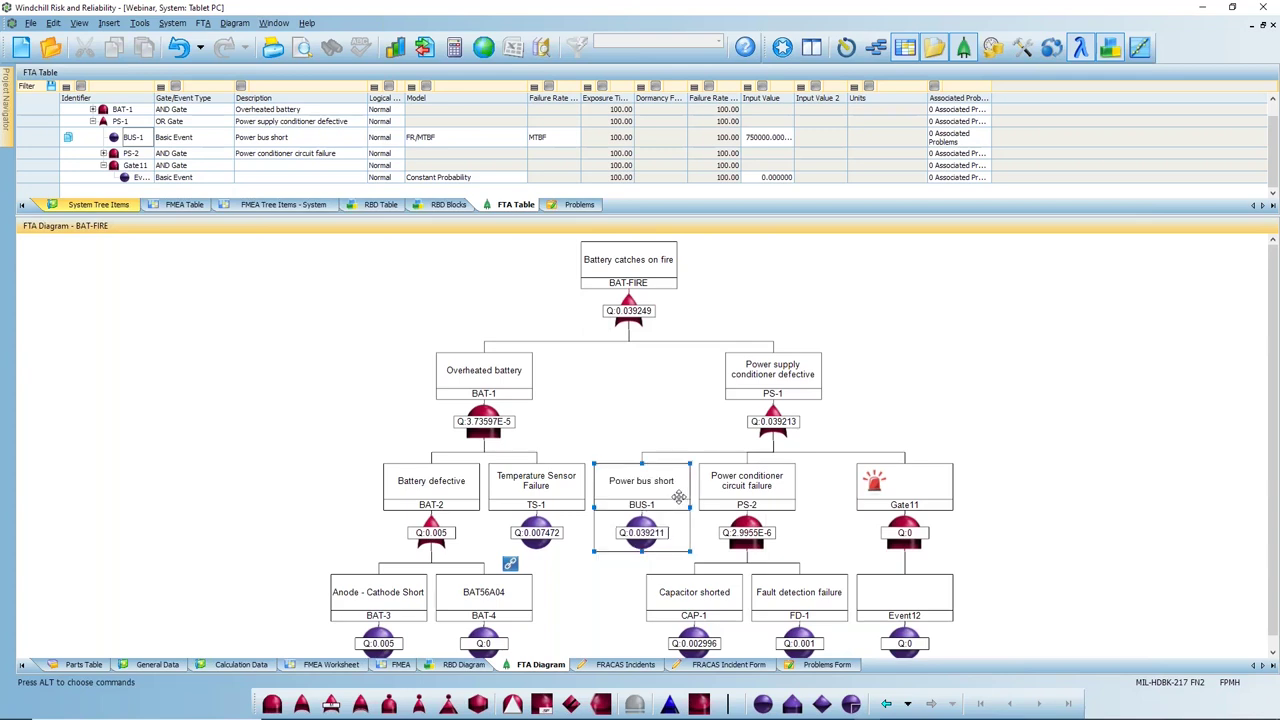
{"action": "right_click", "coordinate": [690, 500]}
{"action": "left_click", "coordinate": [708, 540]}
{"action": "right_click", "coordinate": [905, 510]}
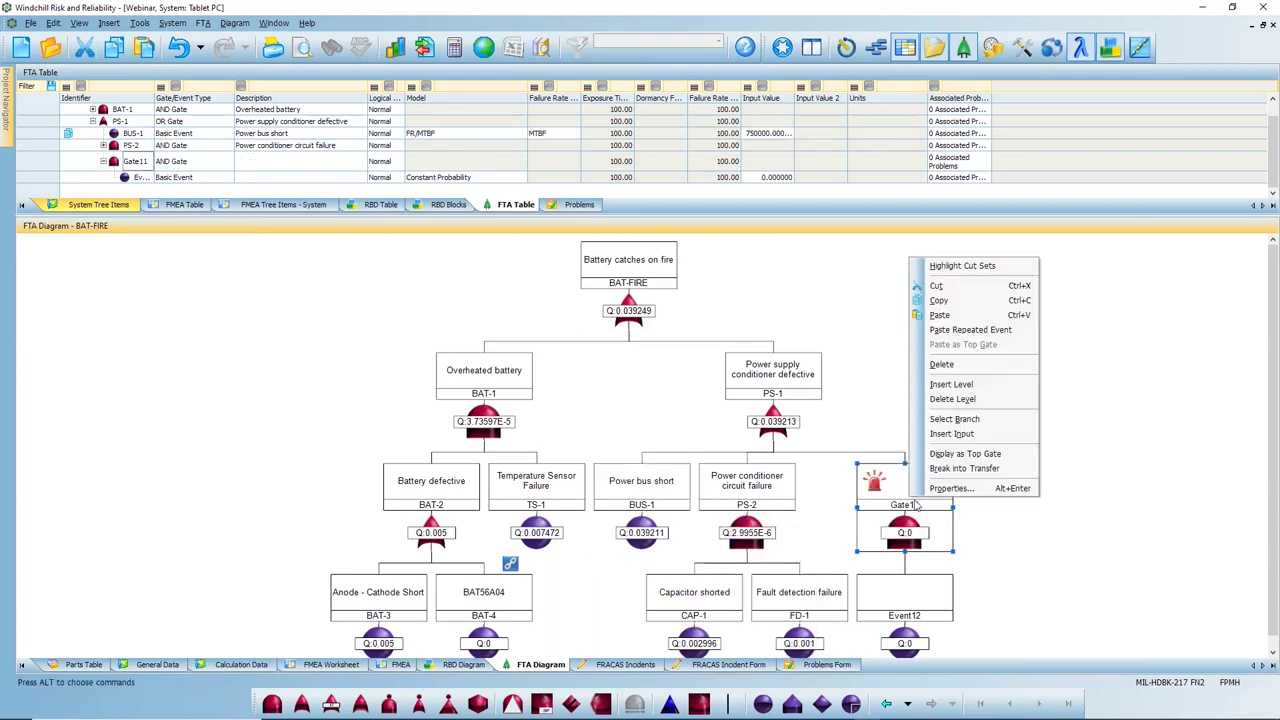
{"action": "left_click", "coordinate": [940, 380]}
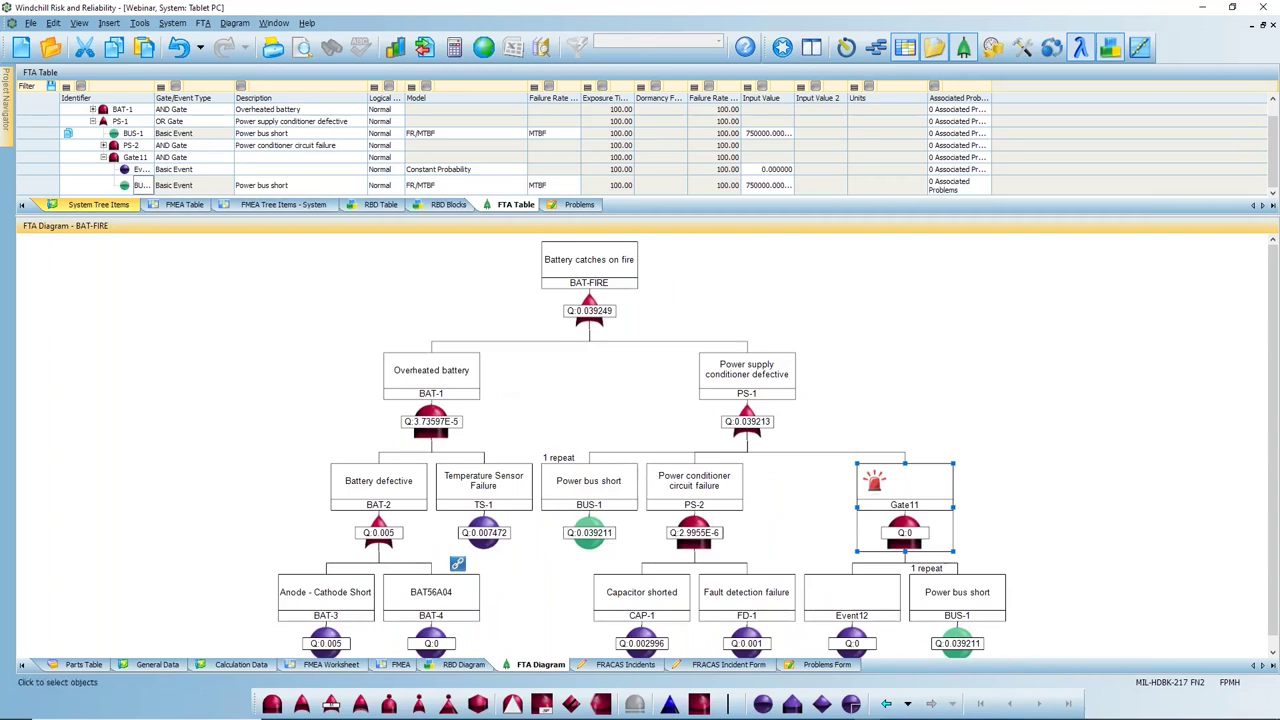
{"action": "left_click", "coordinate": [1018, 452]}
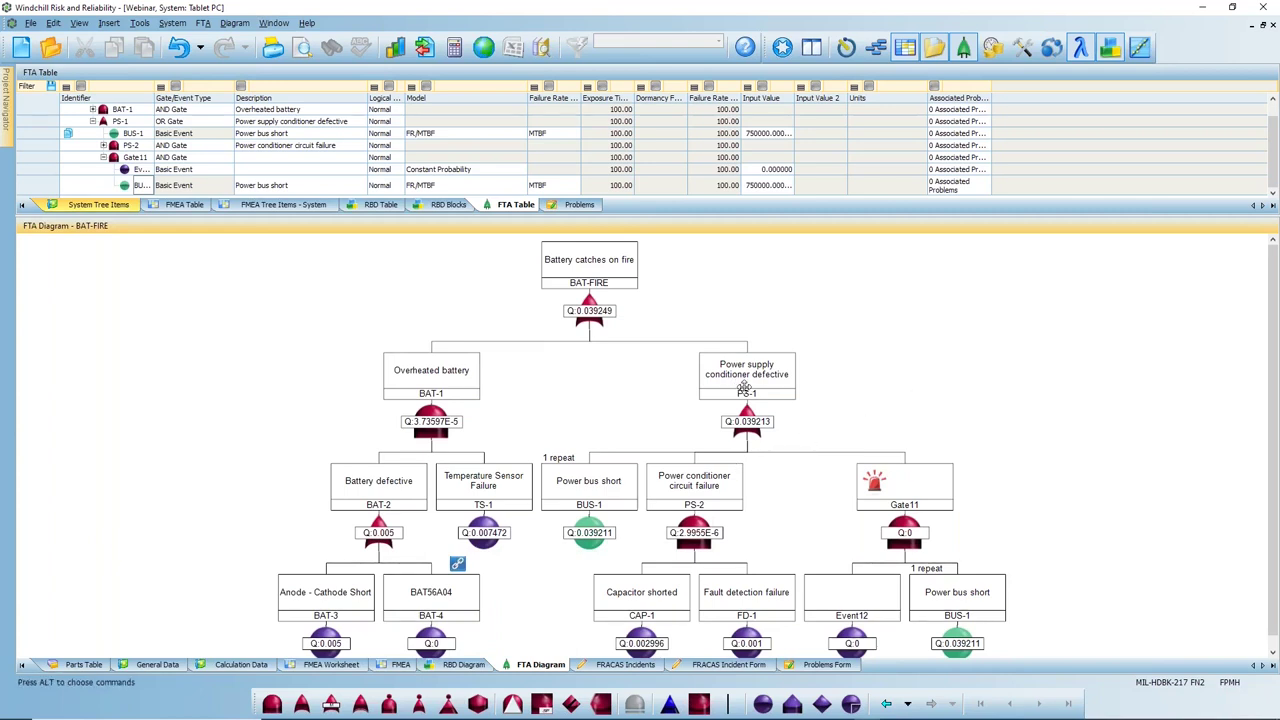
- Link the data of Event12 under Gate11 to the Prediction system tree item BAT56A04
{"action": "right_click", "coordinate": [868, 602]}
{"action": "mouse_move", "coordinate": [922, 548]}
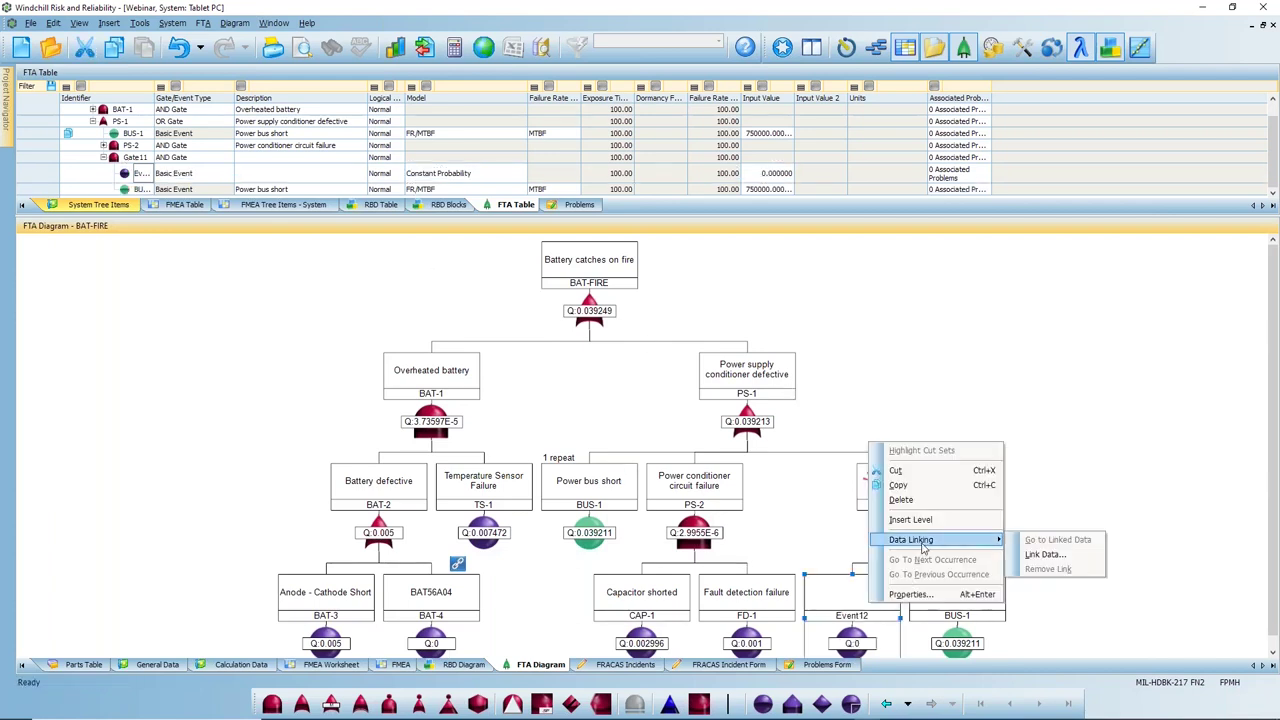
{"action": "left_click", "coordinate": [1045, 554]}
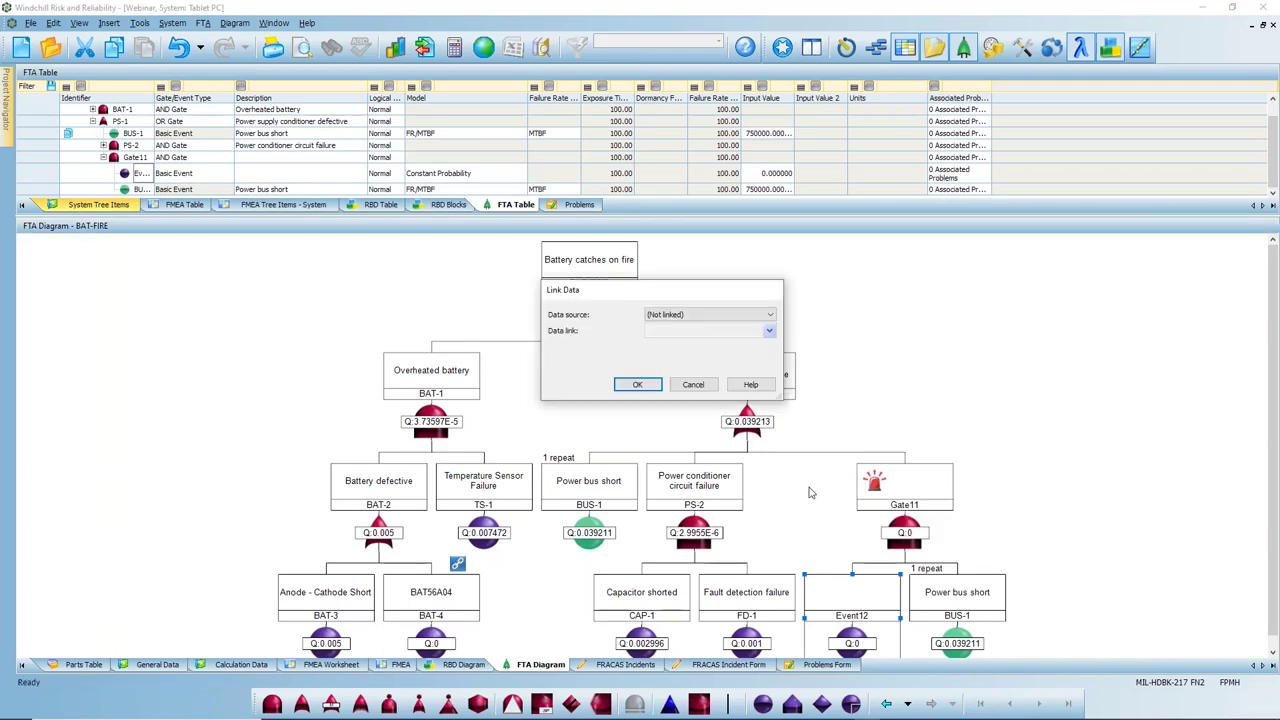
{"action": "left_click", "coordinate": [701, 316]}
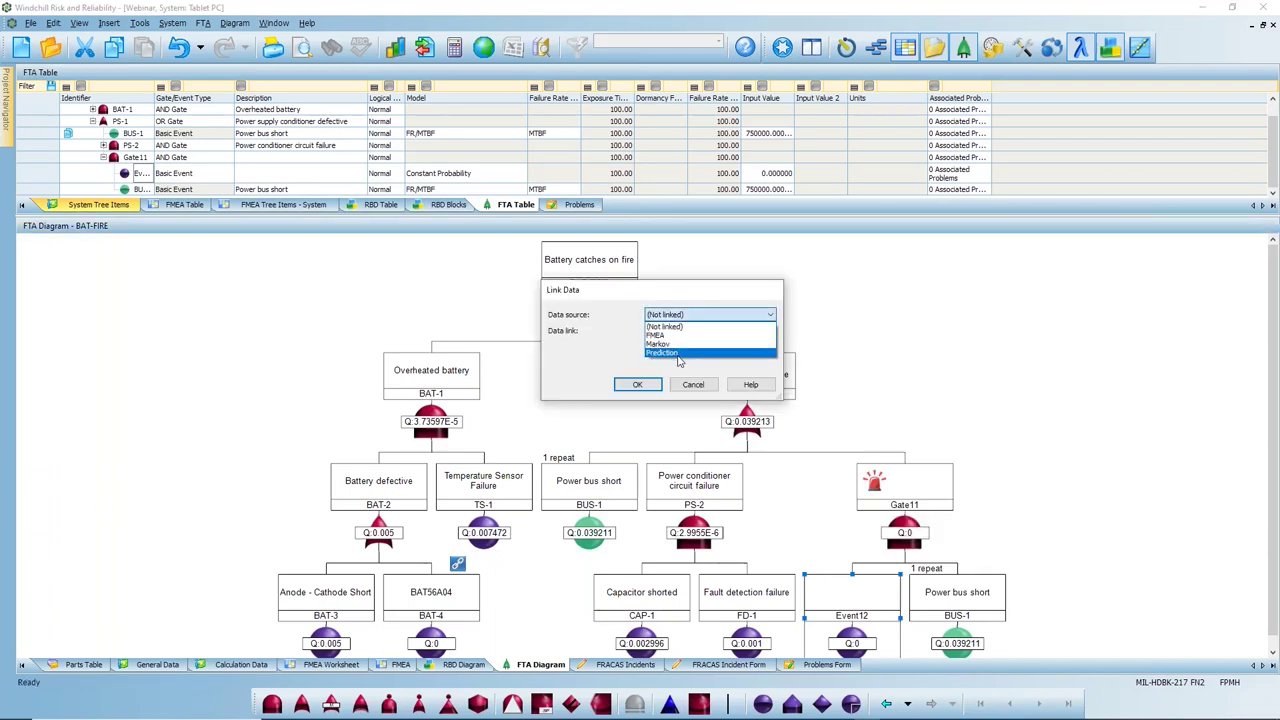
{"action": "left_click", "coordinate": [678, 354]}
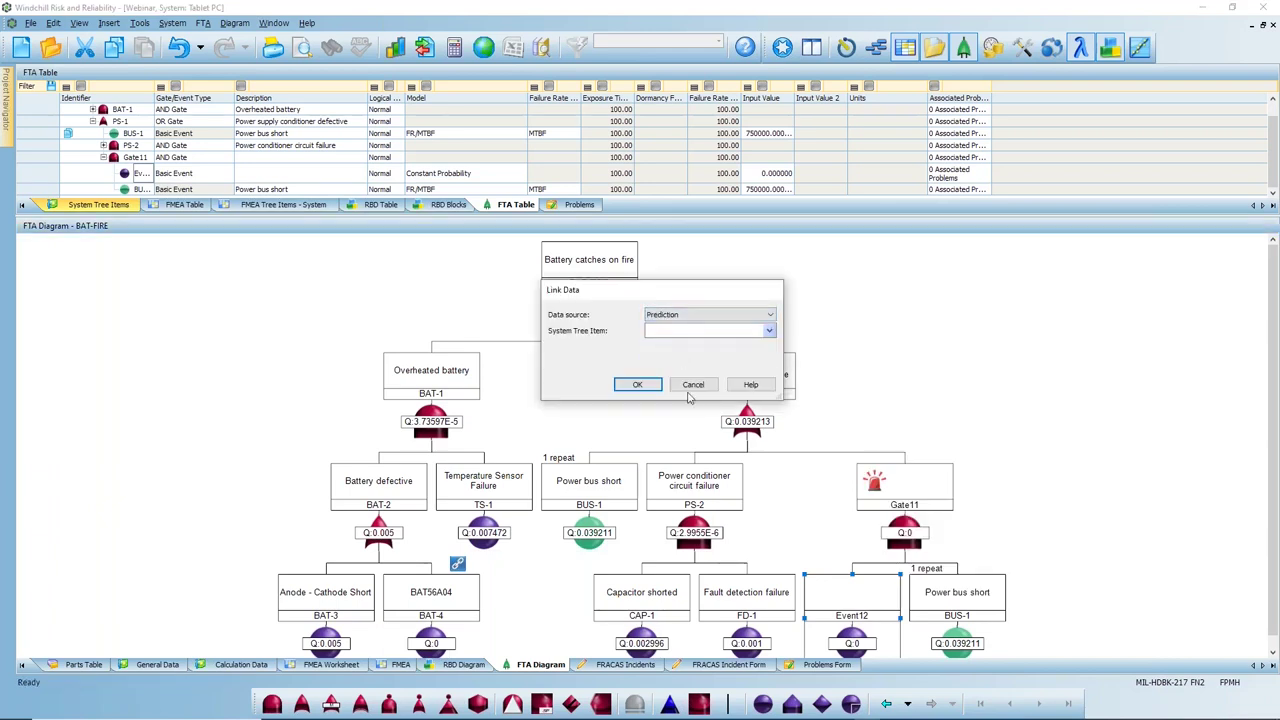
{"action": "left_click", "coordinate": [769, 330]}
{"action": "left_click", "coordinate": [680, 380]}
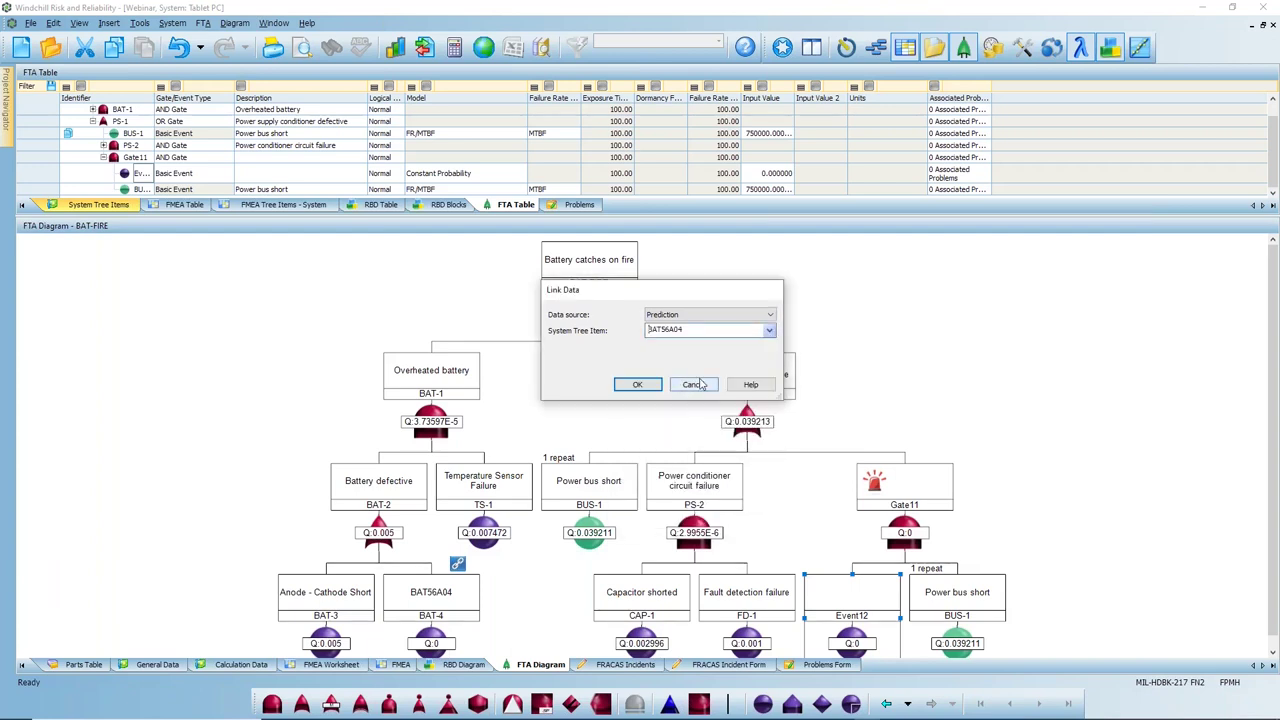
{"action": "left_click", "coordinate": [640, 385]}
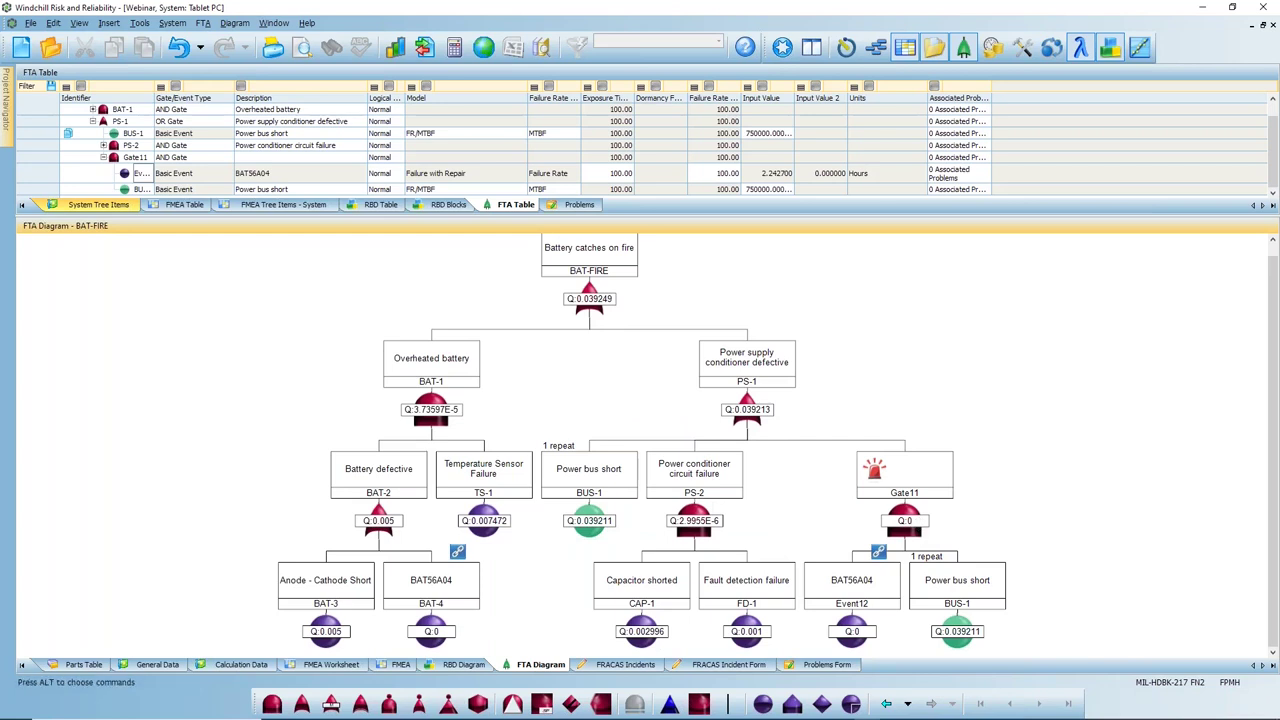
- Build a fault tree from the Tablet PC Component FMEA for the end effect Tablet PC failure, covering all phases
{"action": "left_click", "coordinate": [202, 22]}
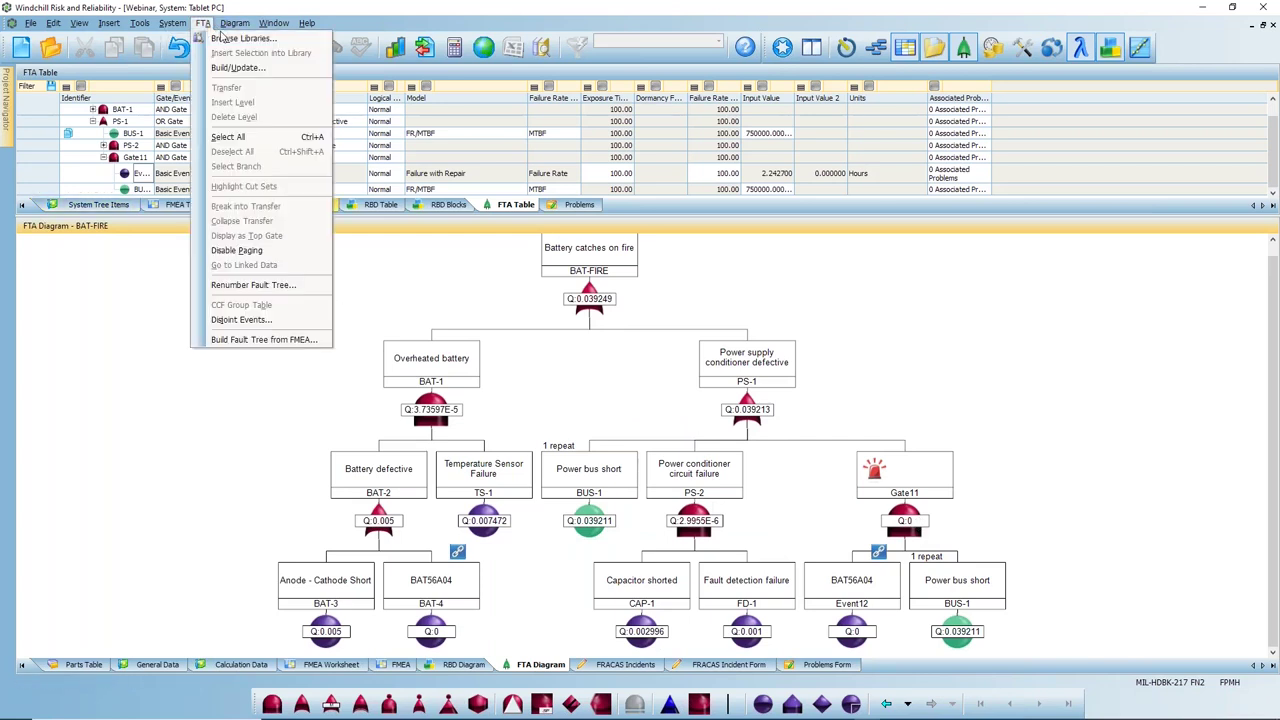
{"action": "left_click", "coordinate": [243, 340]}
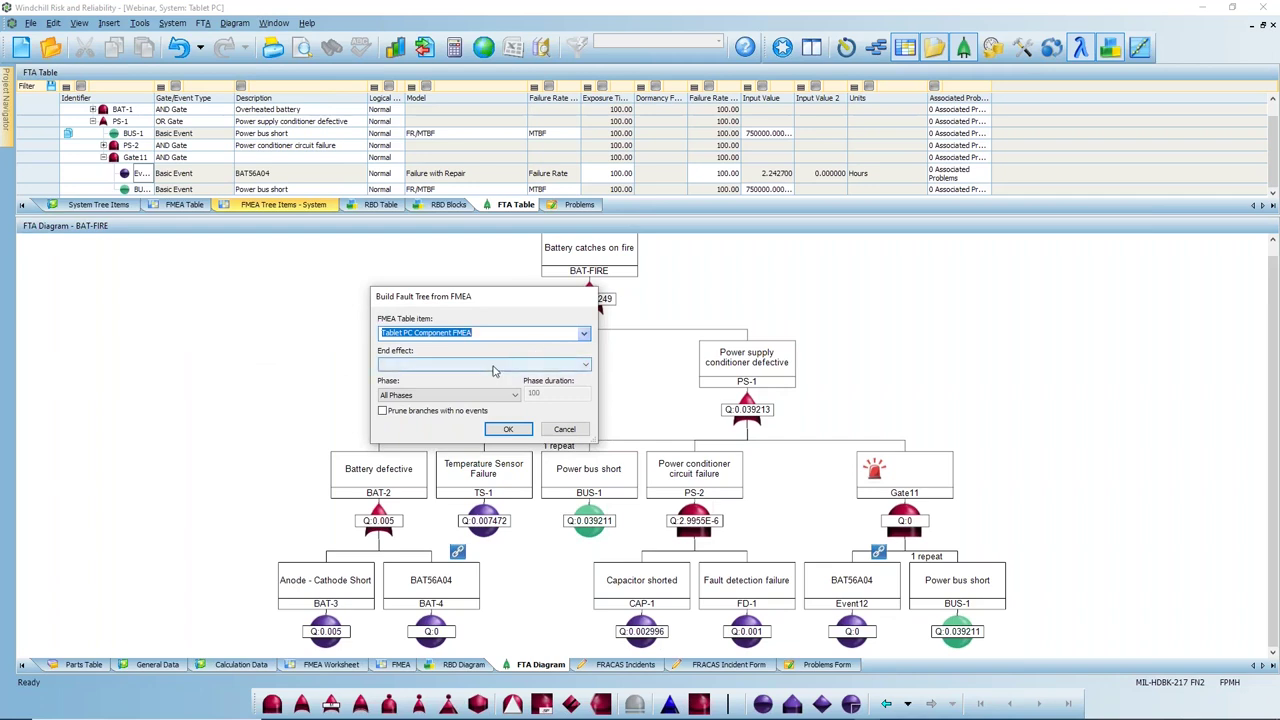
{"action": "left_click", "coordinate": [490, 366]}
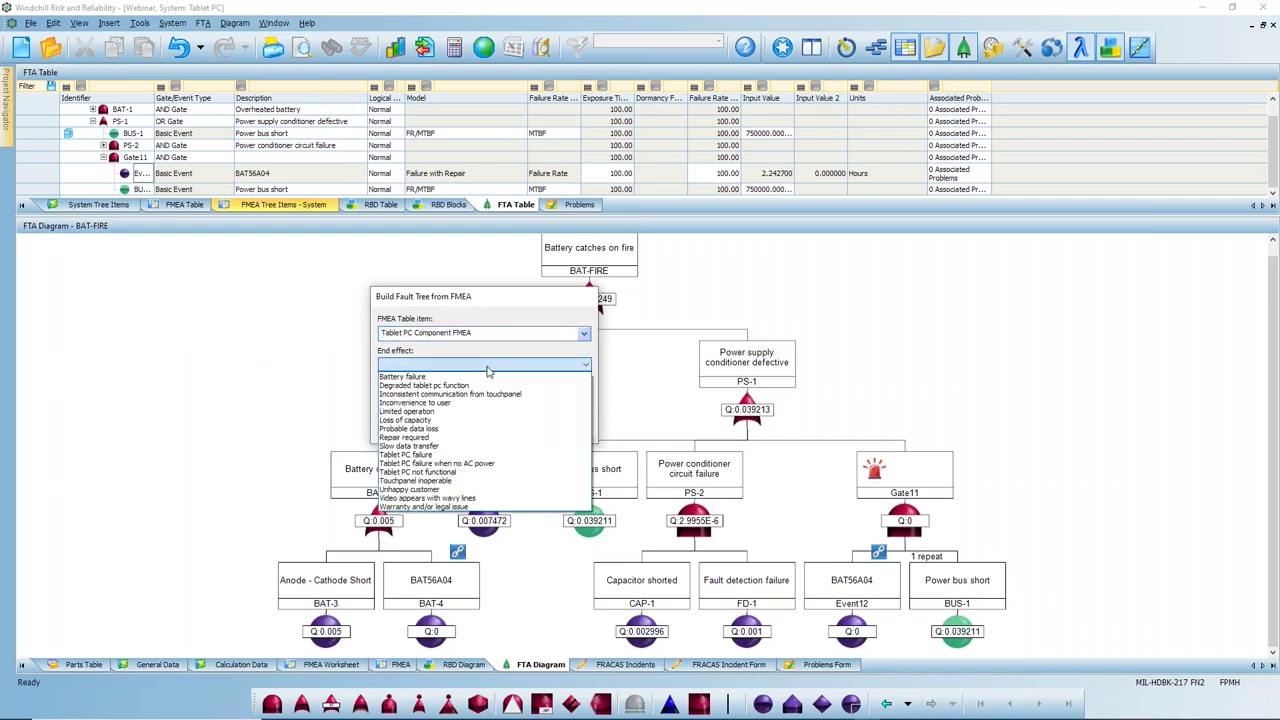
{"action": "left_click", "coordinate": [420, 454]}
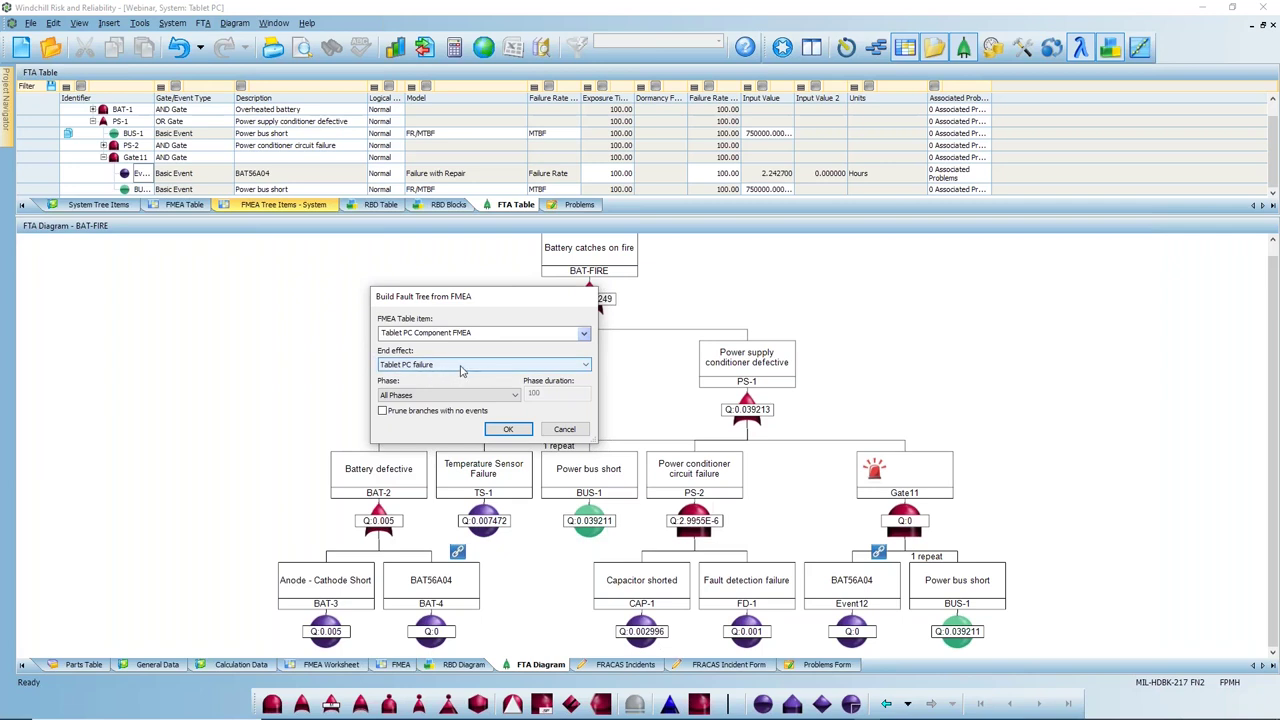
{"action": "left_click", "coordinate": [508, 429]}
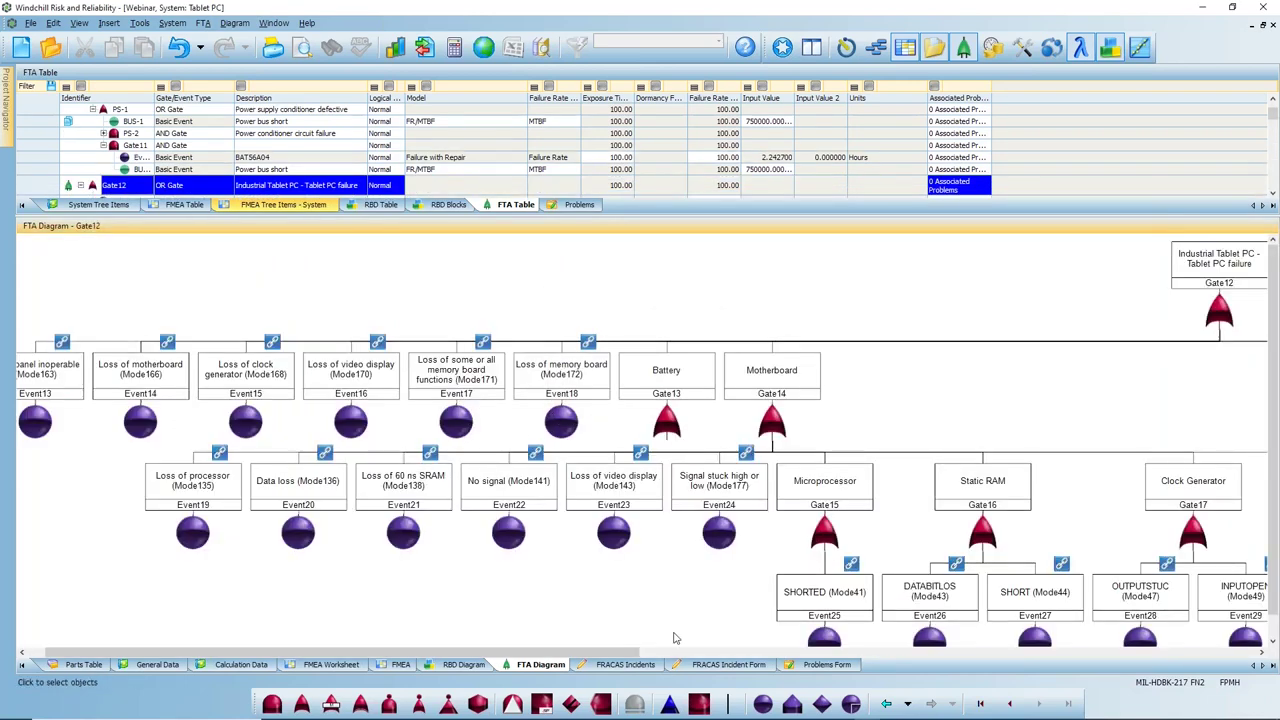
{"action": "left_click_drag", "start_coordinate": [597, 655], "coordinate": [983, 670]}
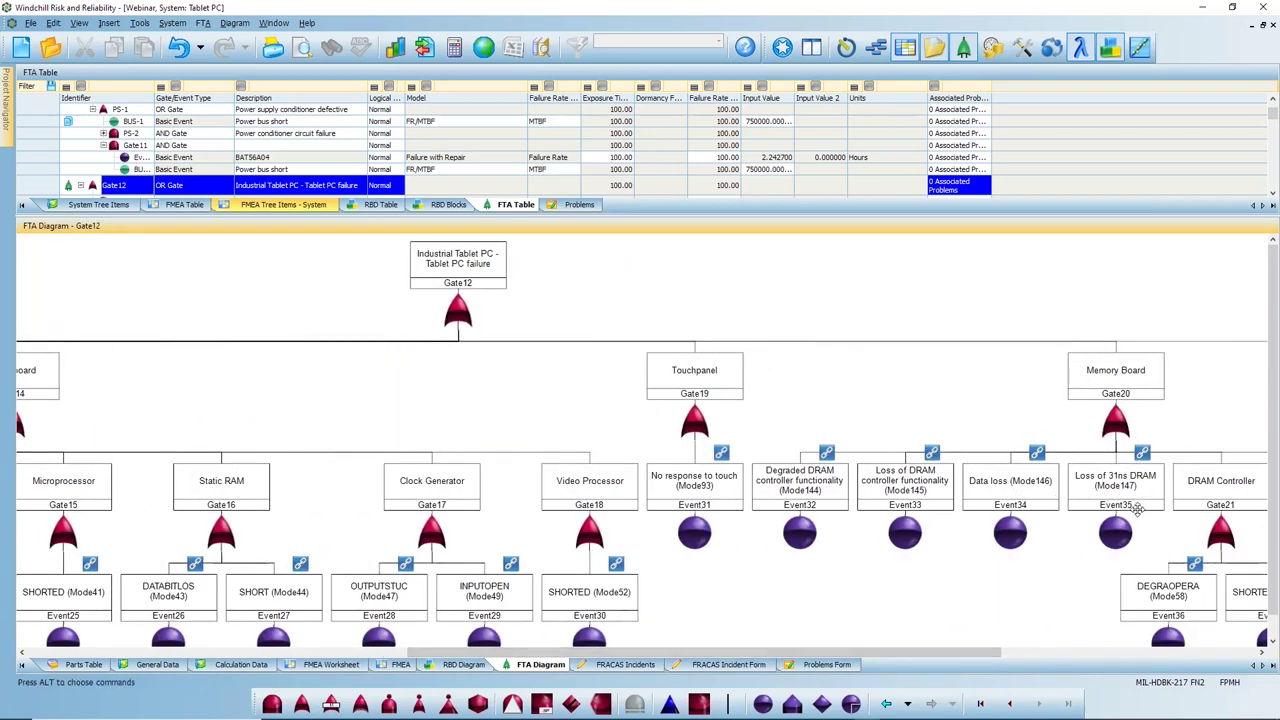
{"action": "left_click_drag", "start_coordinate": [818, 655], "coordinate": [926, 657]}
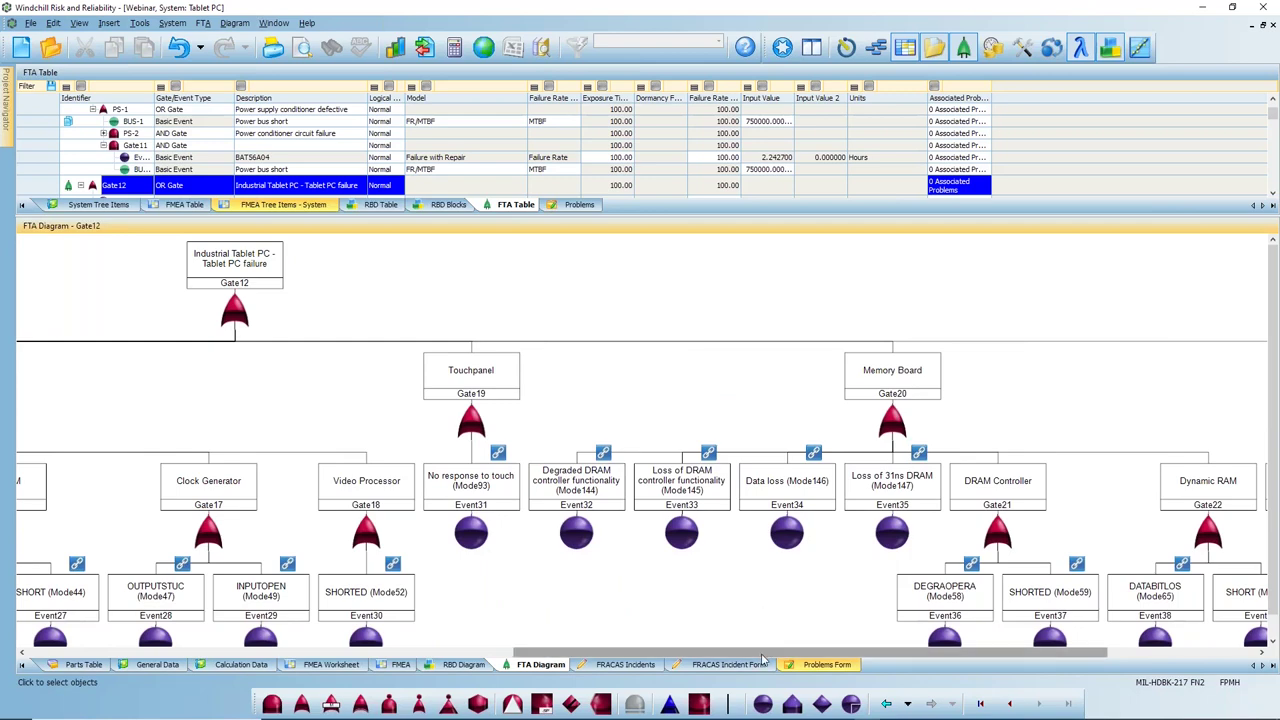
{"action": "left_click_drag", "start_coordinate": [762, 658], "coordinate": [229, 648]}
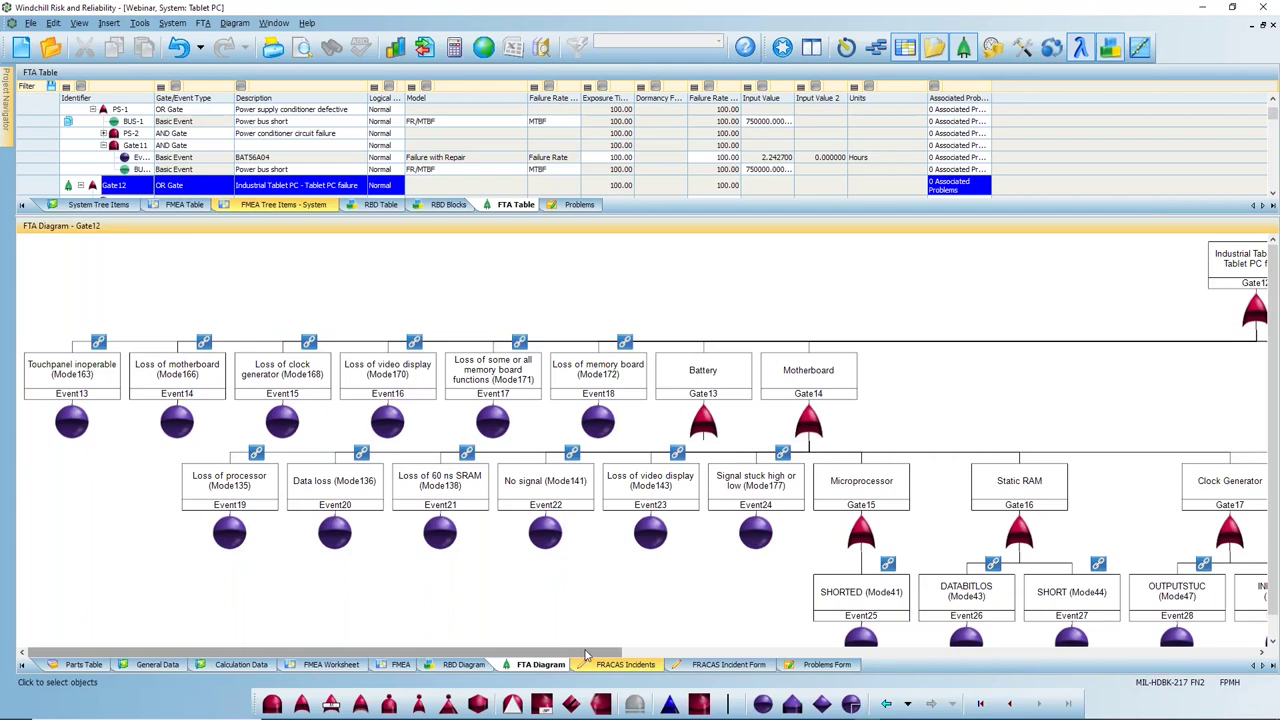
- Enable reliability importance measures, unavailability, unreliability, frequency, number of failures and failure rate in the FTA calculation options for Gate12
{"action": "left_click_drag", "start_coordinate": [586, 655], "coordinate": [782, 655]}
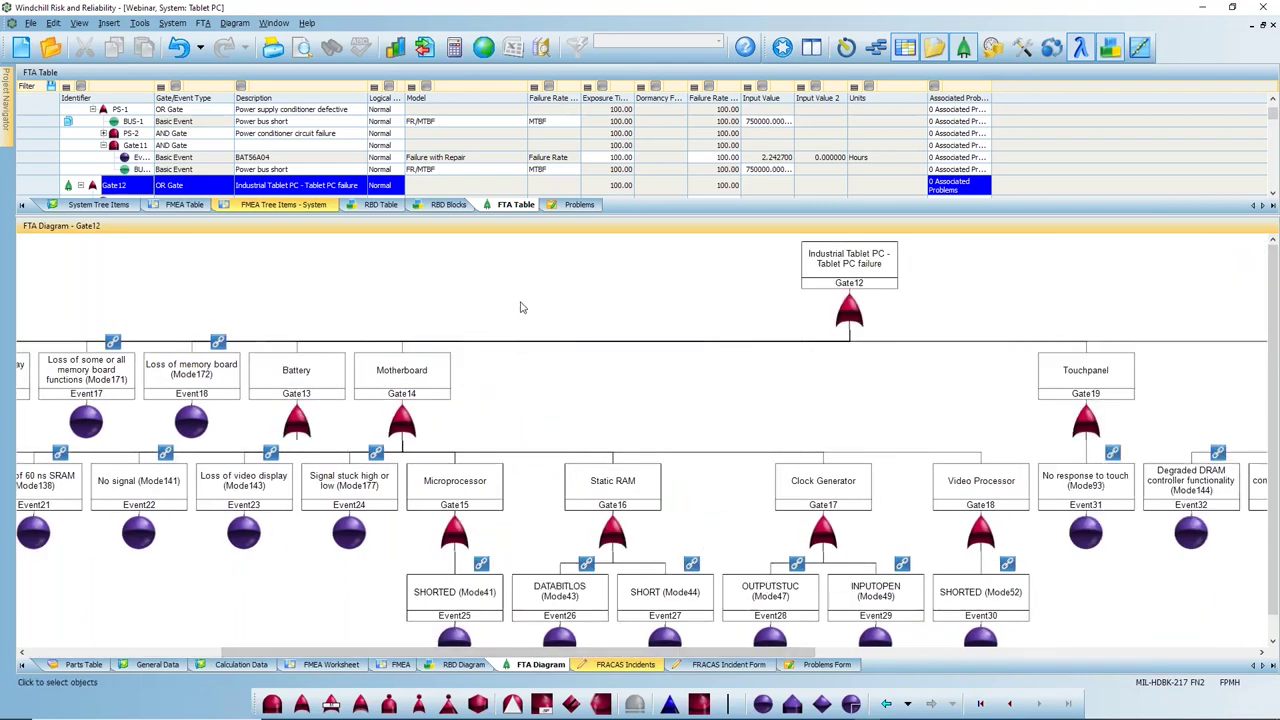
{"action": "left_click", "coordinate": [454, 47]}
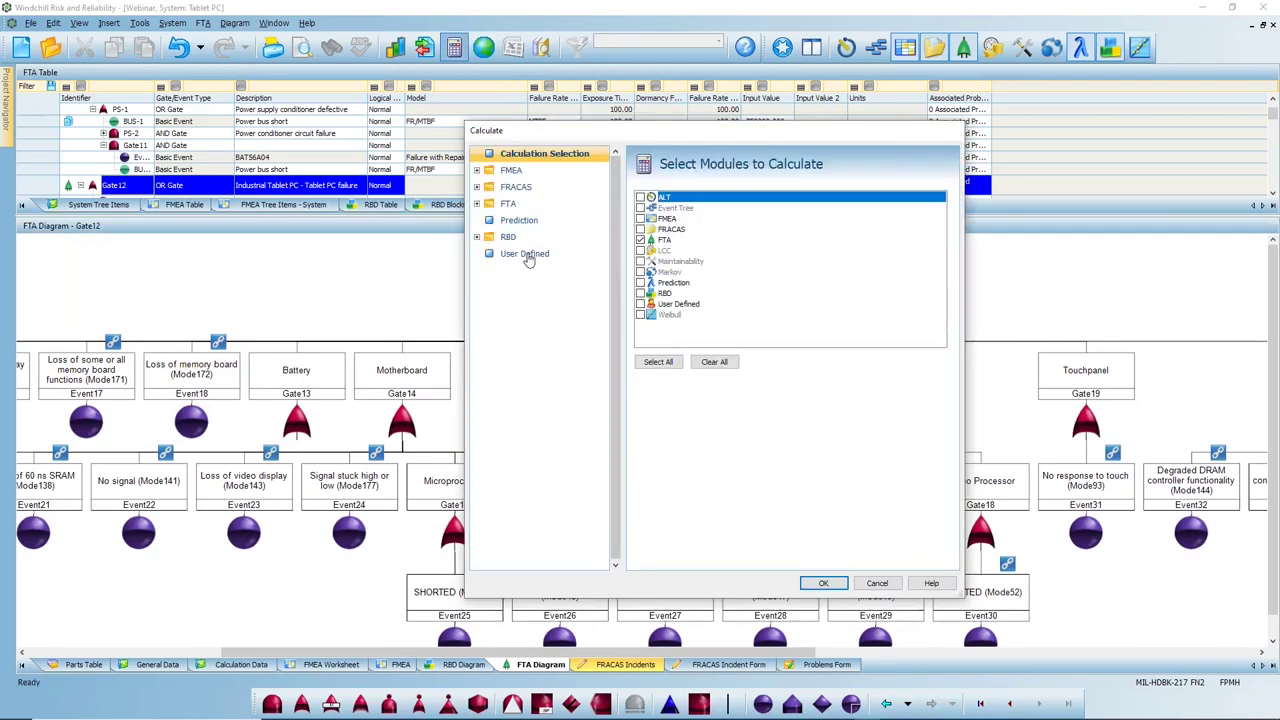
{"action": "double_click", "coordinate": [508, 203]}
{"action": "left_click", "coordinate": [527, 220]}
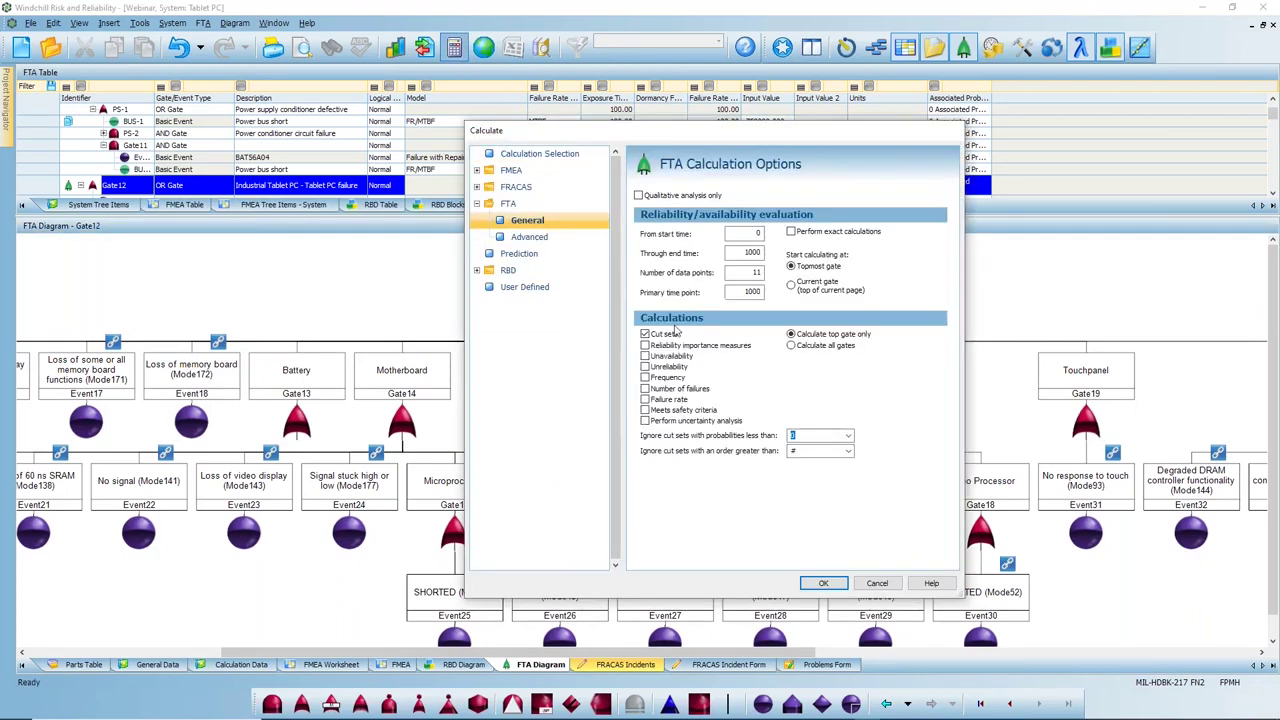
{"action": "left_click", "coordinate": [645, 345]}
{"action": "left_click", "coordinate": [645, 356]}
{"action": "left_click", "coordinate": [645, 366]}
{"action": "left_click", "coordinate": [645, 377]}
{"action": "left_click", "coordinate": [645, 388]}
{"action": "left_click", "coordinate": [645, 399]}
- Review the advanced FTA calculation options, run the calculation for Gate12, and inspect the results across its fault tree
{"action": "left_click", "coordinate": [598, 238]}
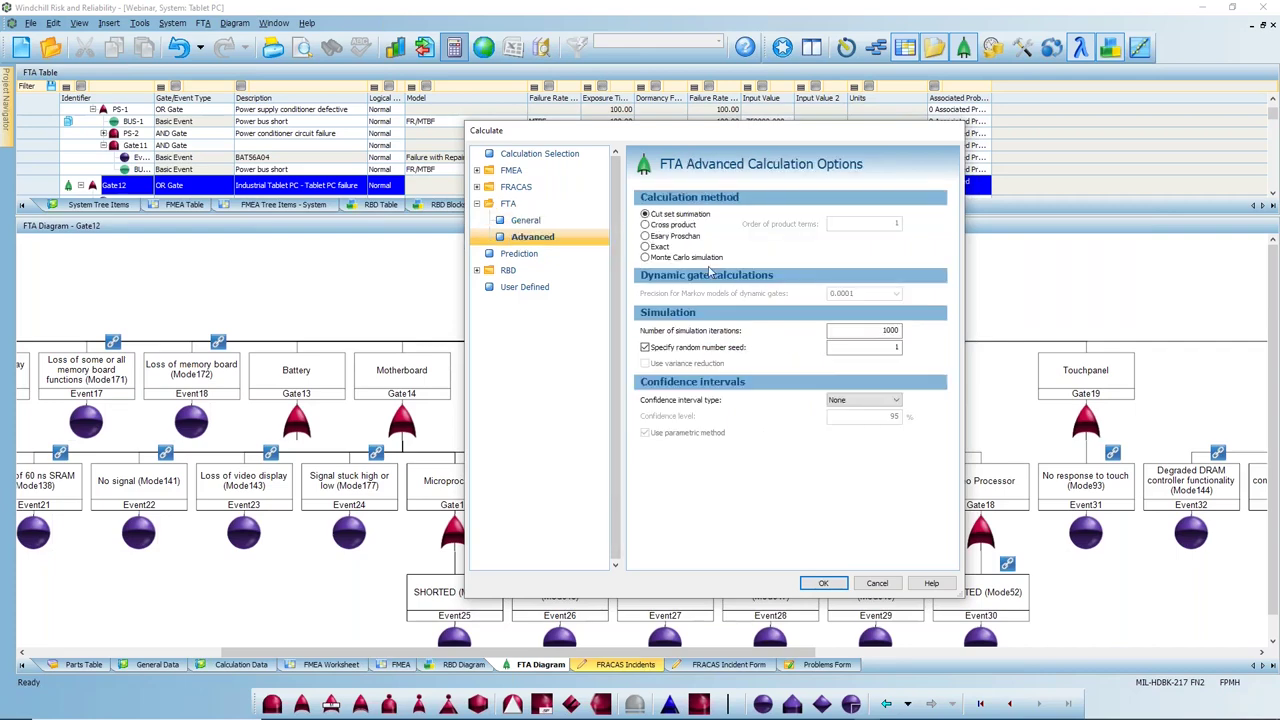
{"action": "left_click", "coordinate": [820, 583]}
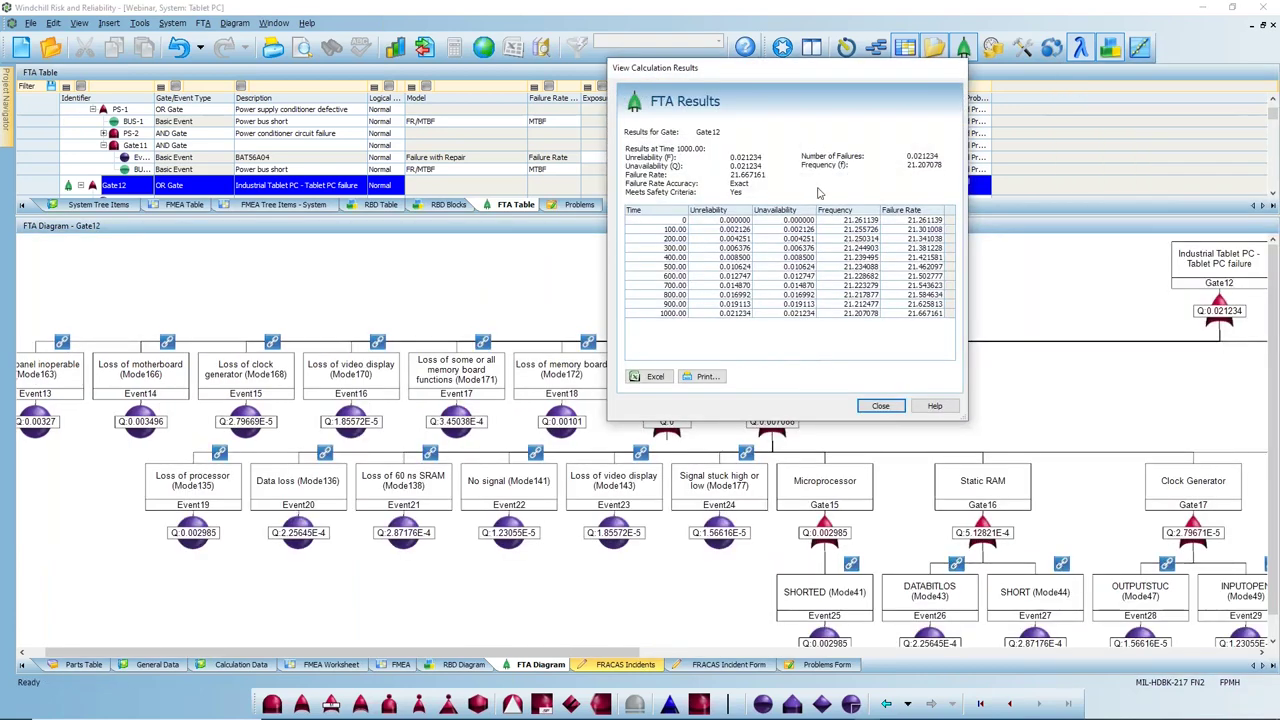
{"action": "left_click", "coordinate": [879, 406]}
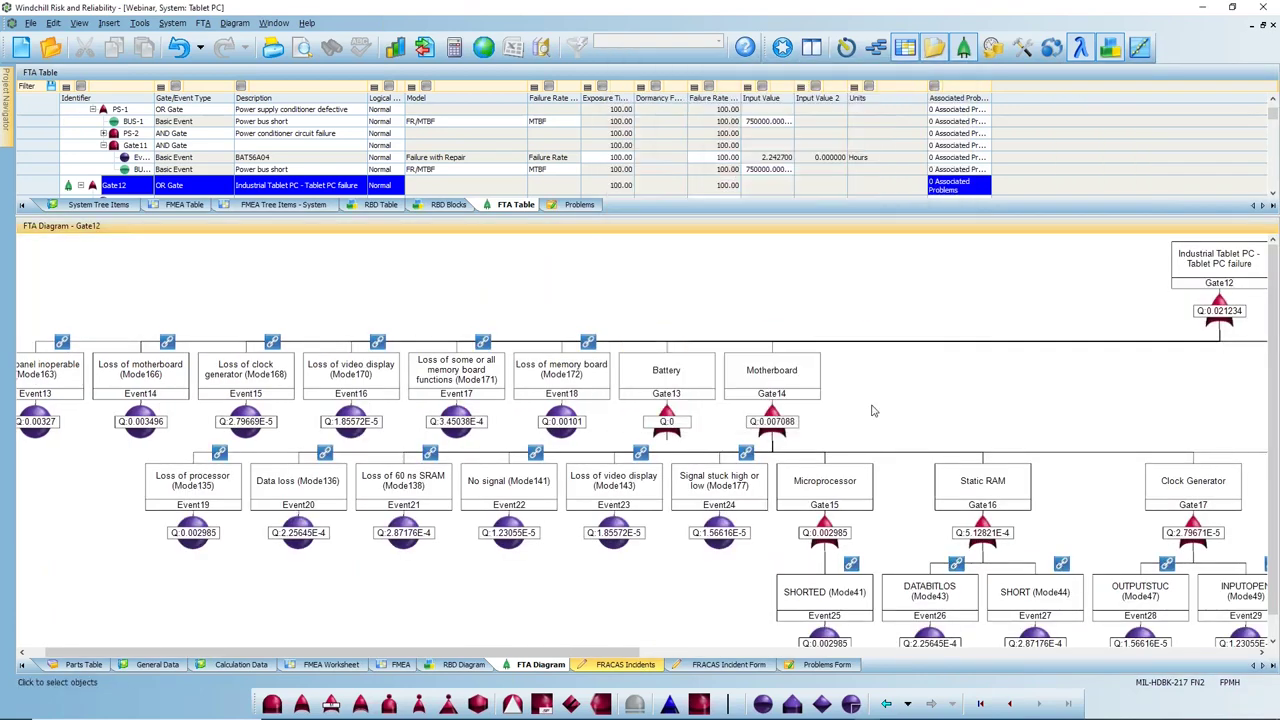
{"action": "left_click_drag", "start_coordinate": [580, 652], "coordinate": [700, 652]}
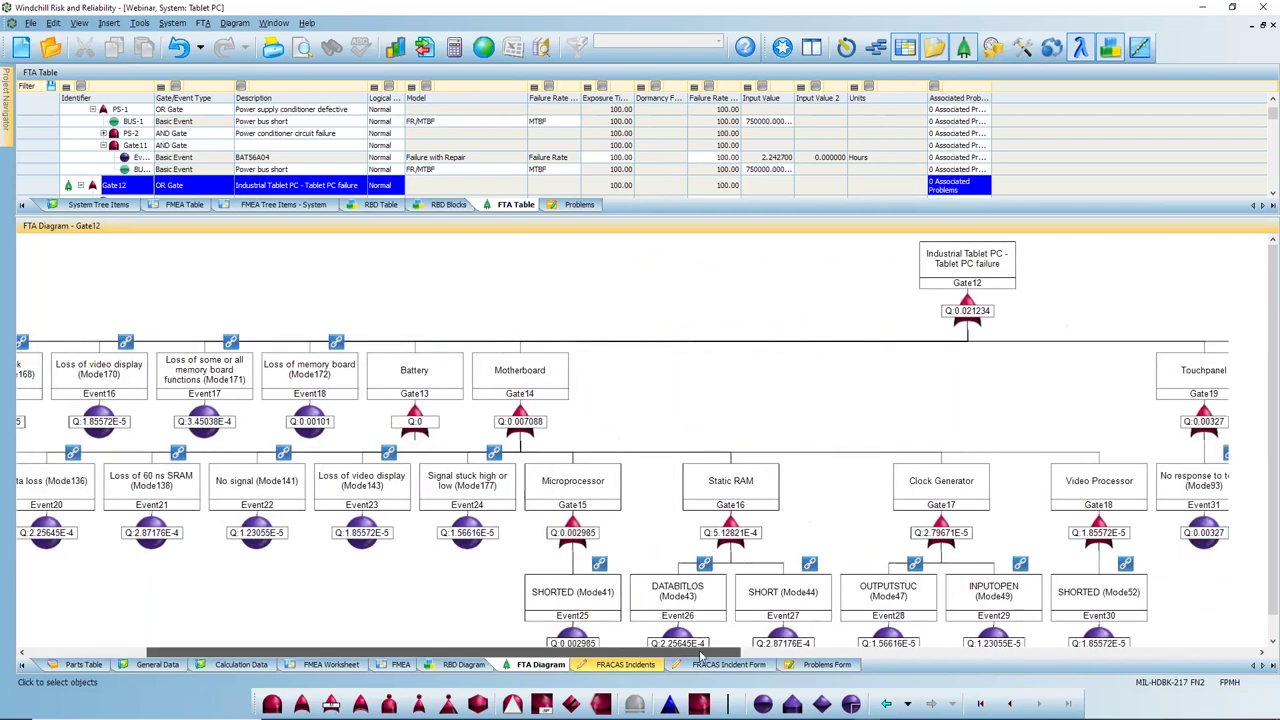
{"action": "scroll", "coordinate": [428, 461], "scroll_direction": "down", "scroll_amount": 1}
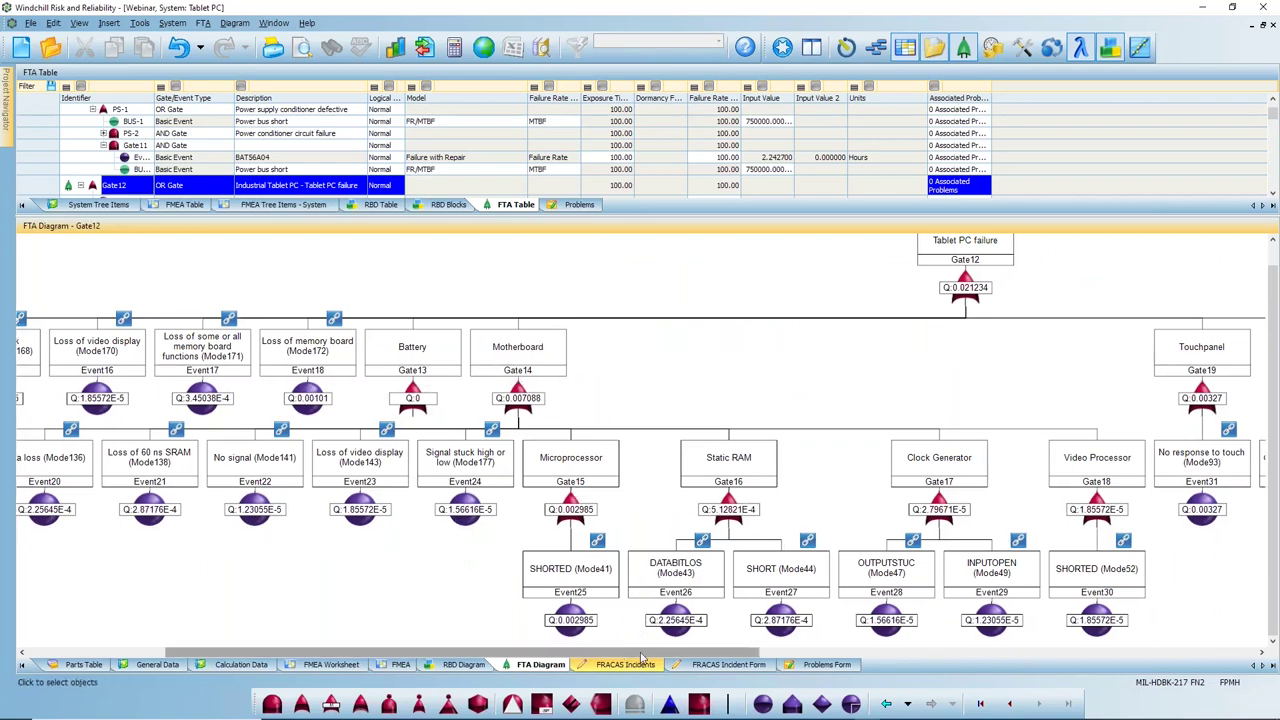
{"action": "left_click", "coordinate": [925, 654]}
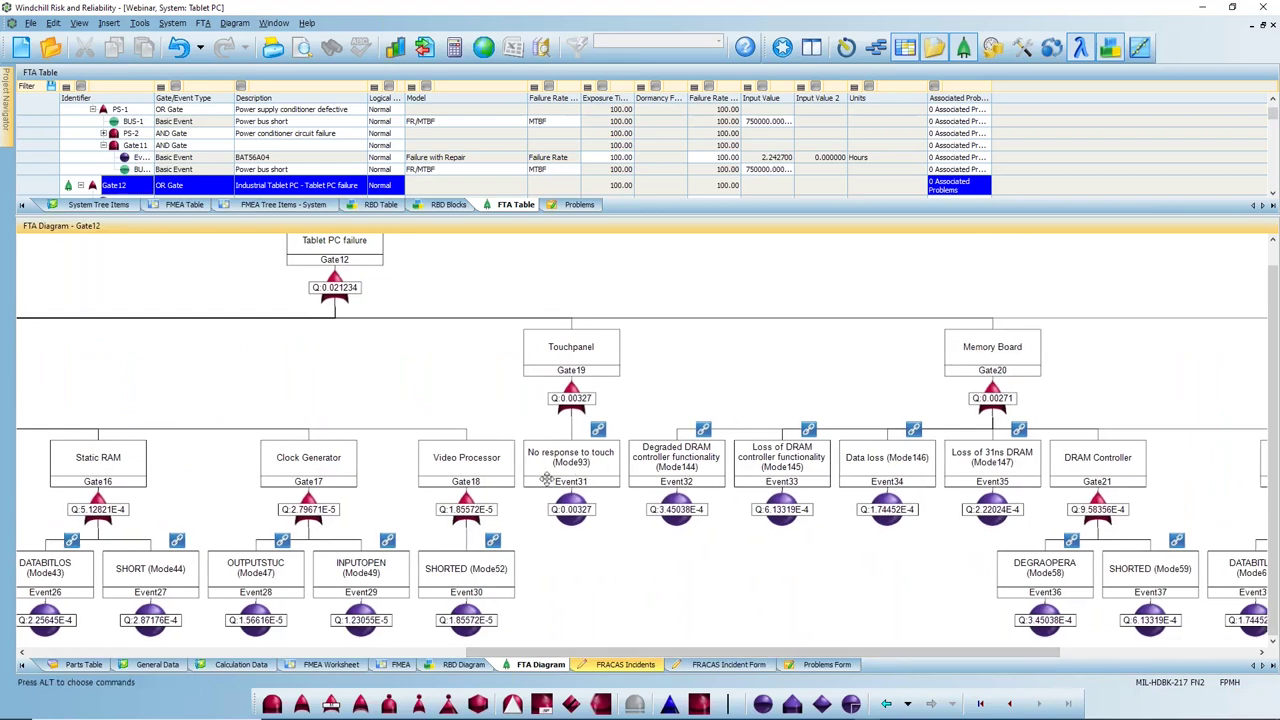
- Highlight the cut sets of Gate12, step through from the first to the fifth, and close the highlighting view
{"action": "right_click", "coordinate": [356, 256]}
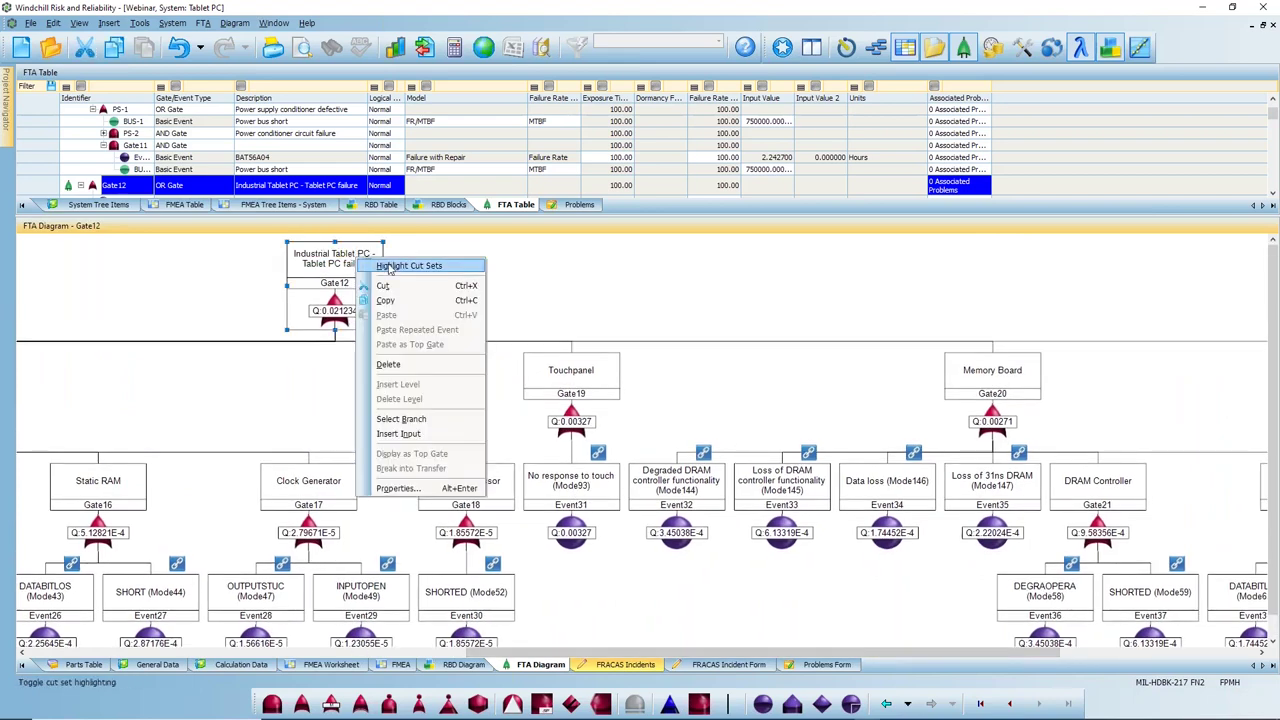
{"action": "left_click", "coordinate": [410, 267]}
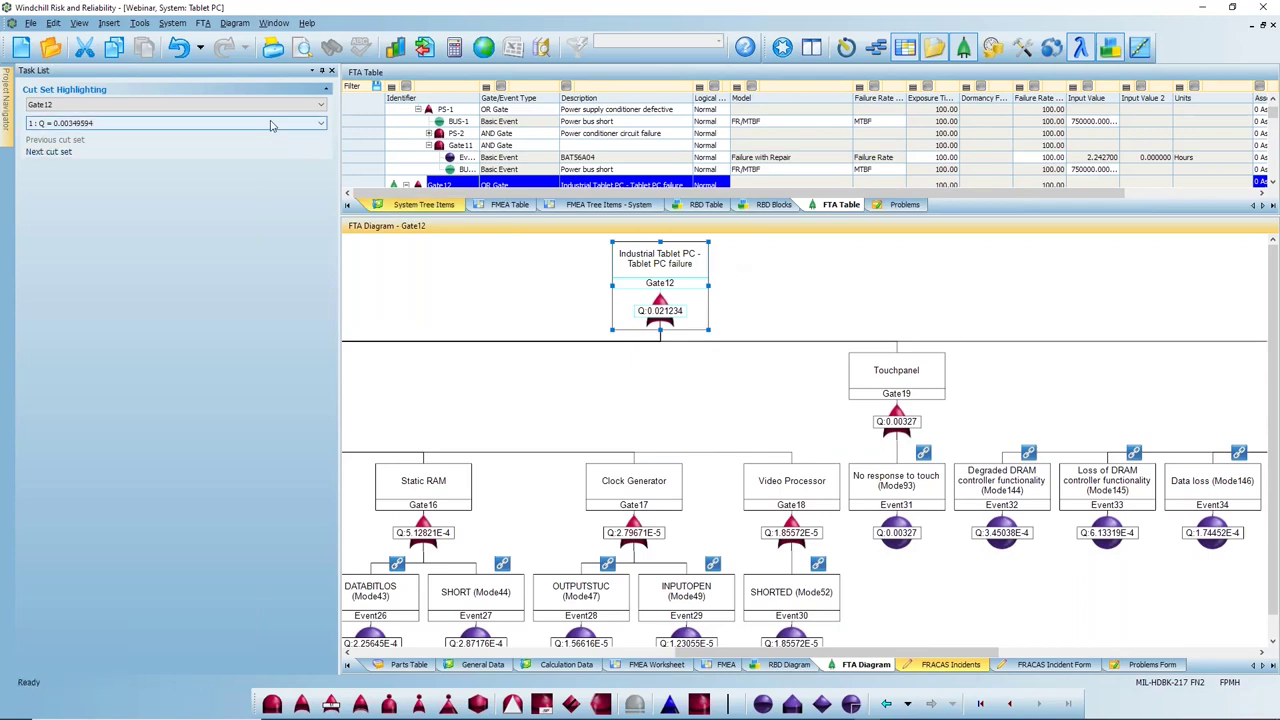
{"action": "scroll", "coordinate": [728, 420], "scroll_direction": "down", "scroll_amount": 1}
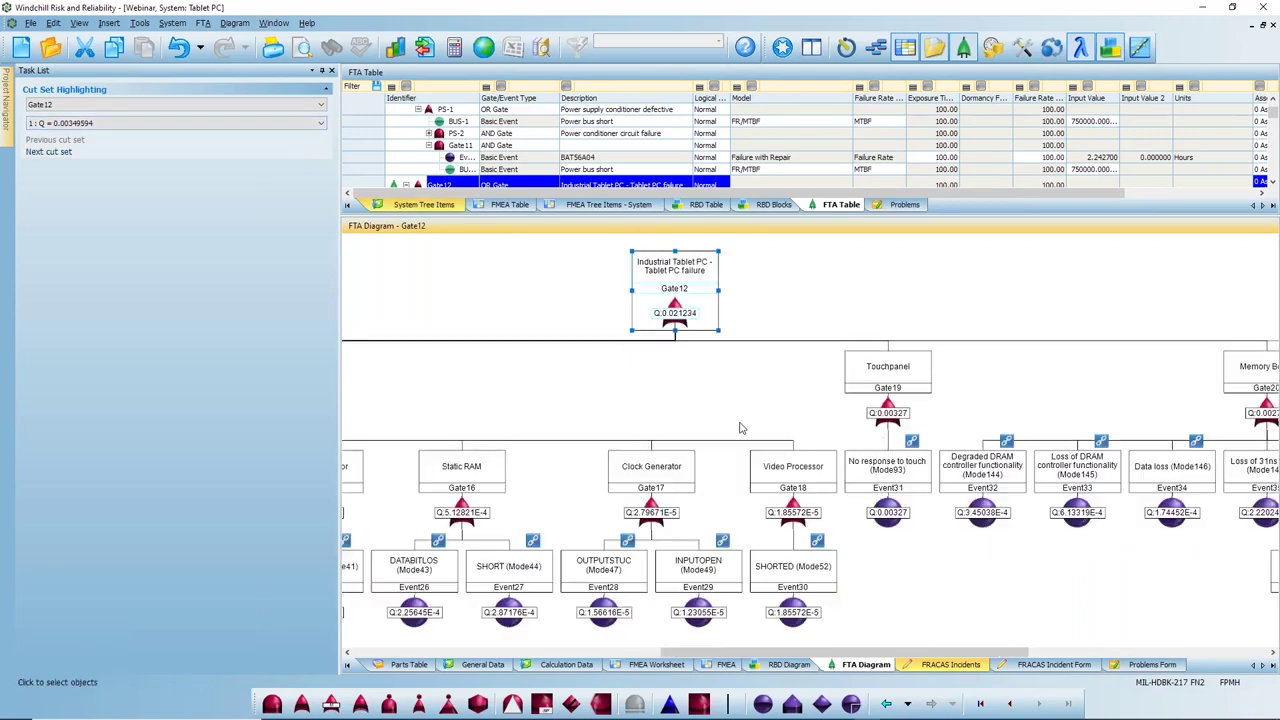
{"action": "scroll", "coordinate": [740, 428], "scroll_direction": "down", "scroll_amount": 3}
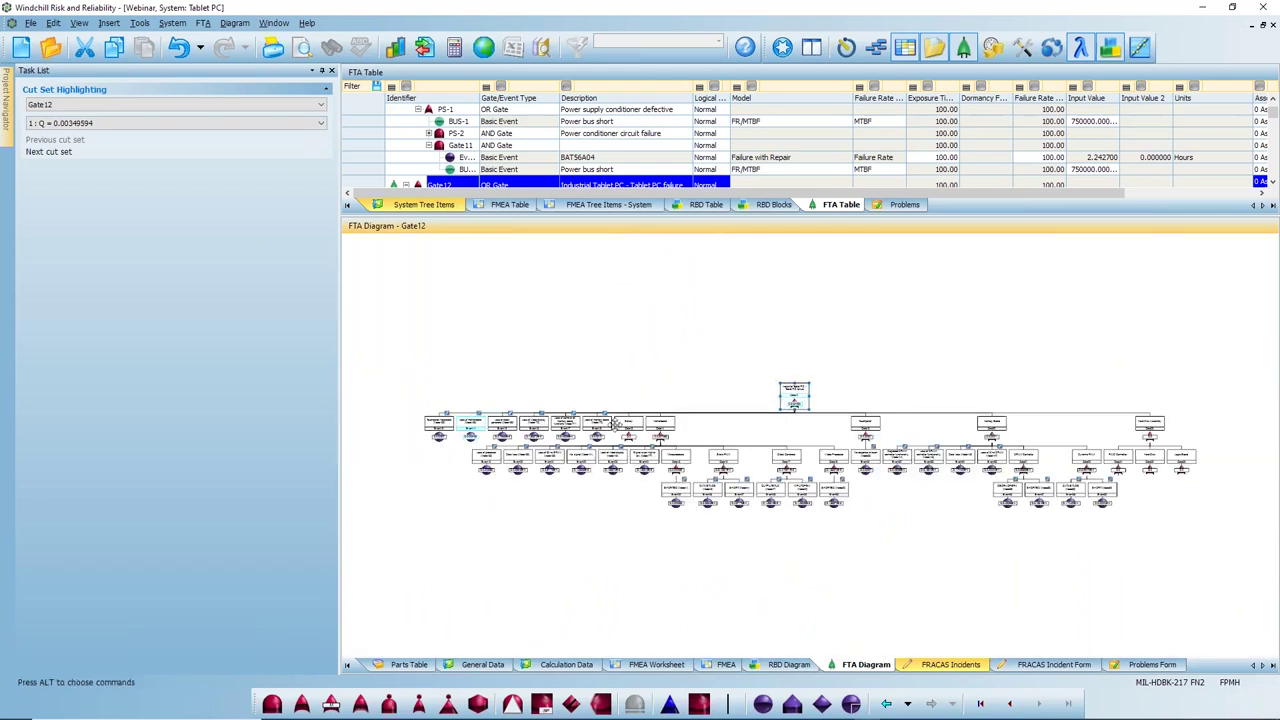
{"action": "left_click", "coordinate": [47, 152]}
{"action": "left_click", "coordinate": [47, 152]}
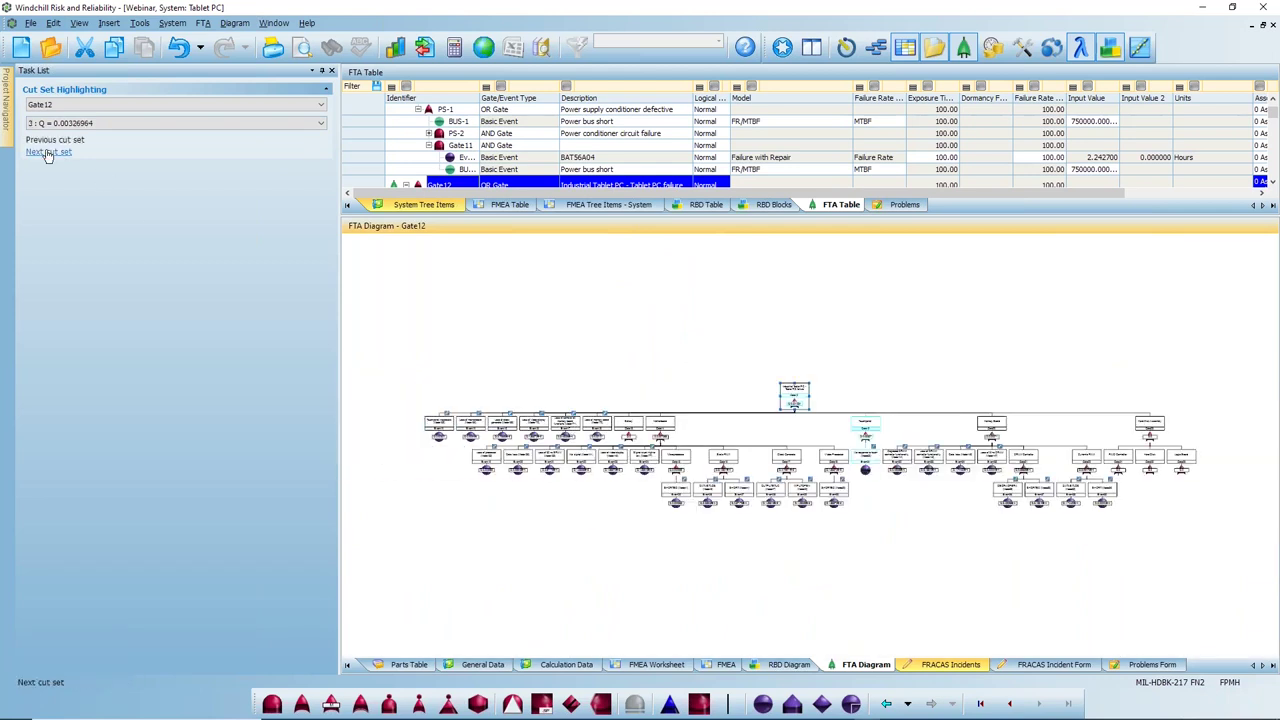
{"action": "left_click", "coordinate": [47, 152]}
{"action": "left_click", "coordinate": [47, 152]}
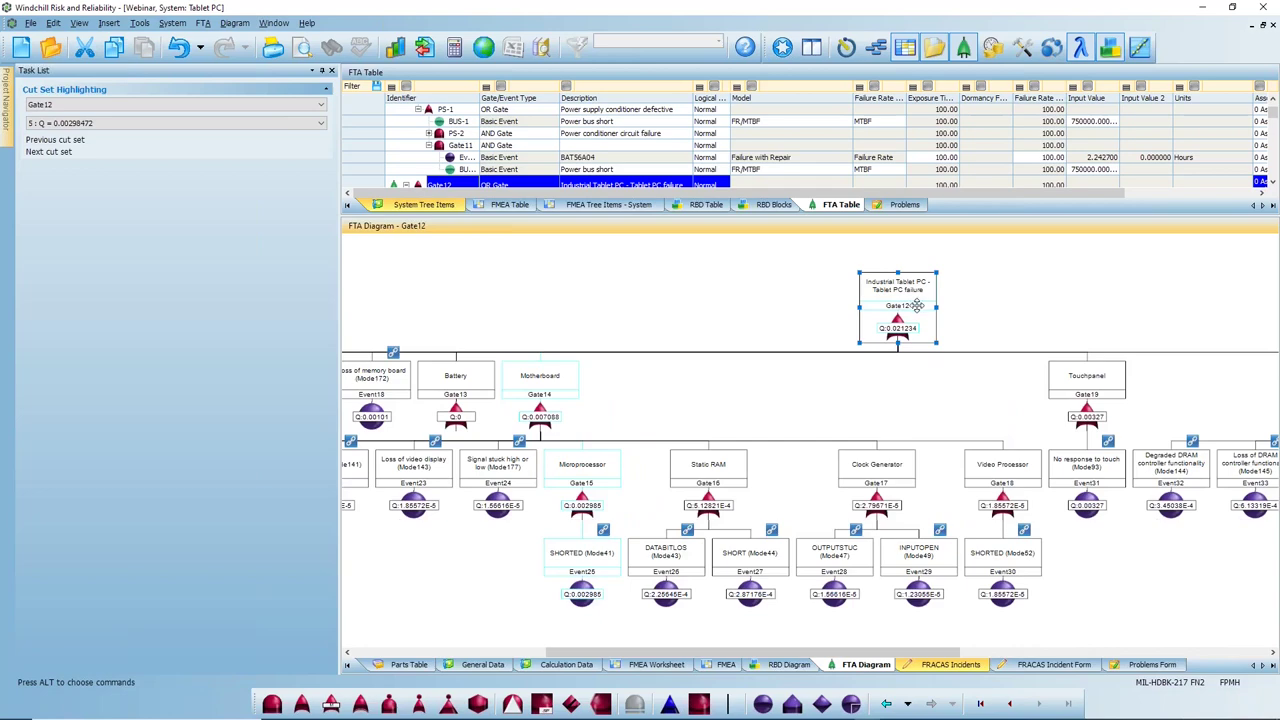
{"action": "left_click", "coordinate": [321, 71]}
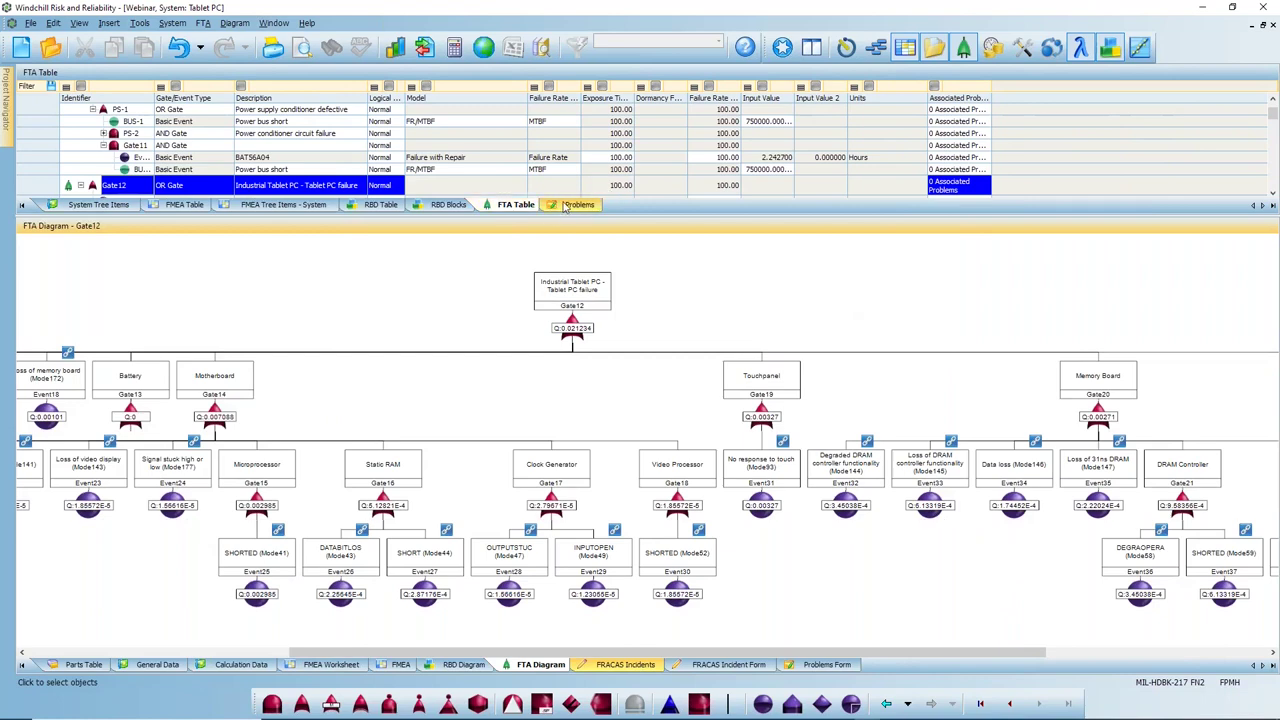
- Show the FRACAS incidents together with the system tree items, and enlarge the tree items table
{"action": "left_click", "coordinate": [625, 664]}
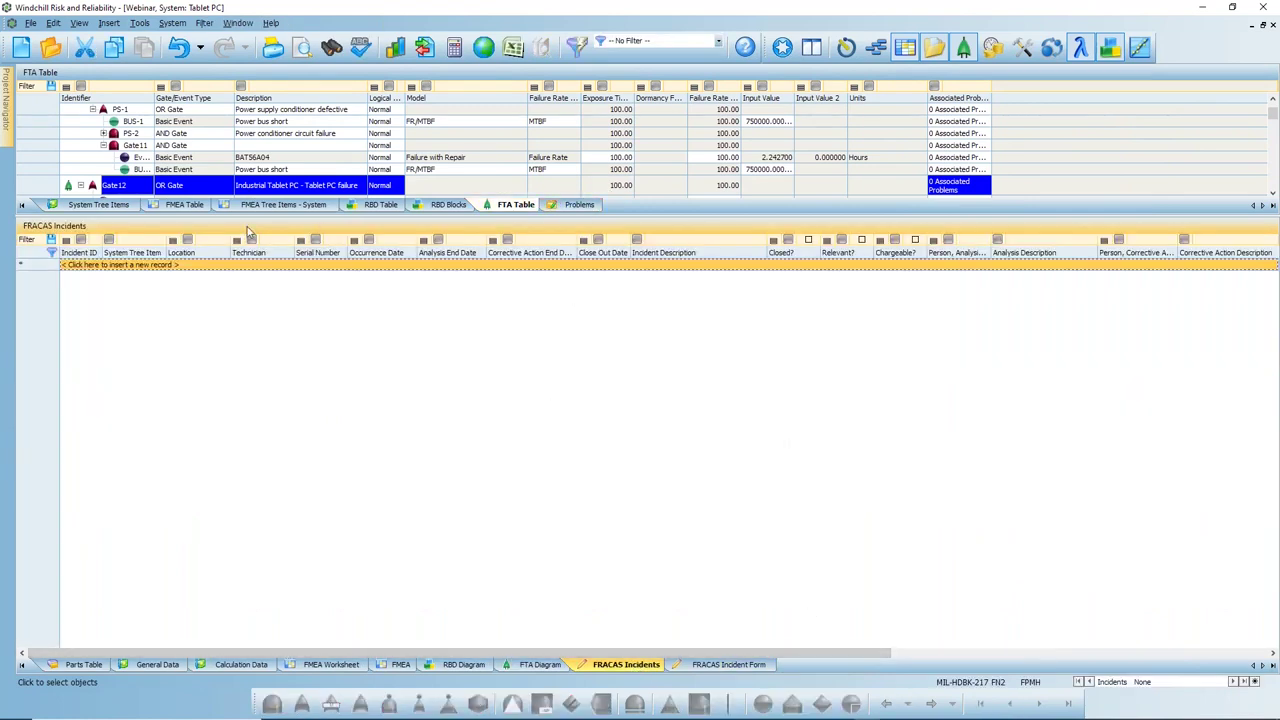
{"action": "left_click", "coordinate": [116, 205]}
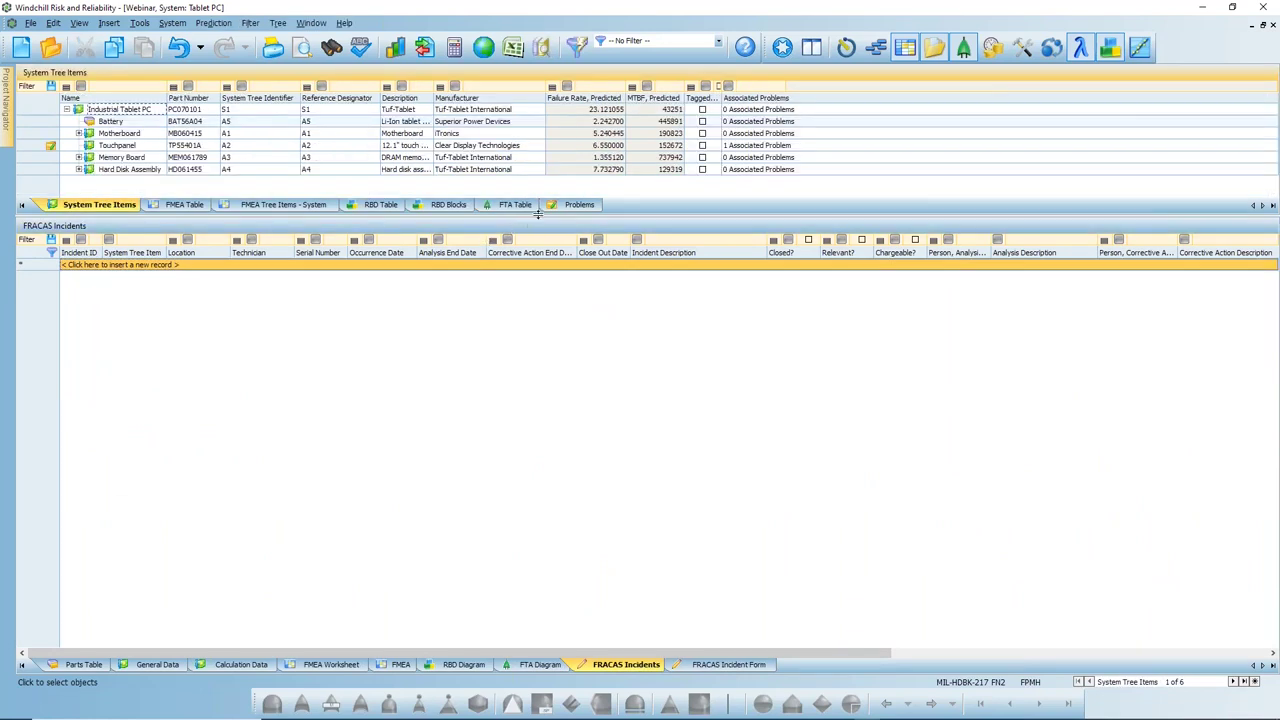
{"action": "left_click_drag", "start_coordinate": [539, 213], "coordinate": [539, 285]}
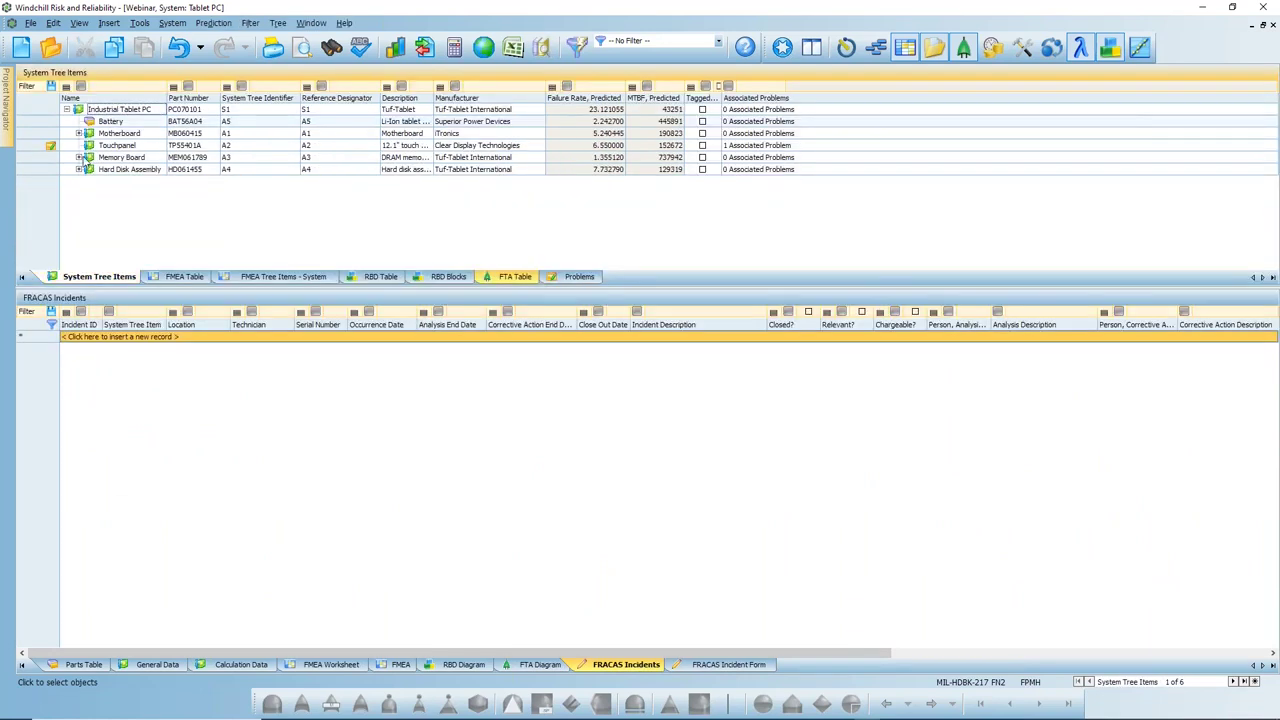
- Browse the system tree items up to Industrial Tablet PC to check the FRACAS incidents recorded for each
{"action": "left_click", "coordinate": [126, 159]}
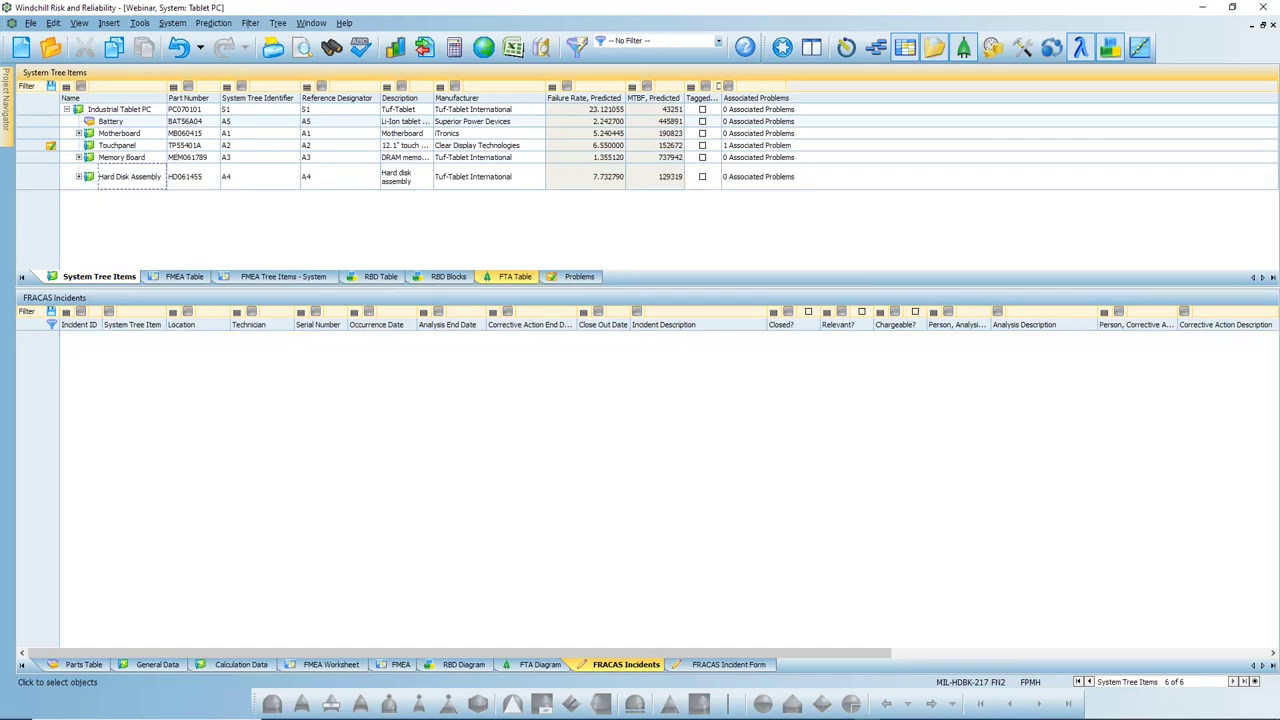
{"action": "key", "text": "Up"}
{"action": "key", "text": "Up"}
{"action": "key", "text": "Up"}
{"action": "key", "text": "Up"}
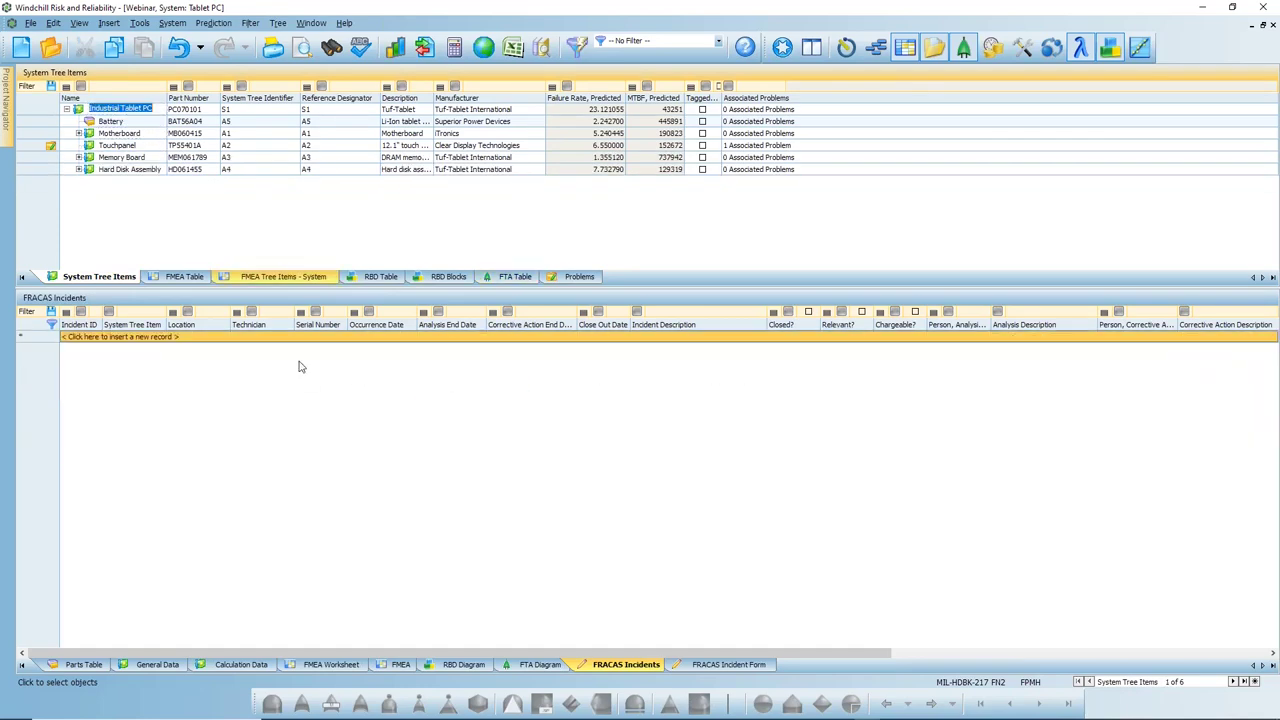
- Select the Motherboard to list its FRACAS incidents, and inspect the available incident filter options
{"action": "left_click", "coordinate": [125, 134]}
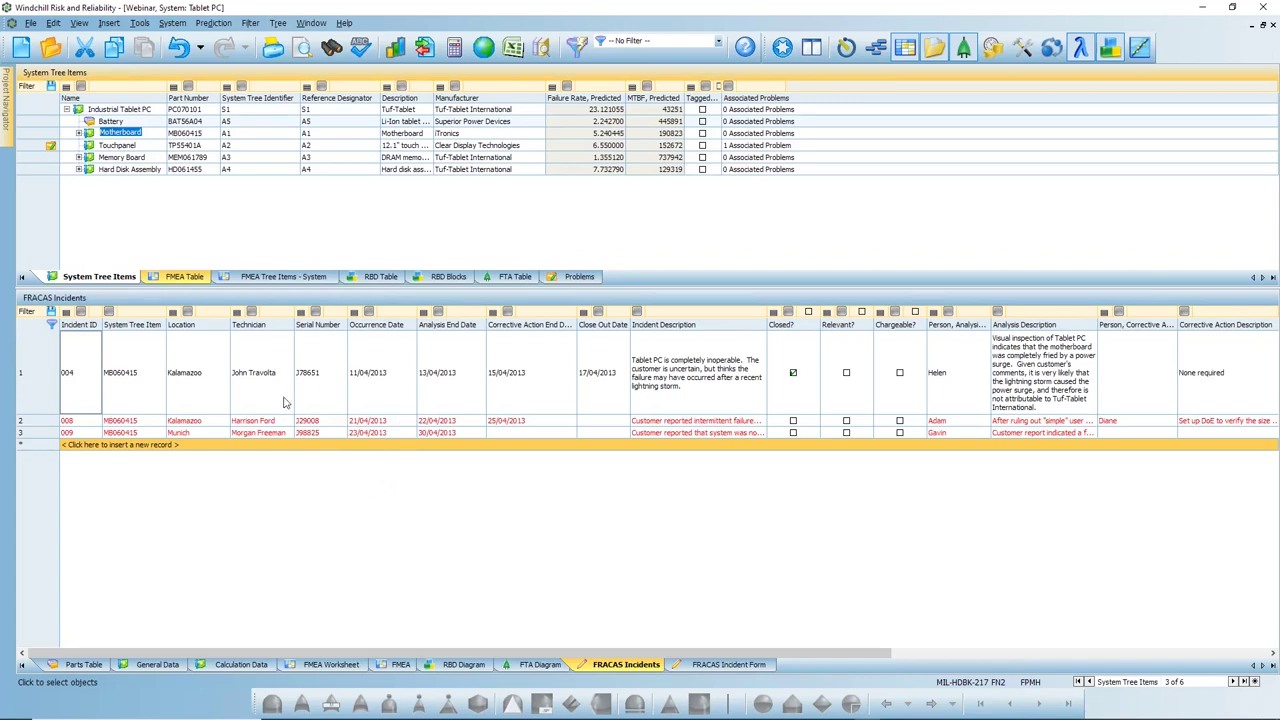
{"action": "right_click", "coordinate": [50, 340]}
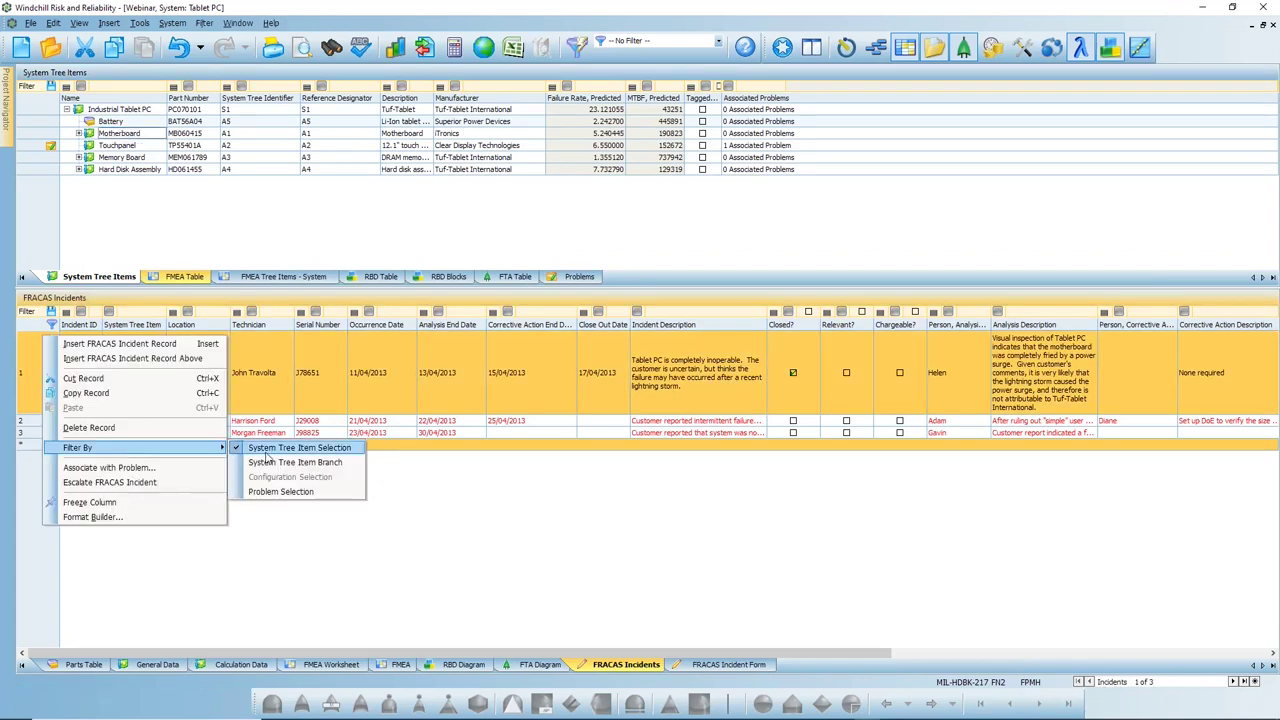
{"action": "left_click", "coordinate": [659, 492]}
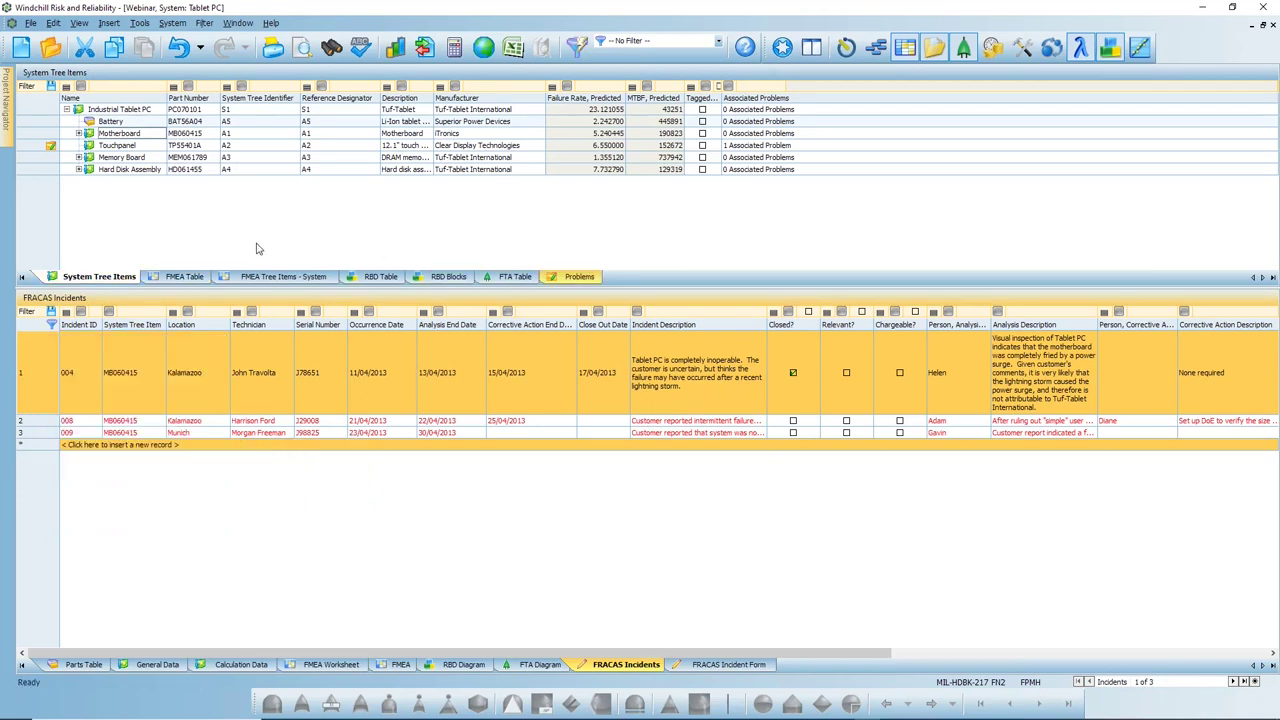
- Add a FRACAS incident record for the Motherboard with location Austin and technician Jimmy Buffett
{"action": "left_click", "coordinate": [146, 446]}
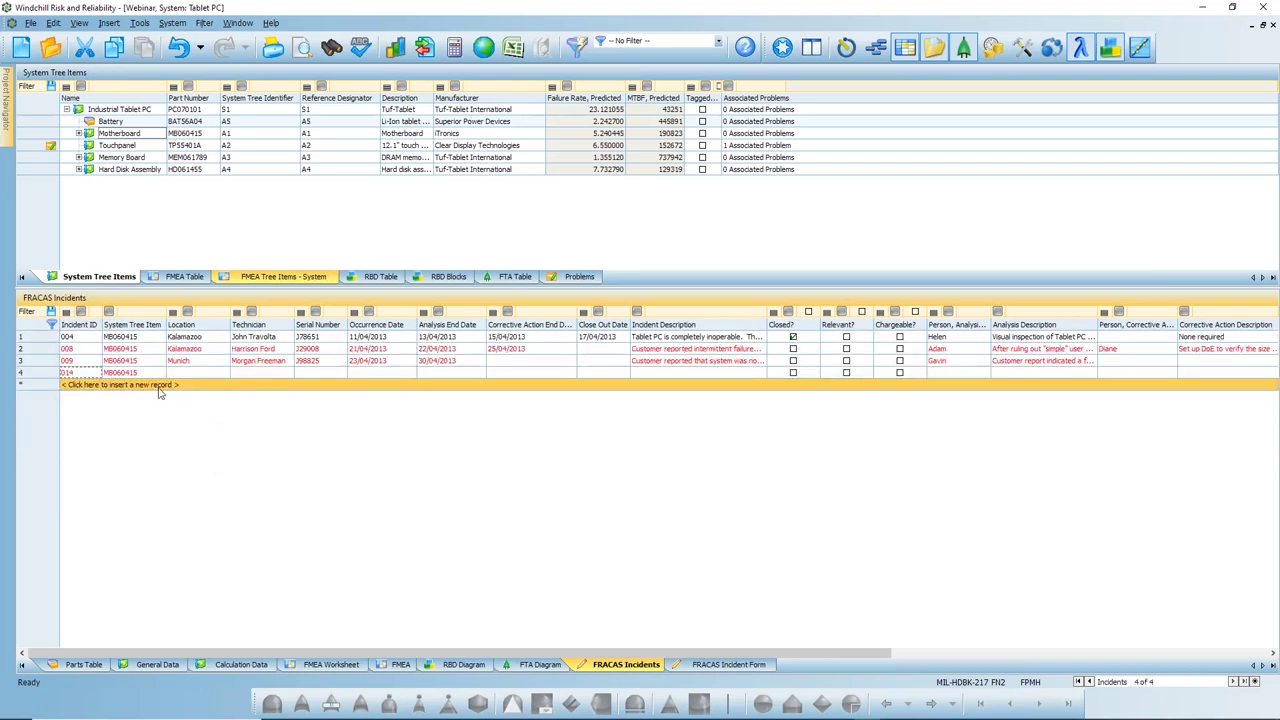
{"action": "key", "text": "Tab"}
{"action": "key", "text": "Tab"}
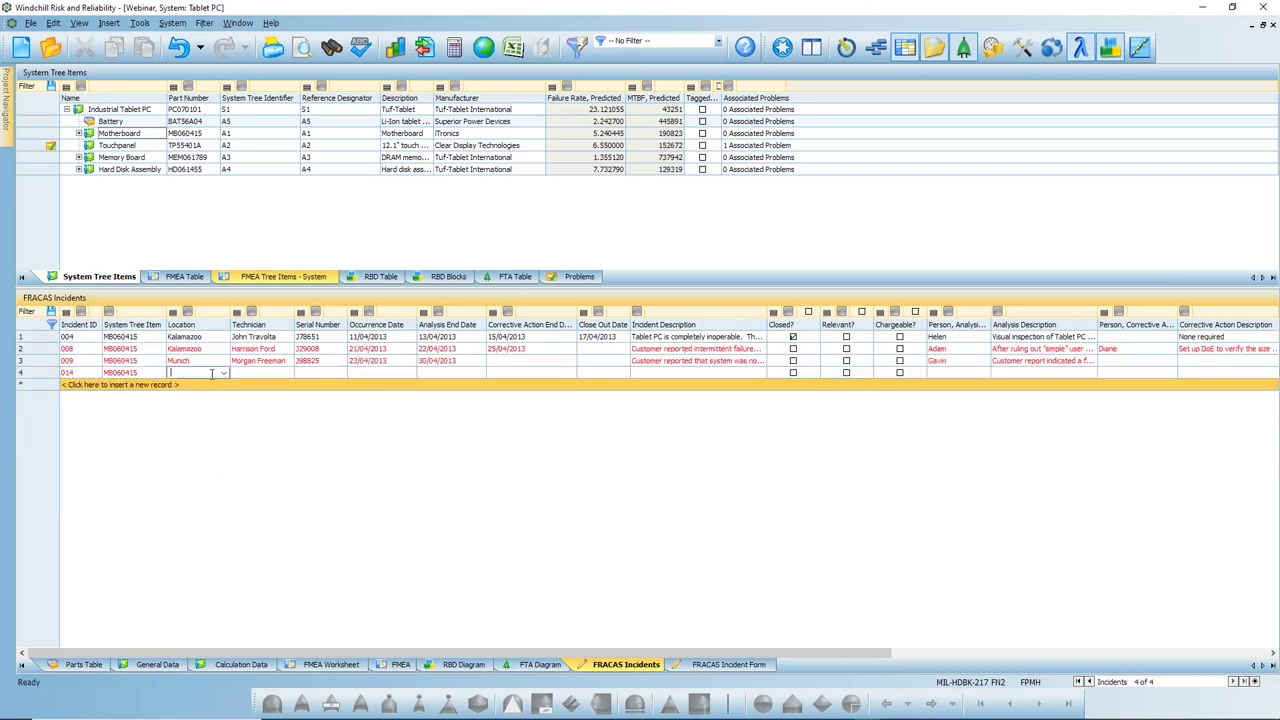
{"action": "left_click", "coordinate": [223, 376]}
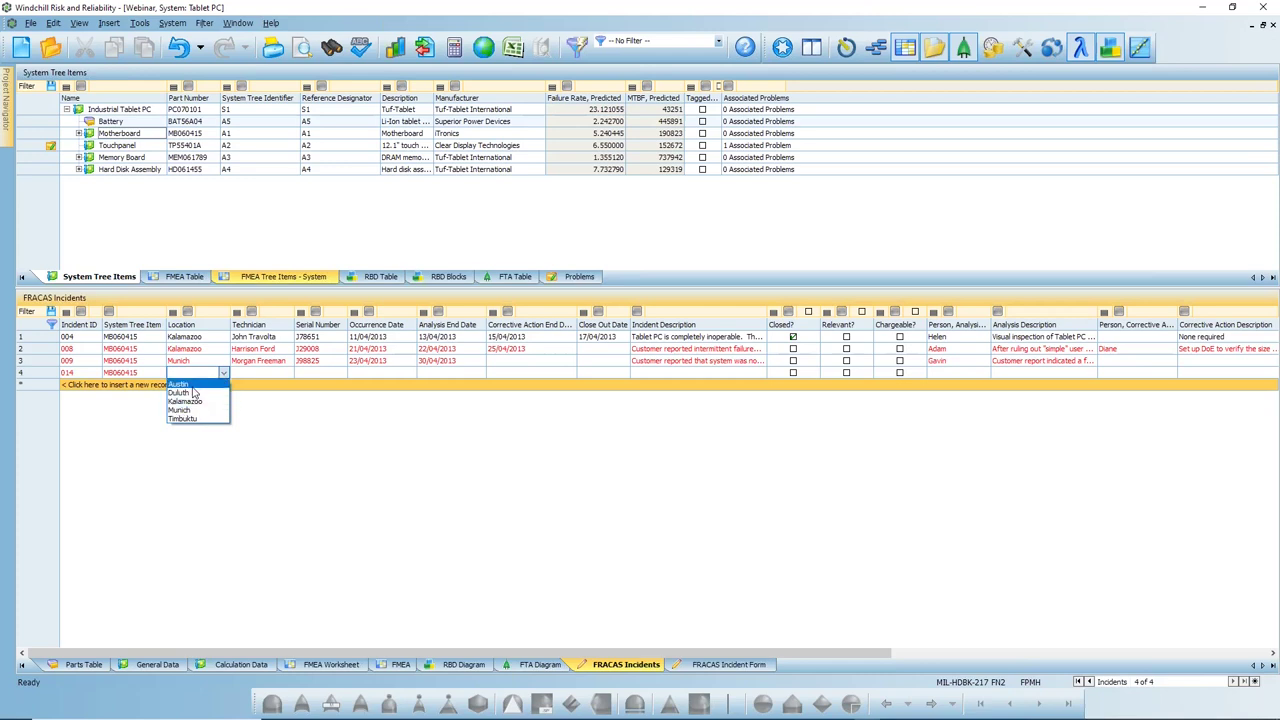
{"action": "left_click", "coordinate": [185, 383]}
{"action": "left_click", "coordinate": [269, 376]}
{"action": "left_click", "coordinate": [289, 374]}
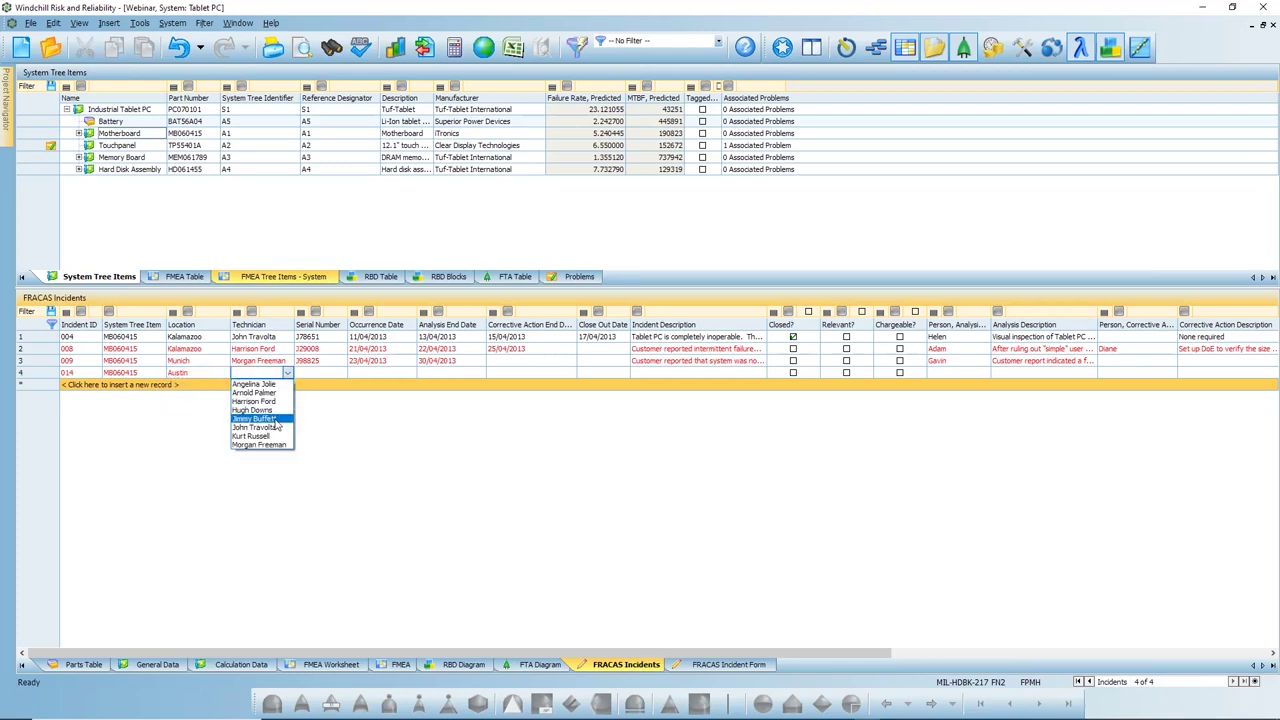
{"action": "left_click", "coordinate": [279, 418]}
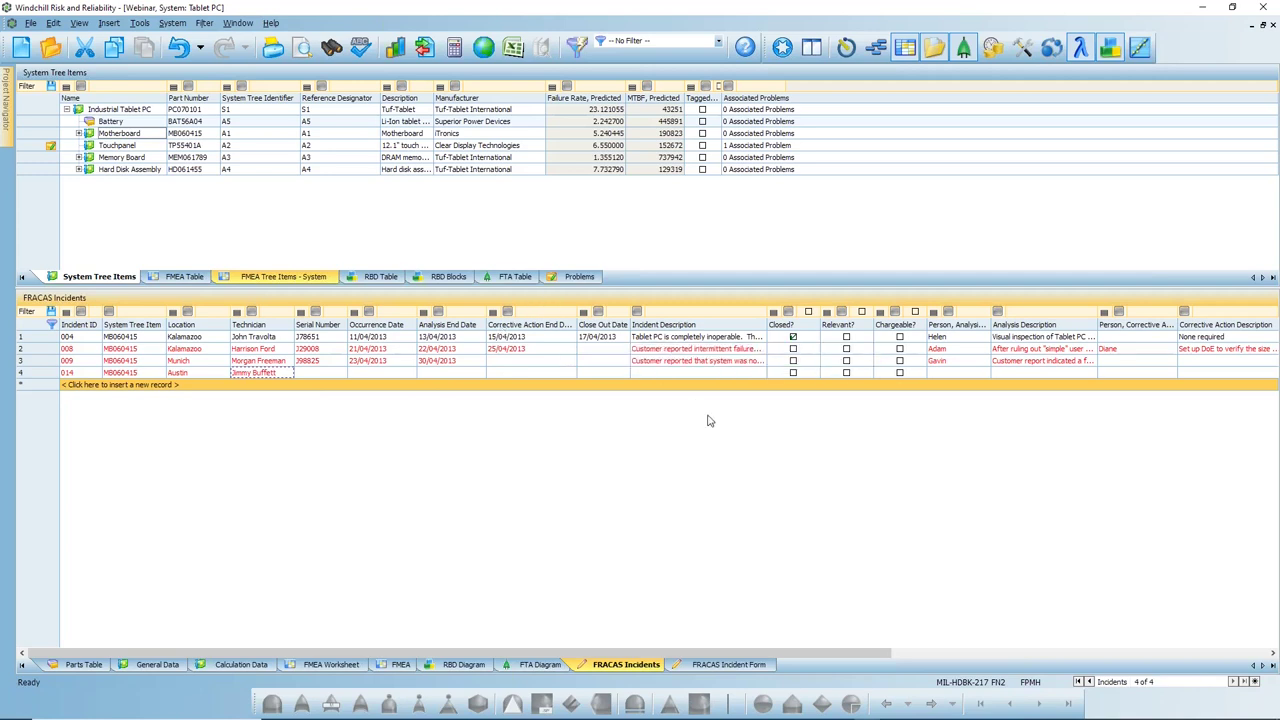
- In the new Motherboard incident's form, set the occurrence date to 21/07/2022 and the description to "Issue with Motherboard", then return to the incidents table
{"action": "left_click", "coordinate": [726, 664]}
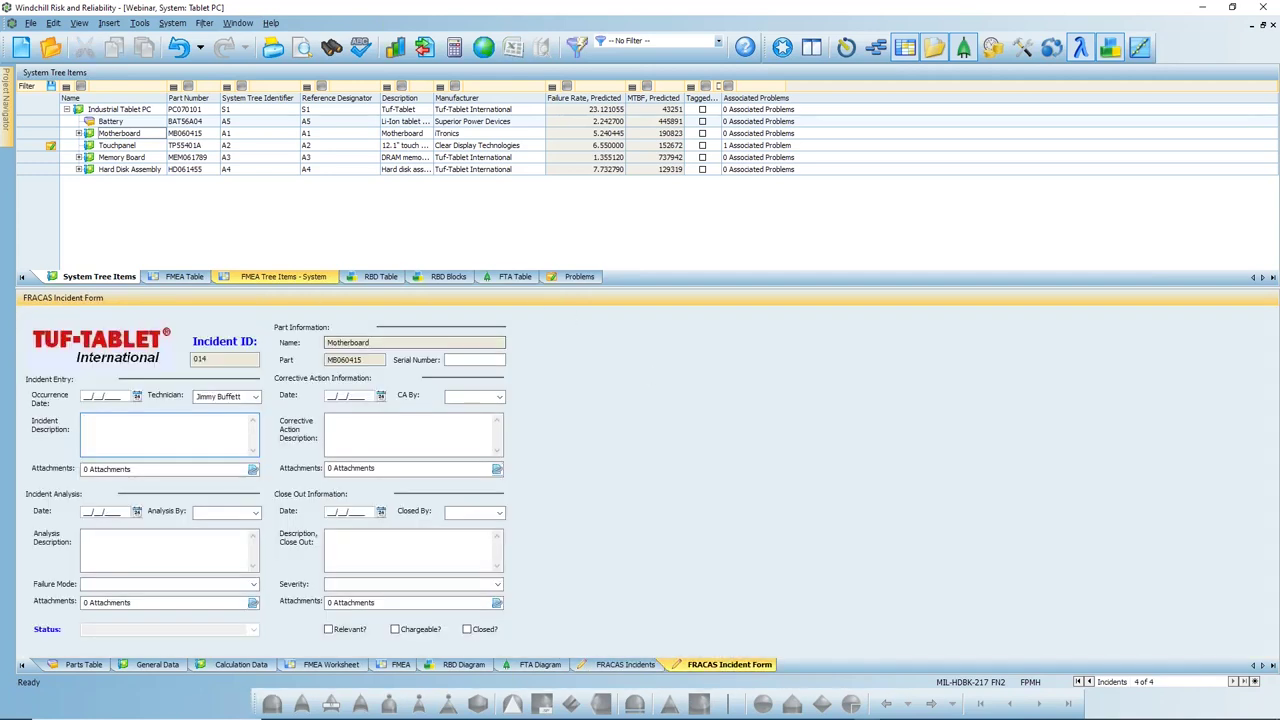
{"action": "left_click", "coordinate": [625, 664]}
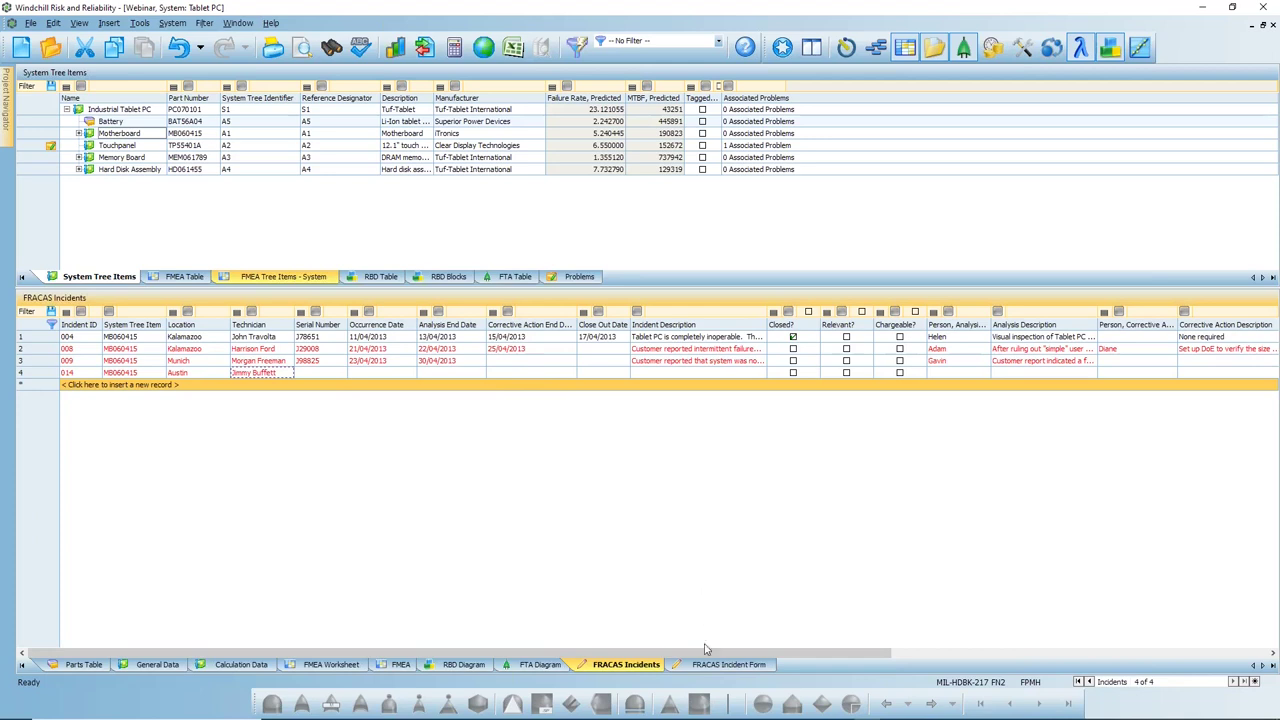
{"action": "left_click", "coordinate": [728, 664]}
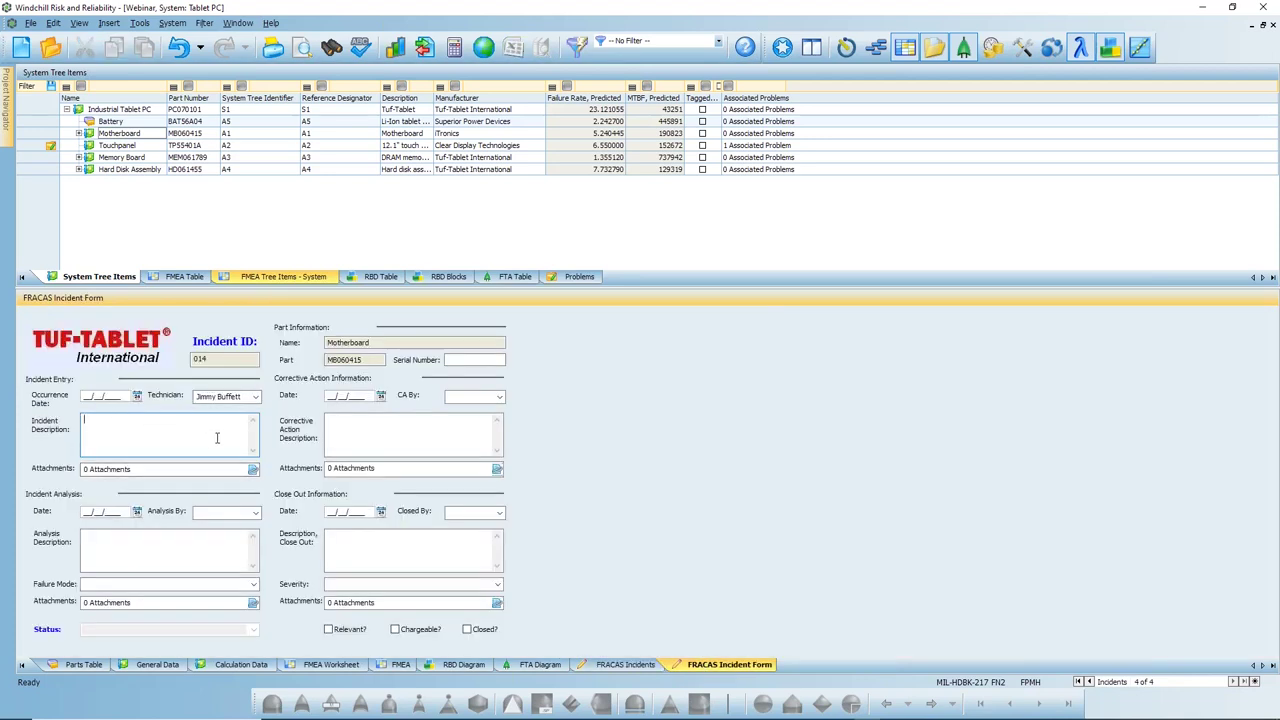
{"action": "left_click", "coordinate": [136, 396]}
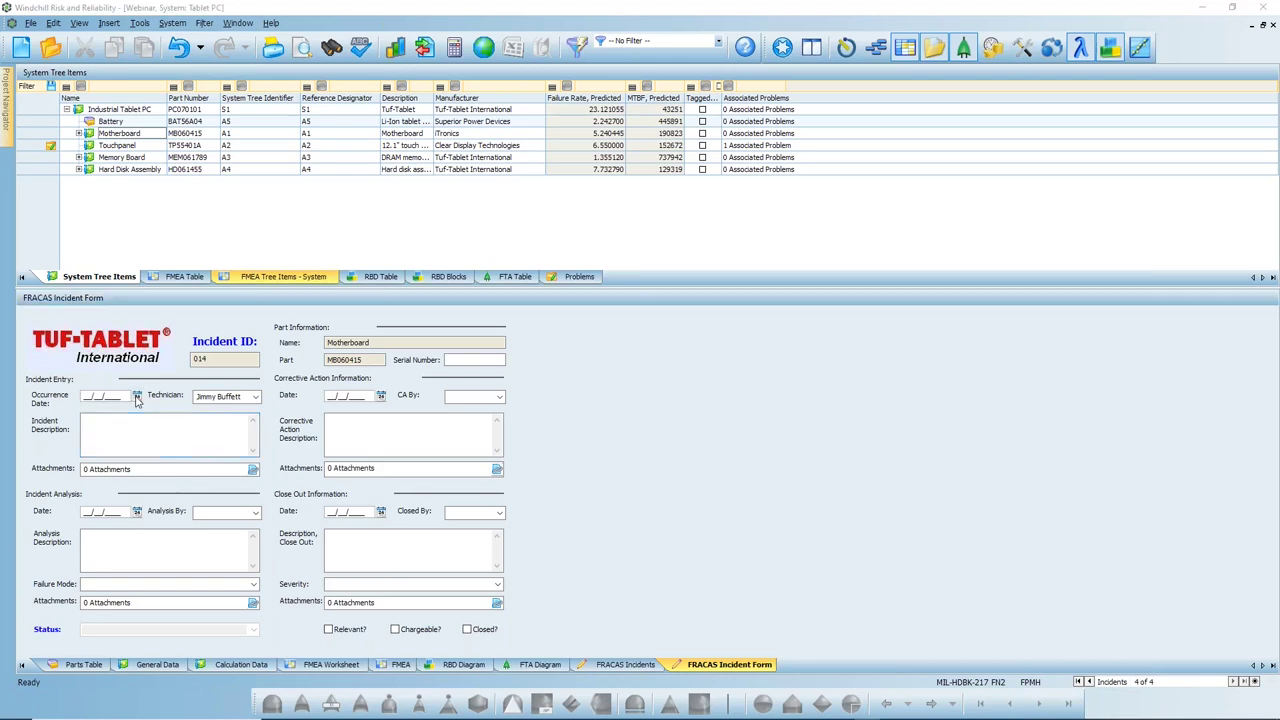
{"action": "left_click", "coordinate": [83, 510]}
{"action": "left_click", "coordinate": [174, 437]}
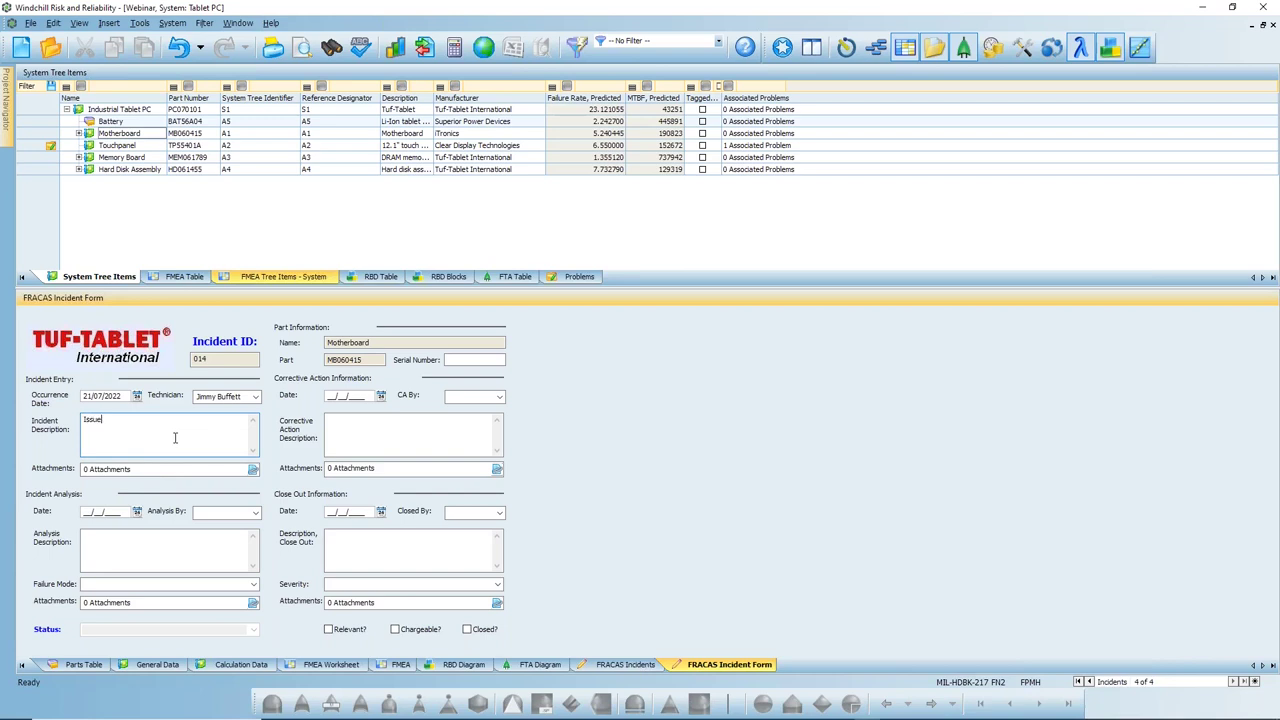
{"action": "type", "text": "Issue with Motherboard"}
{"action": "left_click", "coordinate": [627, 666]}
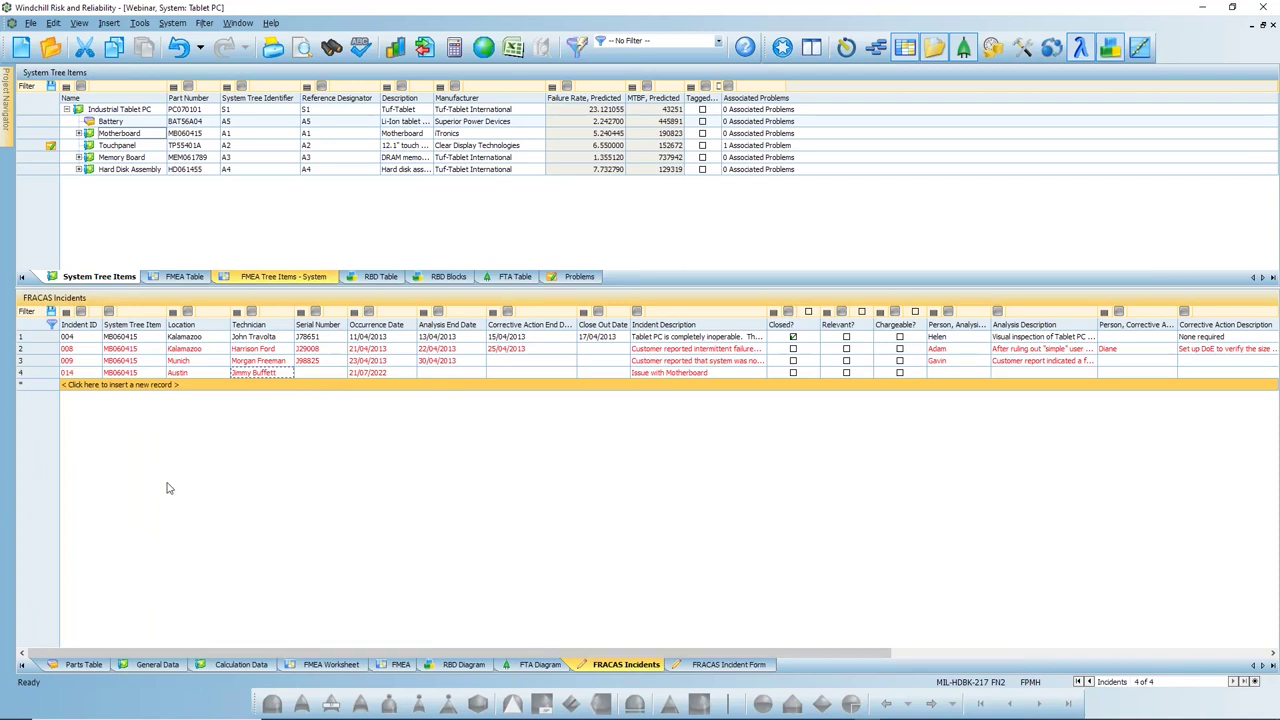
- Escalate the new Motherboard FRACAS incident to a problem and open the system's Problems table
{"action": "right_click", "coordinate": [36, 373]}
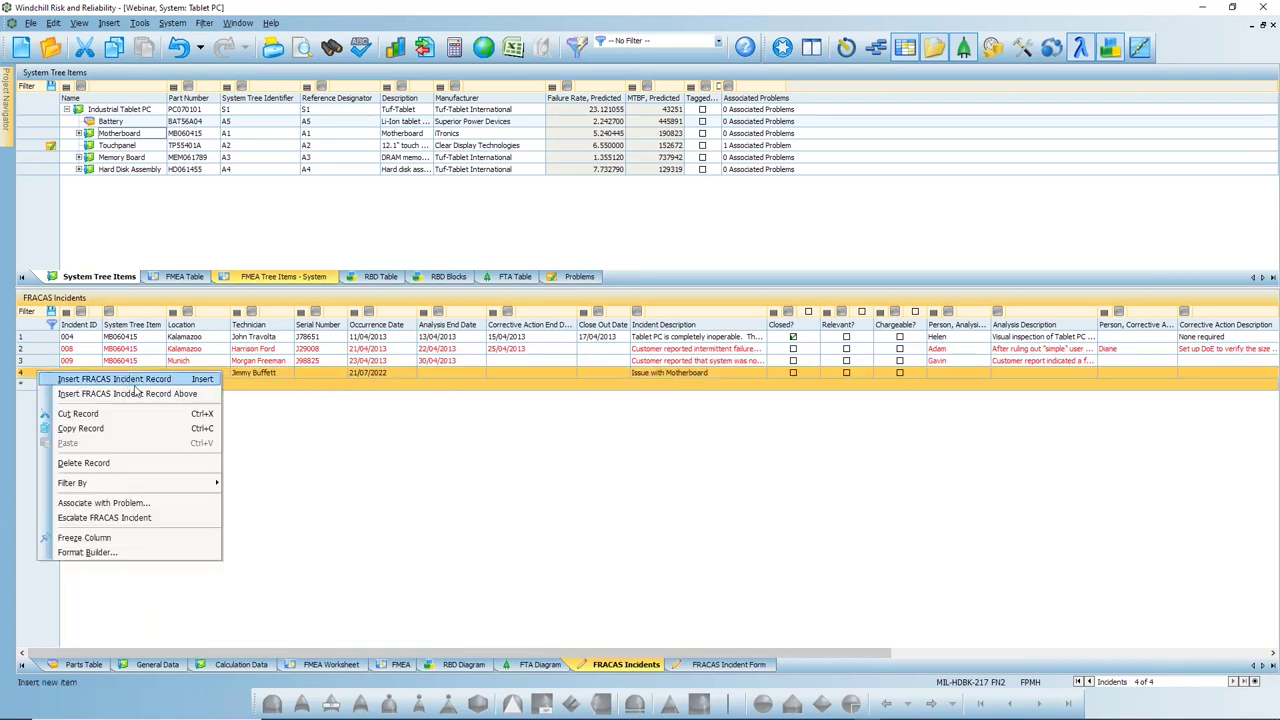
{"action": "left_click", "coordinate": [121, 522]}
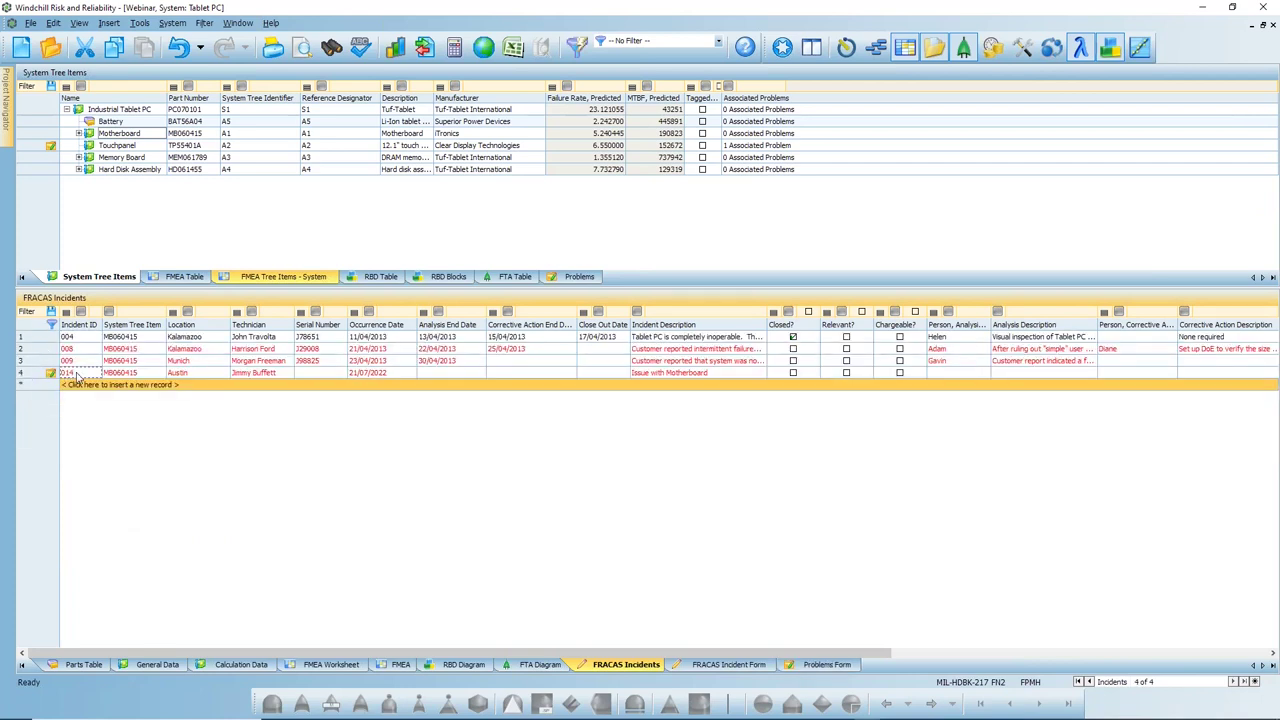
{"action": "left_click", "coordinate": [577, 277]}
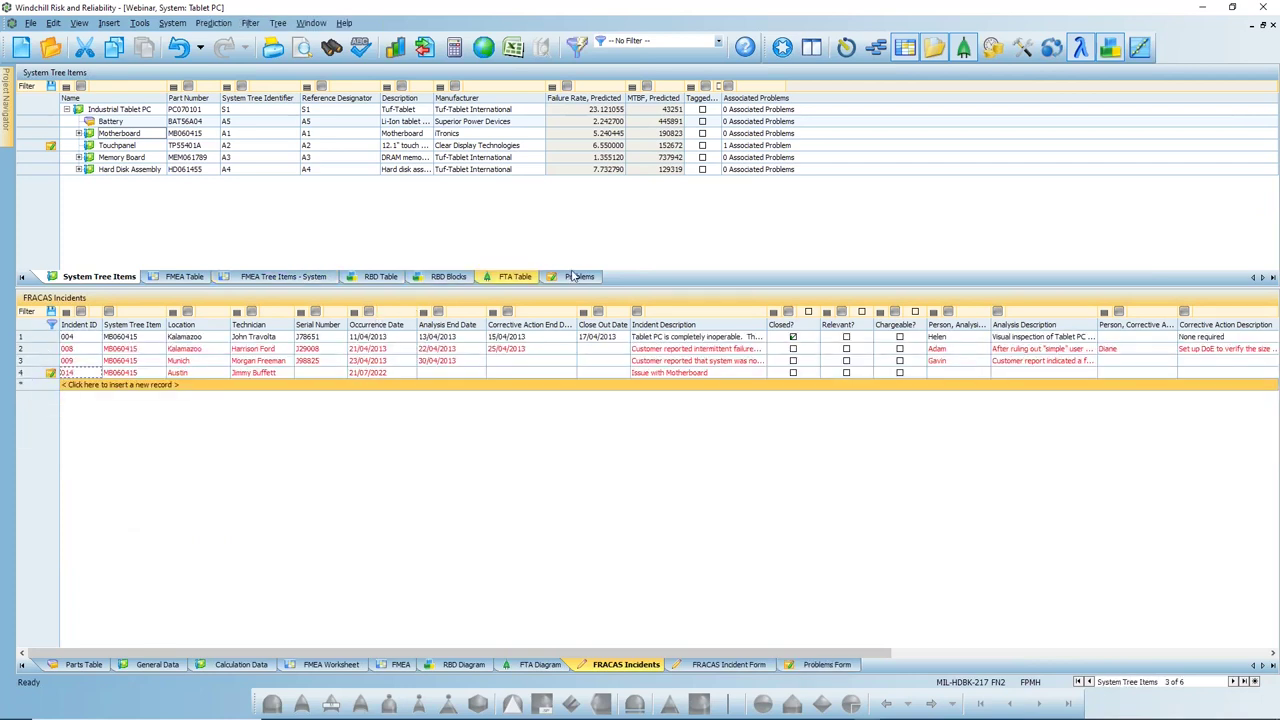
{"action": "left_click", "coordinate": [577, 277]}
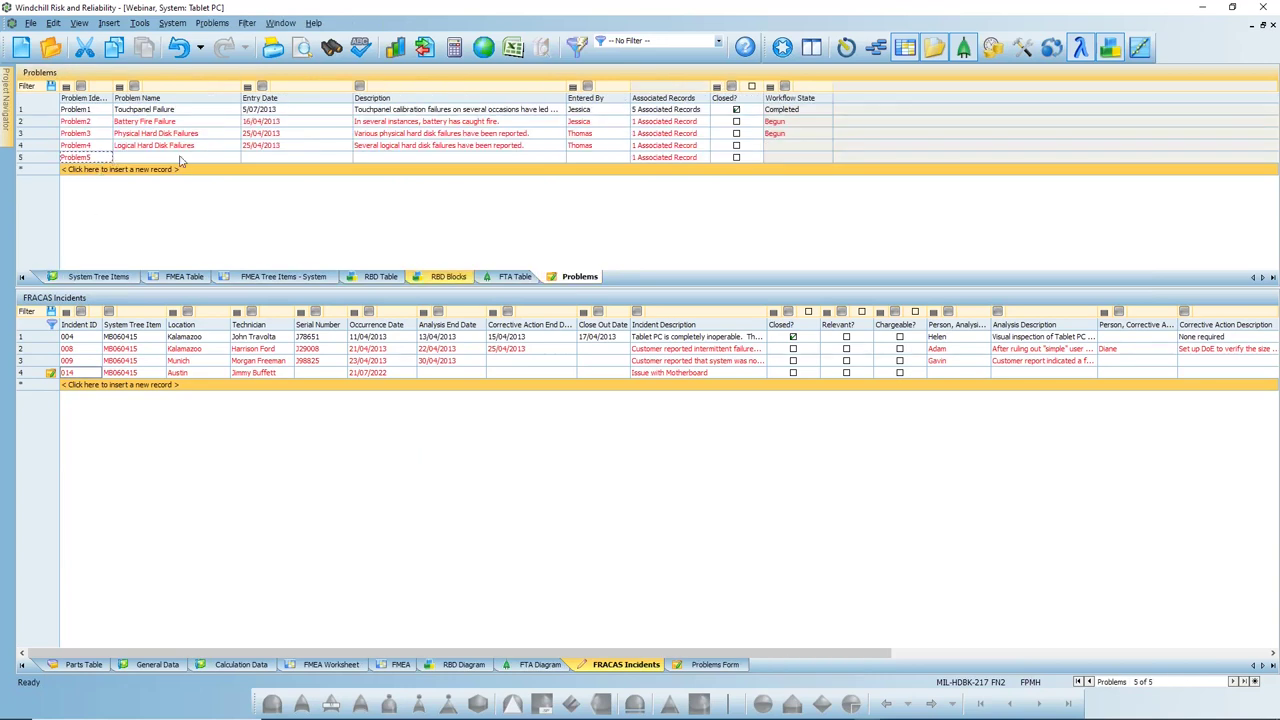
- Name the newly escalated problem "Motherboard Issues", inspect its record options, and return to the FRACAS incidents
{"action": "key", "text": "Tab"}
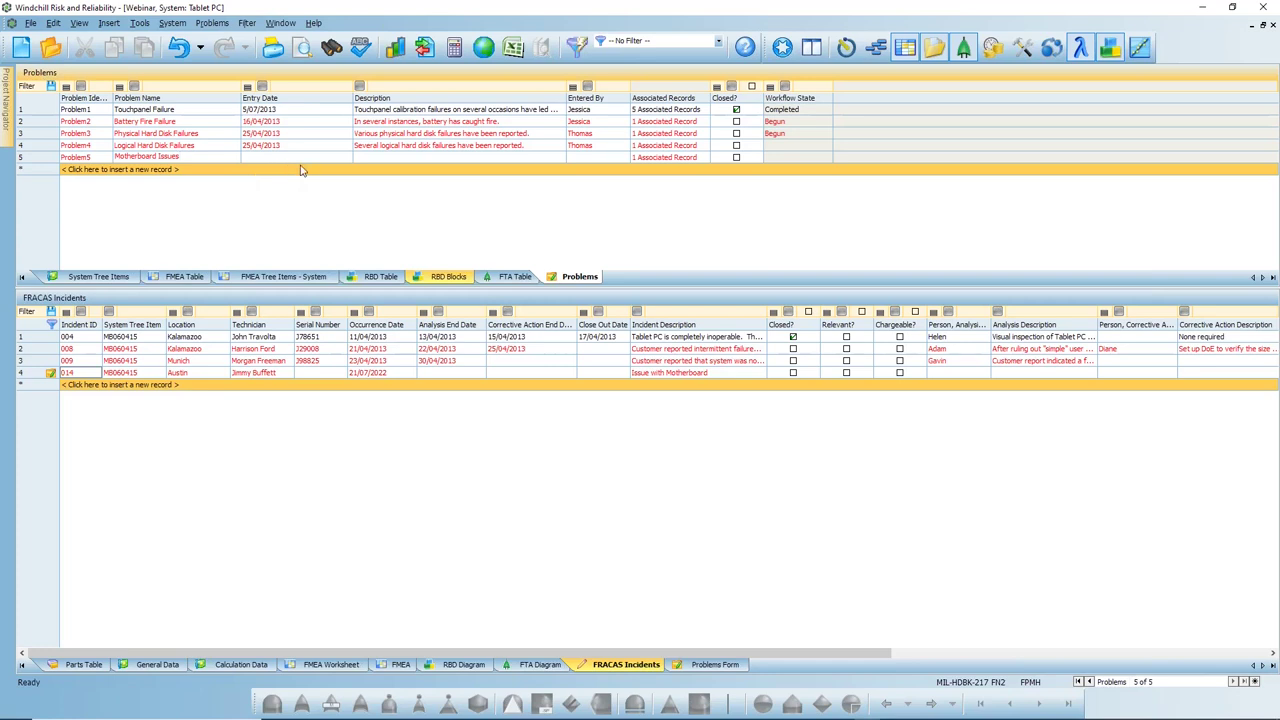
{"action": "key", "text": "Return"}
{"action": "right_click", "coordinate": [147, 160]}
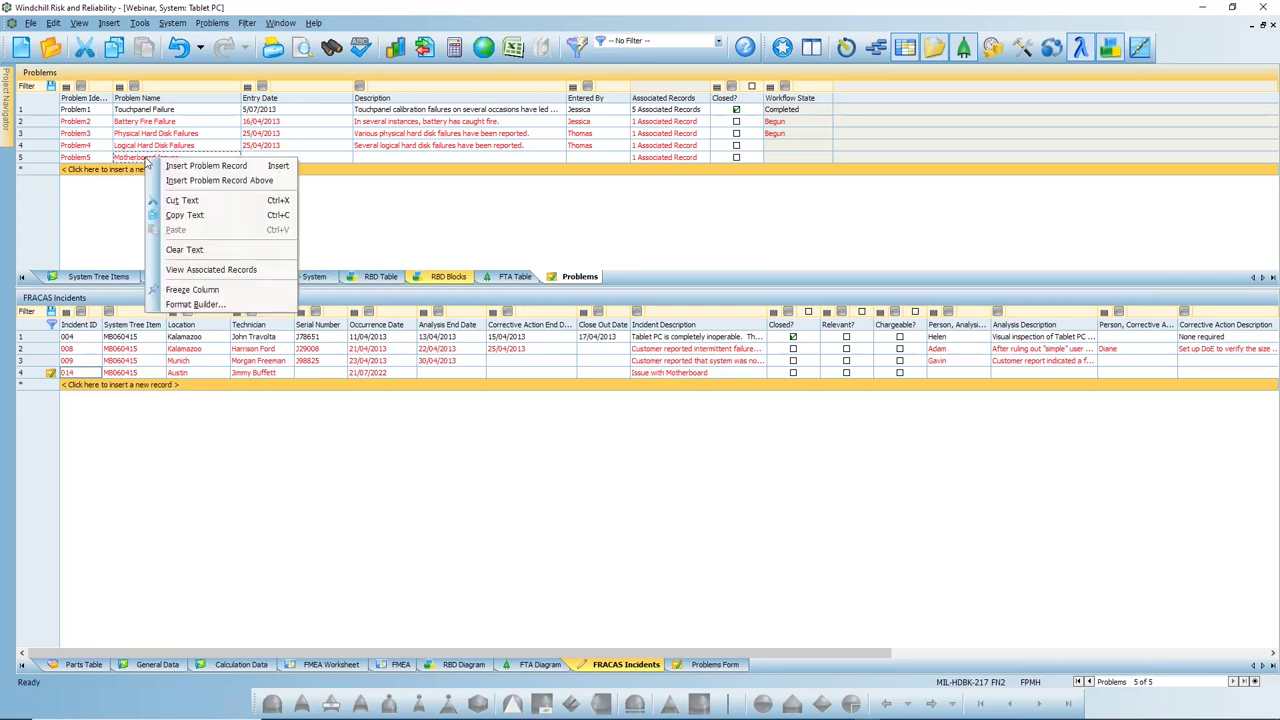
{"action": "left_click", "coordinate": [391, 215]}
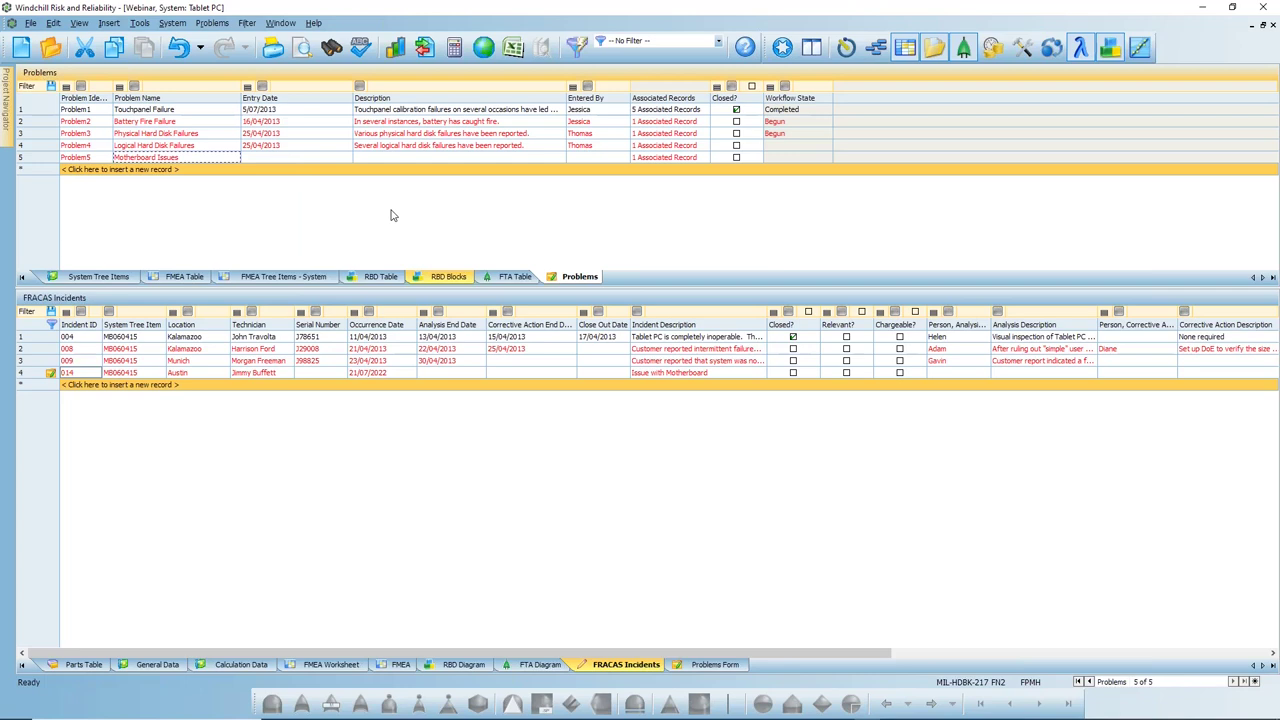
{"action": "left_click", "coordinate": [624, 430]}
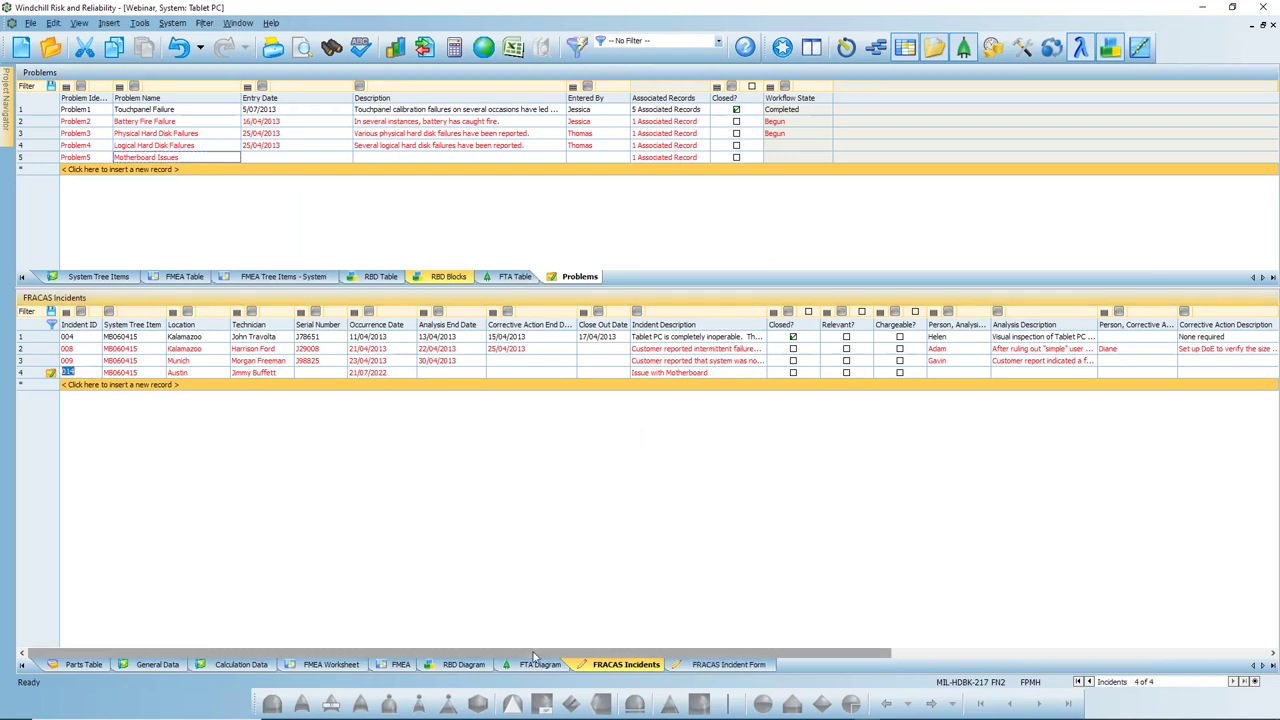
- Switch to the Windchill page for the Snowmobile in Chrome and examine its 3D model from several angles
{"action": "key", "text": "super"}
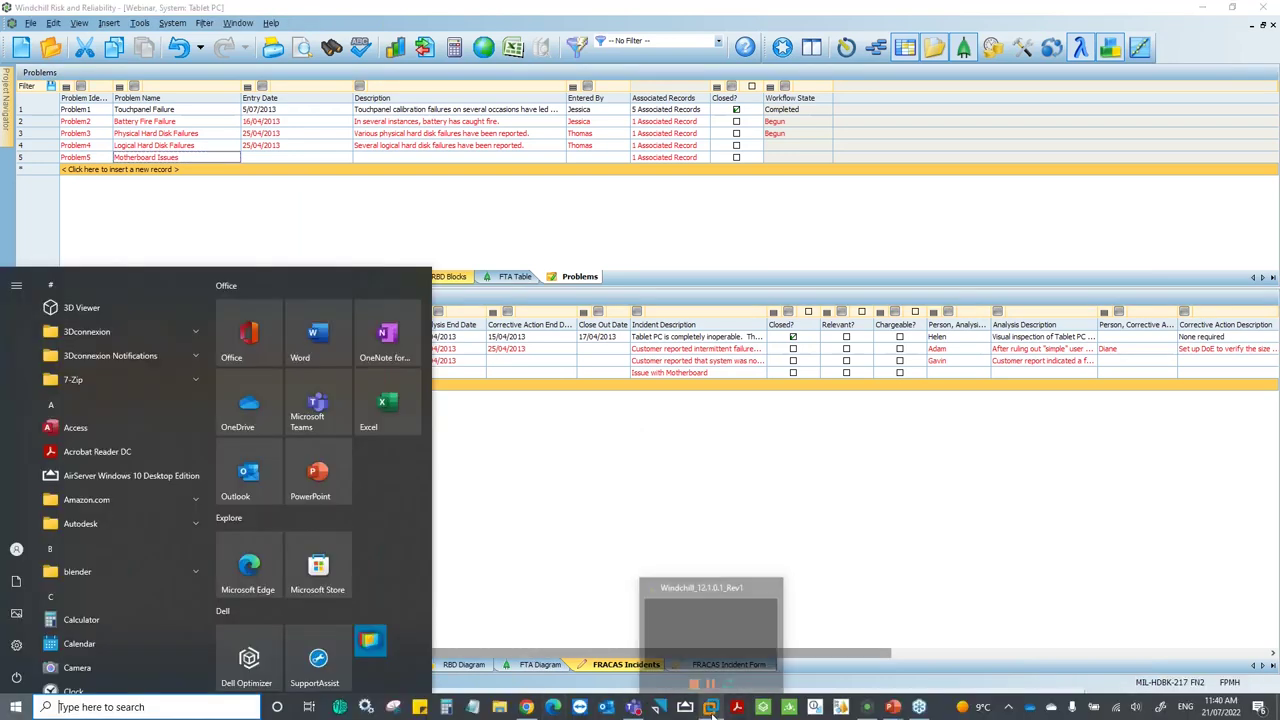
{"action": "mouse_move", "coordinate": [530, 710]}
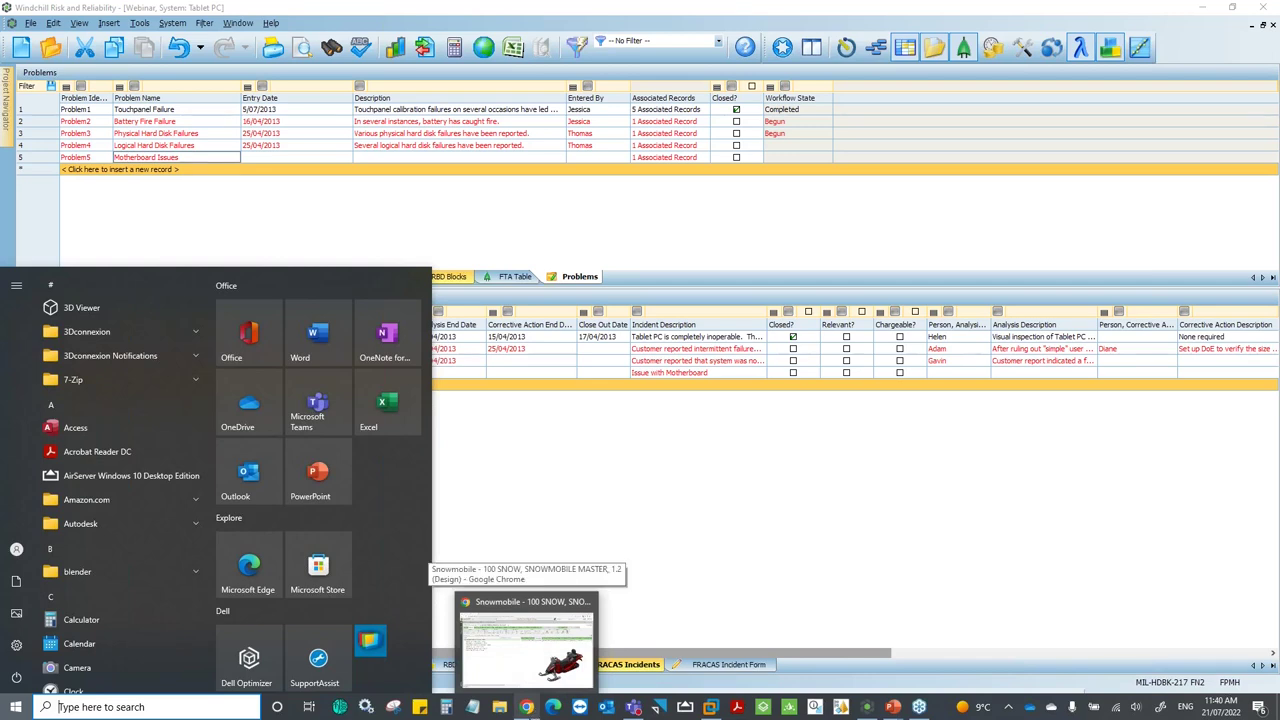
{"action": "left_click", "coordinate": [527, 706]}
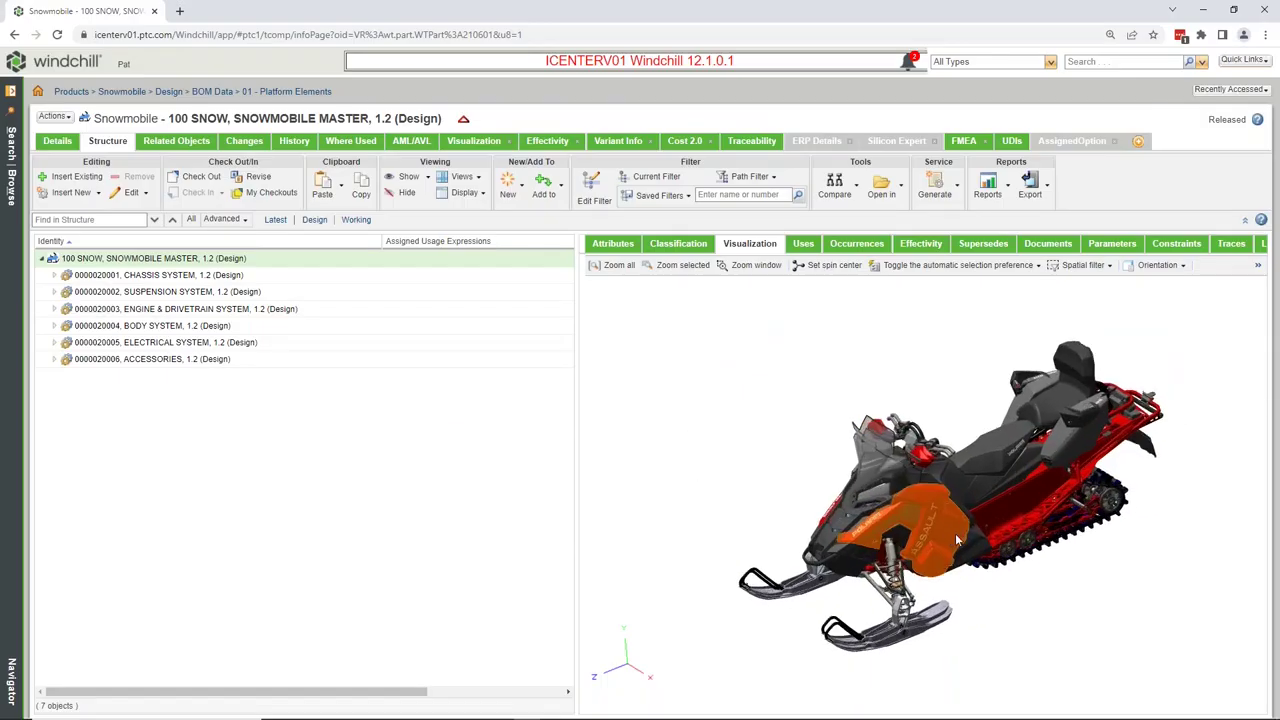
{"action": "left_click_drag", "start_coordinate": [890, 442], "coordinate": [966, 537]}
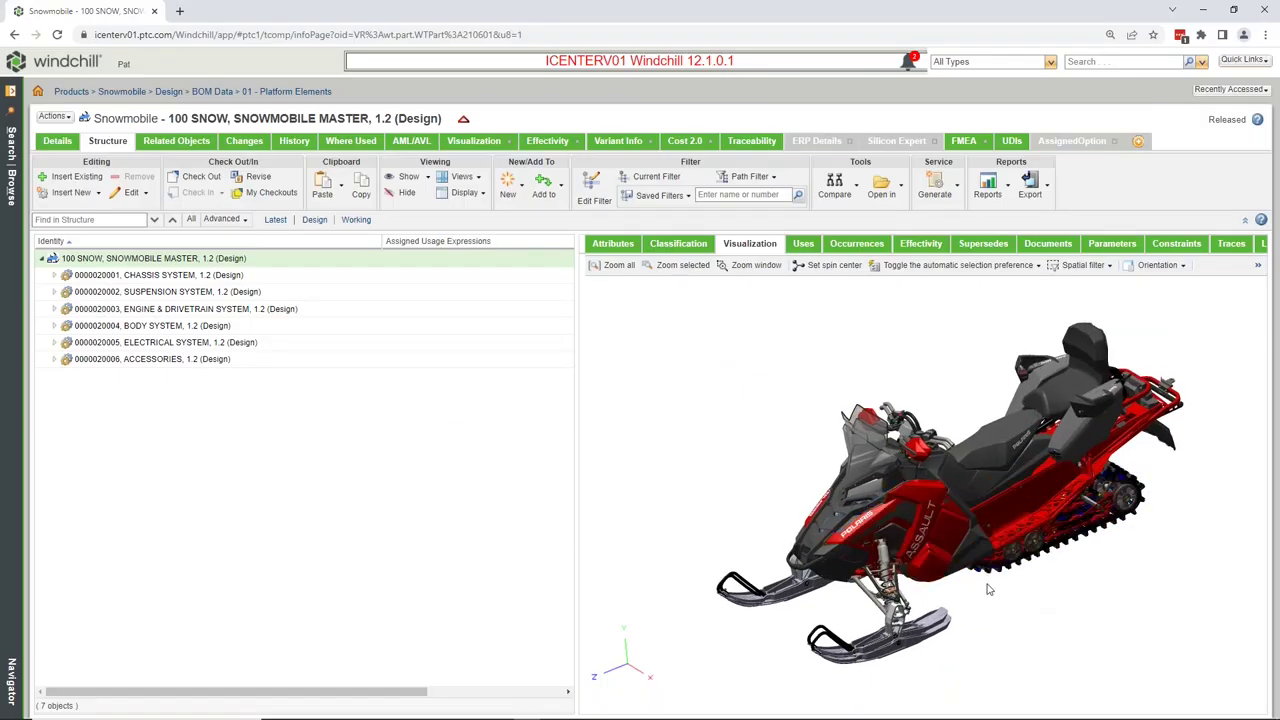
{"action": "left_click_drag", "start_coordinate": [987, 595], "coordinate": [975, 580]}
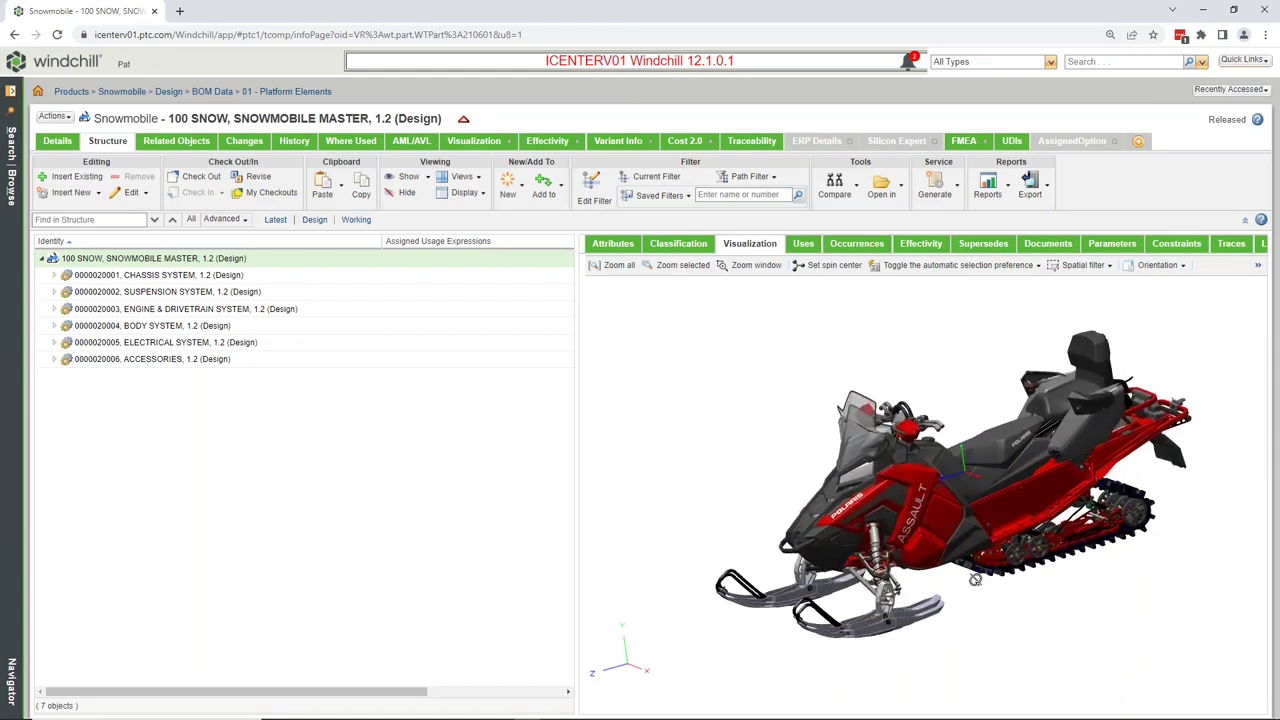
{"action": "scroll", "coordinate": [1020, 458], "scroll_direction": "up", "scroll_amount": 1}
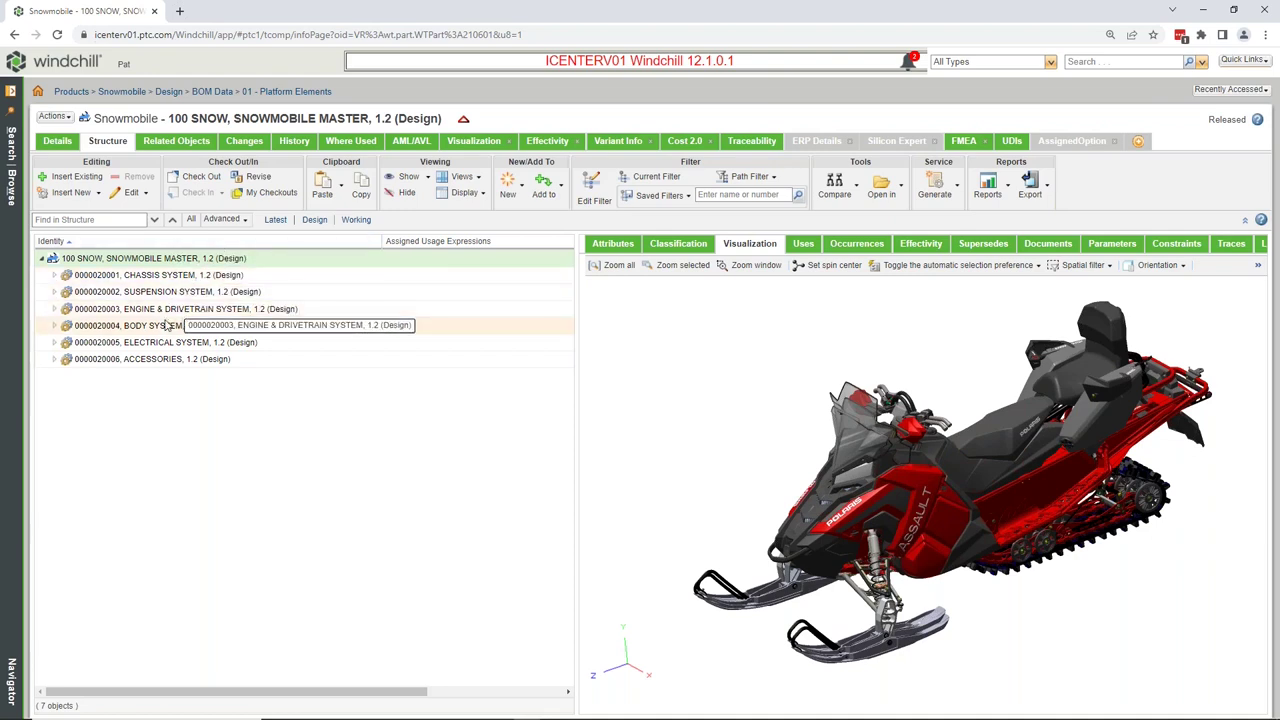
- Expand the SNOWMOBILE MASTER structure by 3 levels and review its modules and assigned usage expressions
{"action": "right_click", "coordinate": [198, 276]}
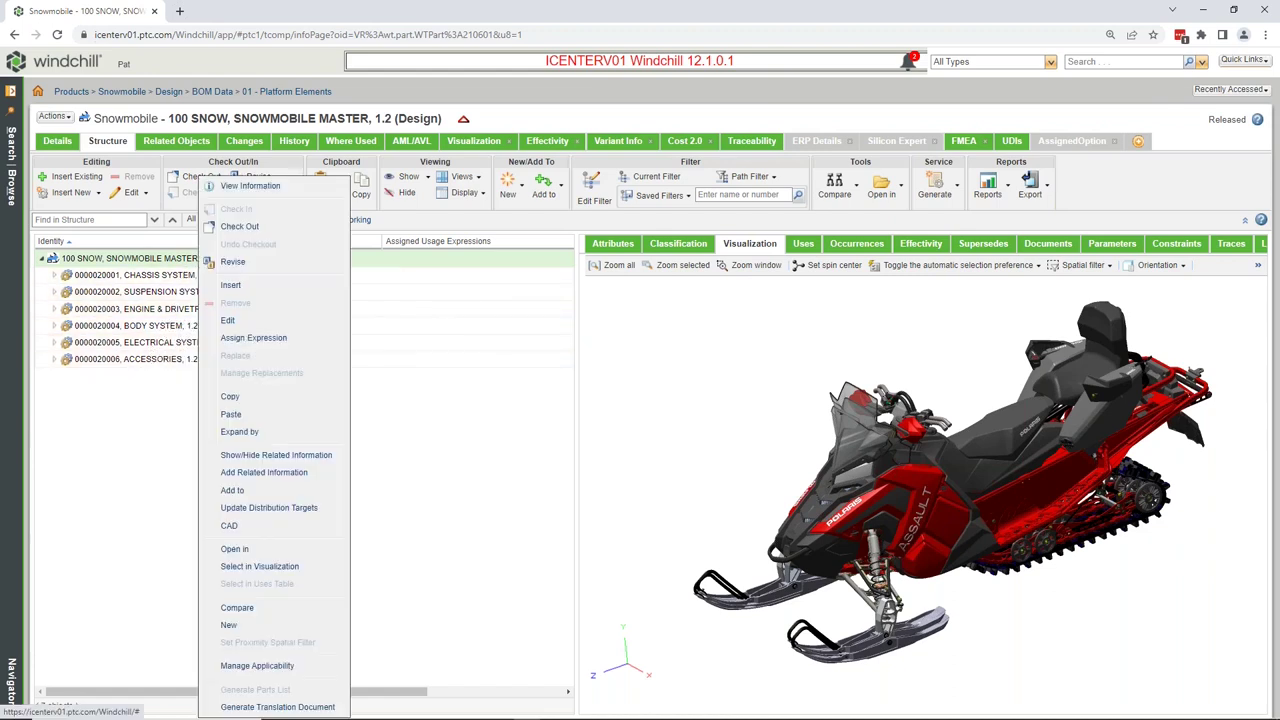
{"action": "mouse_move", "coordinate": [241, 440]}
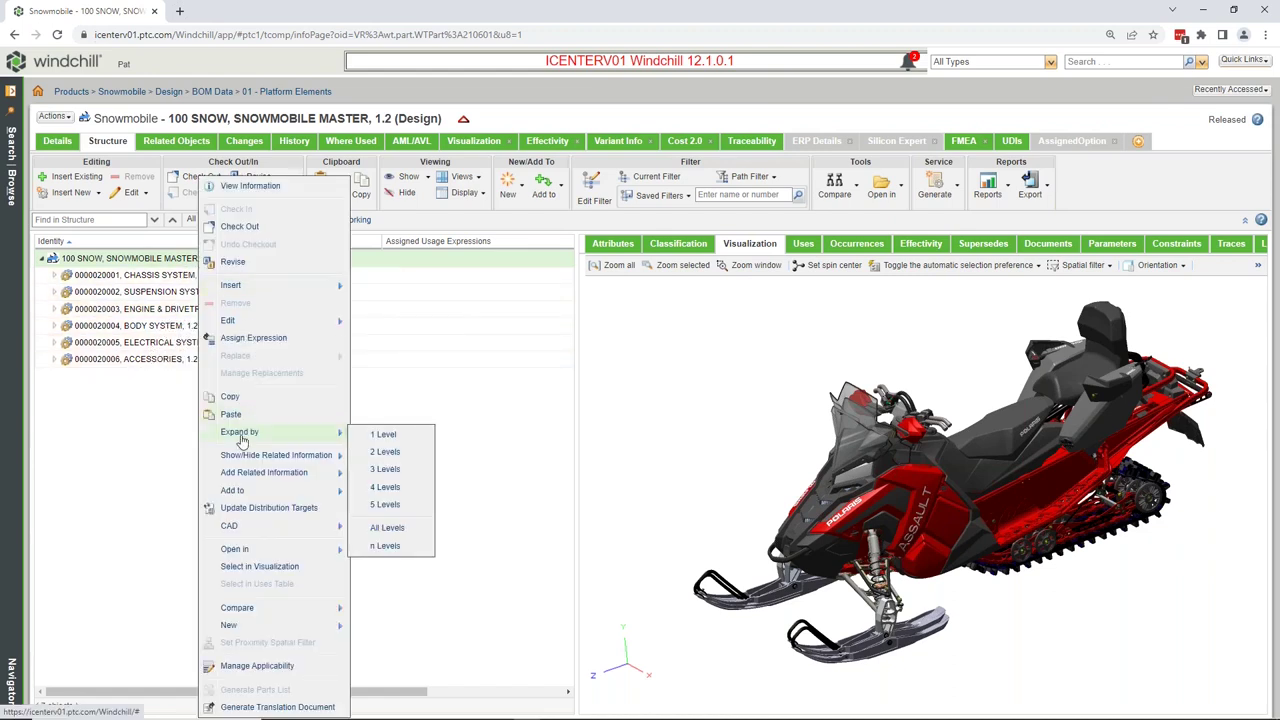
{"action": "left_click", "coordinate": [382, 470]}
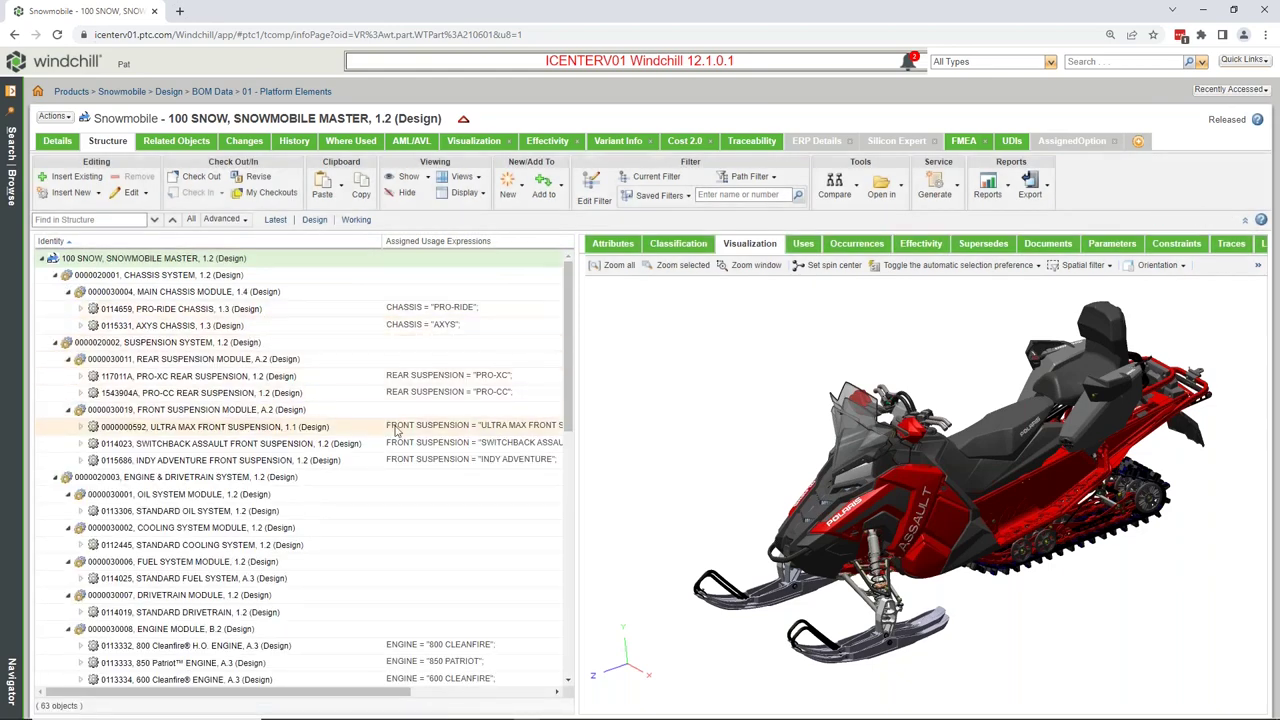
{"action": "scroll", "coordinate": [393, 434], "scroll_direction": "down", "scroll_amount": 3}
{"action": "scroll", "coordinate": [400, 390], "scroll_direction": "down", "scroll_amount": 5}
{"action": "scroll", "coordinate": [425, 410], "scroll_direction": "up", "scroll_amount": 4}
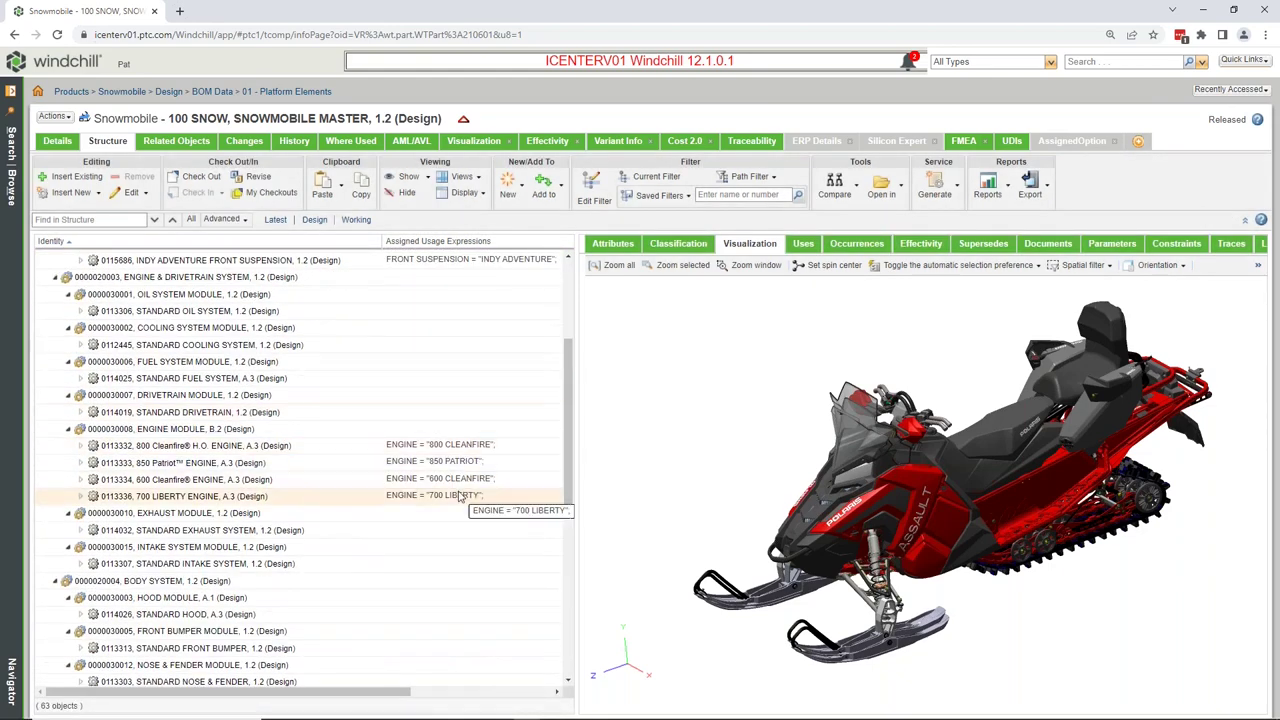
{"action": "scroll", "coordinate": [460, 480], "scroll_direction": "down", "scroll_amount": 7}
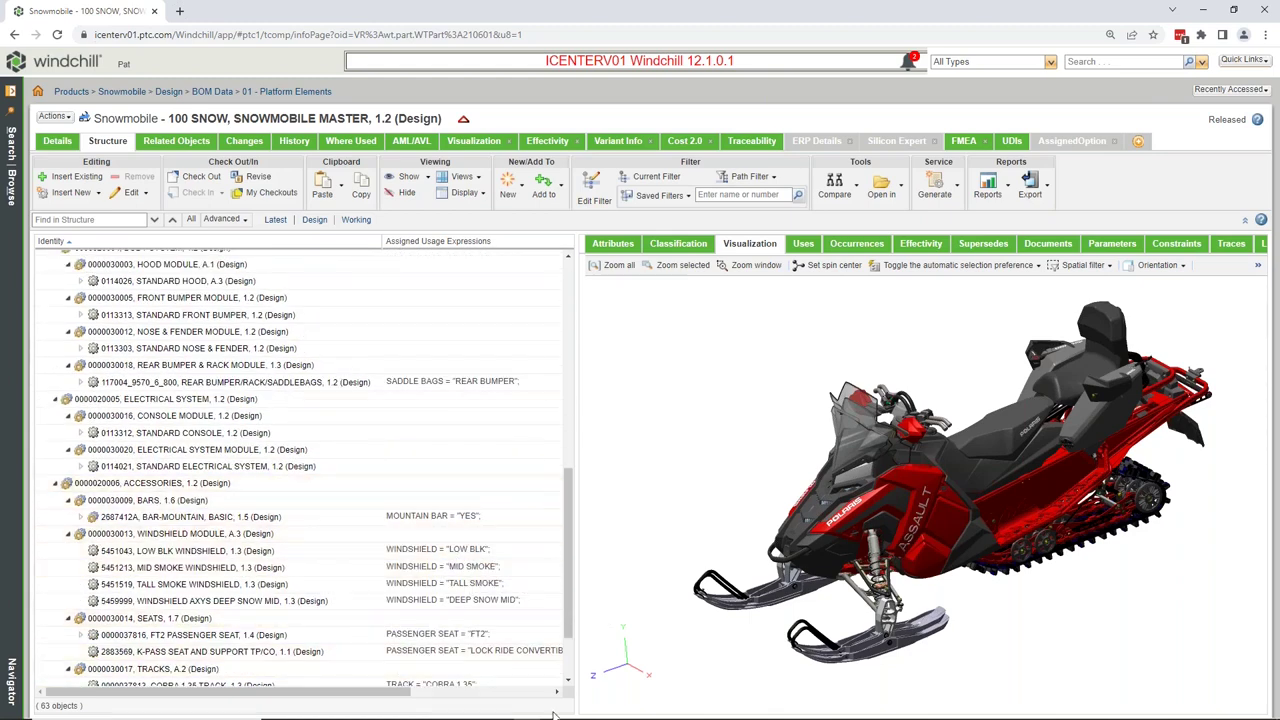
- Switch to Windchill Risk and Reliability in the VMware virtual machine, open the Snowmobile system, and expand CHASSIS SYSTEM and MAIN CHASSIS MODULE
{"action": "key", "text": "super"}
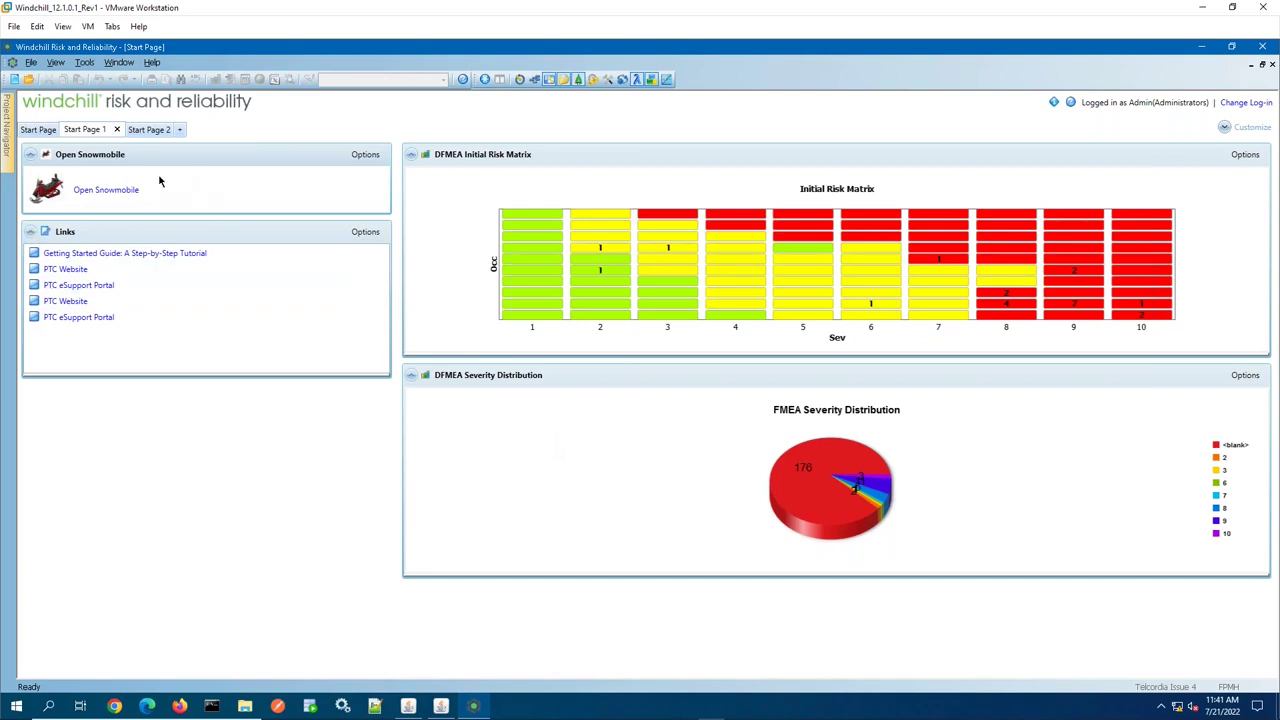
{"action": "left_click", "coordinate": [124, 196]}
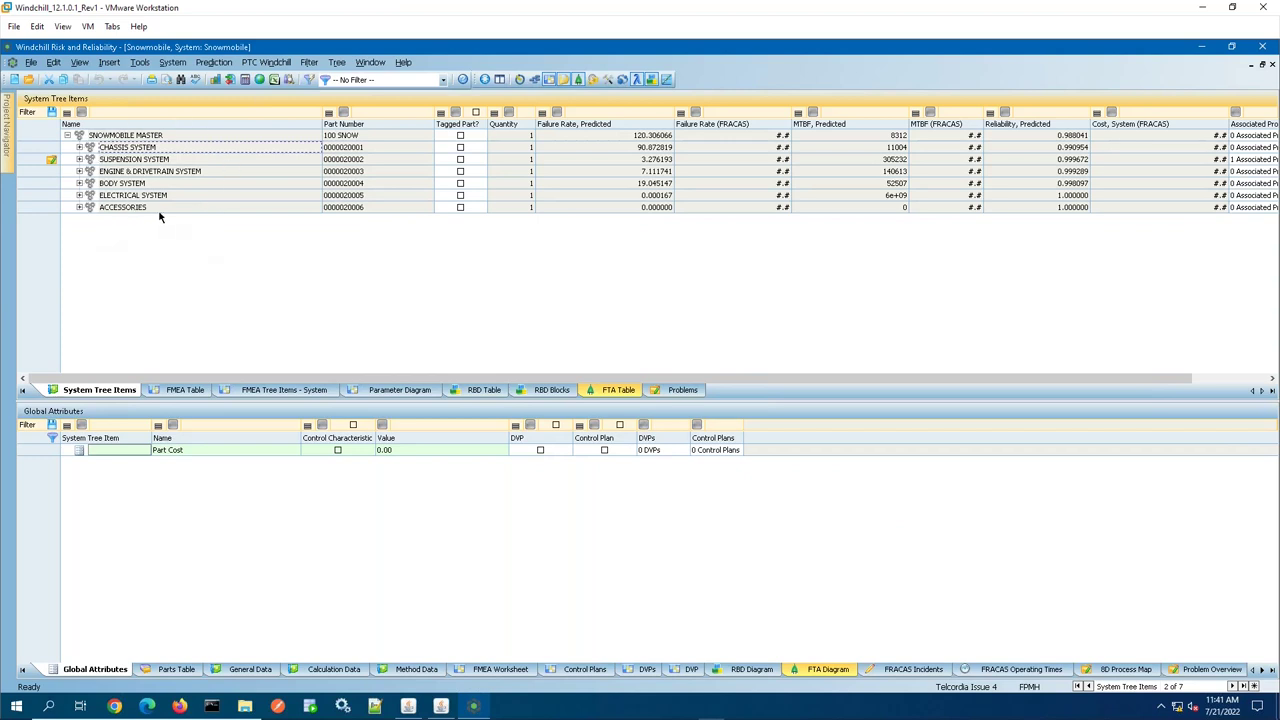
{"action": "left_click", "coordinate": [79, 147]}
{"action": "left_click", "coordinate": [90, 160]}
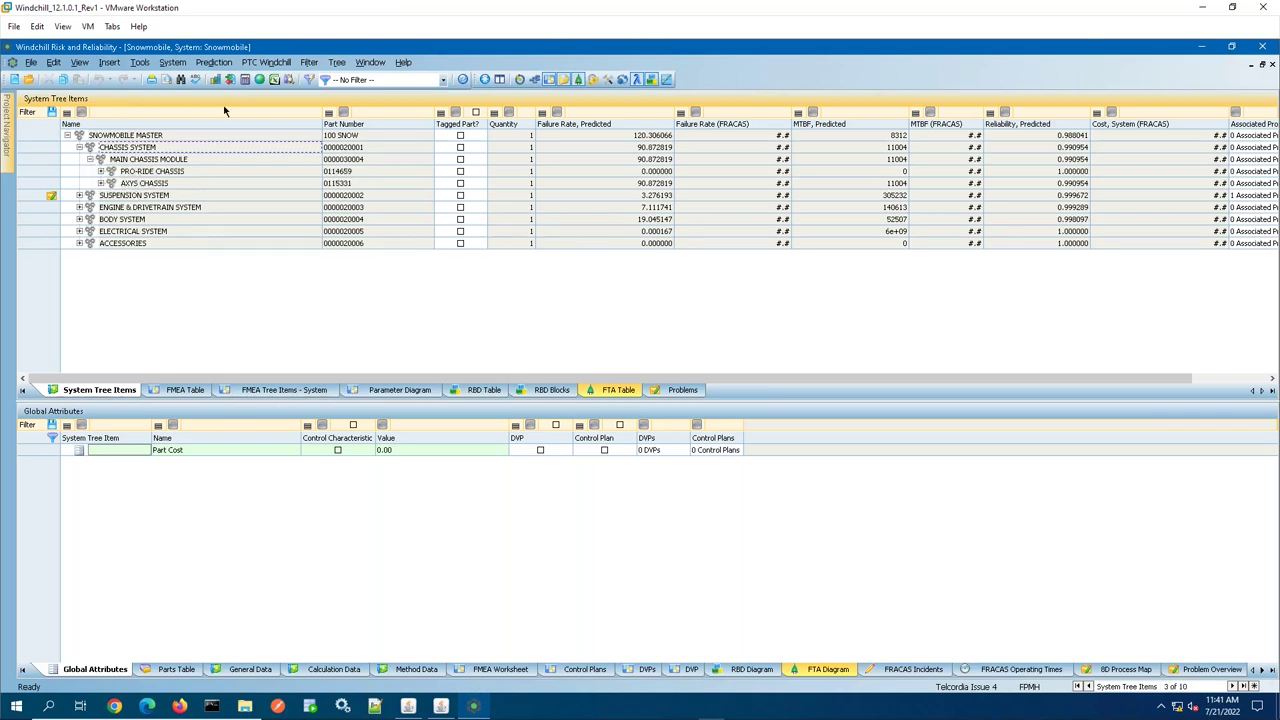
- Show the PTC Windchill part thumbnail and select AXYS CHASSIS to view its image
{"action": "left_click", "coordinate": [280, 66]}
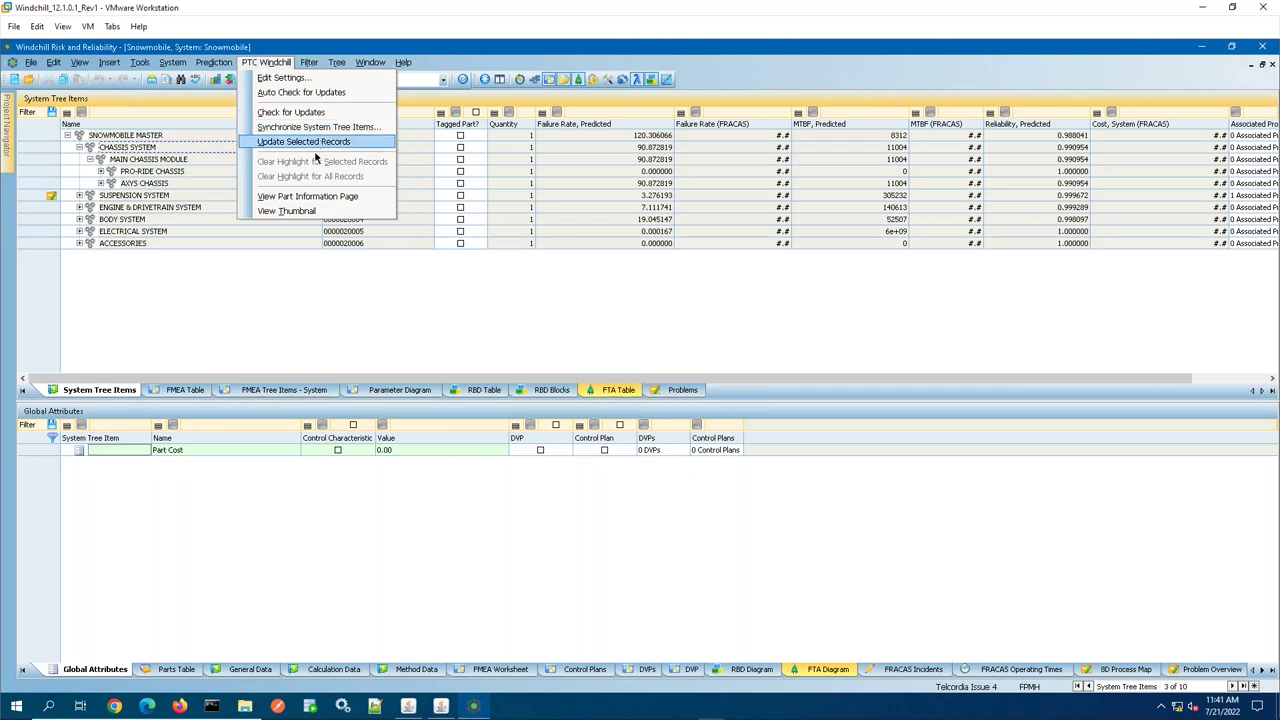
{"action": "left_click", "coordinate": [285, 211]}
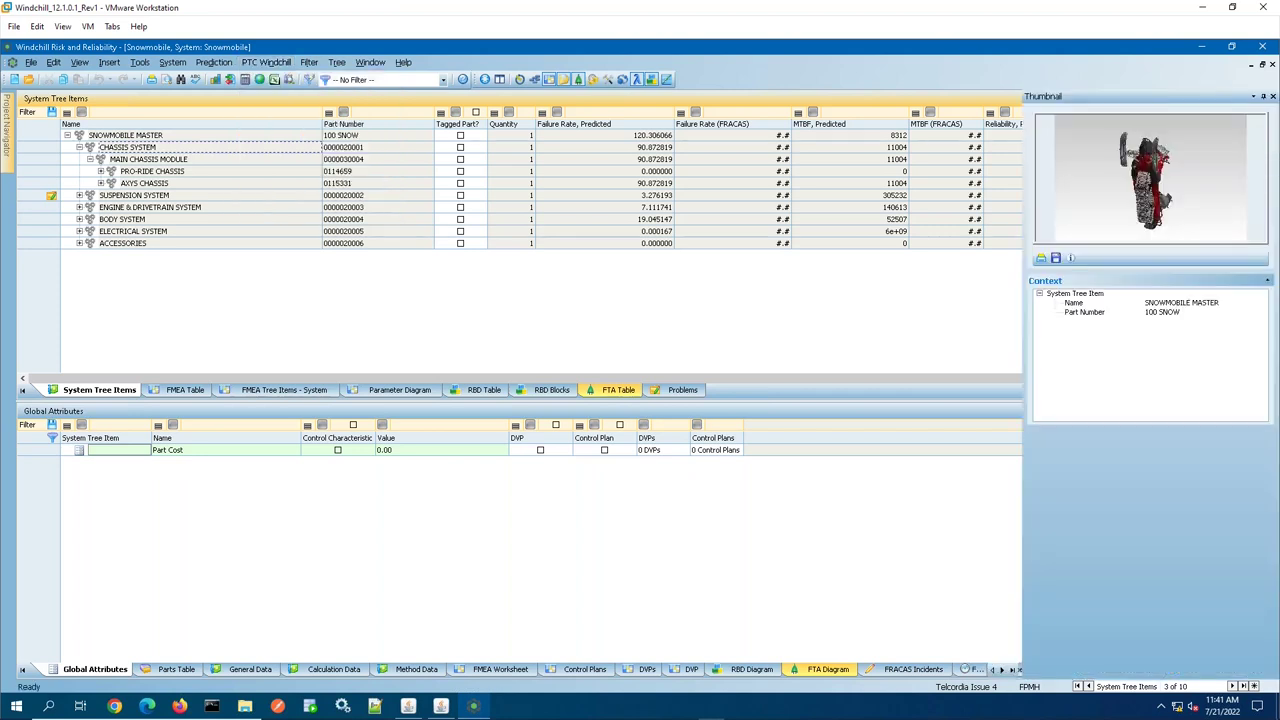
{"action": "left_click", "coordinate": [162, 184]}
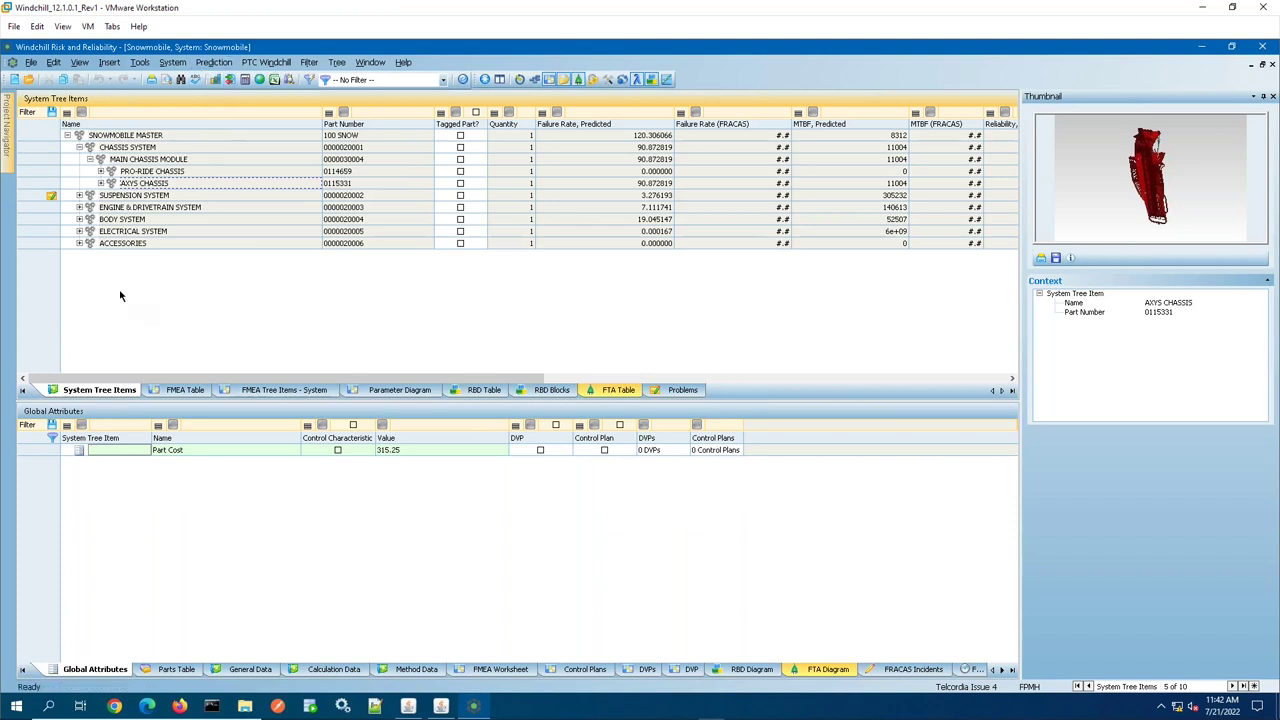
- Open the Snowmobile's Problems table and inspect the change request, CAPA and problem report options for Problem6
{"action": "left_click", "coordinate": [684, 390]}
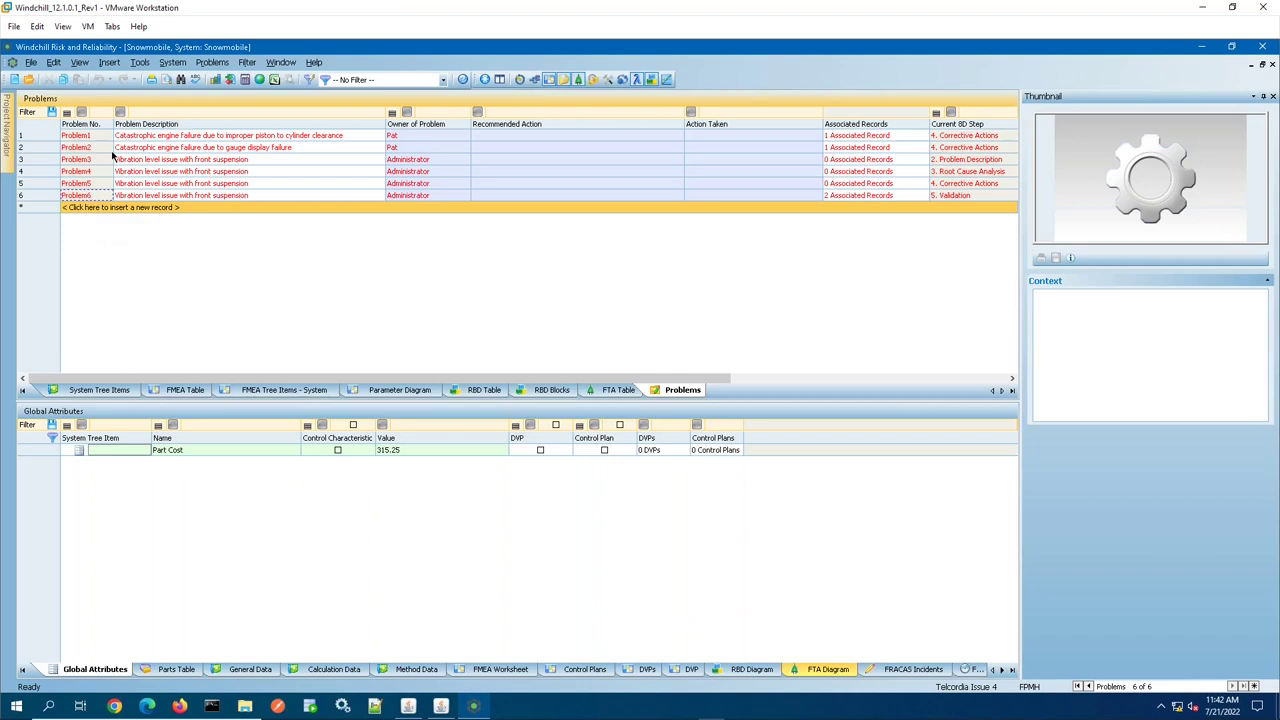
{"action": "right_click", "coordinate": [266, 196]}
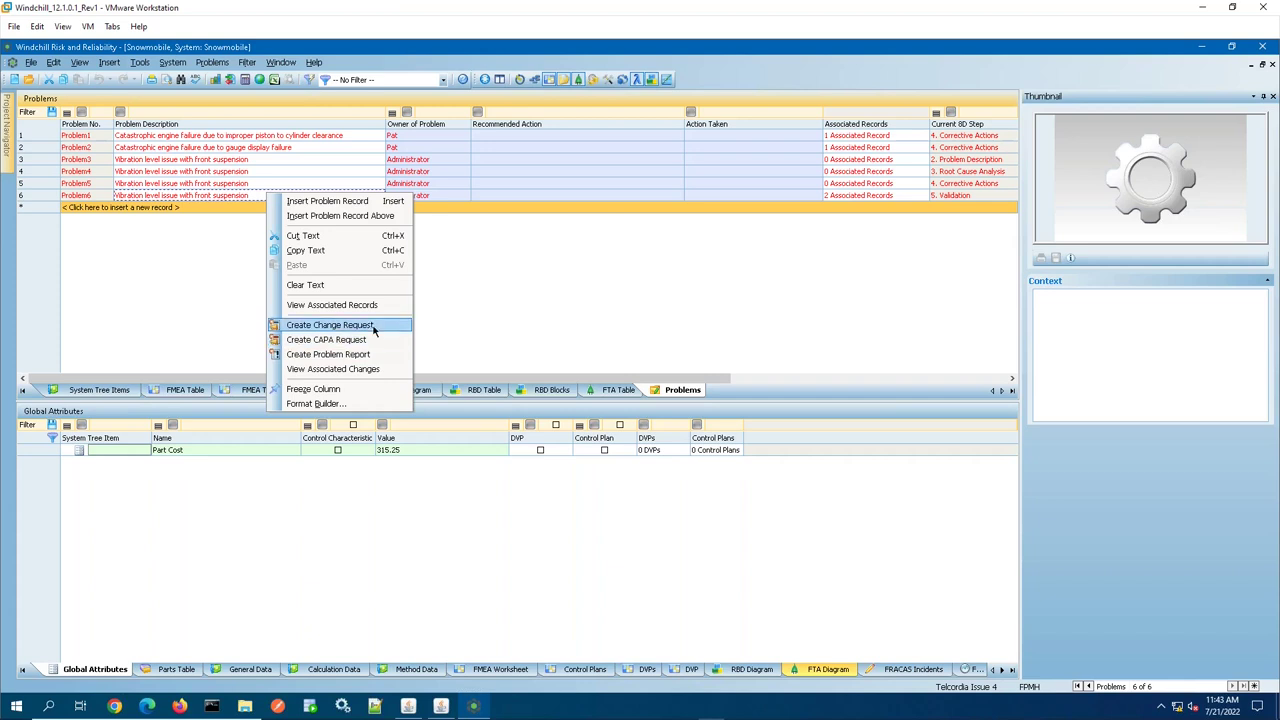
{"action": "left_click", "coordinate": [620, 313]}
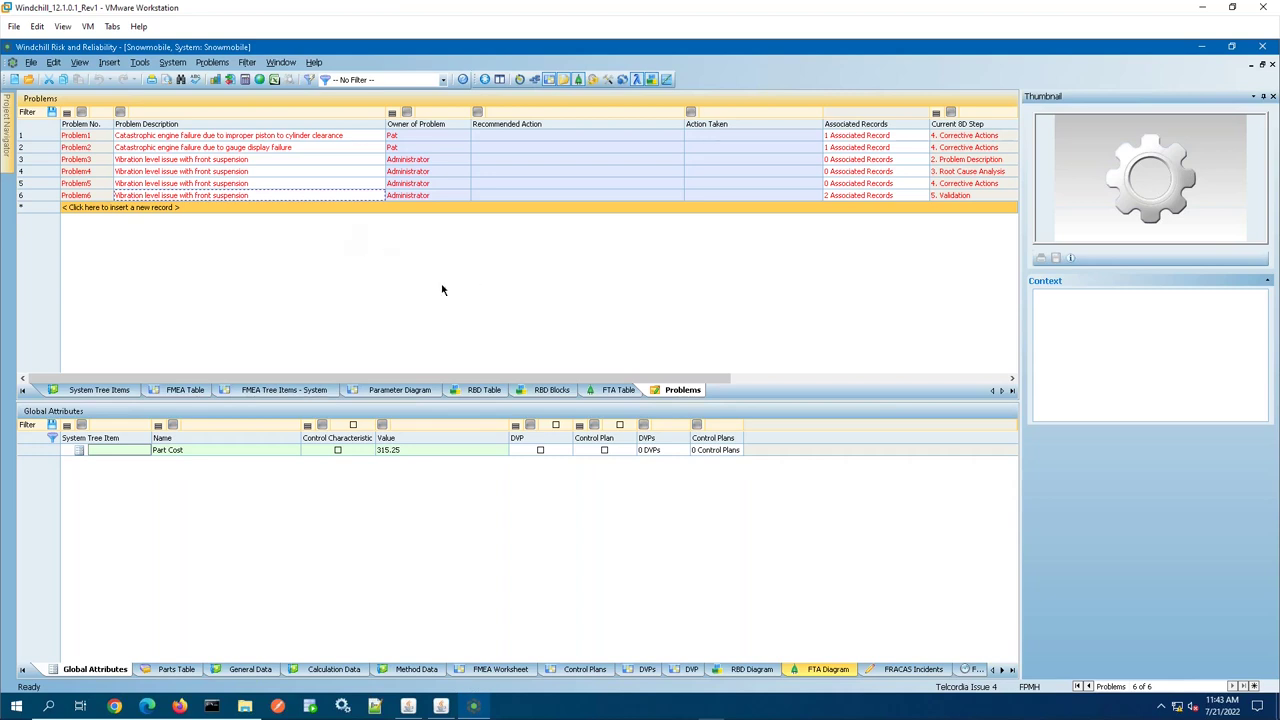
- Start a new System file named System 1 in the Snowmobile project with the Create File Wizard enabled
{"action": "left_click", "coordinate": [31, 63]}
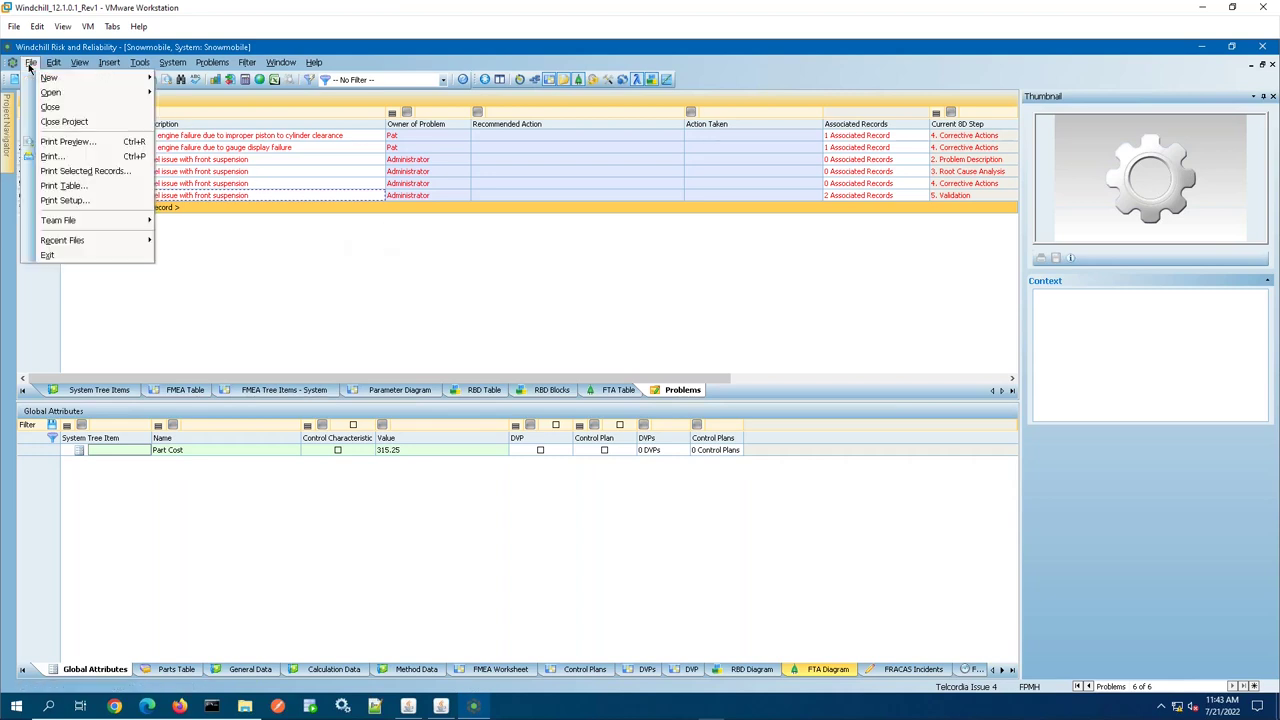
{"action": "mouse_move", "coordinate": [50, 78]}
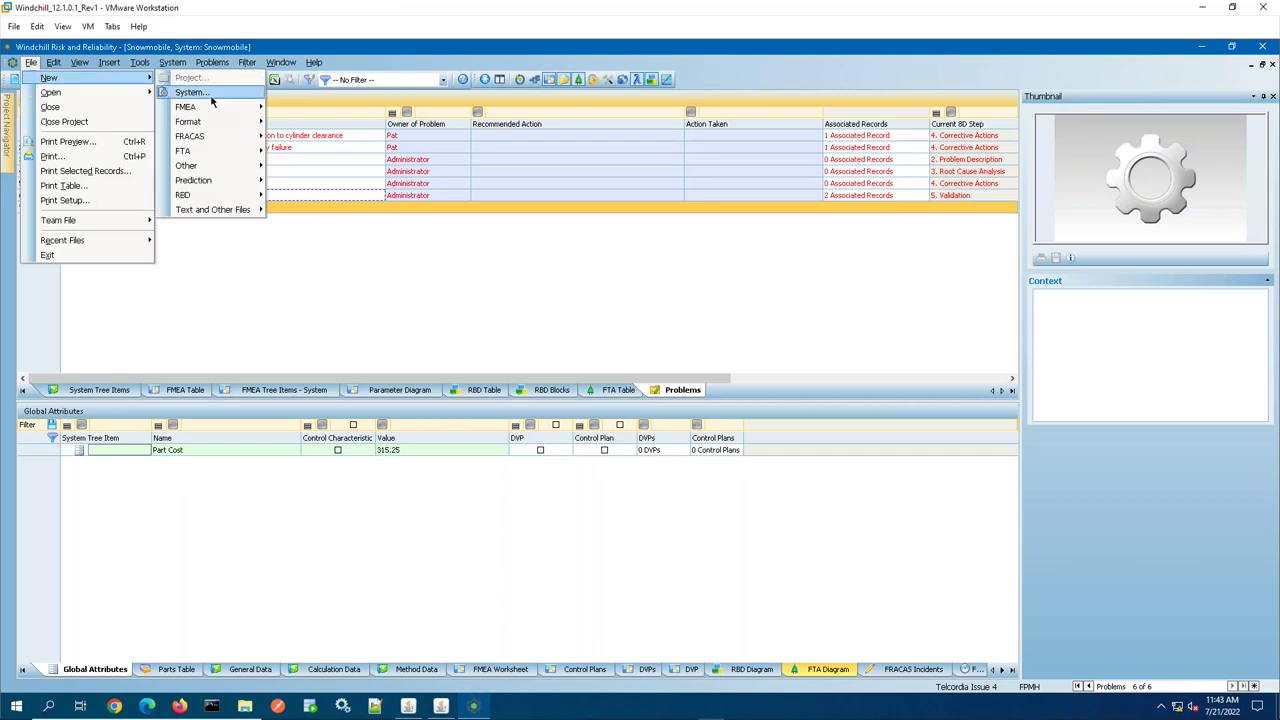
{"action": "left_click", "coordinate": [211, 97]}
{"action": "left_click", "coordinate": [499, 401]}
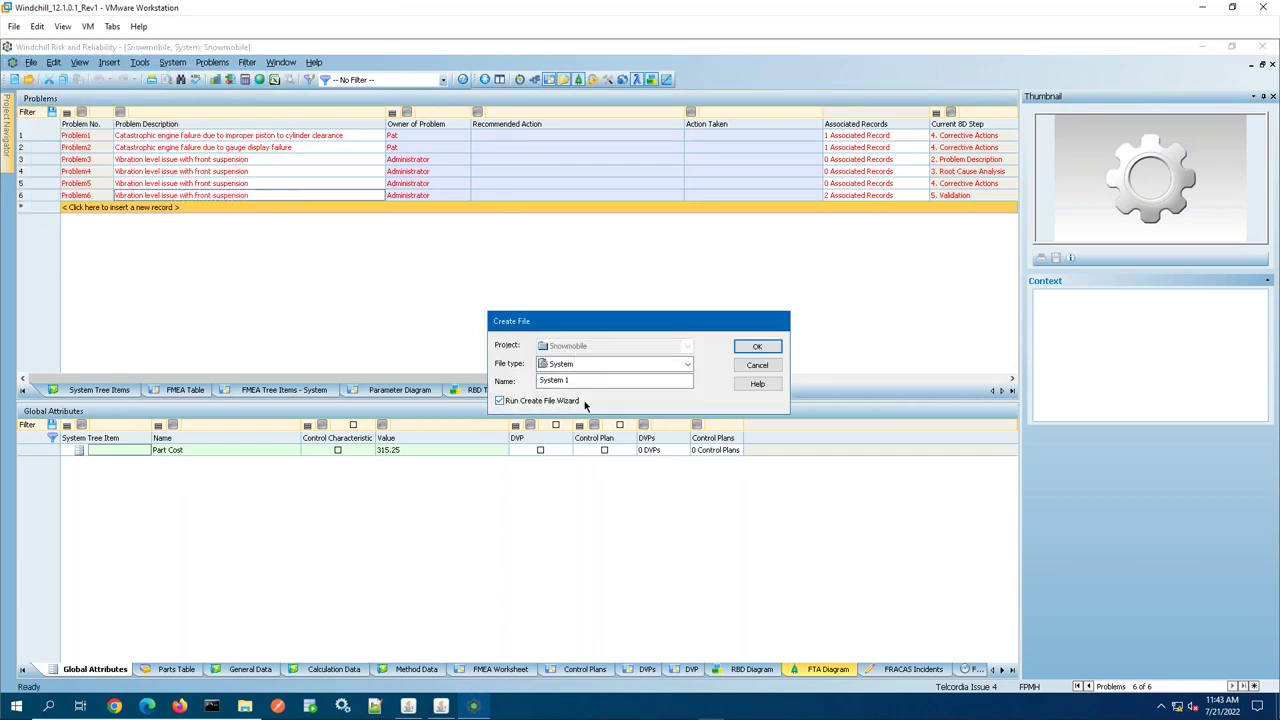
{"action": "left_click", "coordinate": [760, 349]}
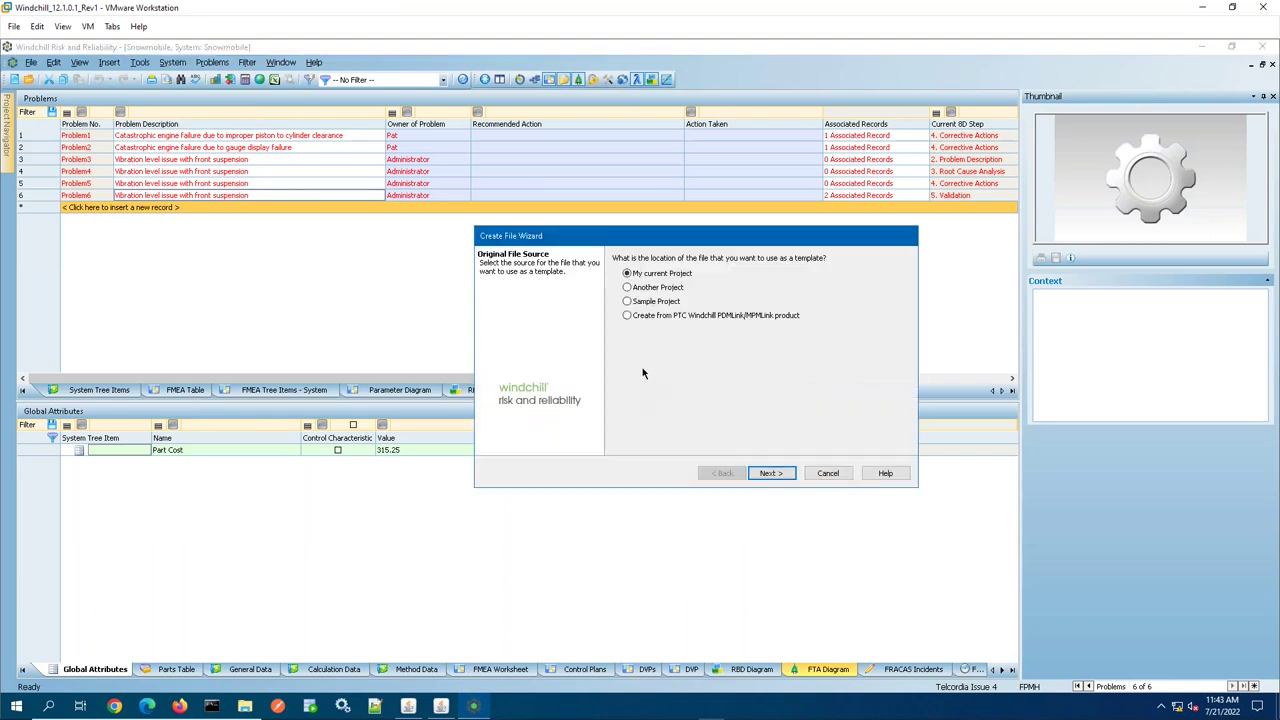